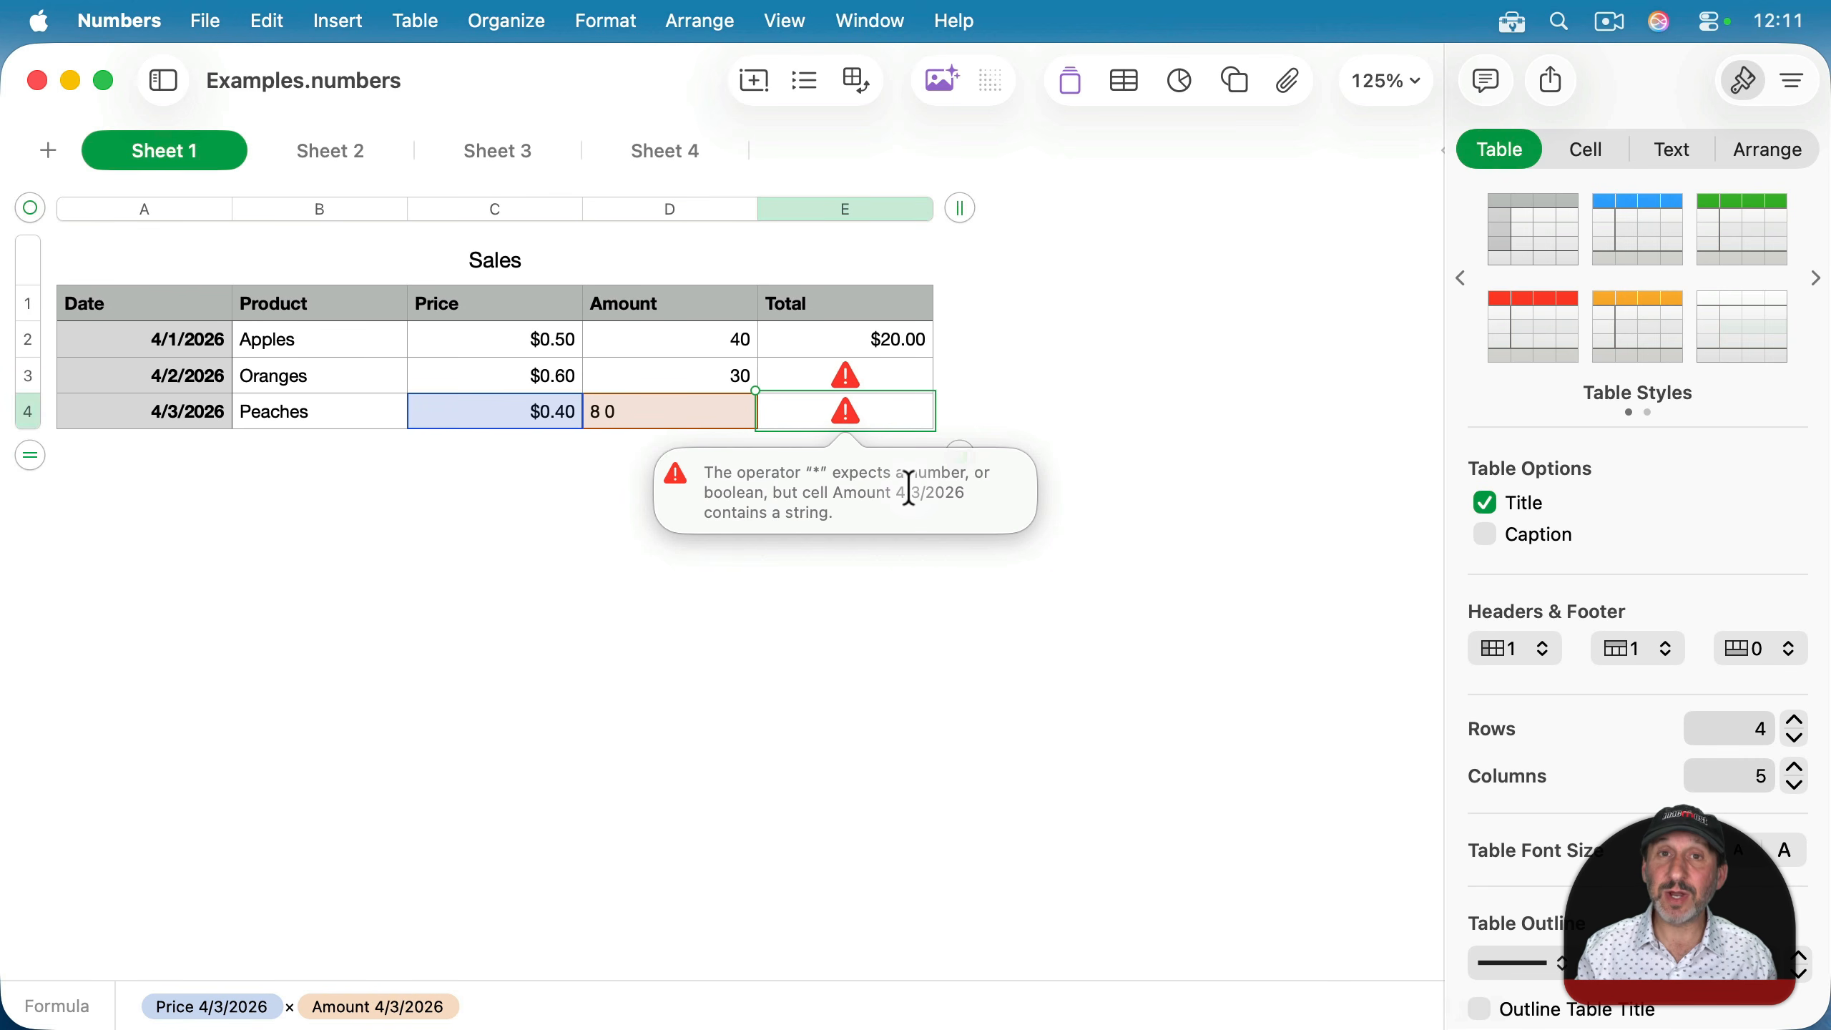
# Correct the Oranges total formula in E3 so that it multiplies Price 4/2/2026 by Amount 4/2/2026.
pyautogui.click(991, 390)
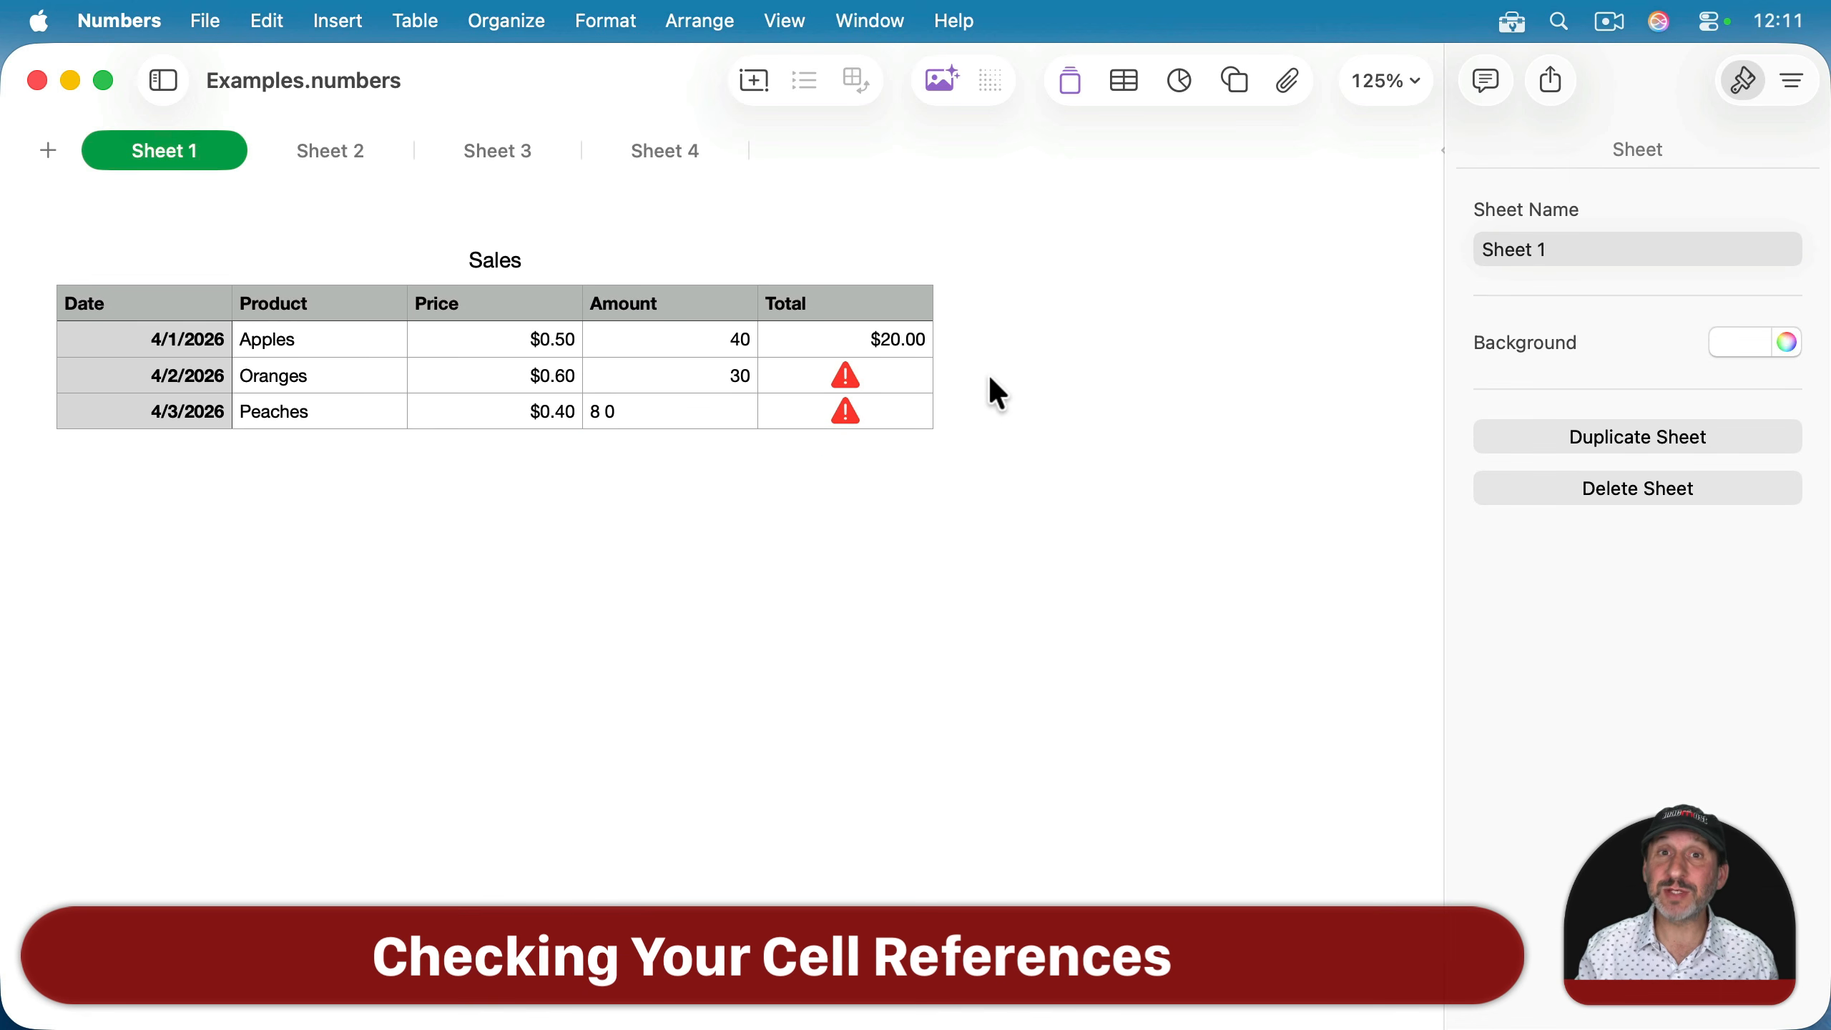
pyautogui.click(895, 369)
pyautogui.click(897, 374)
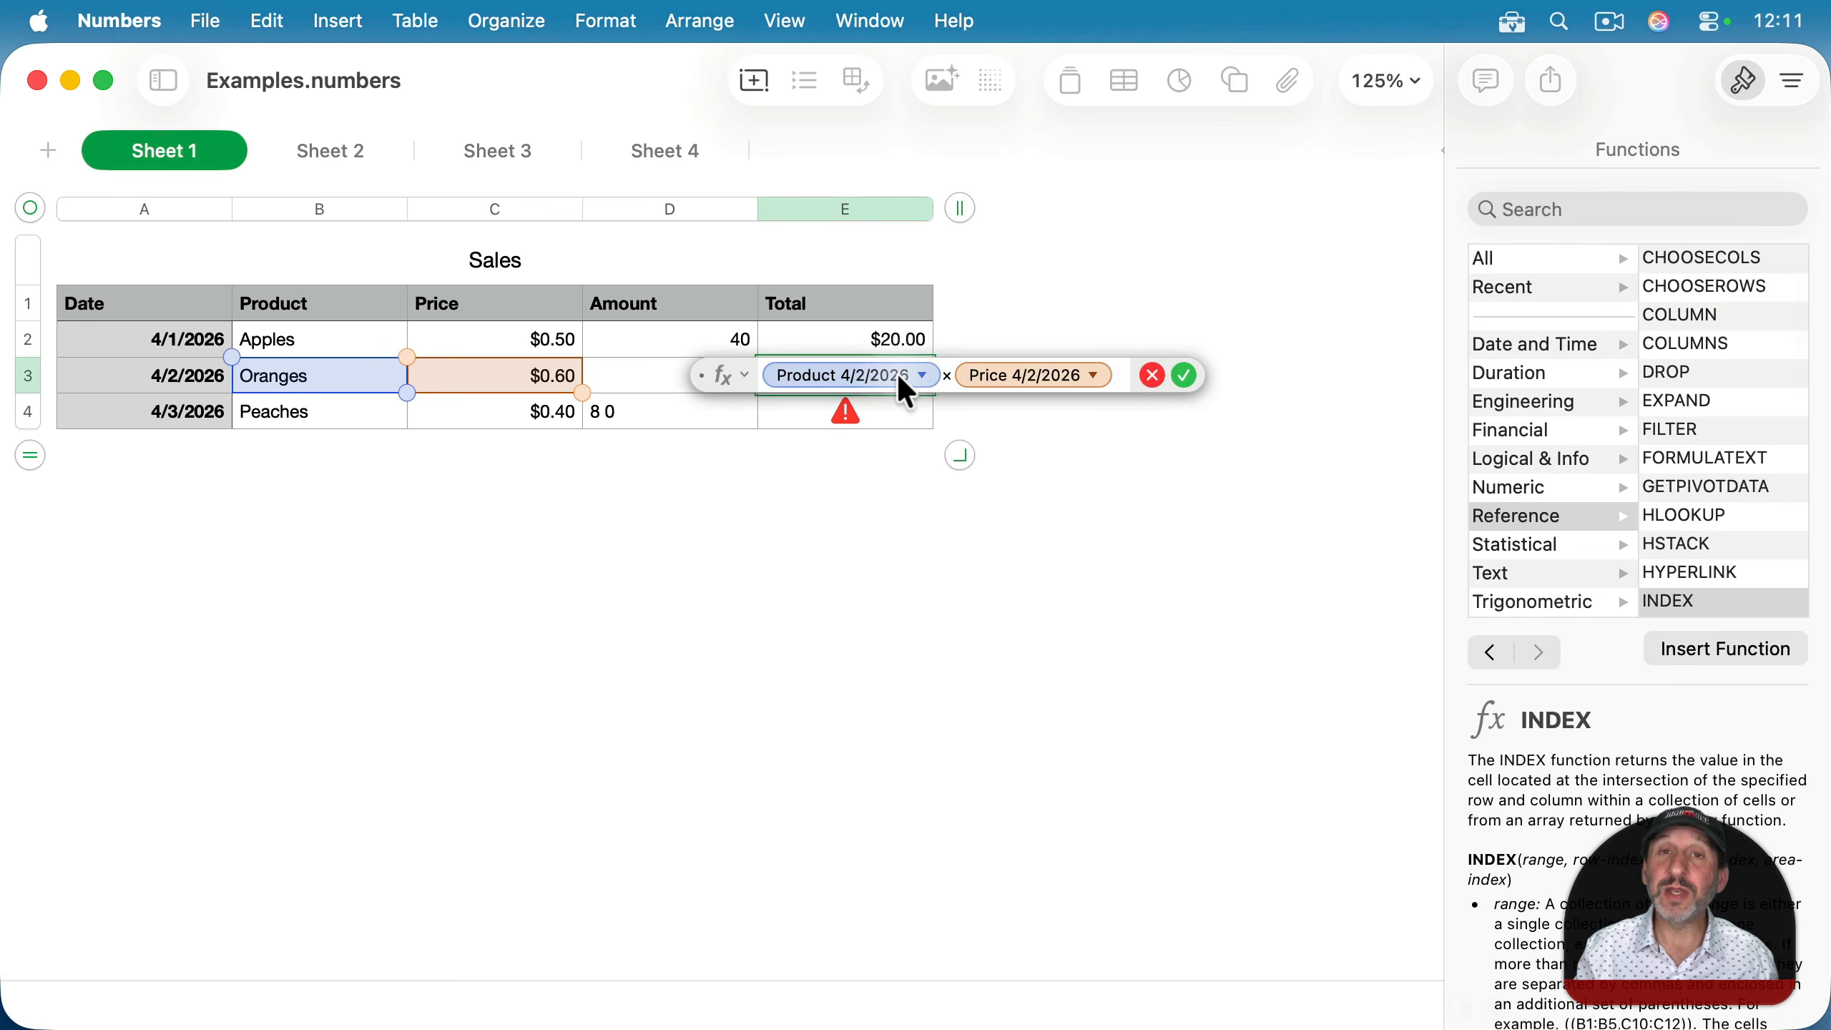
pyautogui.moveTo(719, 369); pyautogui.dragTo(494, 464)
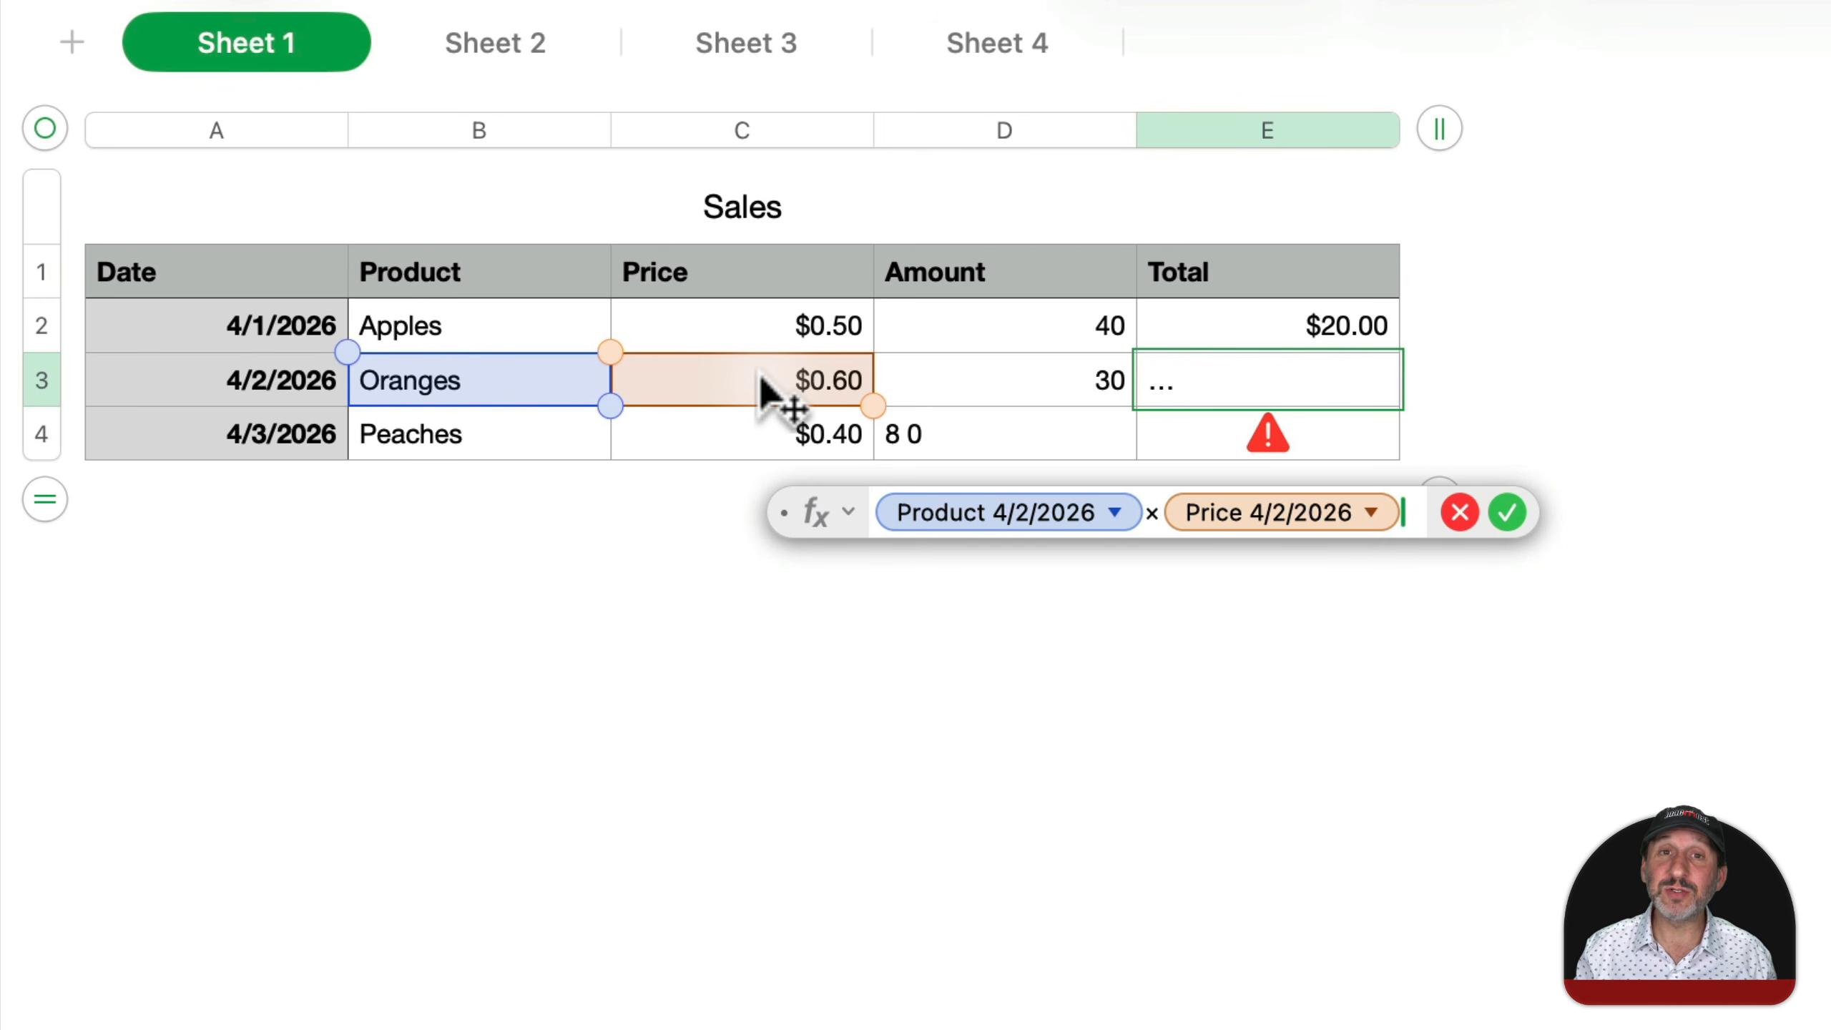
pyautogui.click(1023, 512)
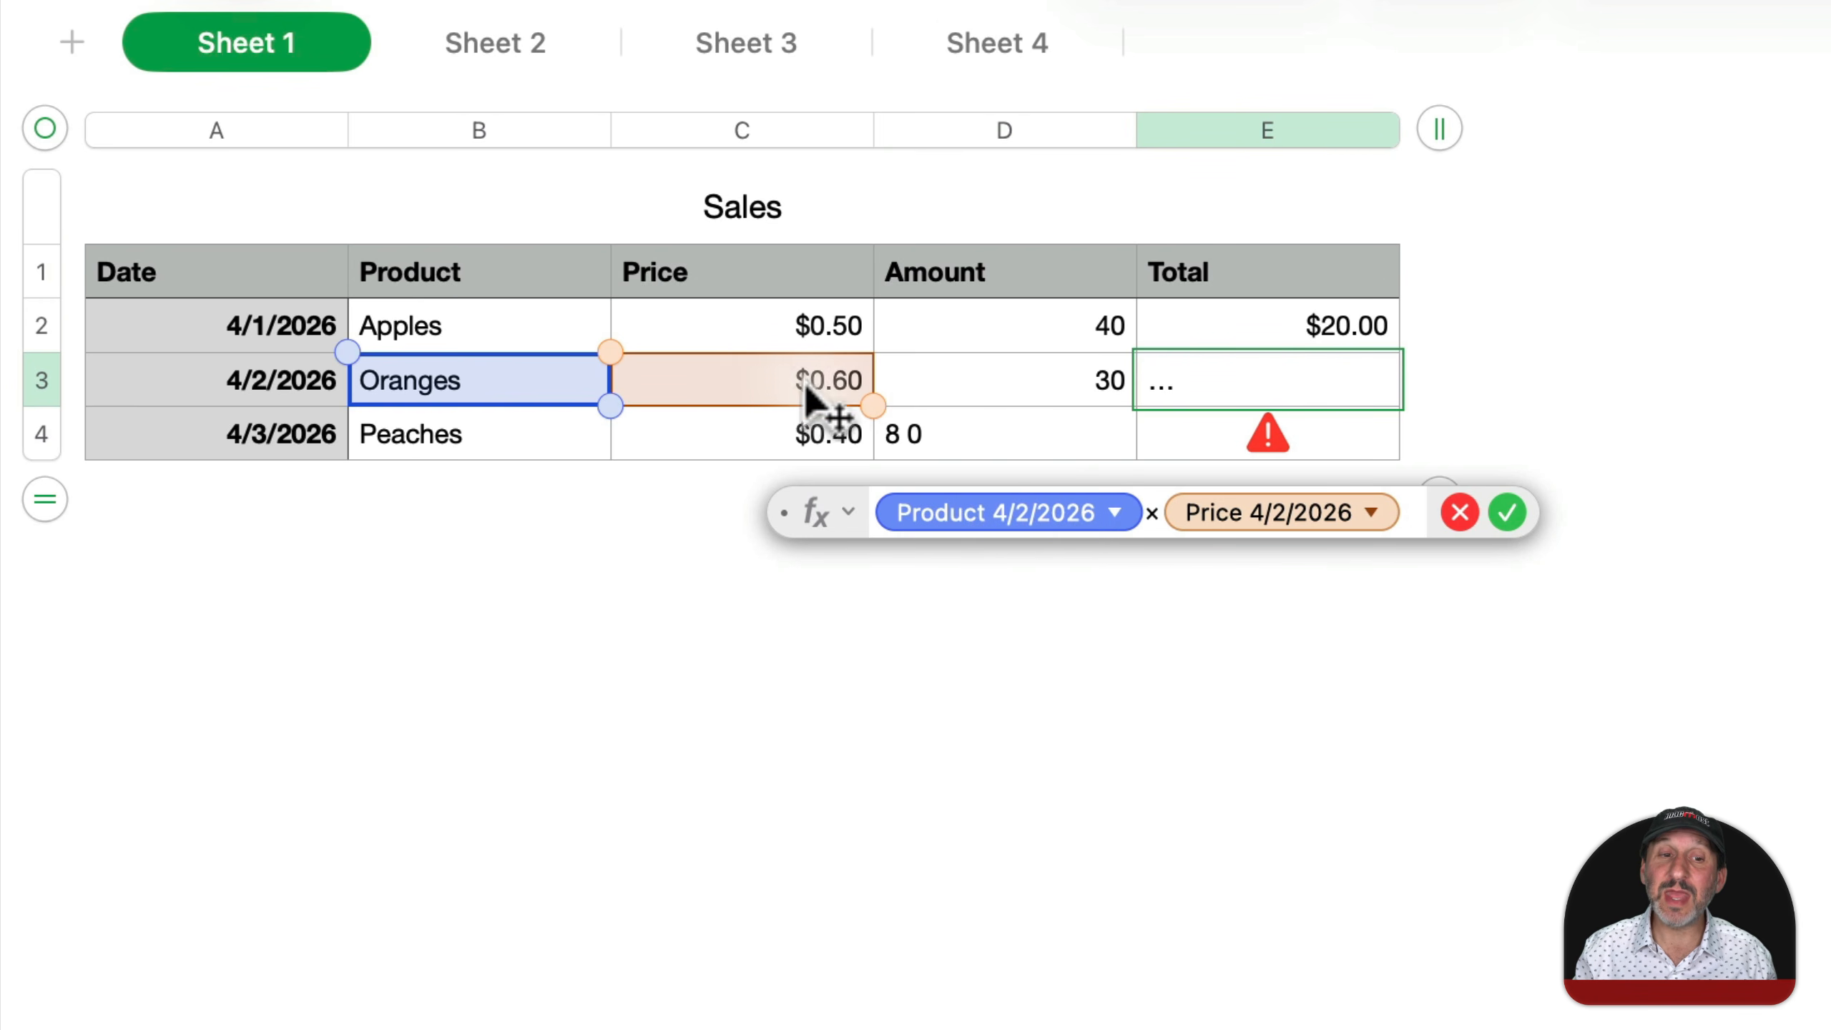
pyautogui.click(768, 382)
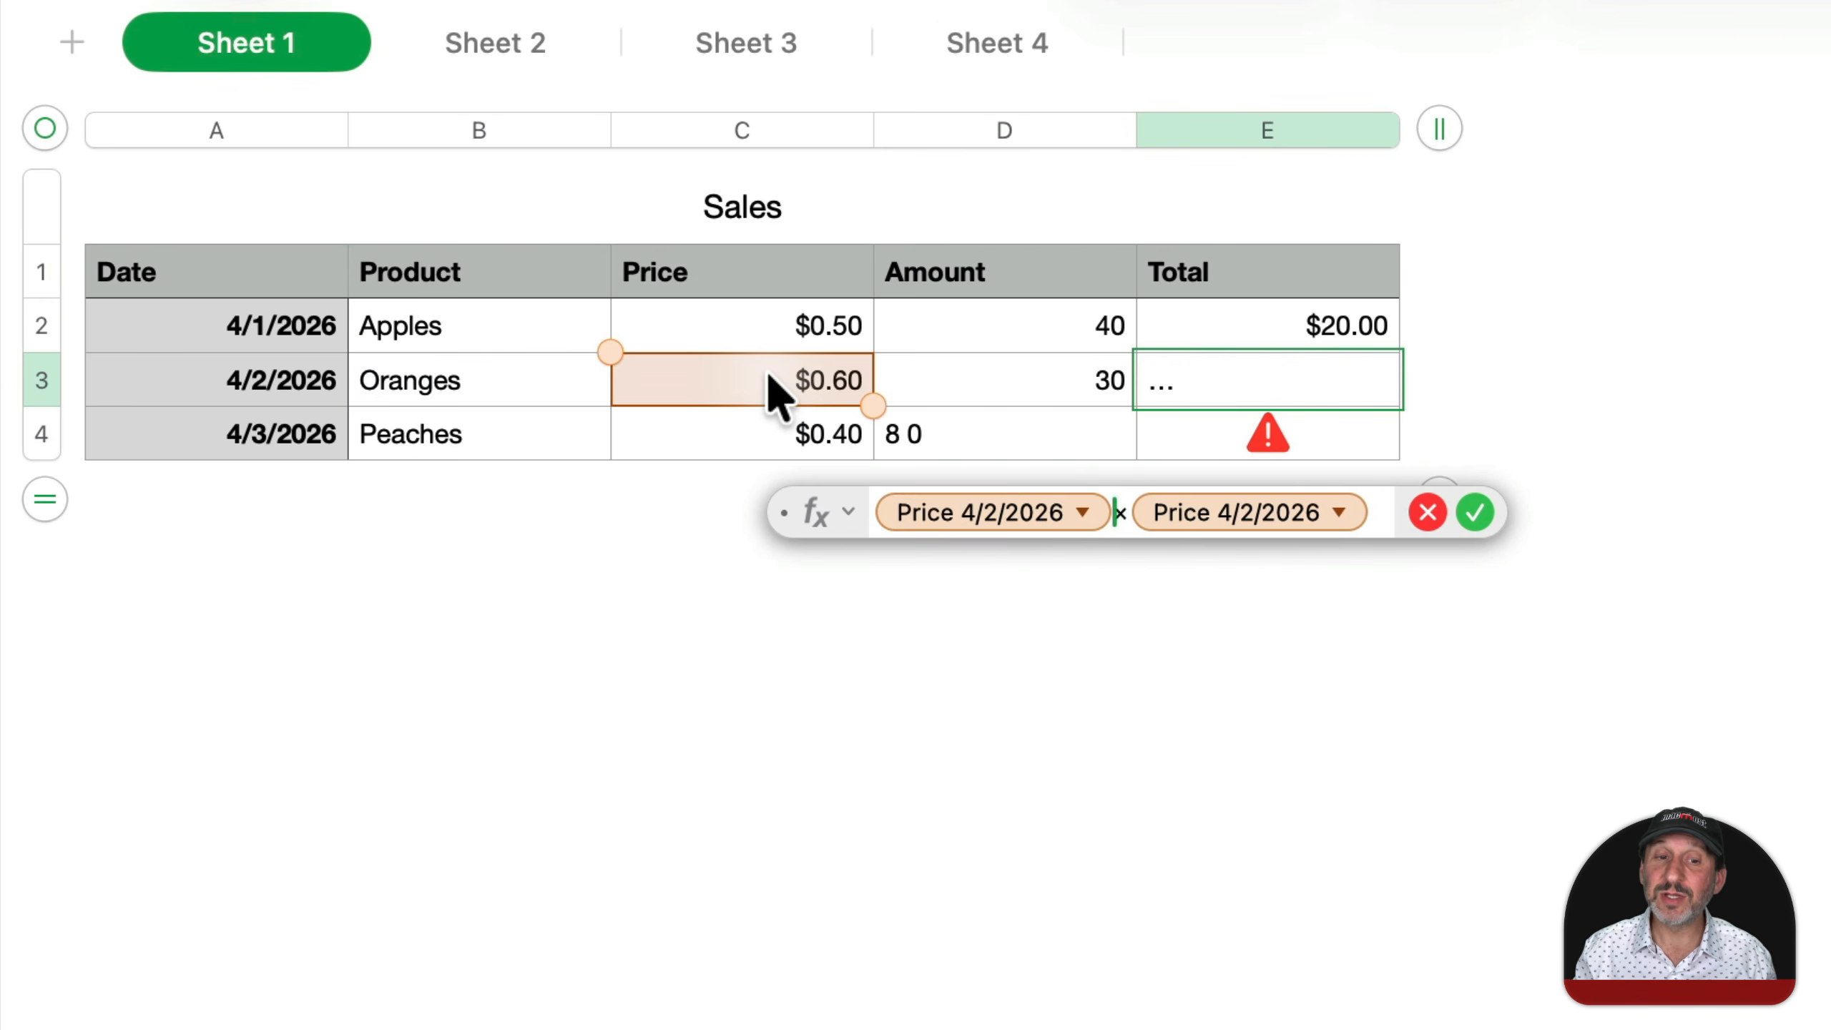
pyautogui.click(1229, 513)
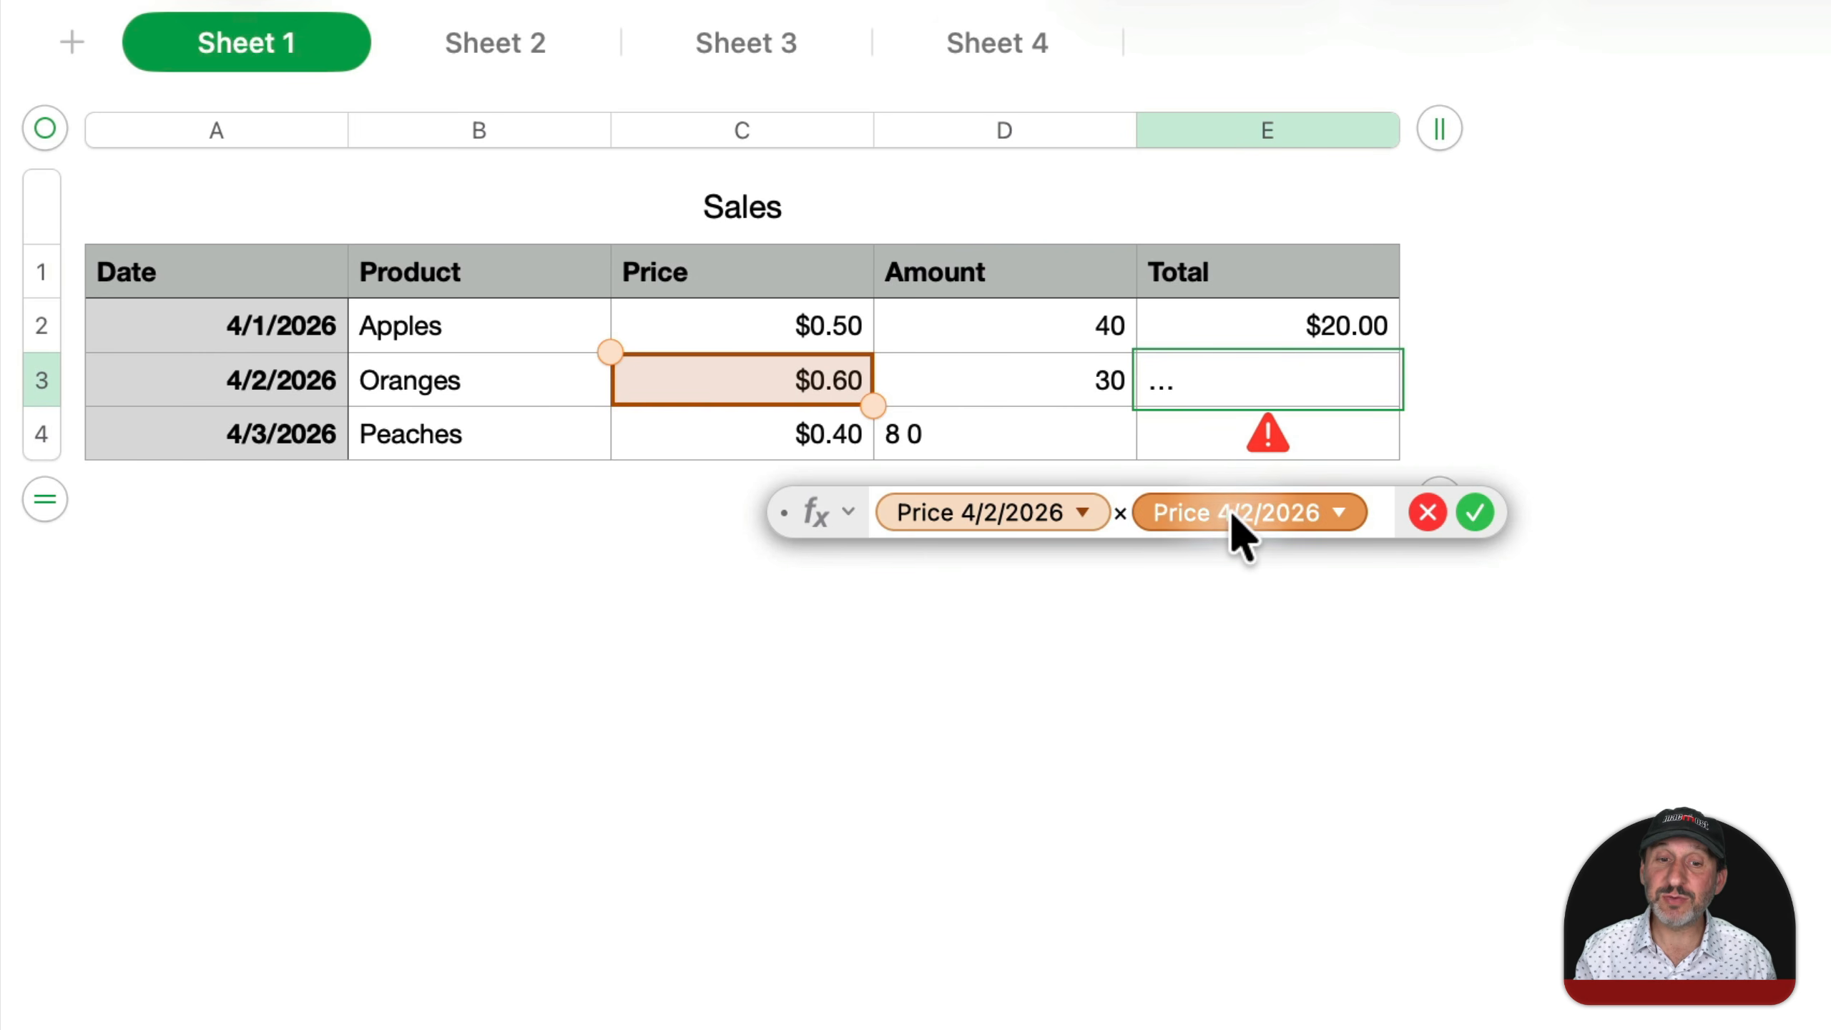
pyautogui.click(981, 367)
pyautogui.click(1506, 513)
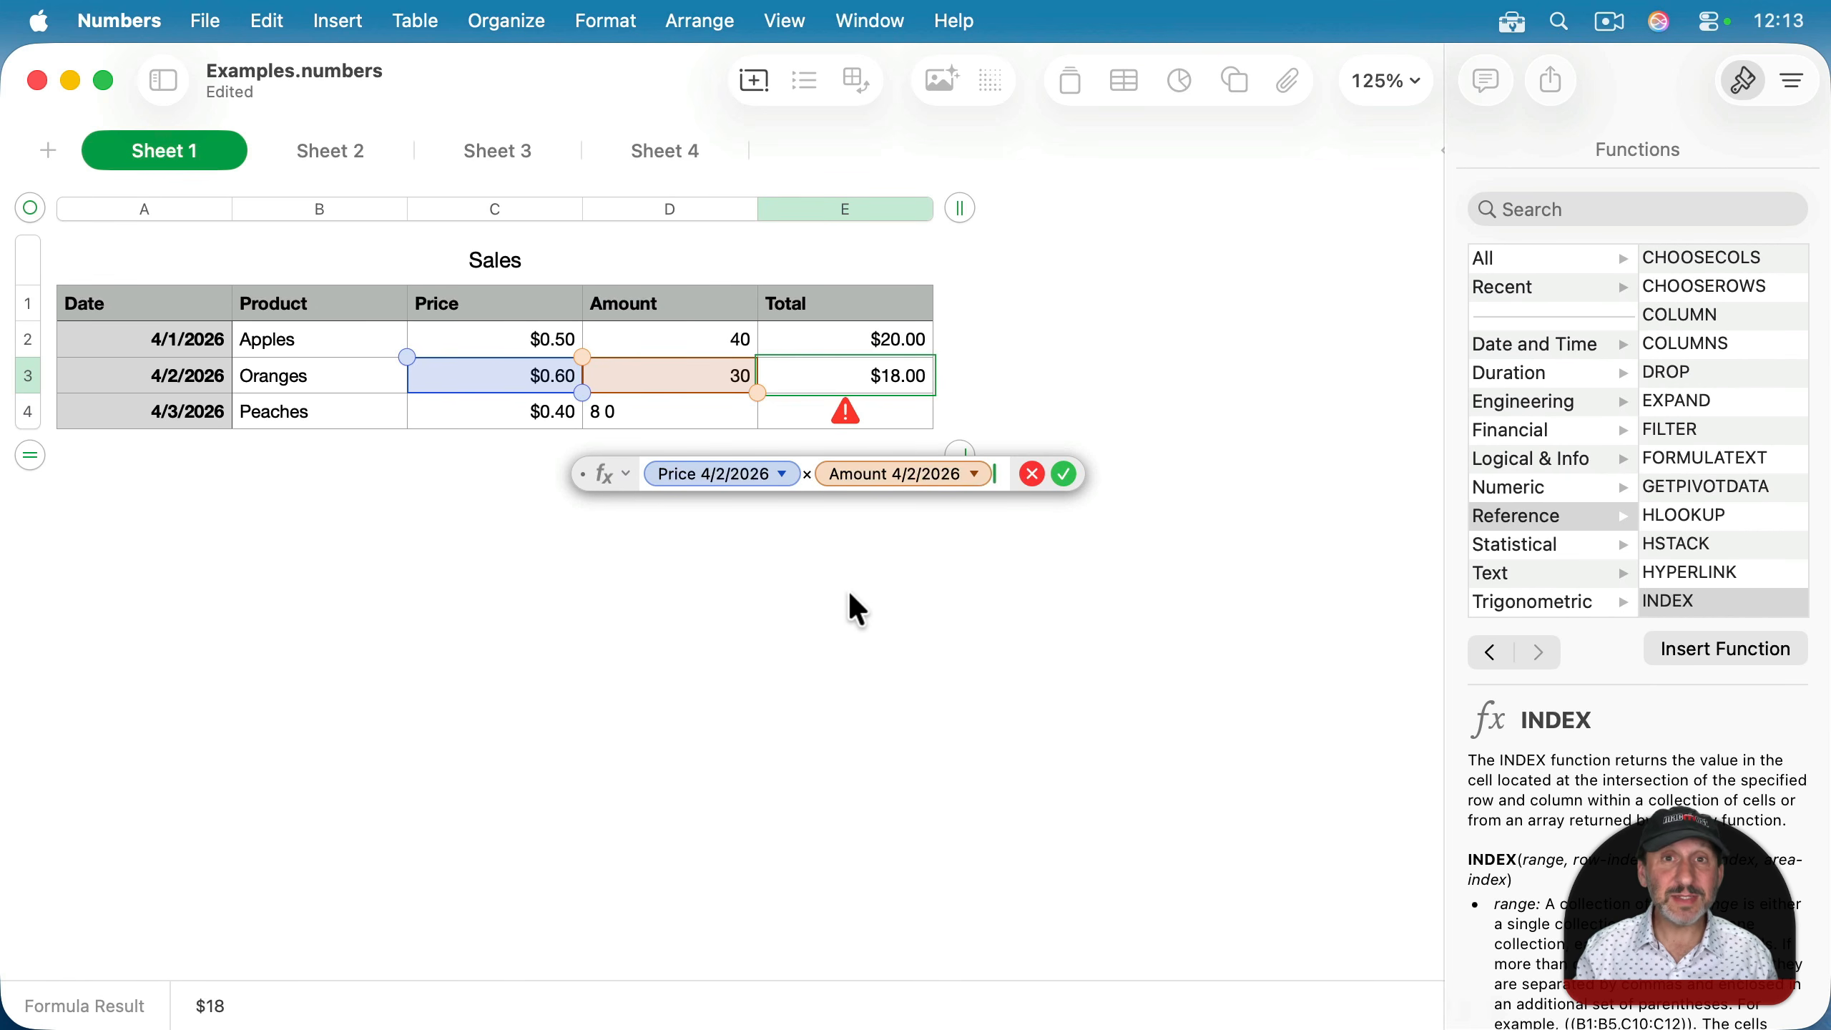
# Turn off using header names as labels for cell references, and inspect the Oranges total formula in E3.
pyautogui.click(119, 20)
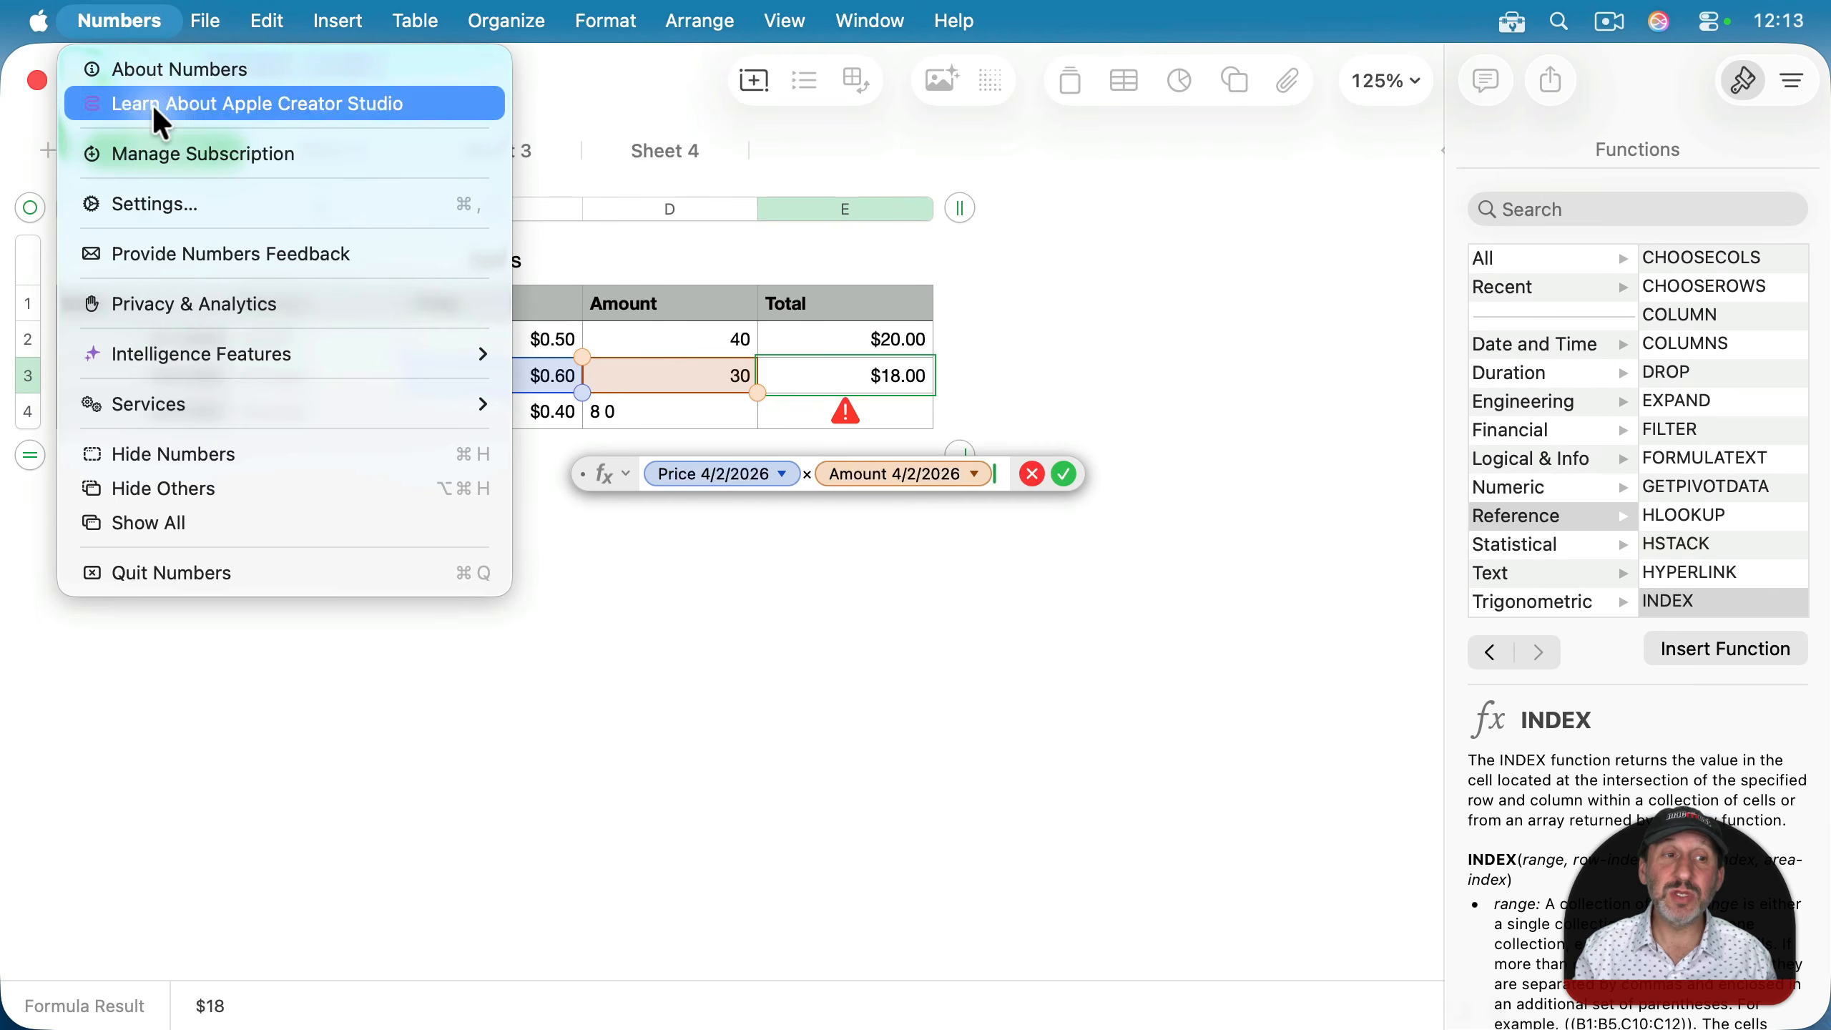
pyautogui.click(168, 204)
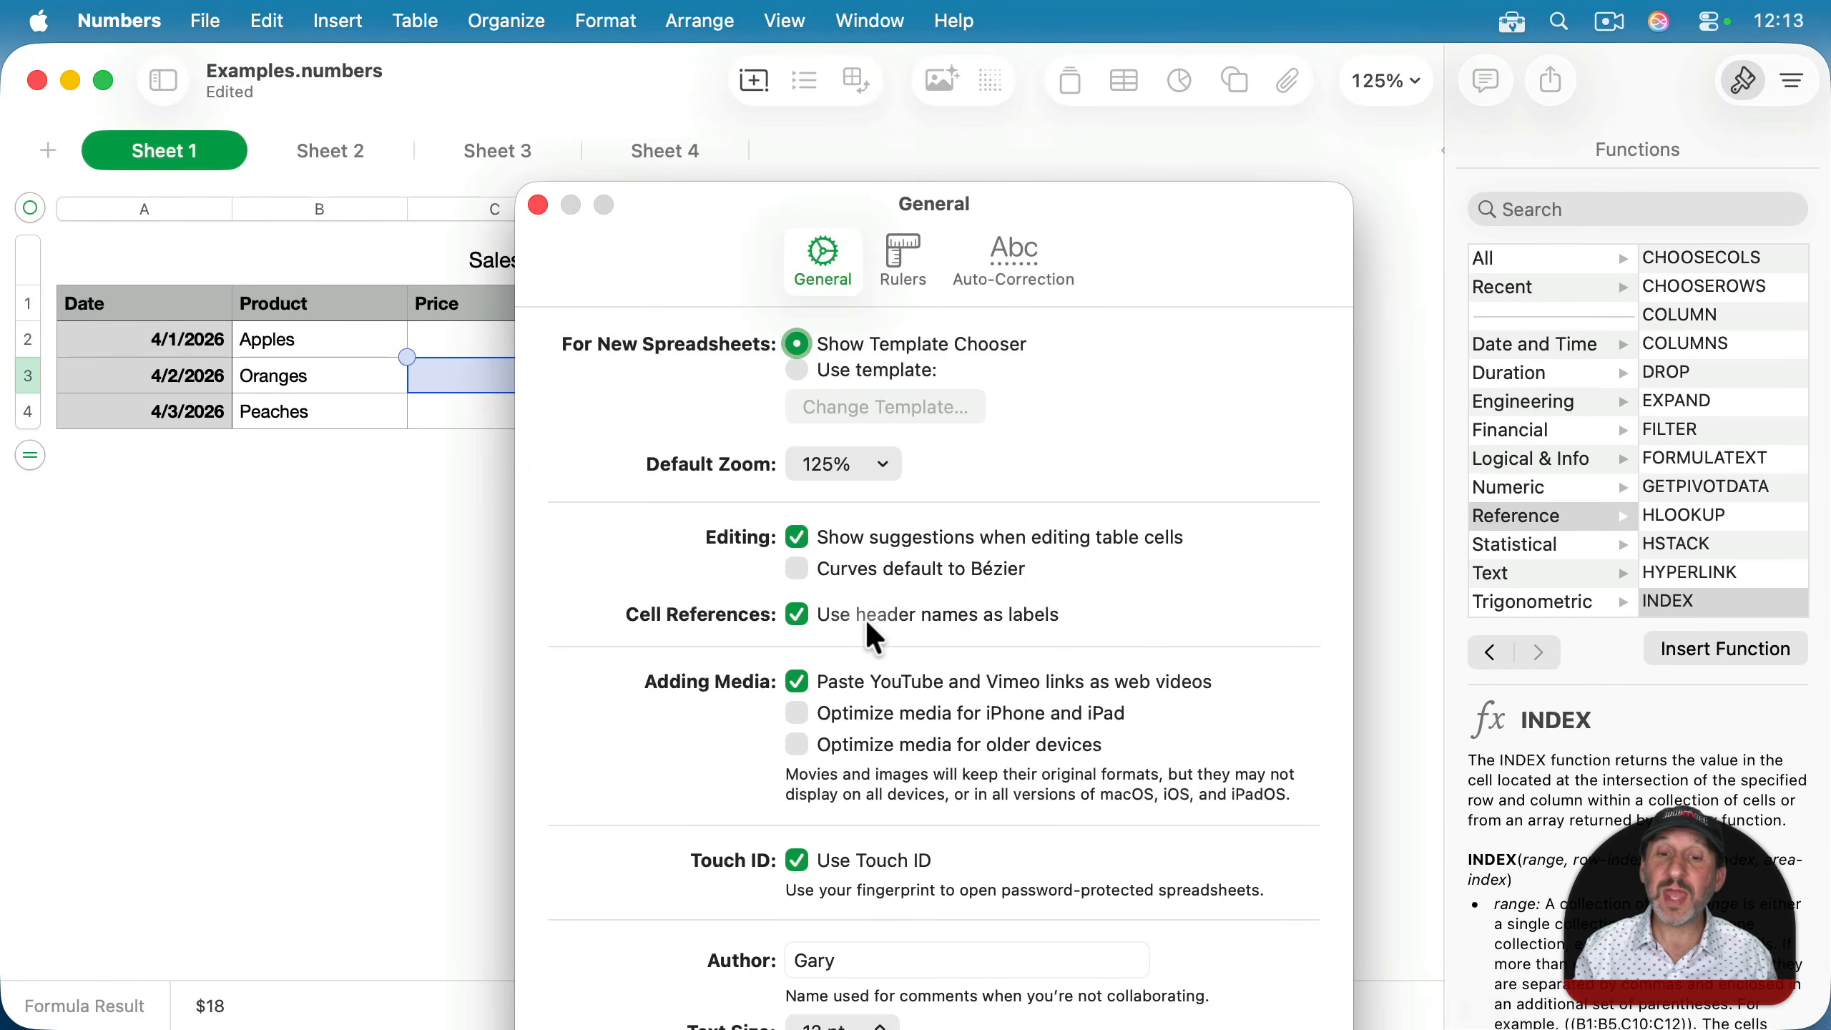
pyautogui.click(796, 614)
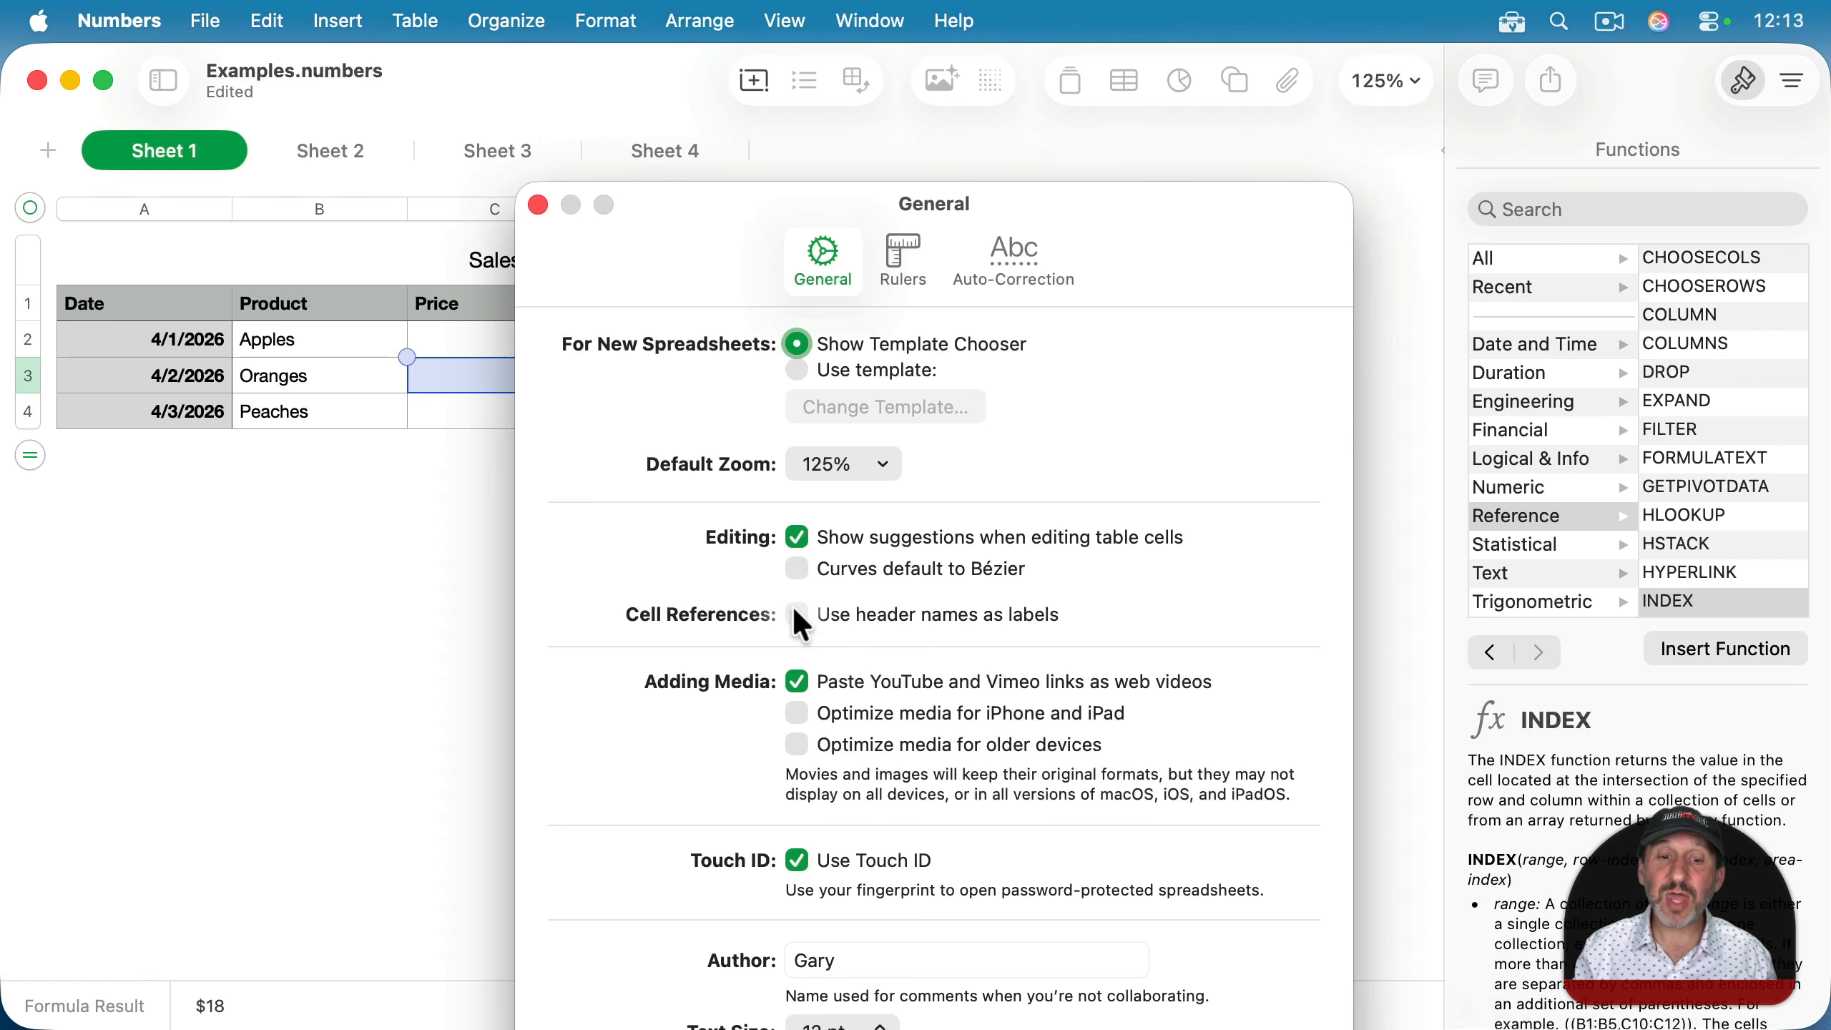
pyautogui.click(540, 205)
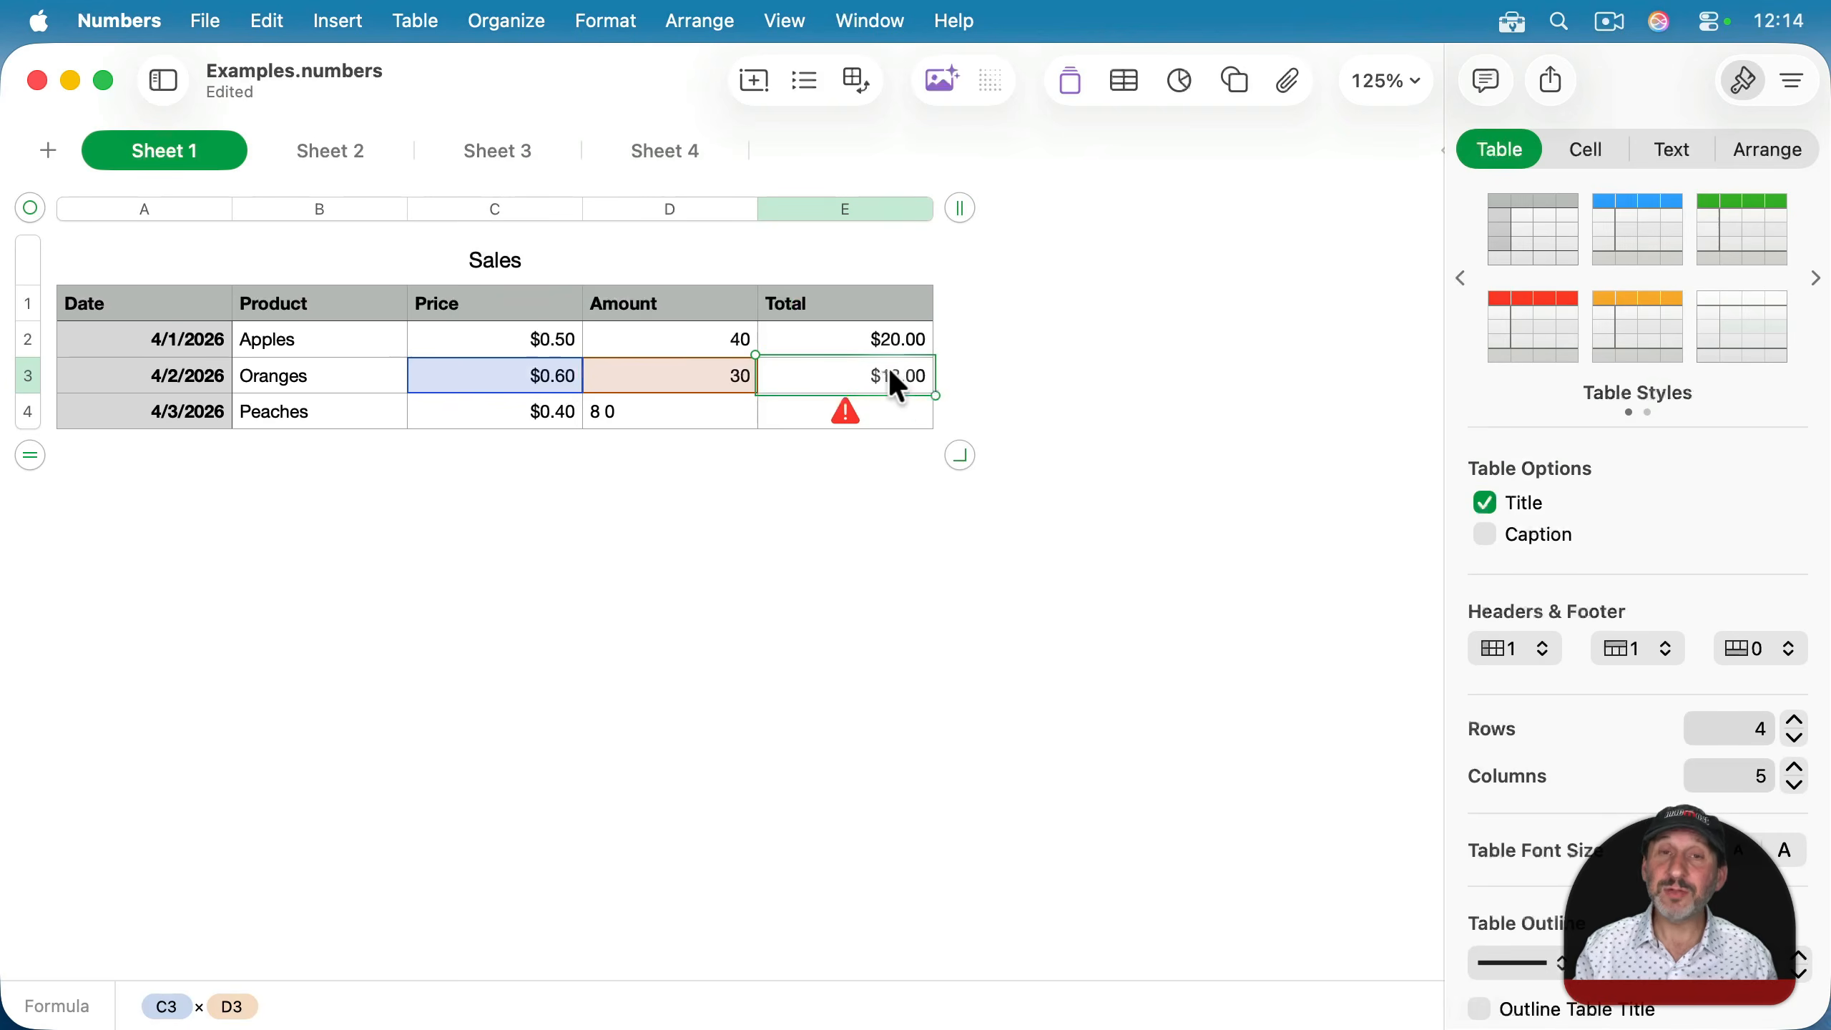
pyautogui.doubleClick(891, 374)
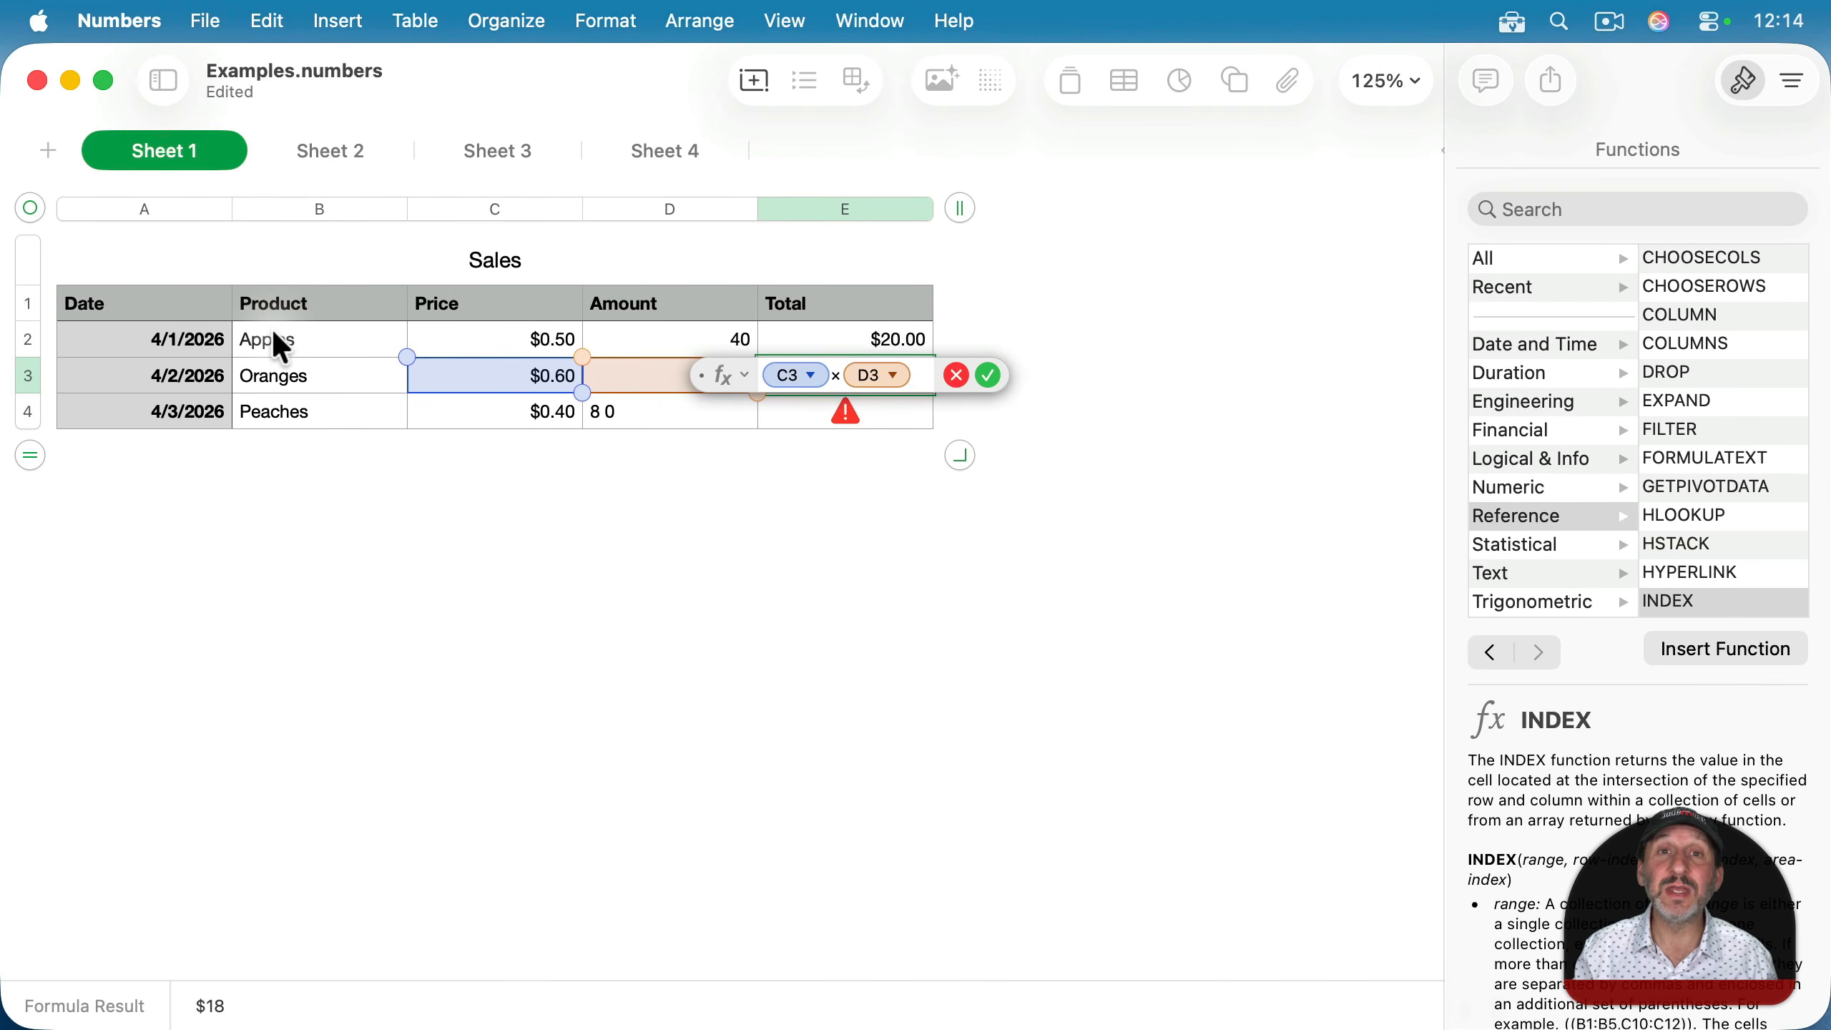
pyautogui.press('Return')
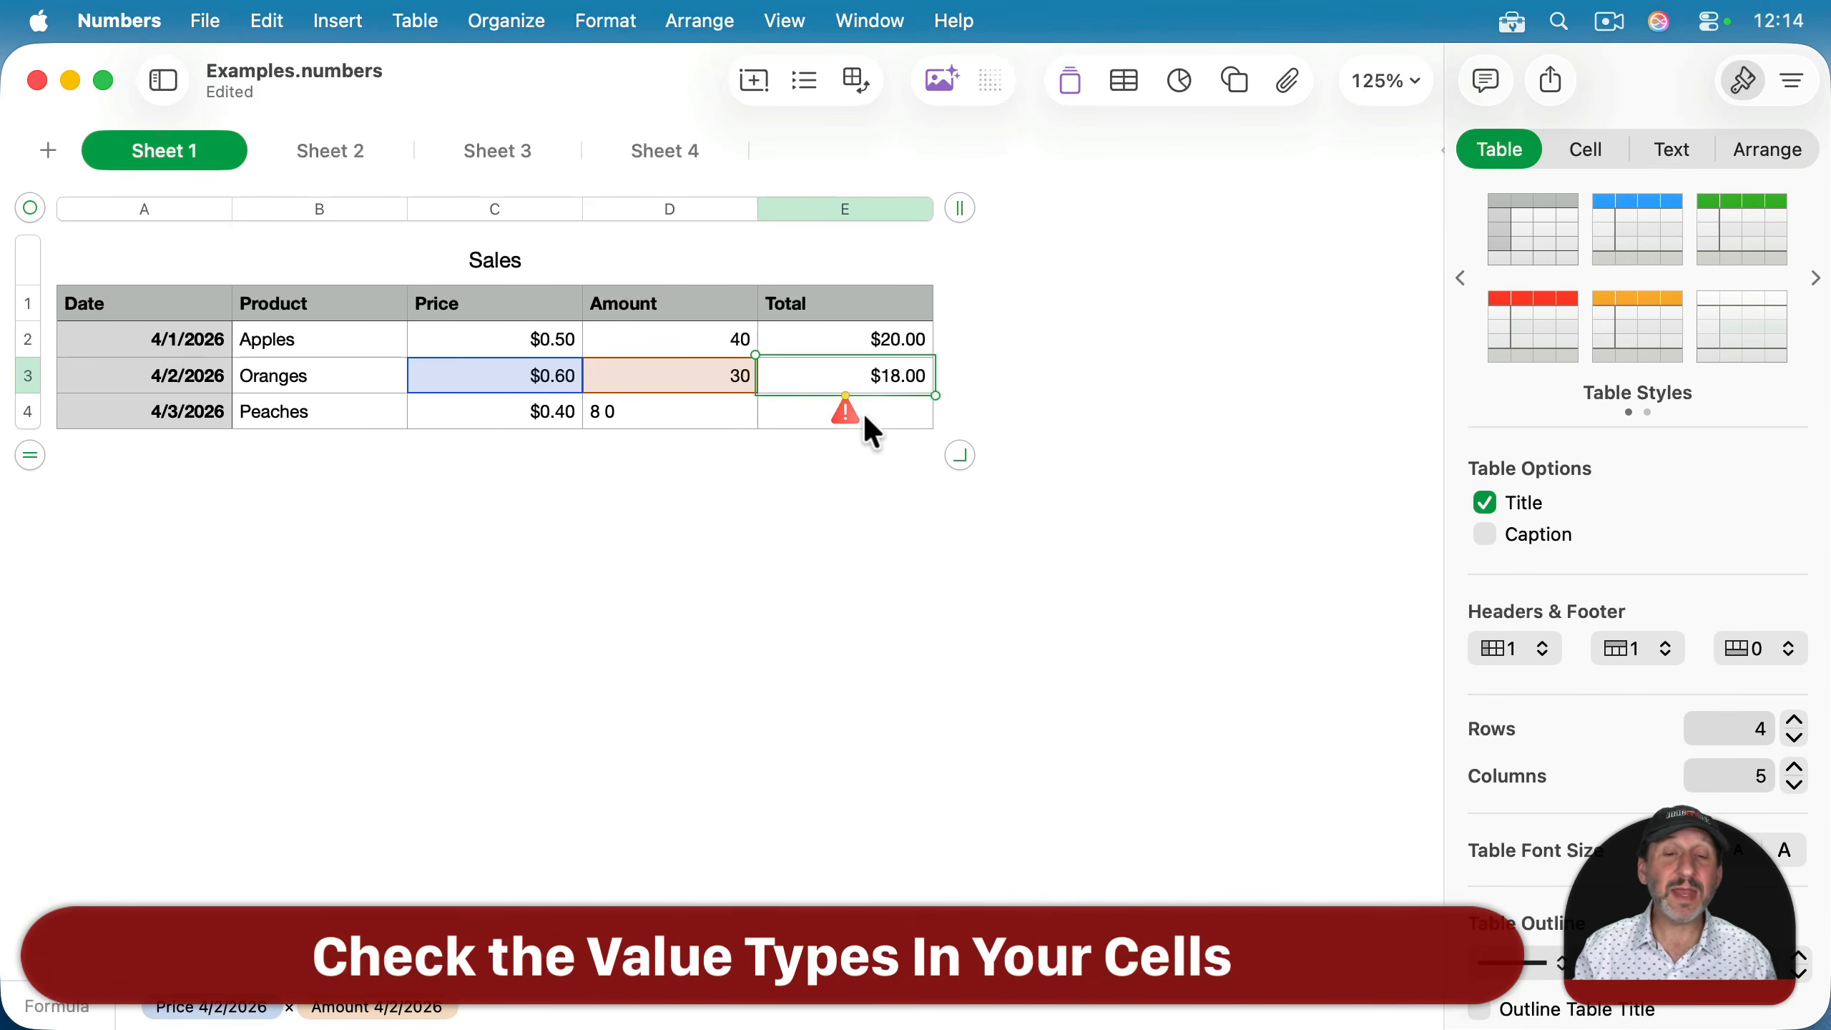
# Examine the error on the Peaches total and compare the value types of the Amount and Product cells.
pyautogui.click(851, 412)
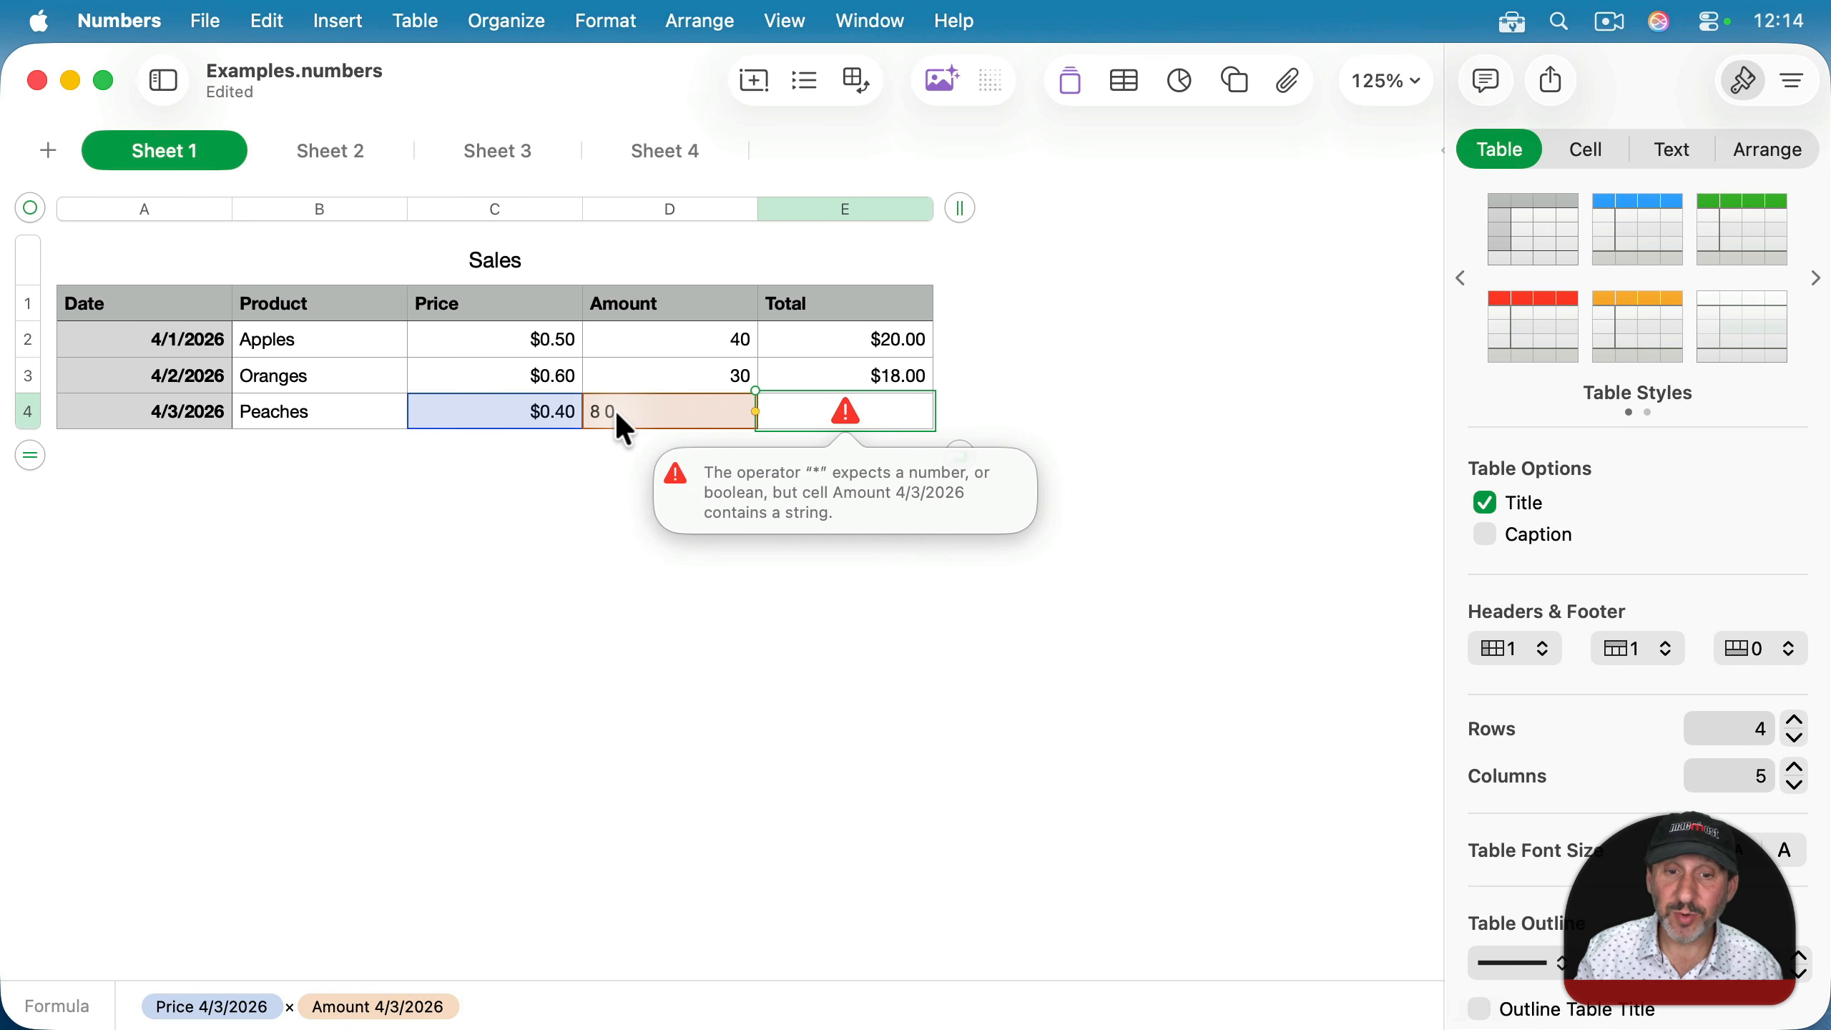
pyautogui.click(663, 415)
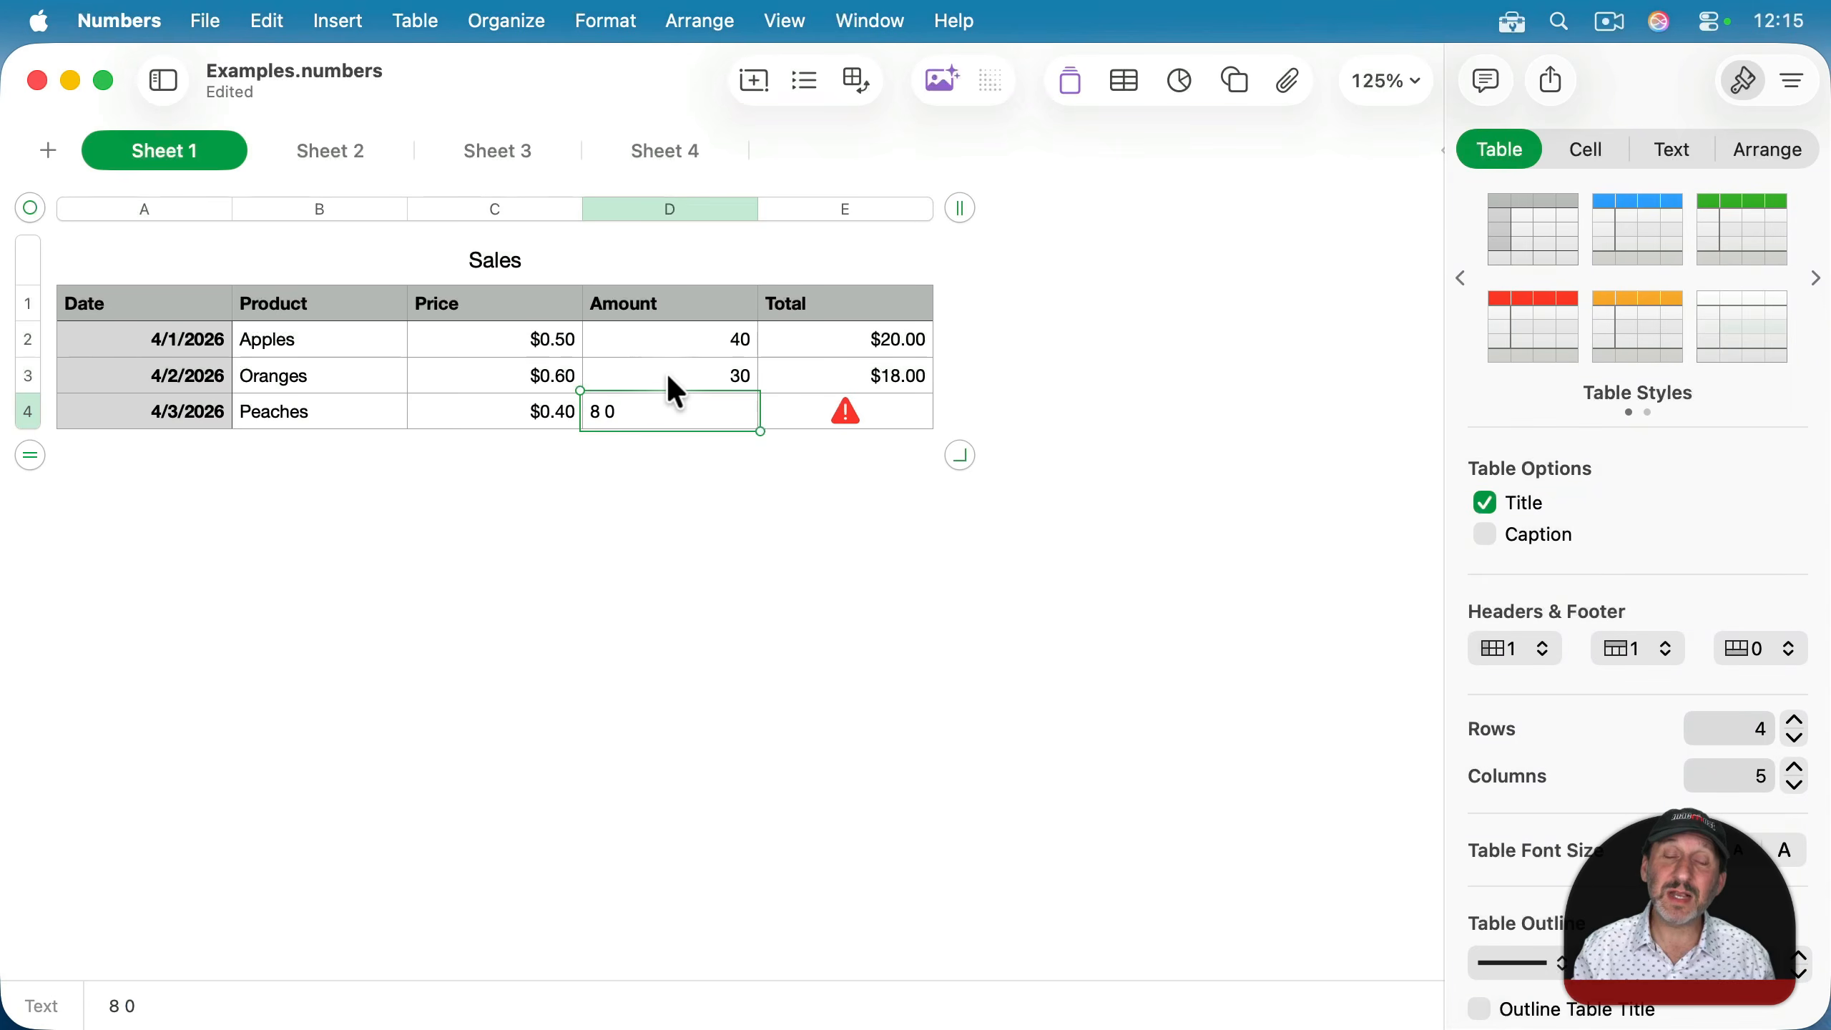
pyautogui.click(669, 378)
pyautogui.click(681, 341)
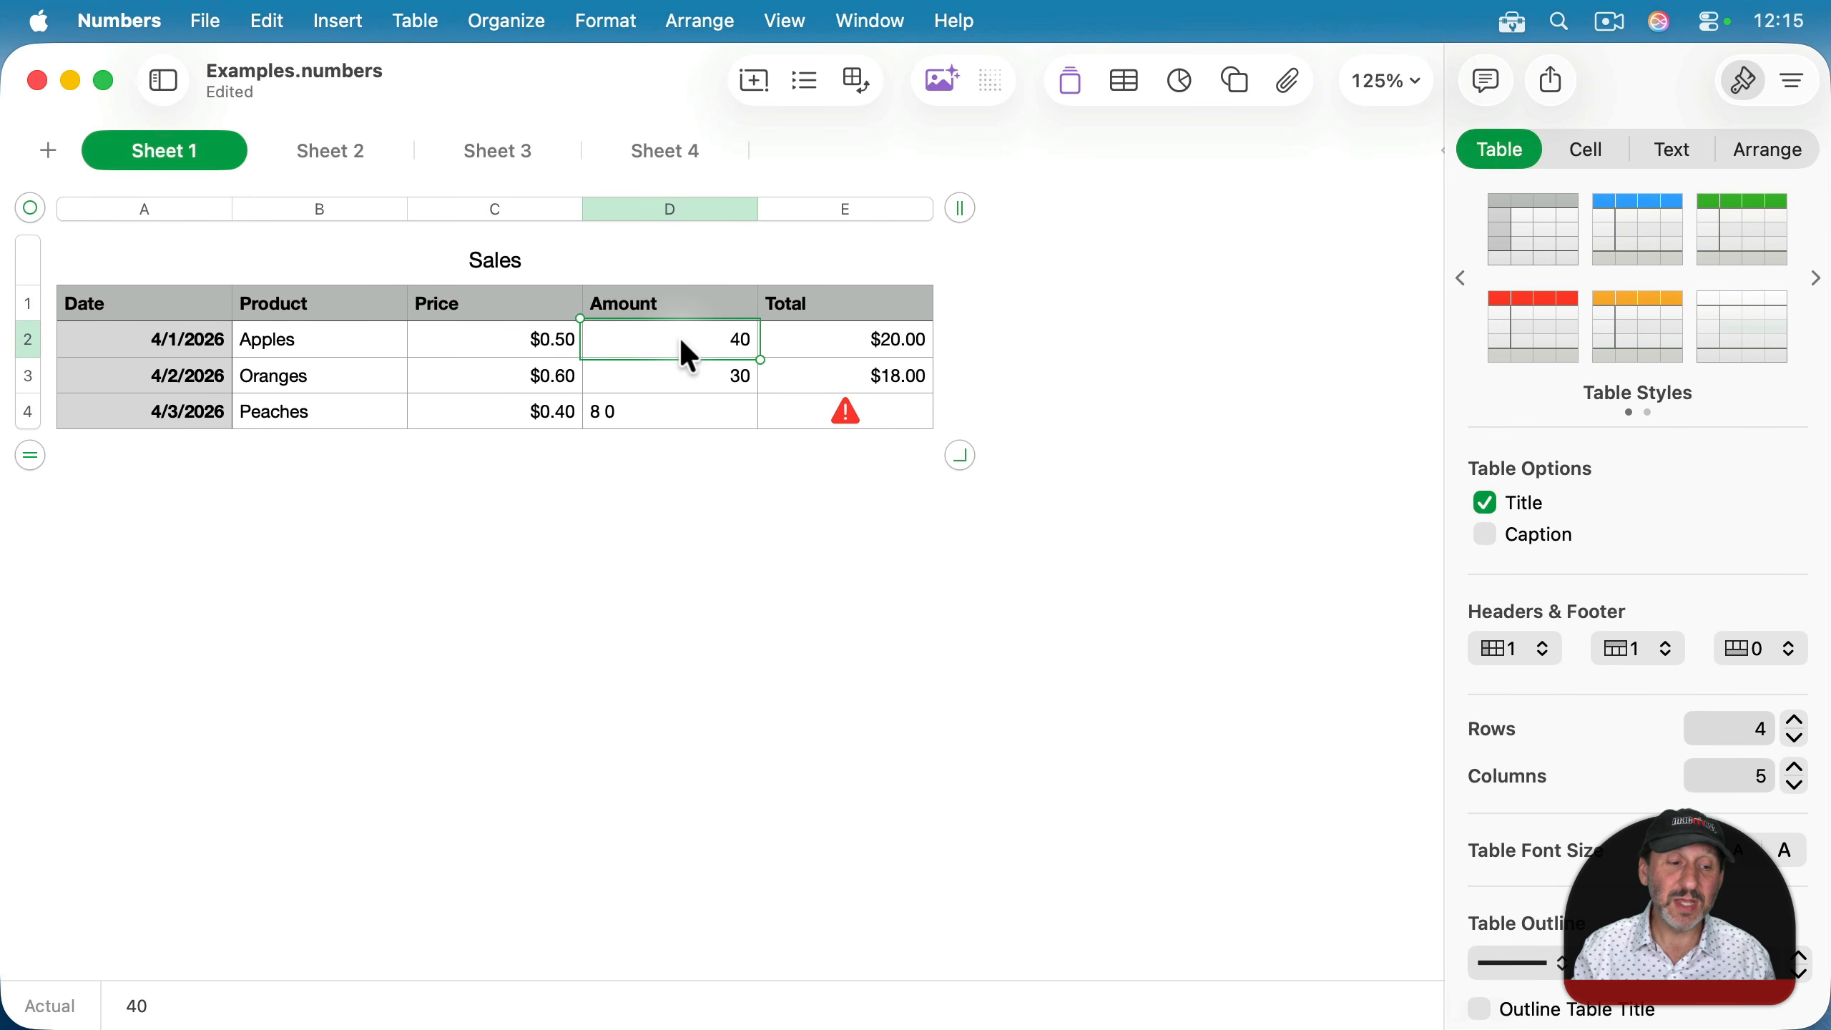
pyautogui.click(679, 394)
pyautogui.press('Up')
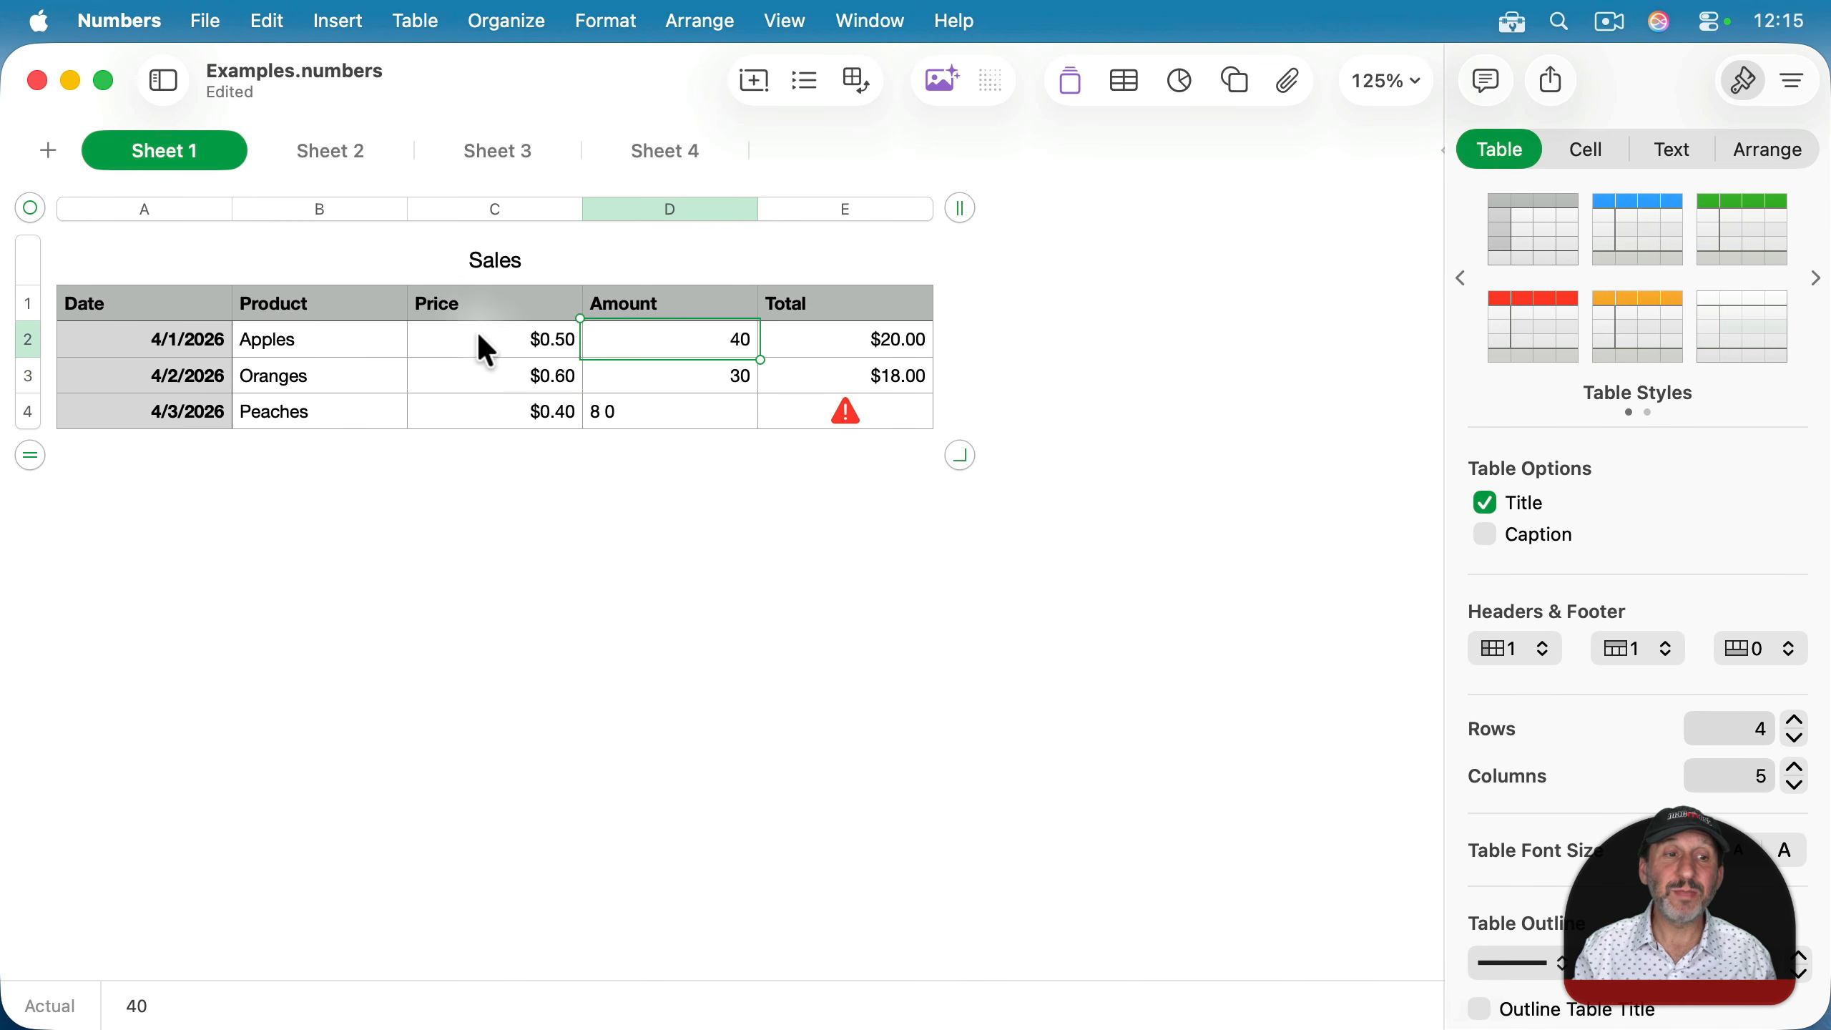
pyautogui.click(303, 344)
pyautogui.click(303, 380)
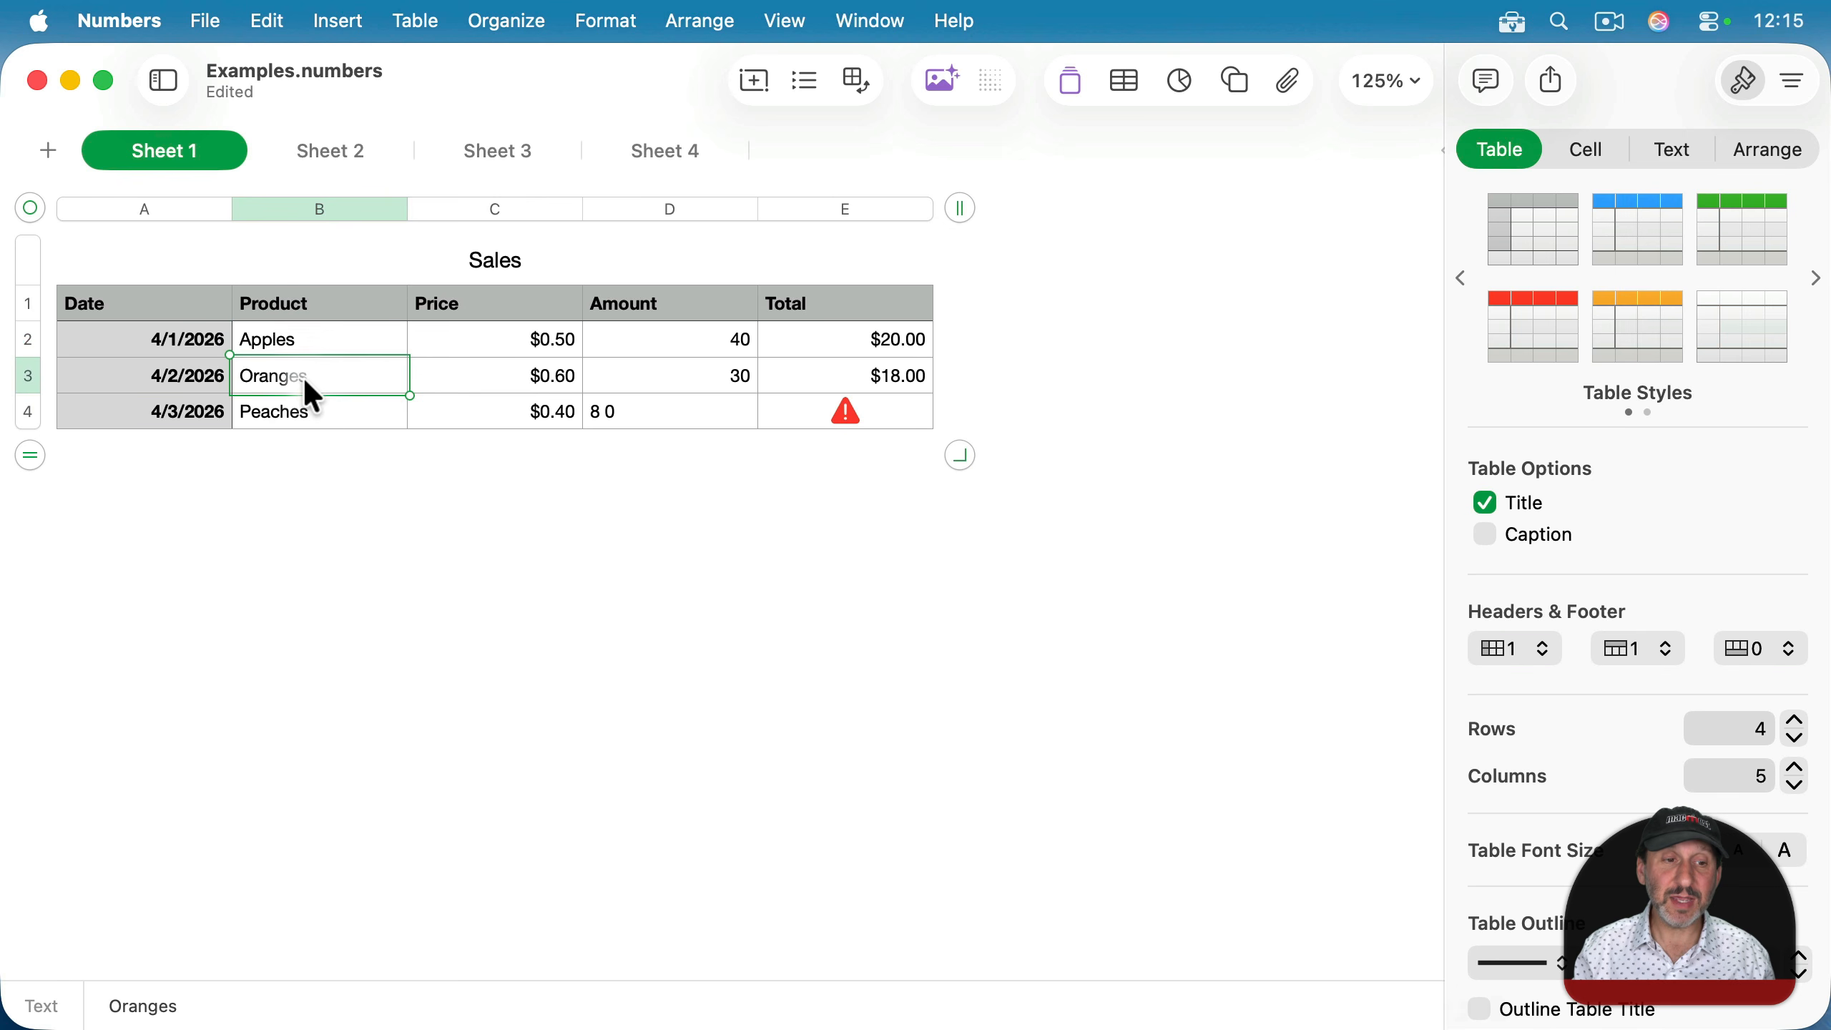
pyautogui.click(307, 415)
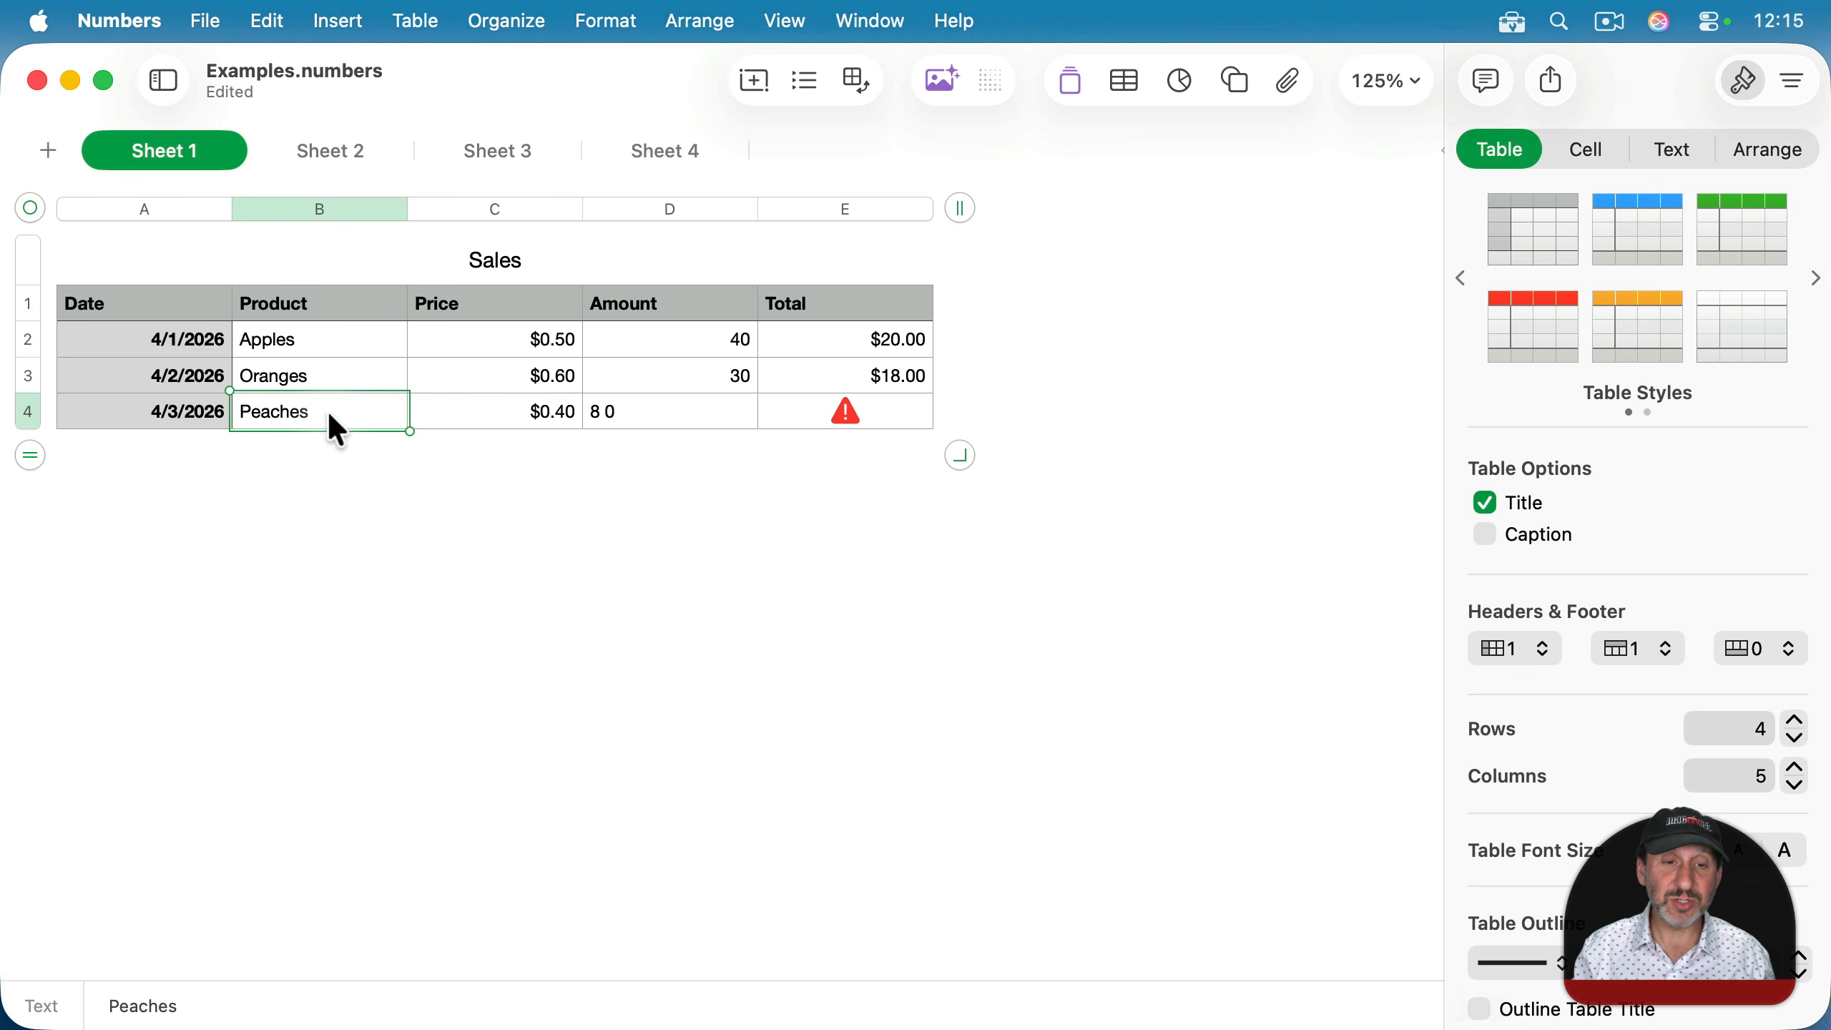
# Set the Peaches amount in D4 to 80.
pyautogui.click(663, 417)
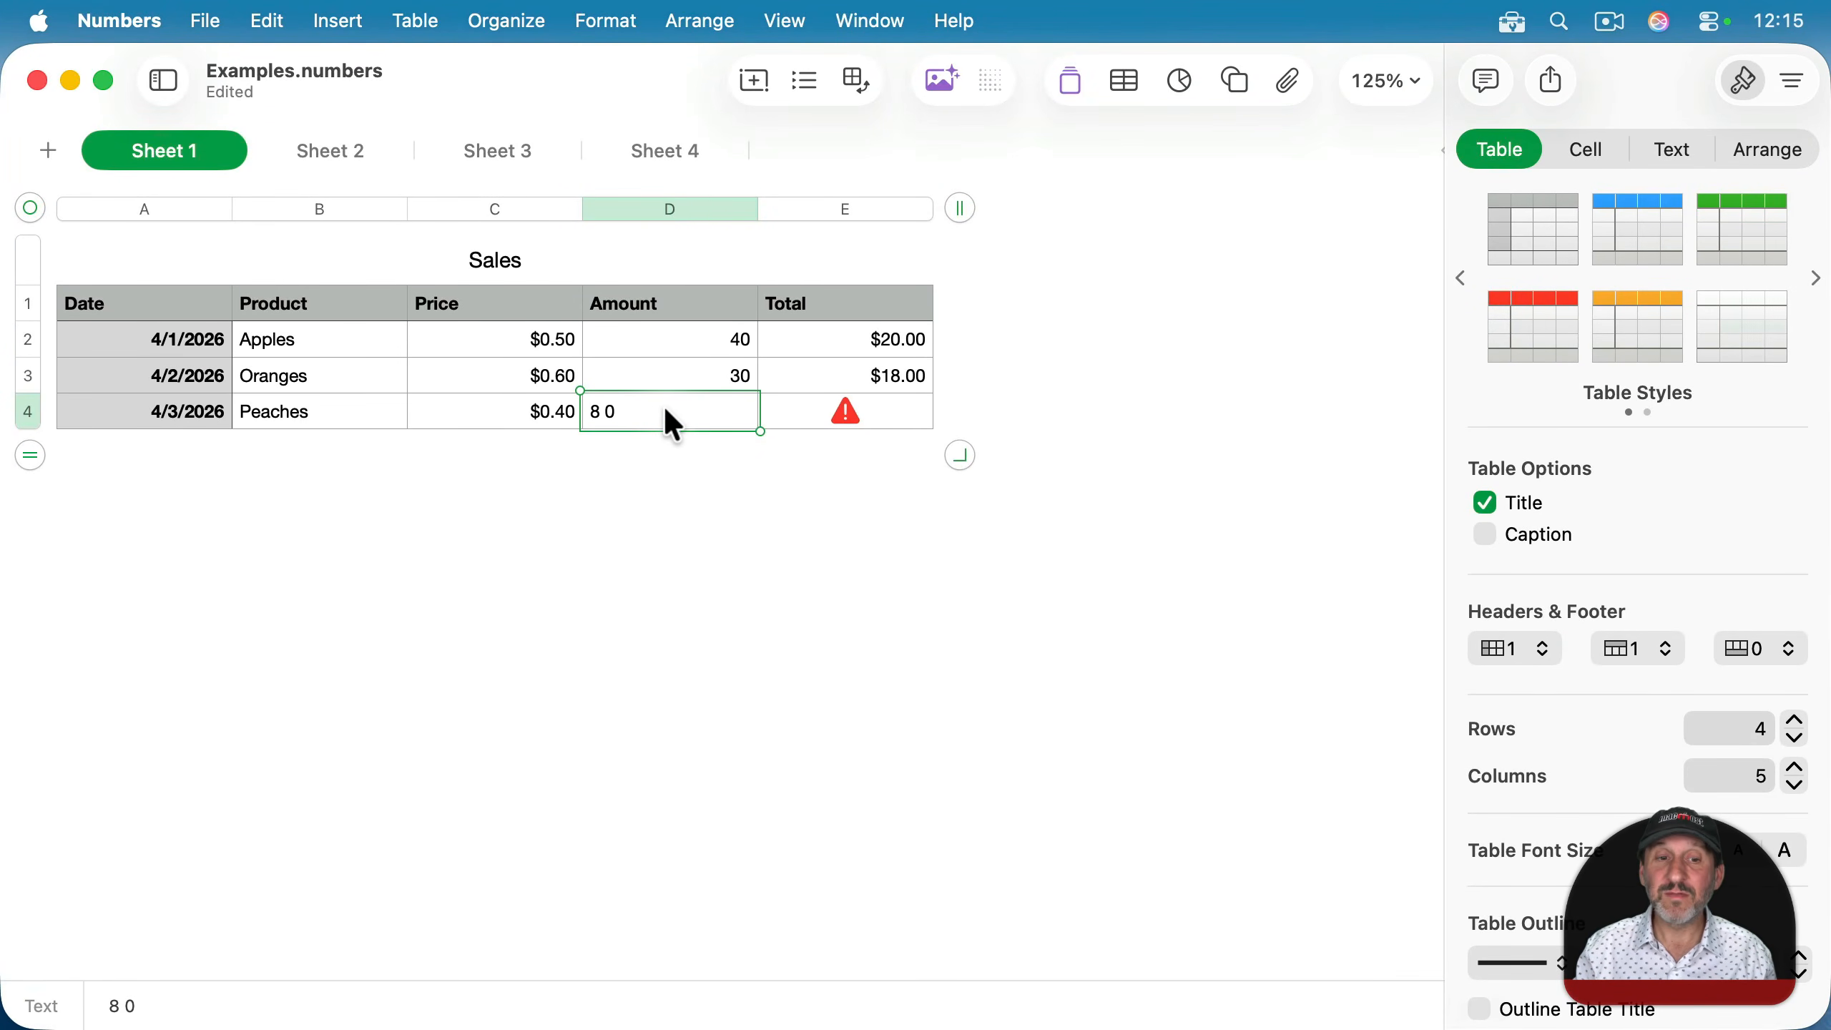
pyautogui.write('80')
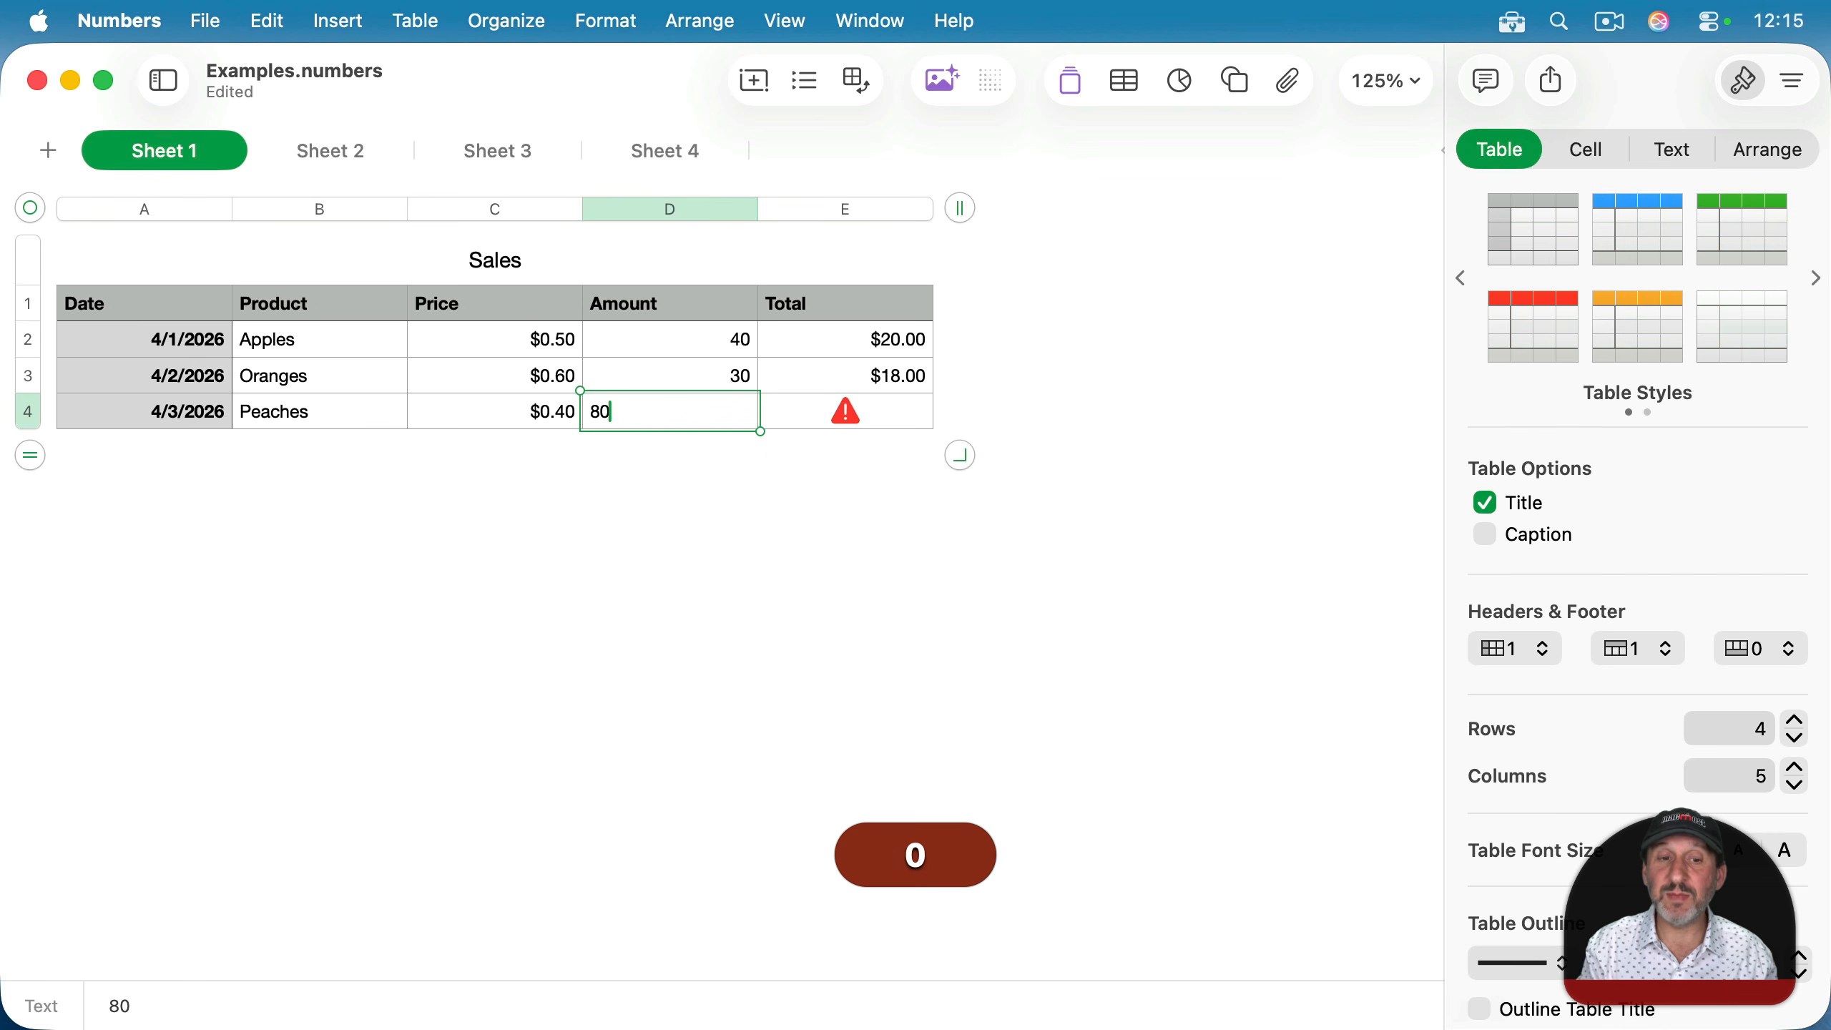
pyautogui.press('Return')
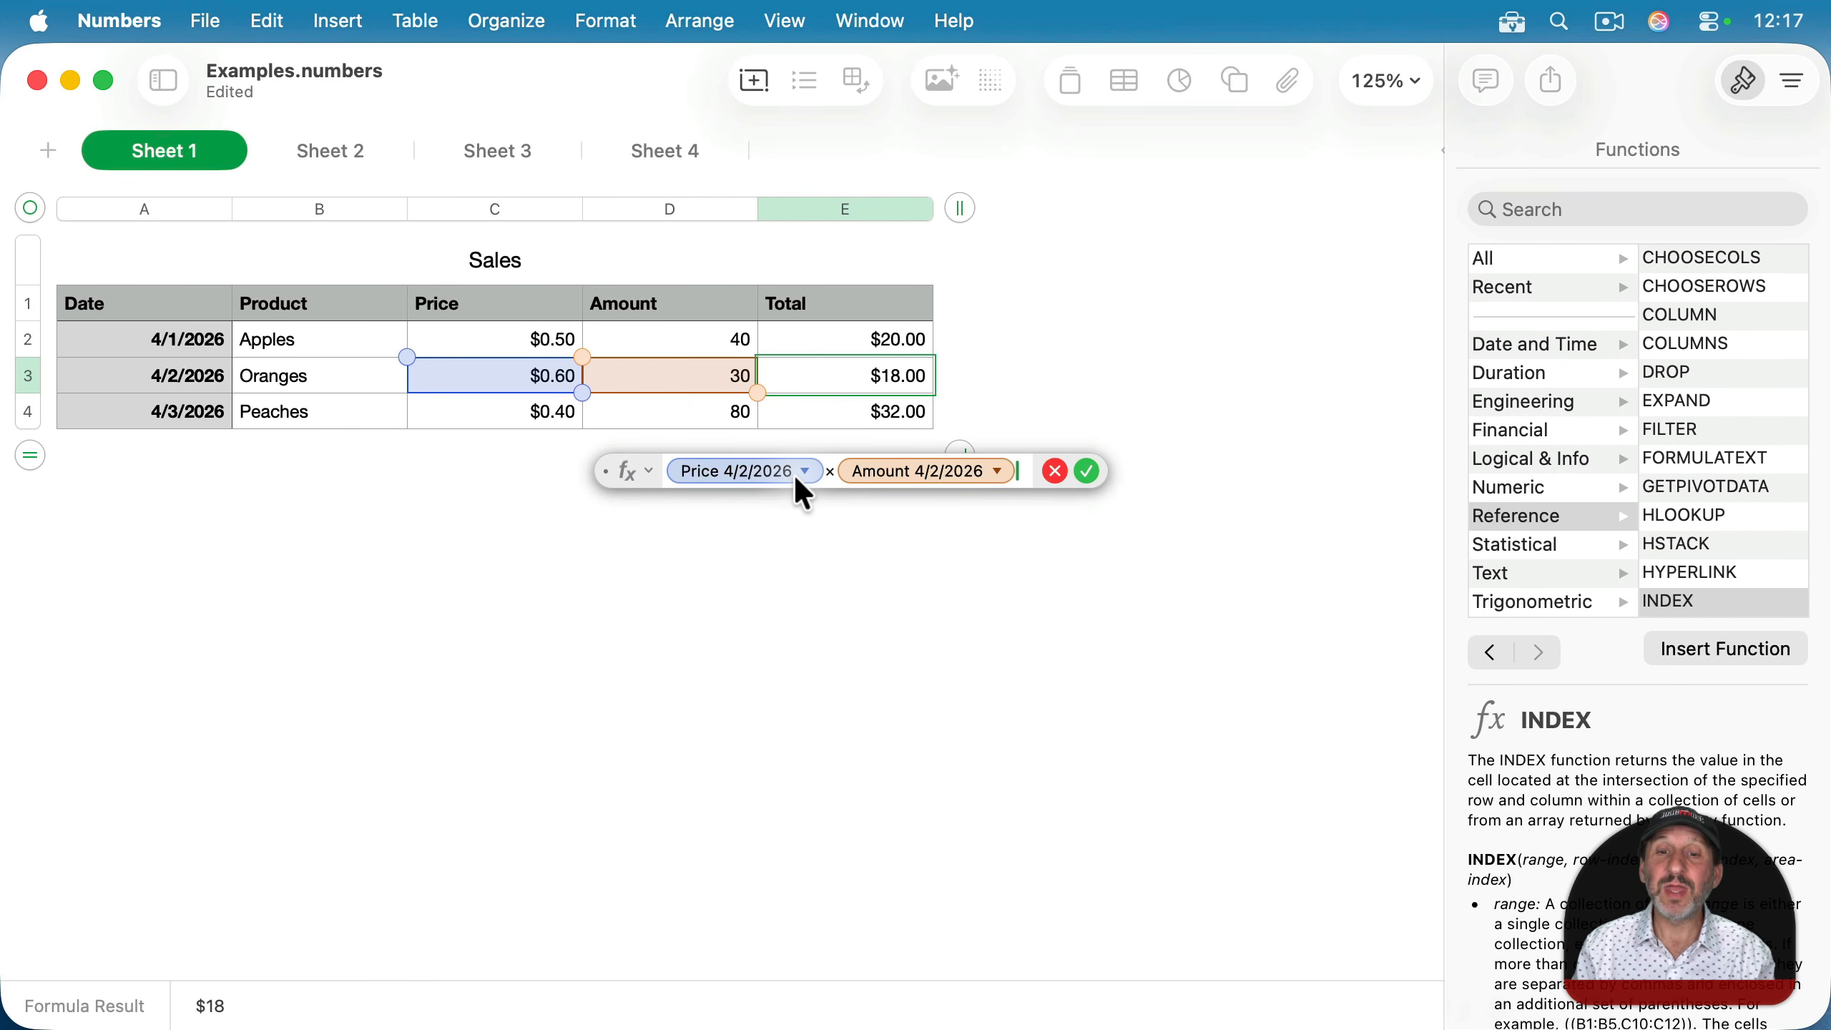
# Clear the Oranges total formula in E3 and re-enter it with cell addresses as C3*D3.
pyautogui.press('BackSpace')
pyautogui.press('BackSpace')
pyautogui.press('BackSpace')
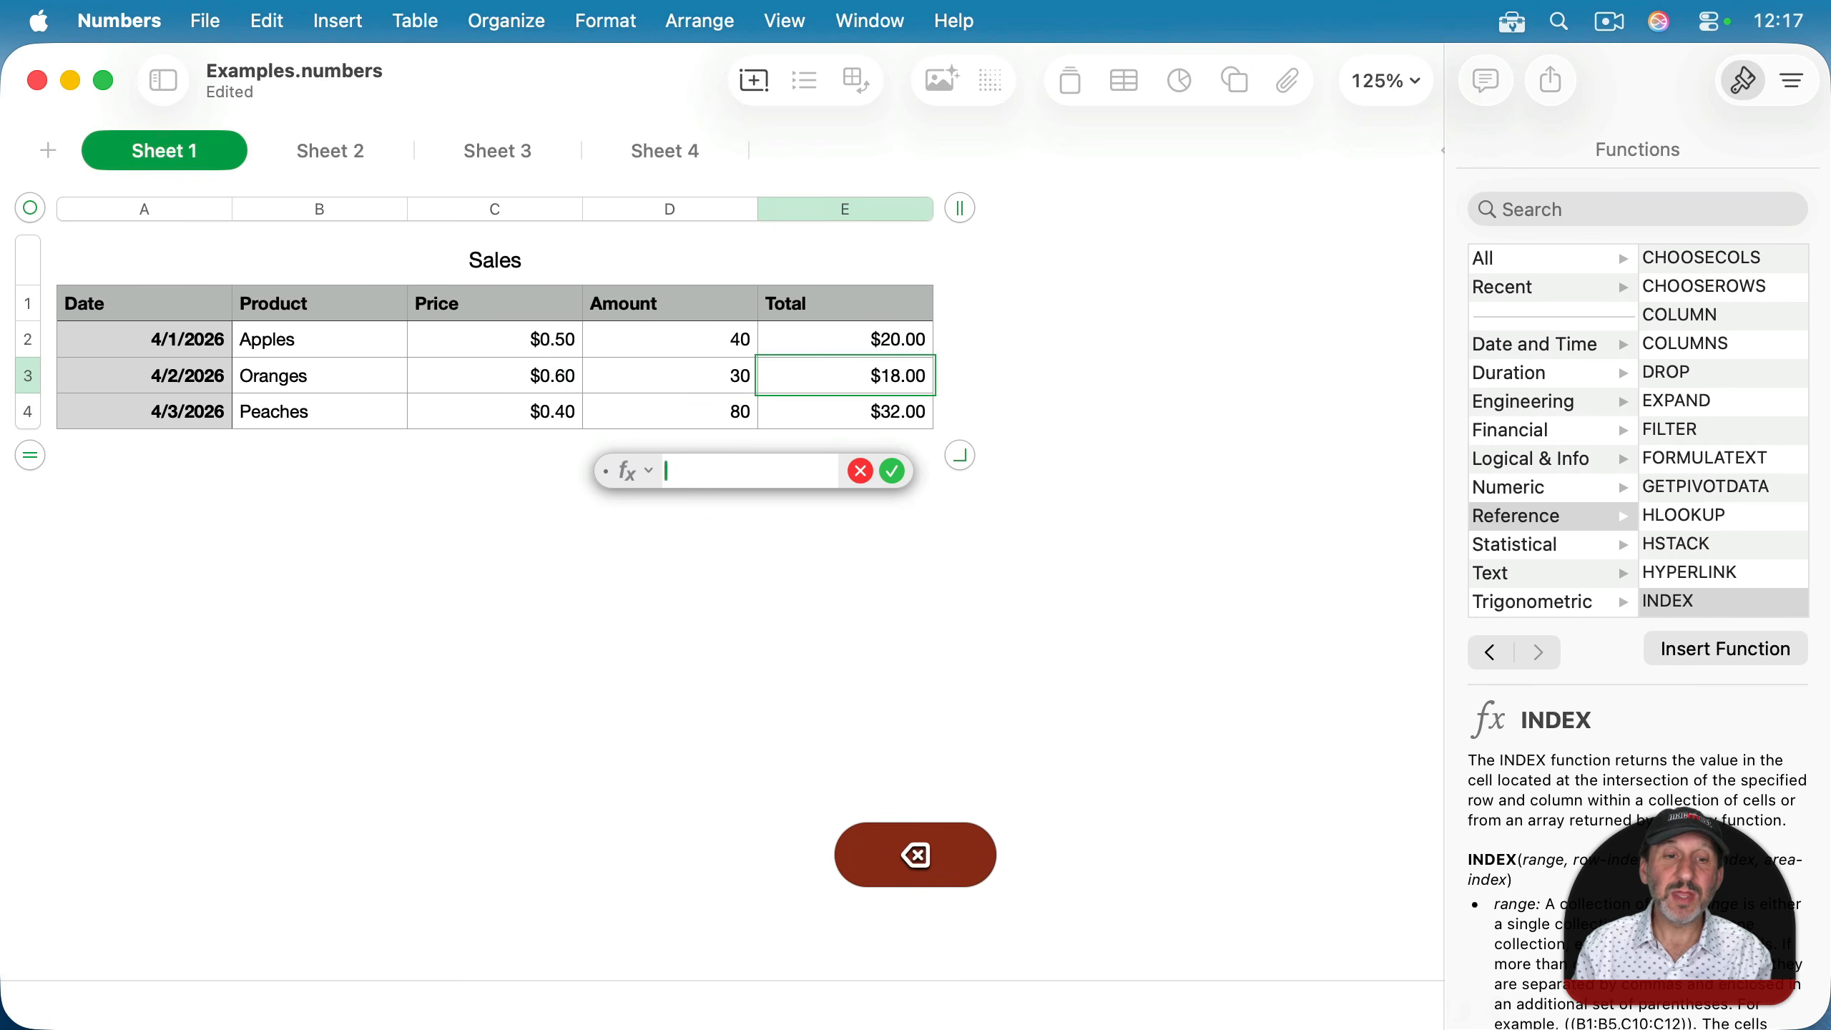
pyautogui.write('C3')
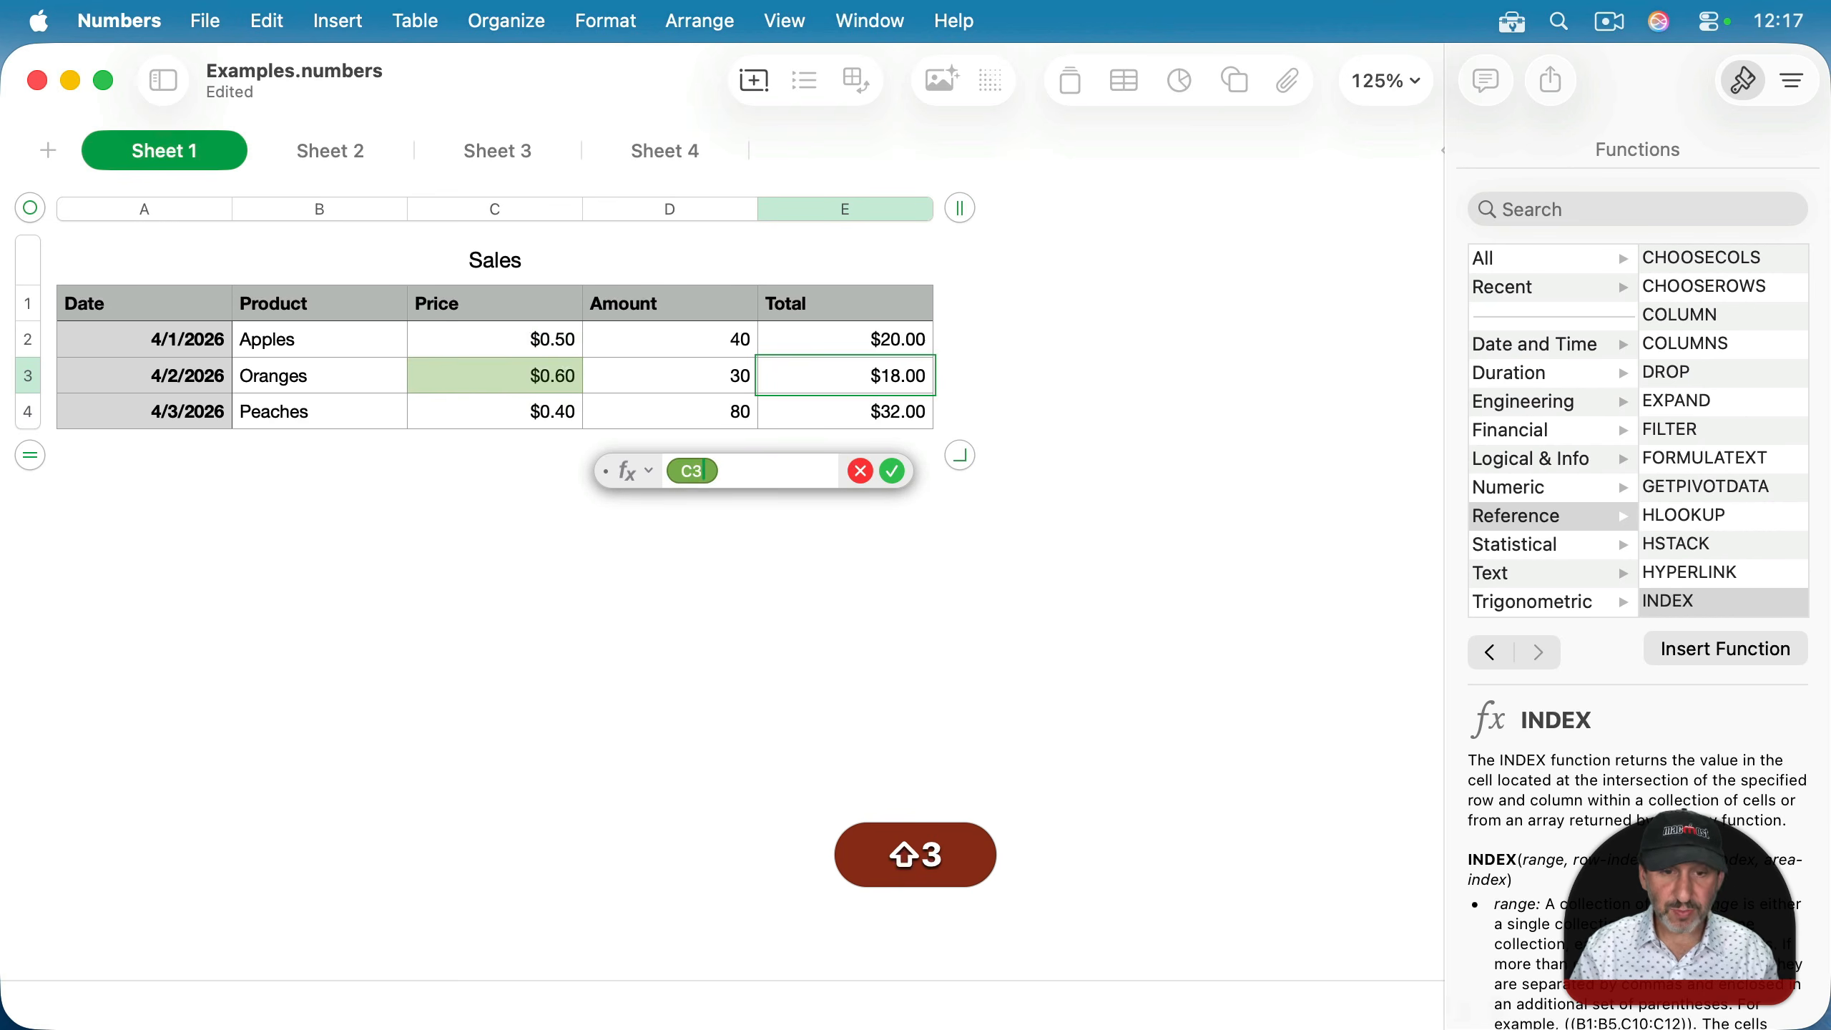
pyautogui.write('*D3')
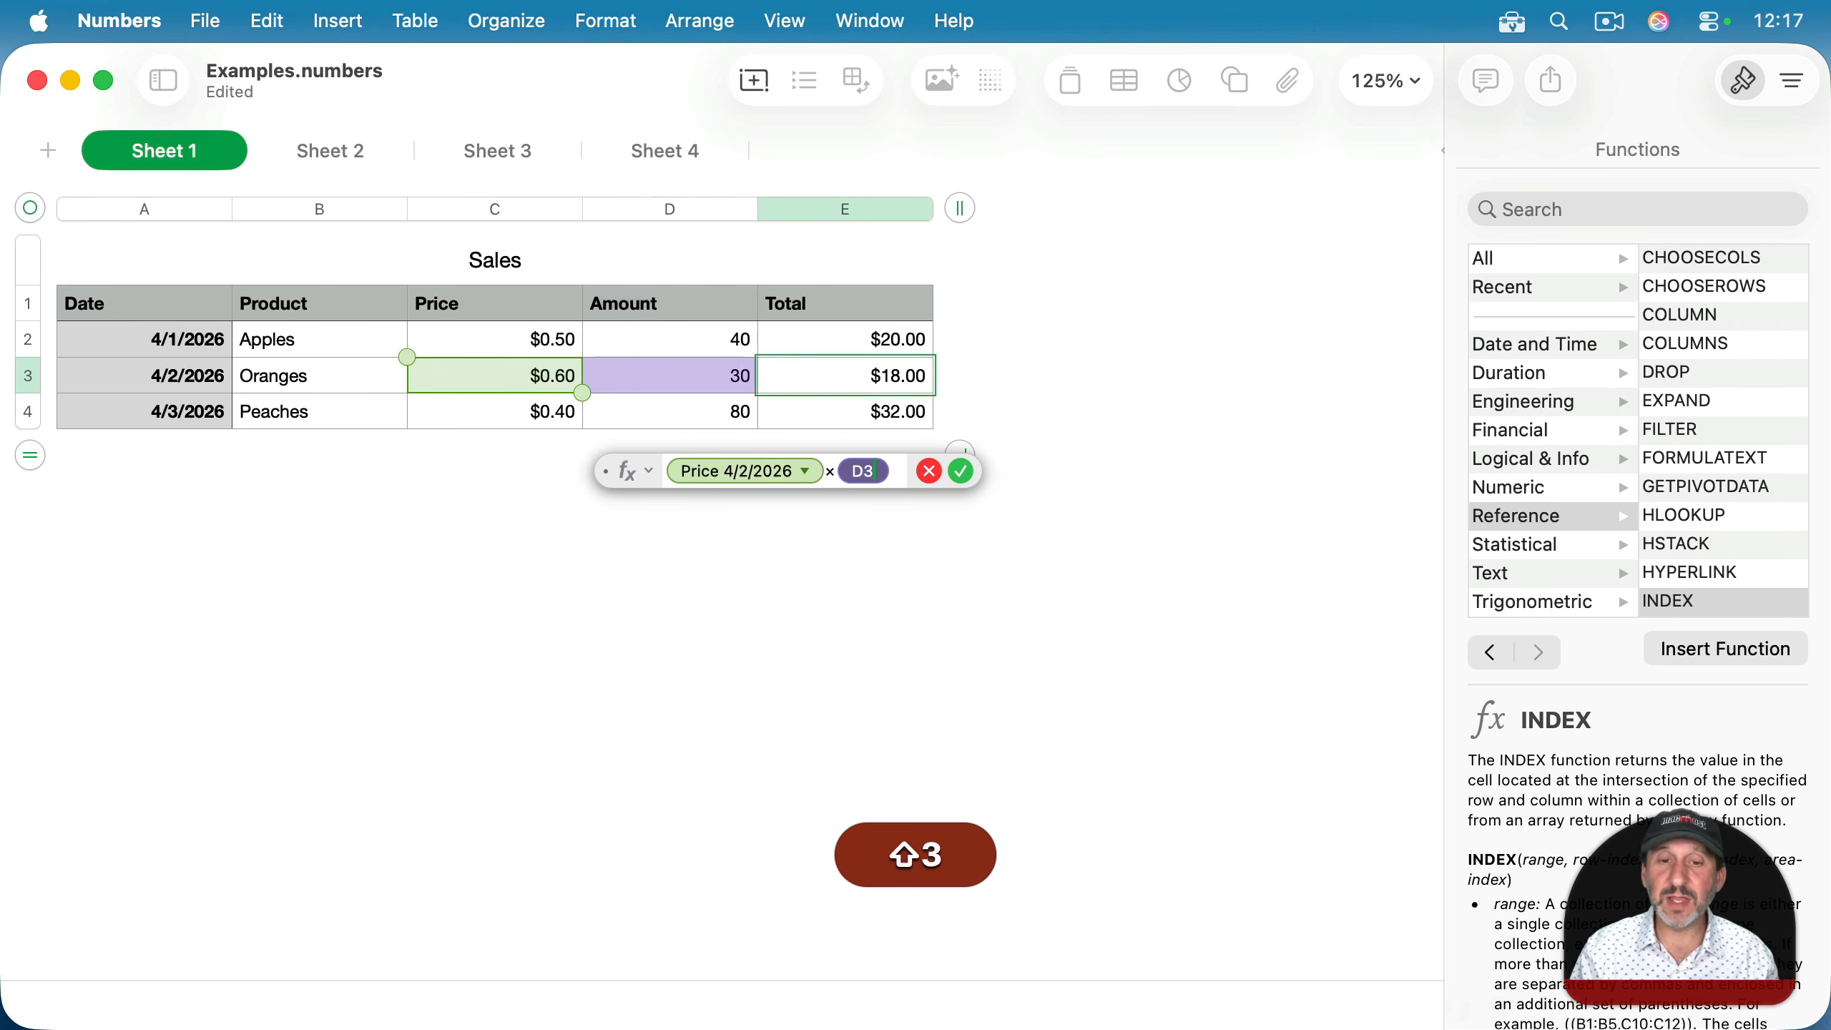
pyautogui.press('Return')
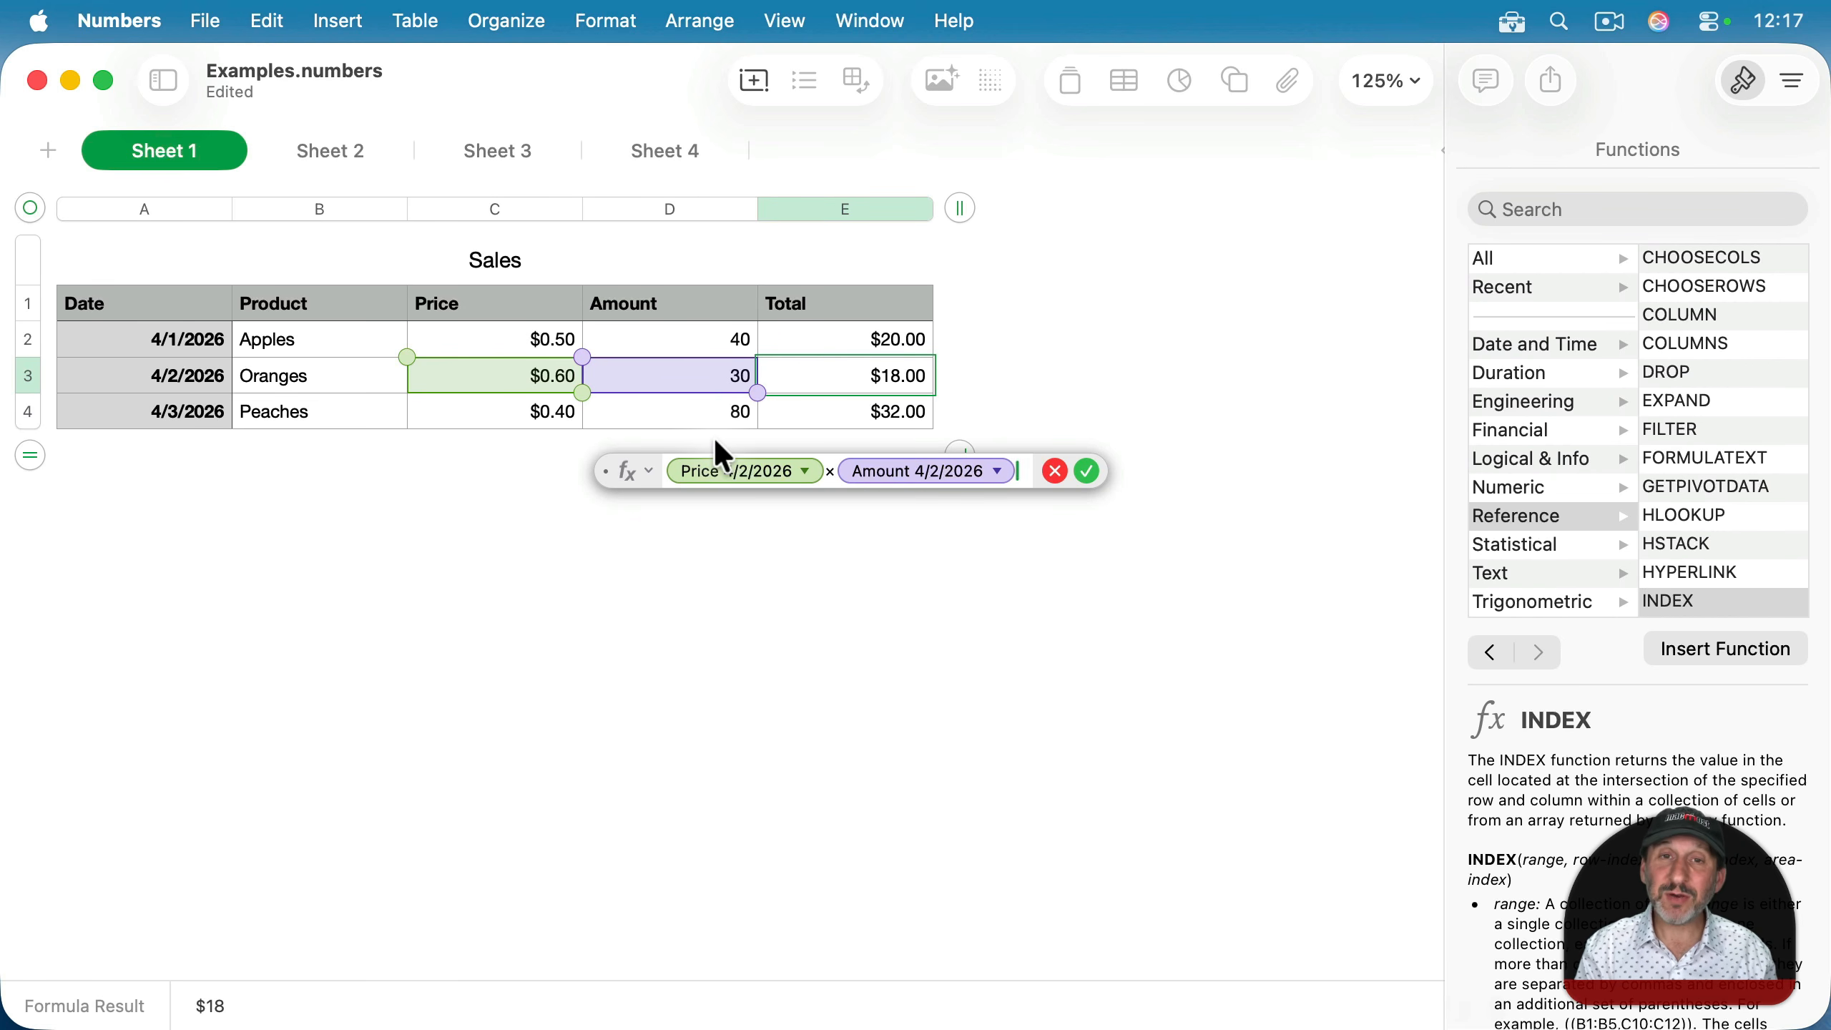
# Clear the E3 formula and rebuild it by picking the Oranges price cell multiplied by the Oranges amount cell.
pyautogui.press('super+BackSpace')
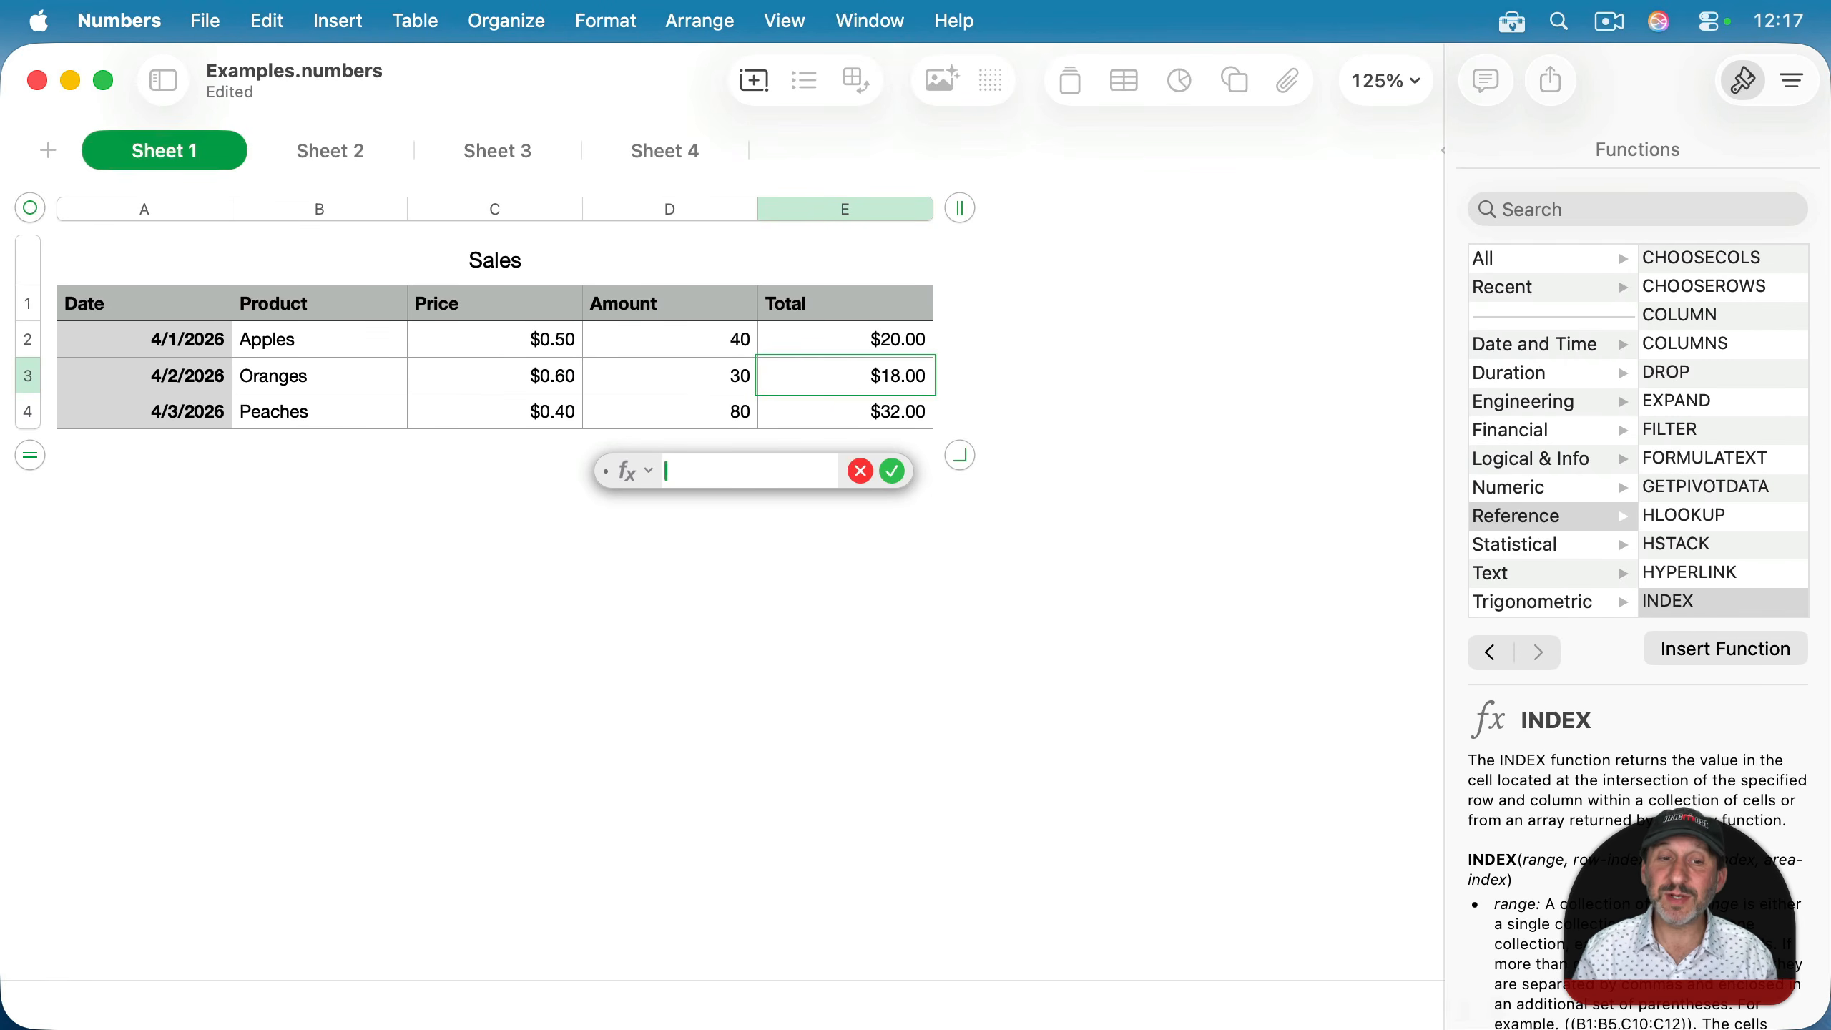
pyautogui.click(472, 385)
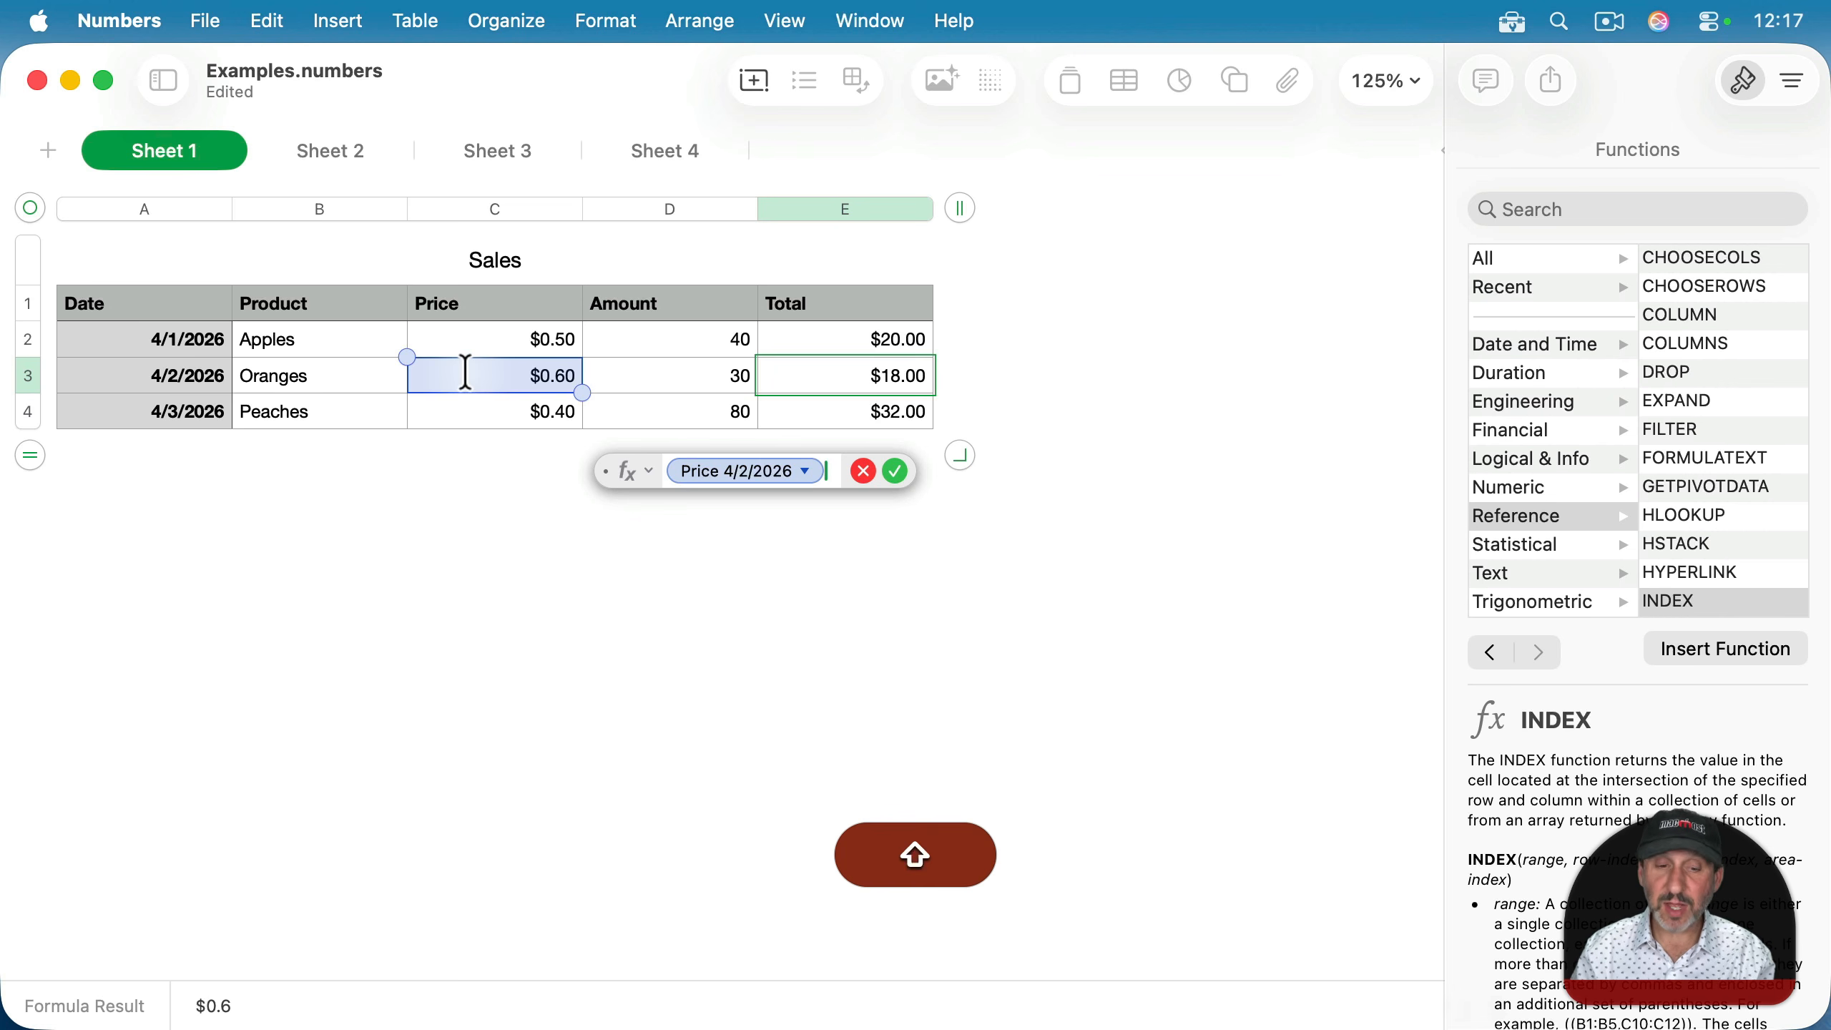
pyautogui.write('*')
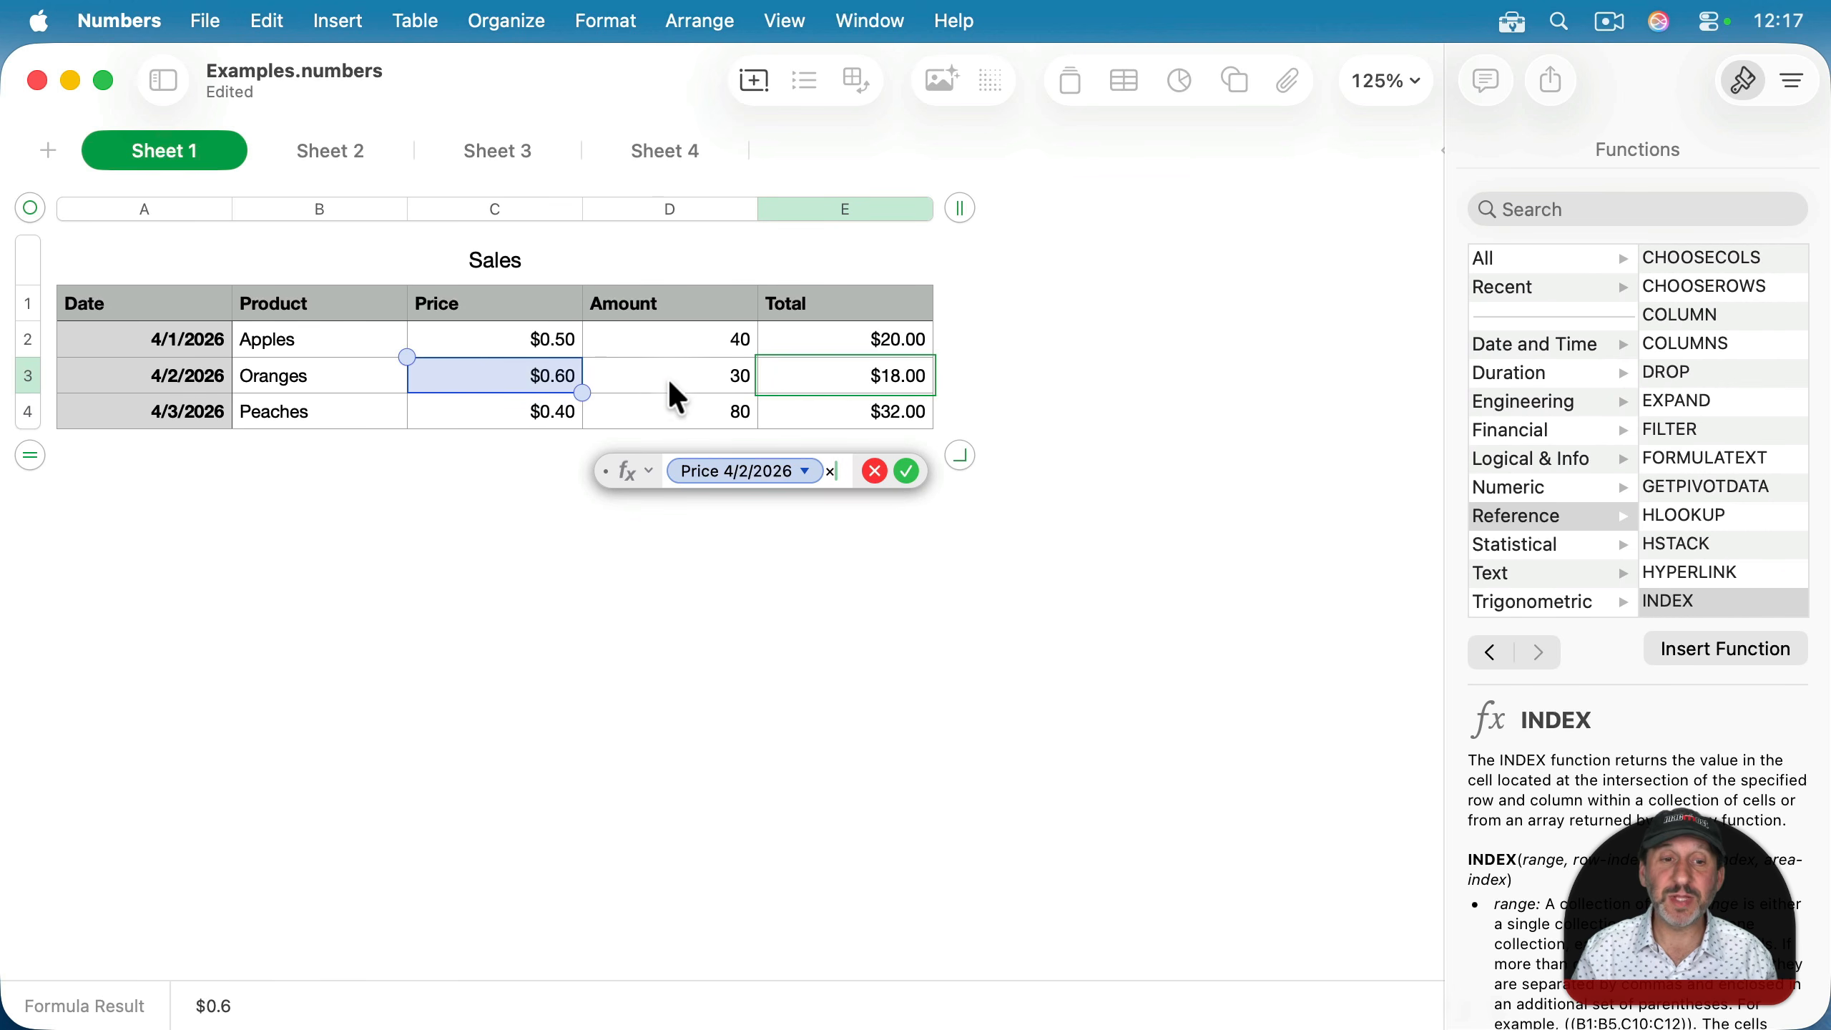
pyautogui.click(671, 379)
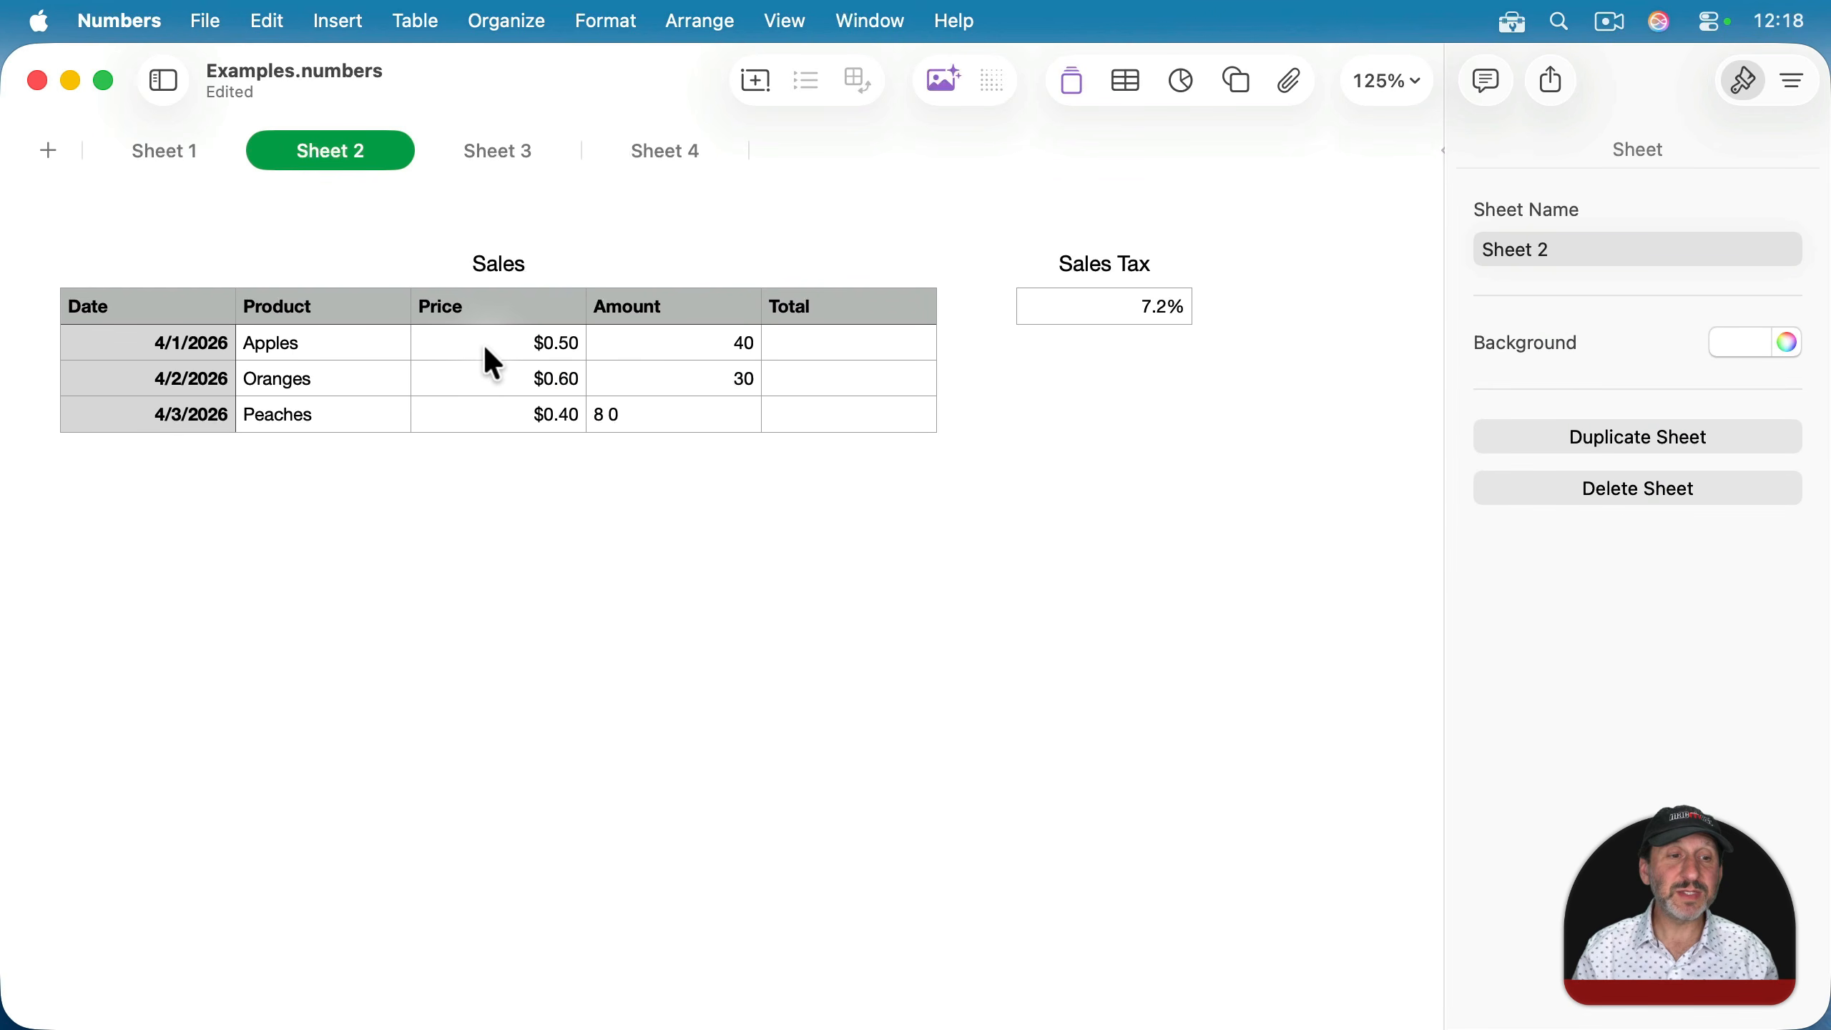
# Build the Apples total formula in E2 as Apples price times Apples amount times (1.0 + the Sales Tax table's A1 cell).
pyautogui.click(704, 349)
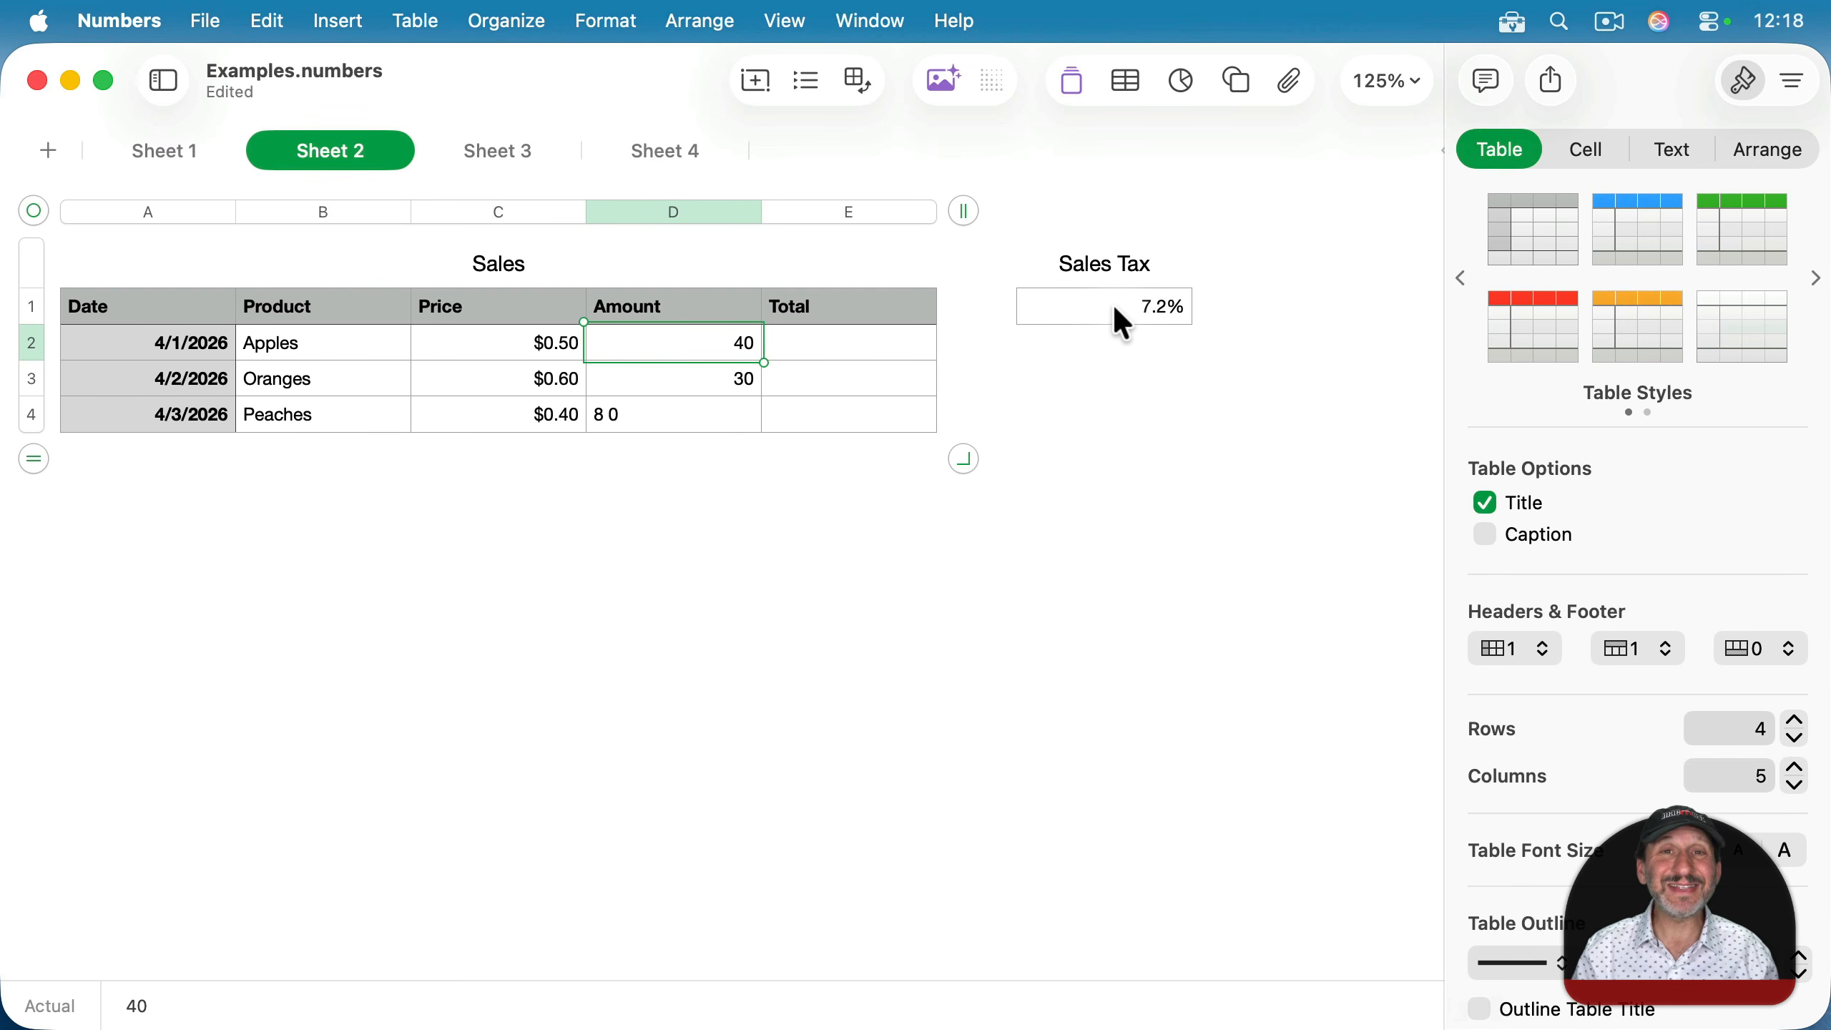
pyautogui.click(830, 349)
pyautogui.write('=')
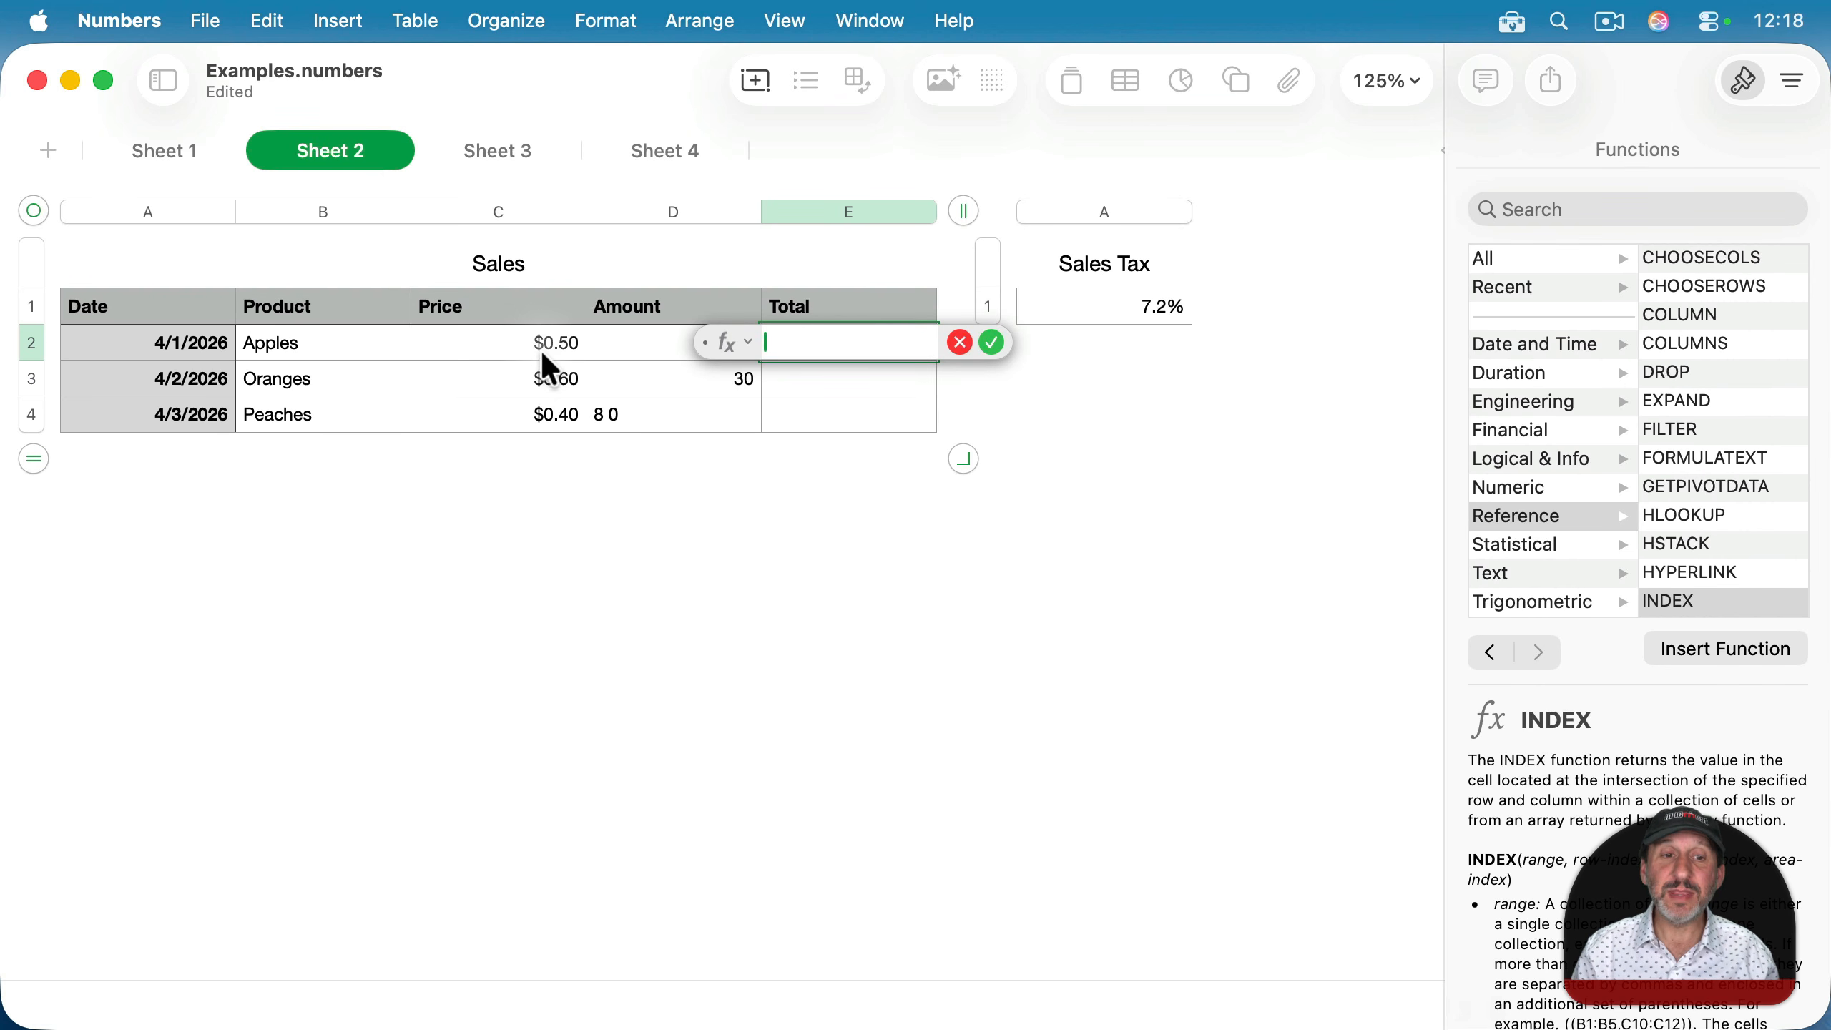
pyautogui.click(497, 354)
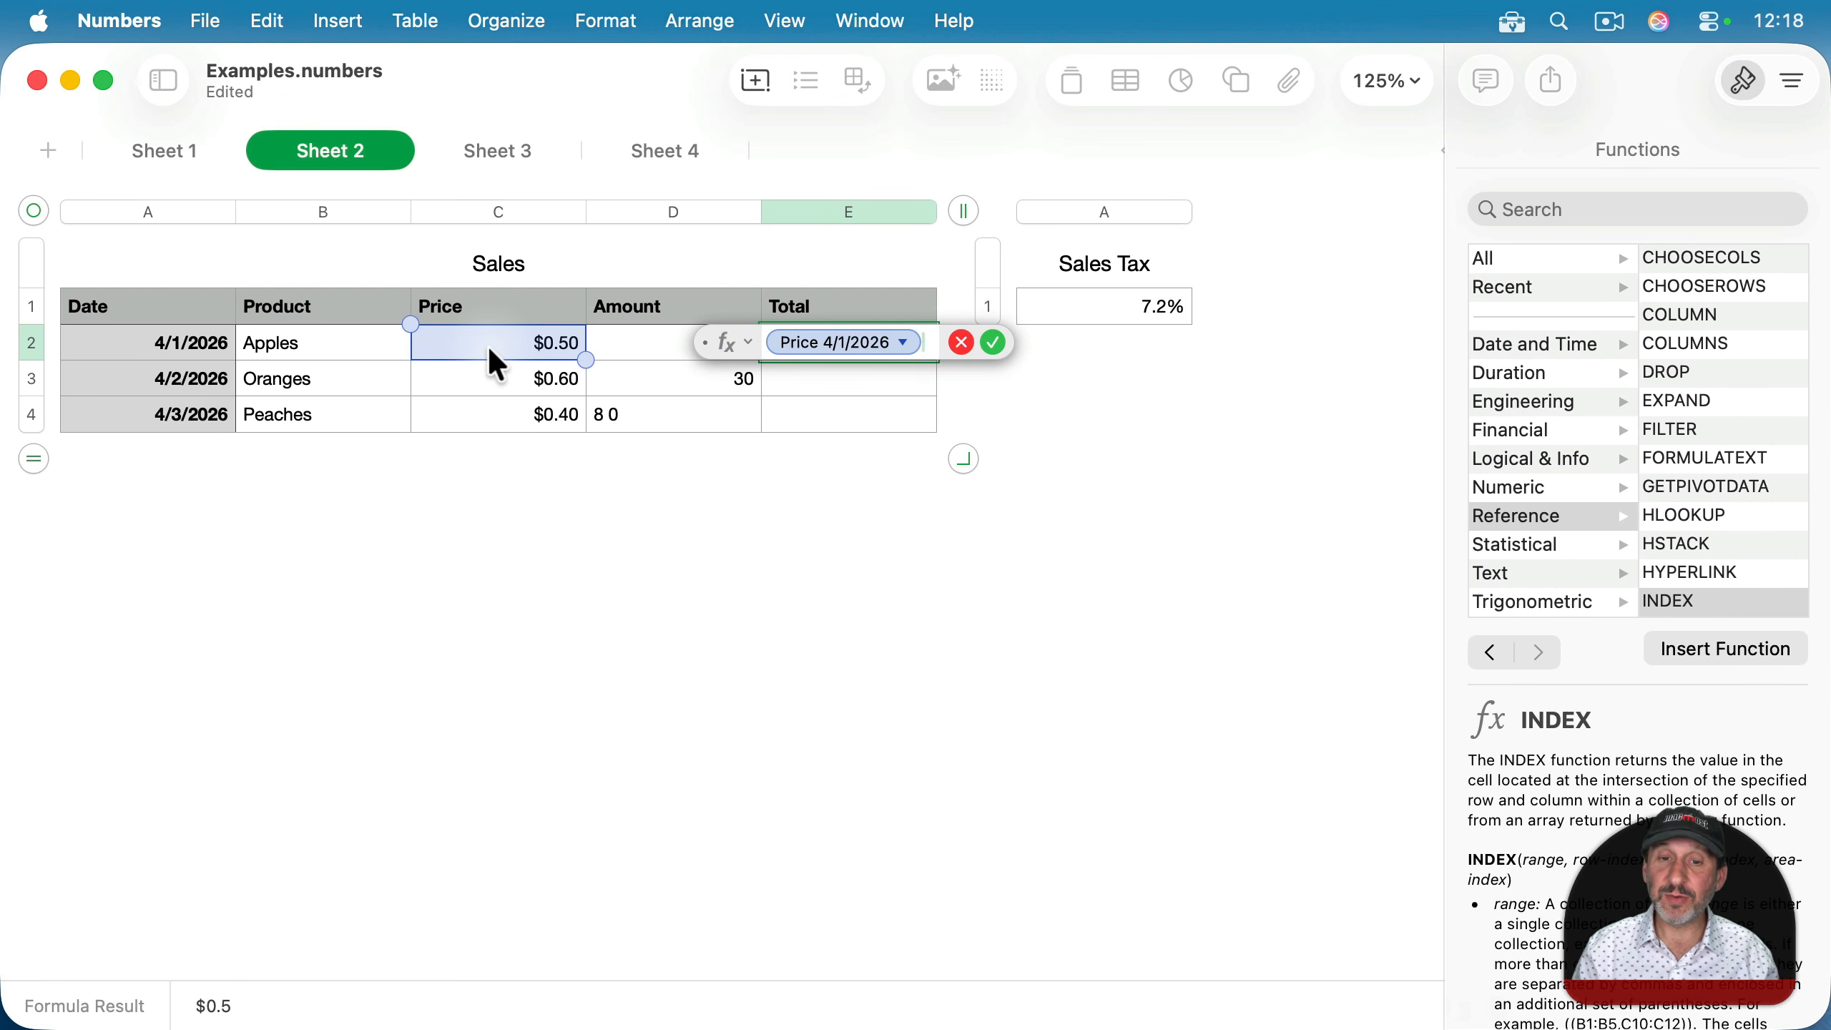
pyautogui.write('*')
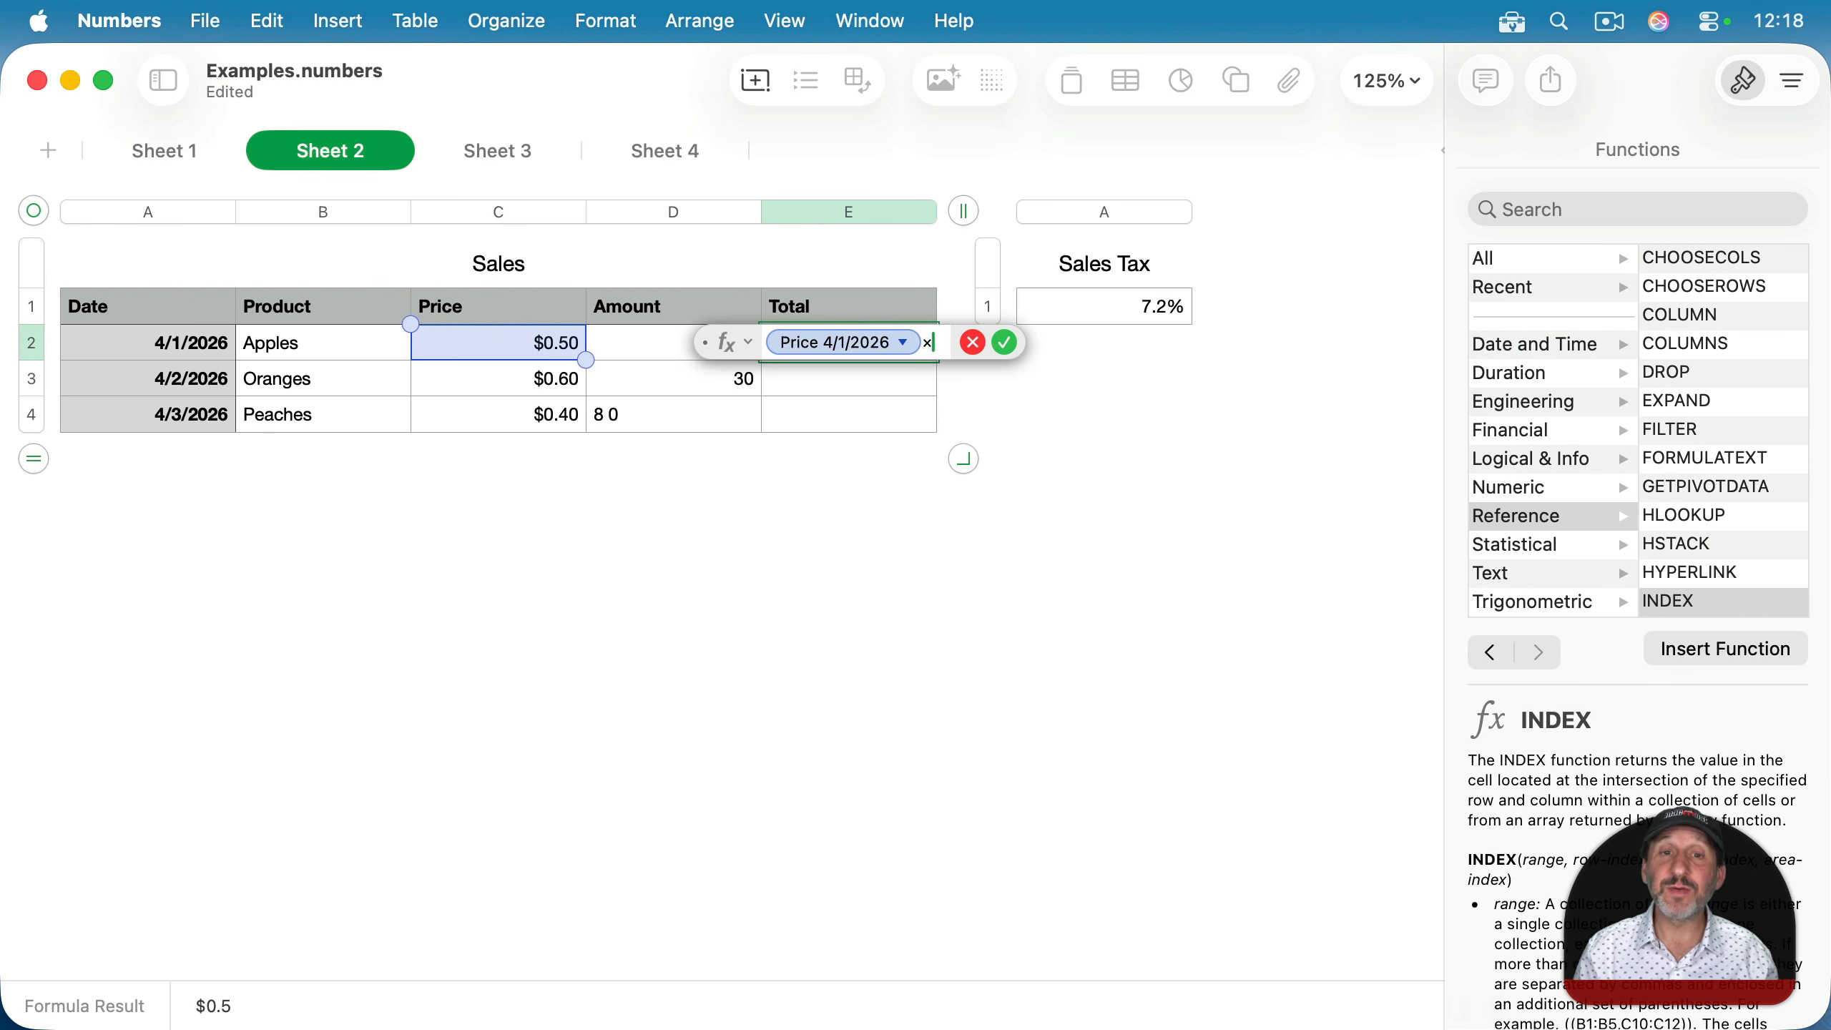
pyautogui.click(637, 349)
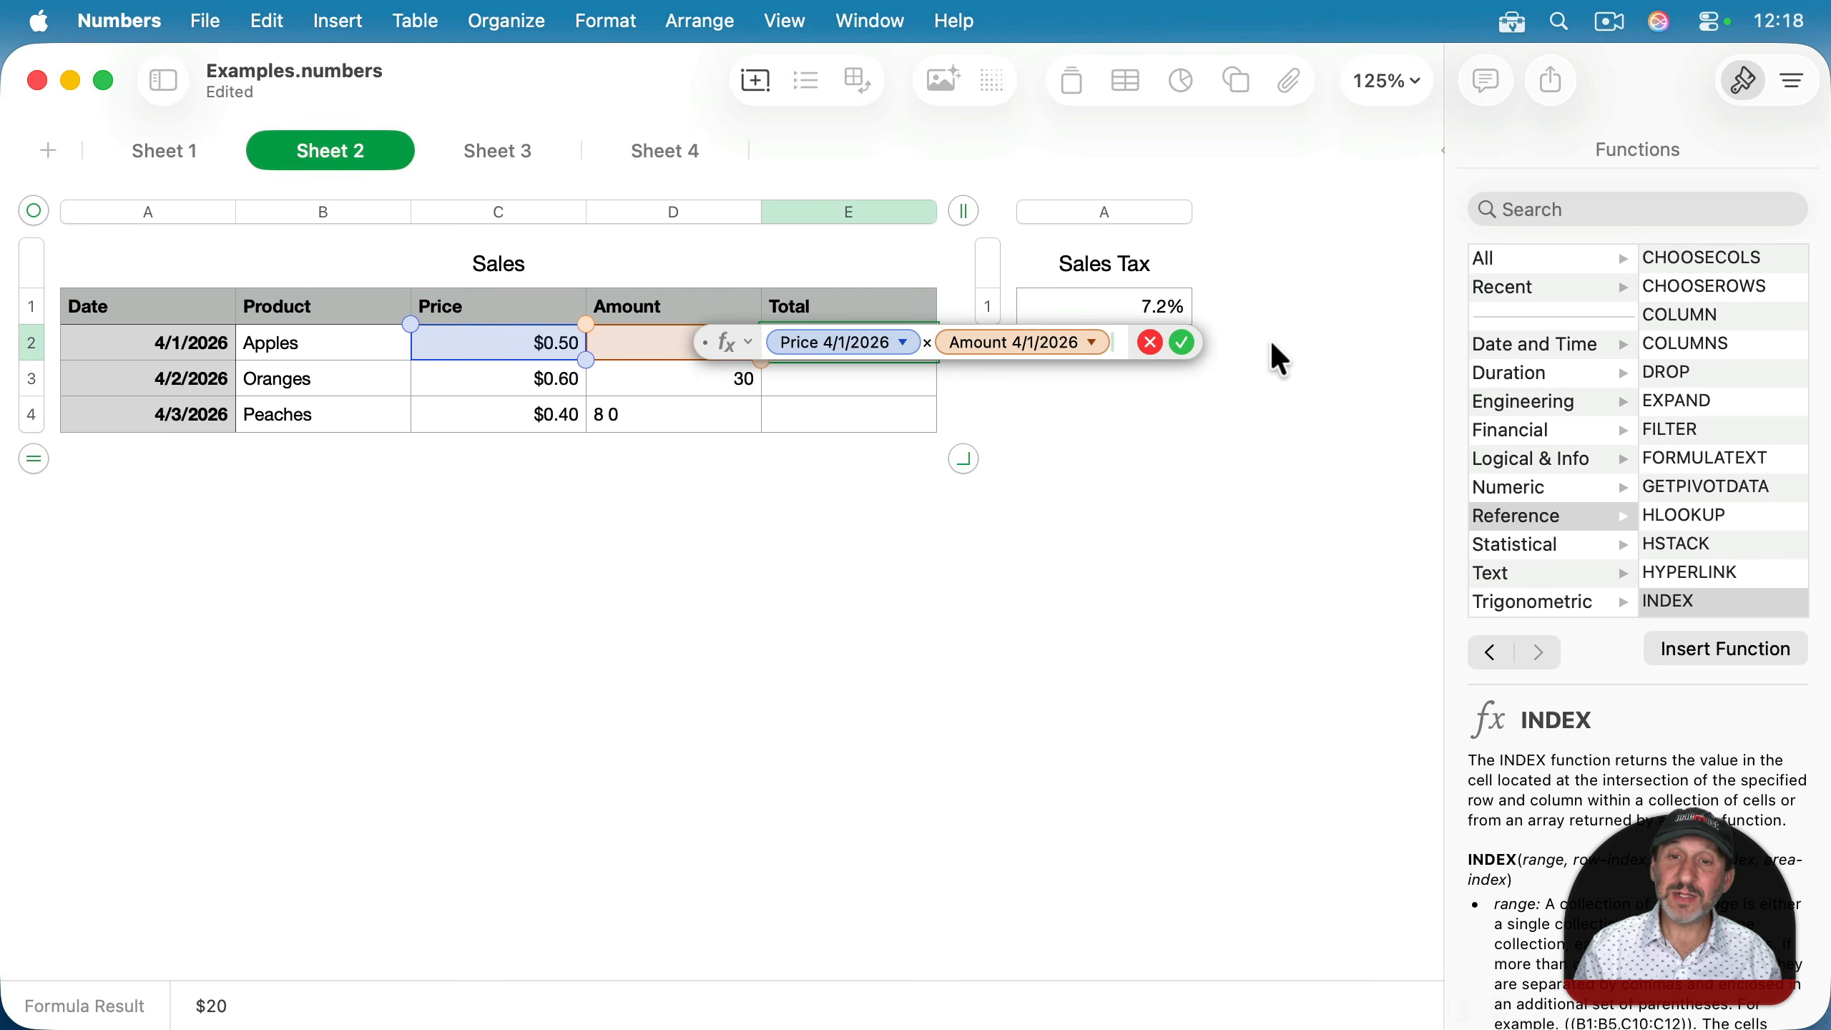
pyautogui.write('*')
pyautogui.write('(1.0')
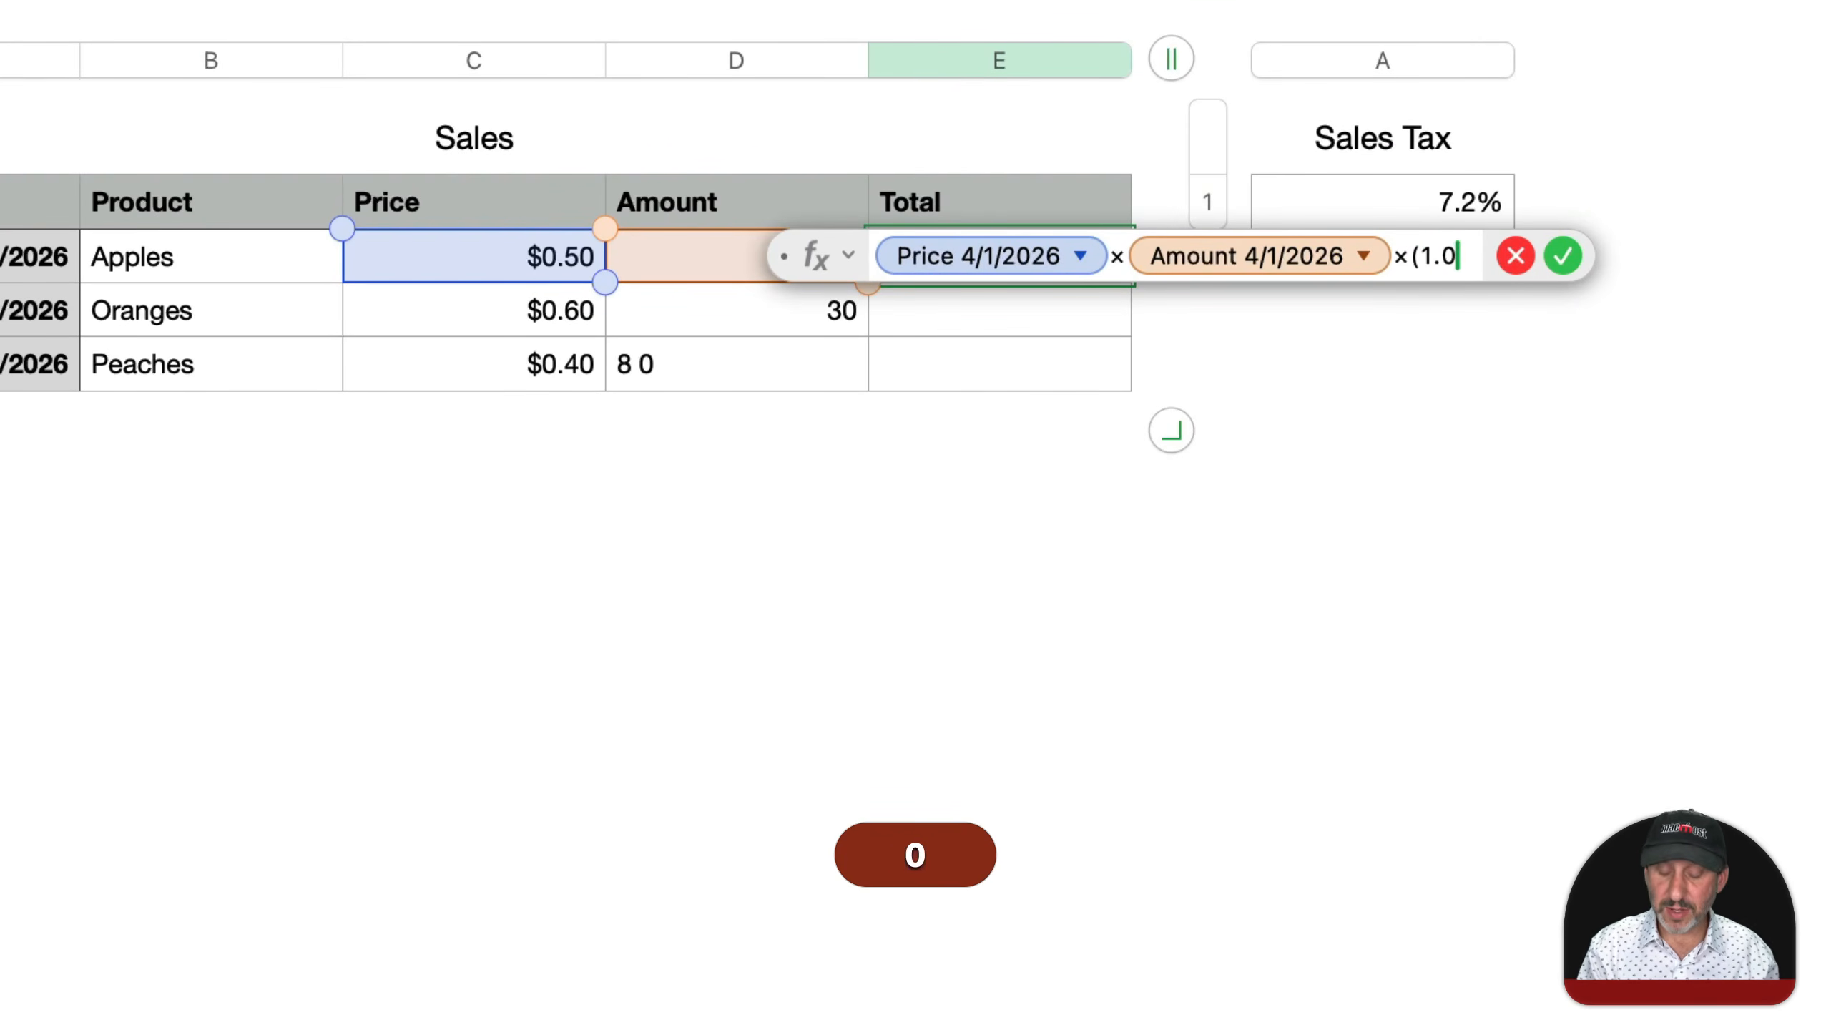
pyautogui.write('+')
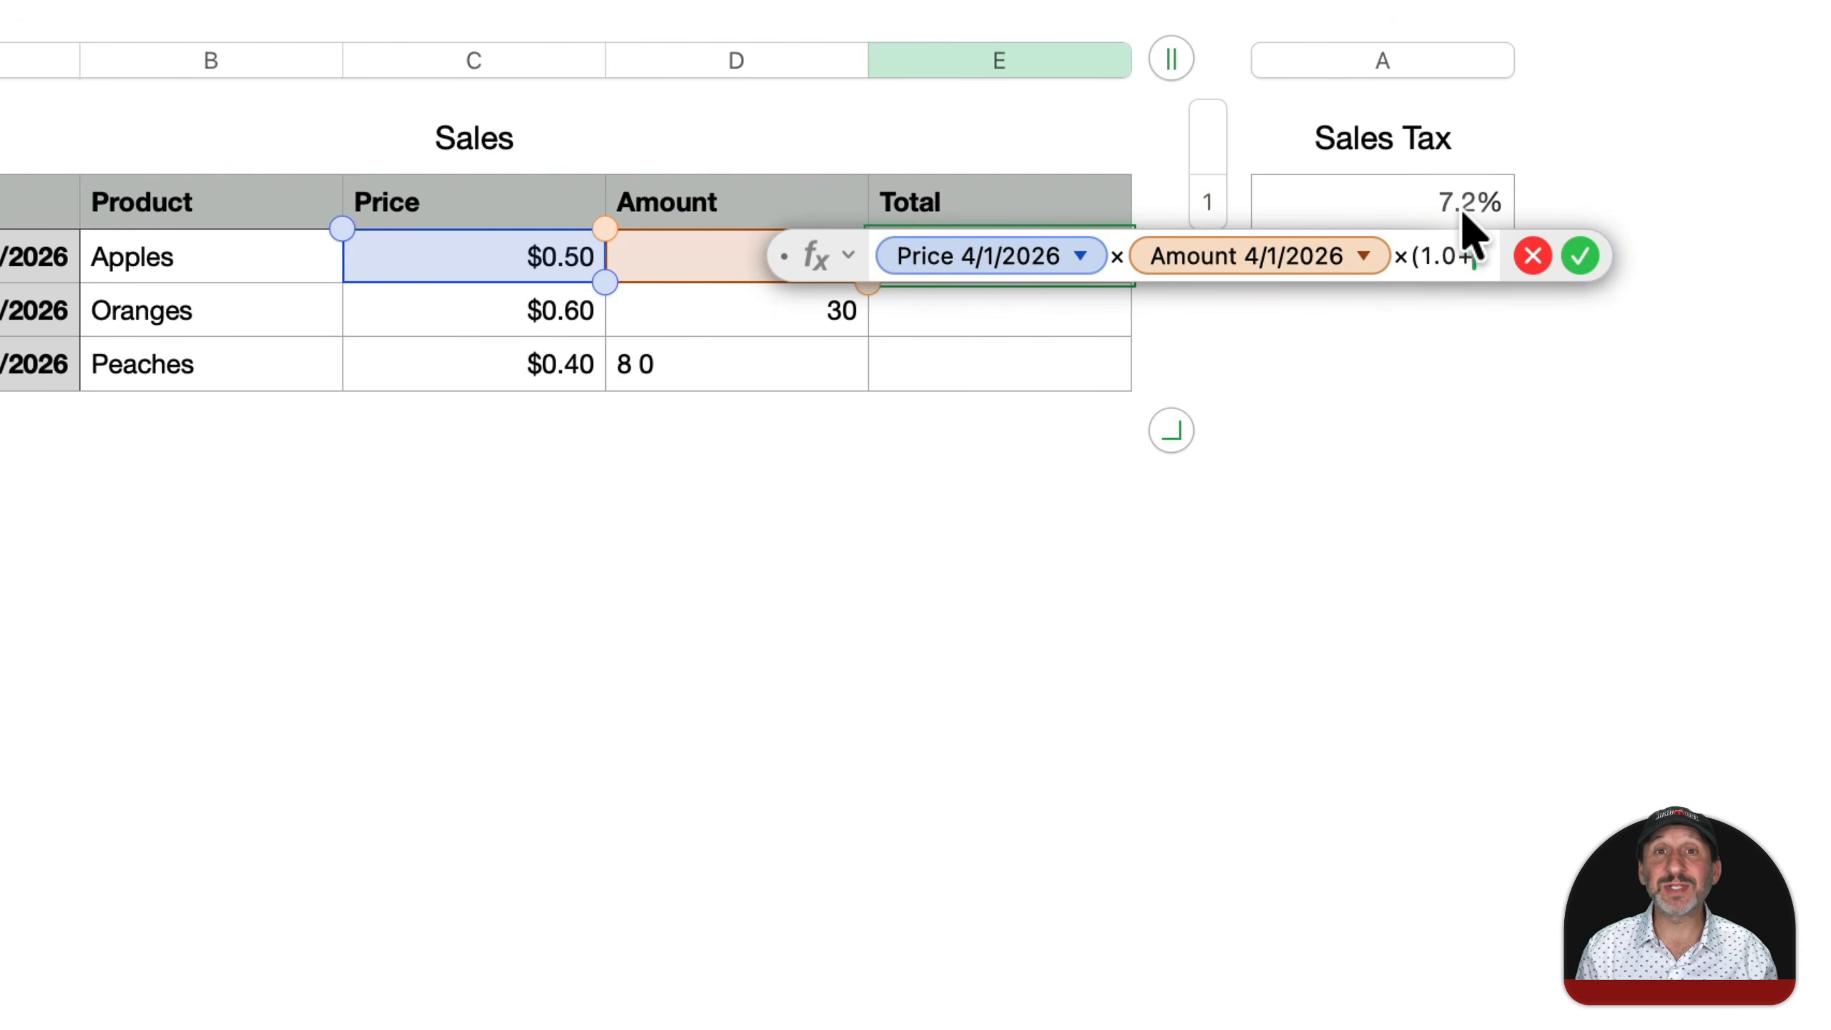
pyautogui.click(1431, 194)
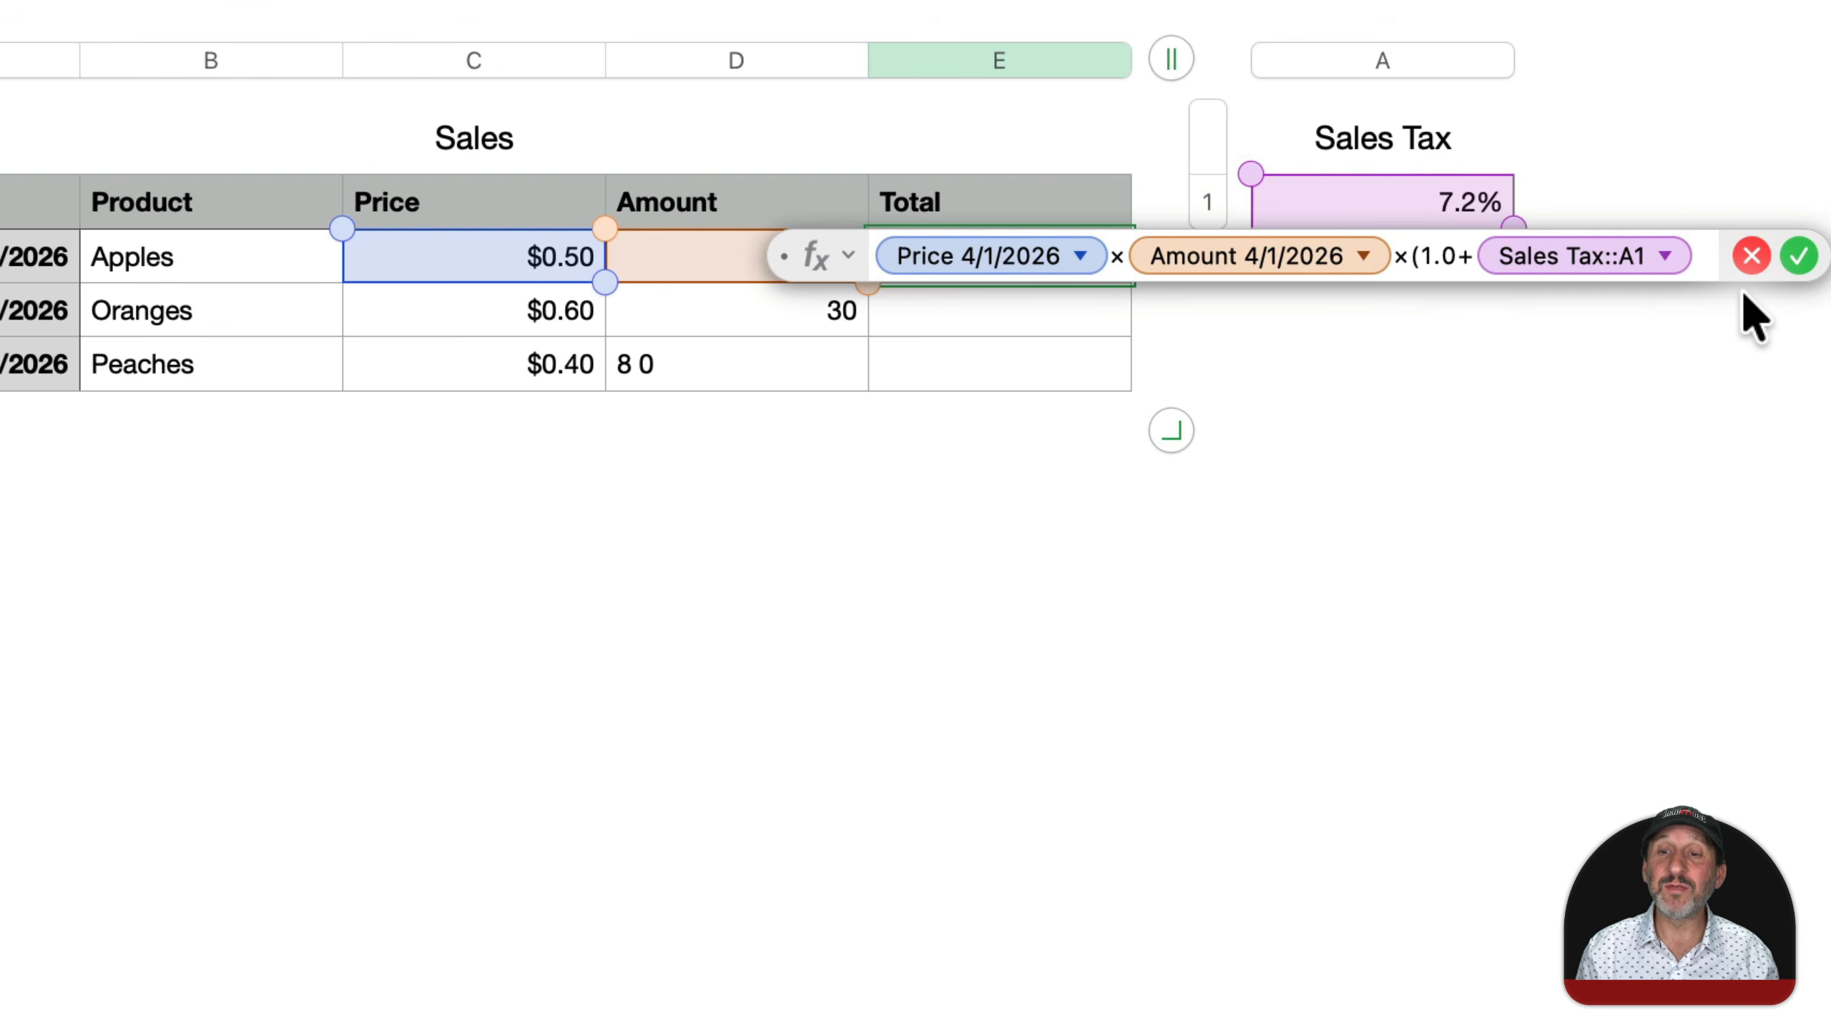
pyautogui.write(')')
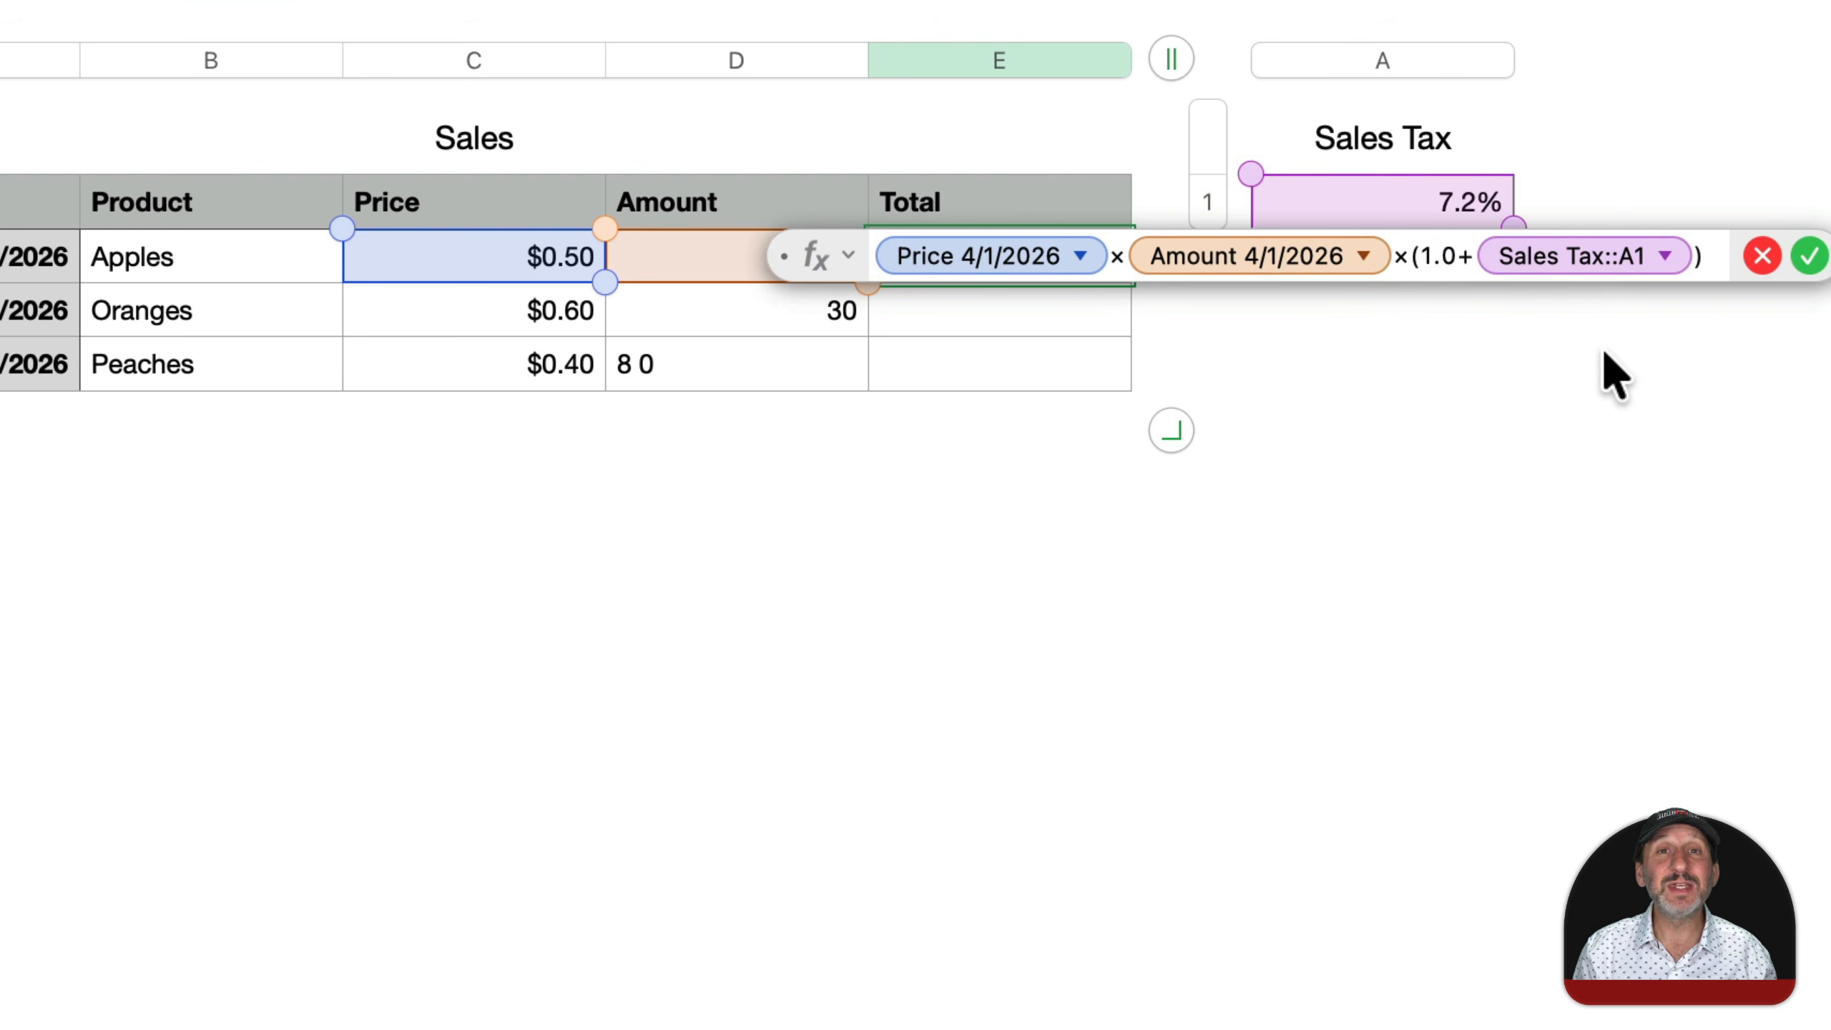
pyautogui.press('Return')
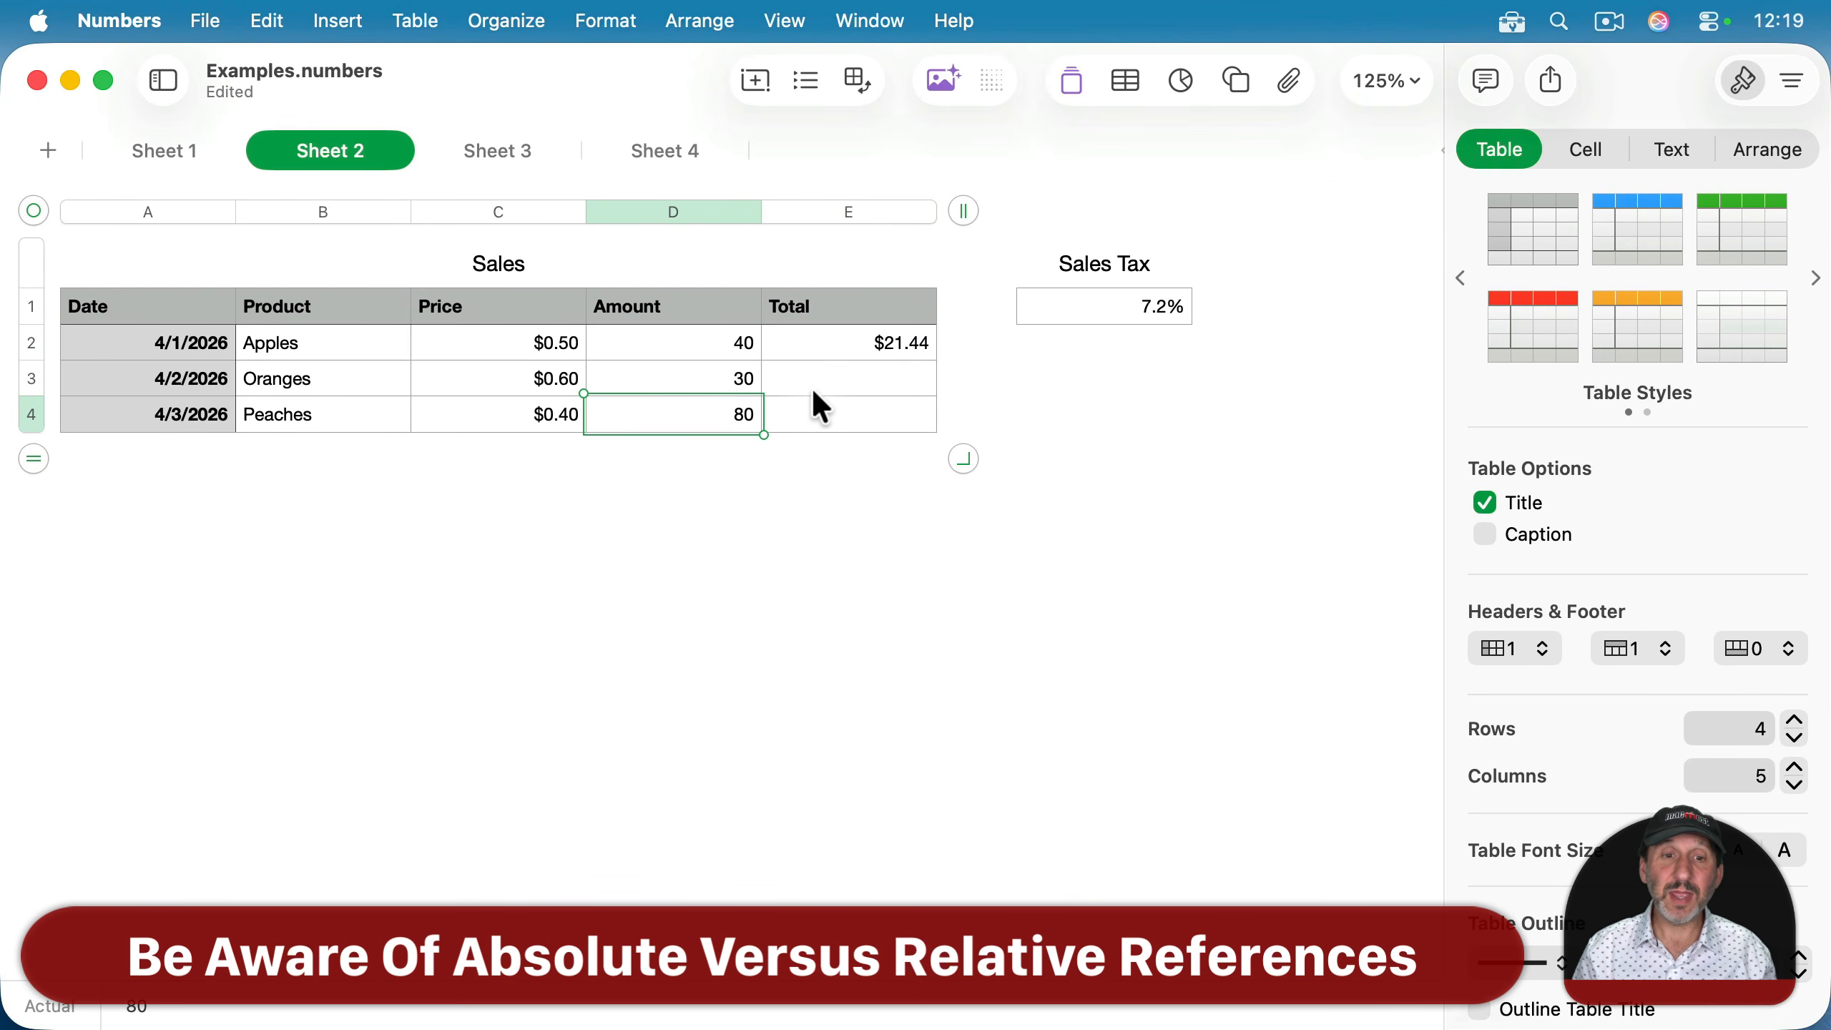
# Copy the Apples total formula from E2 into the Oranges and Peaches total cells, E3 and E4.
pyautogui.click(868, 334)
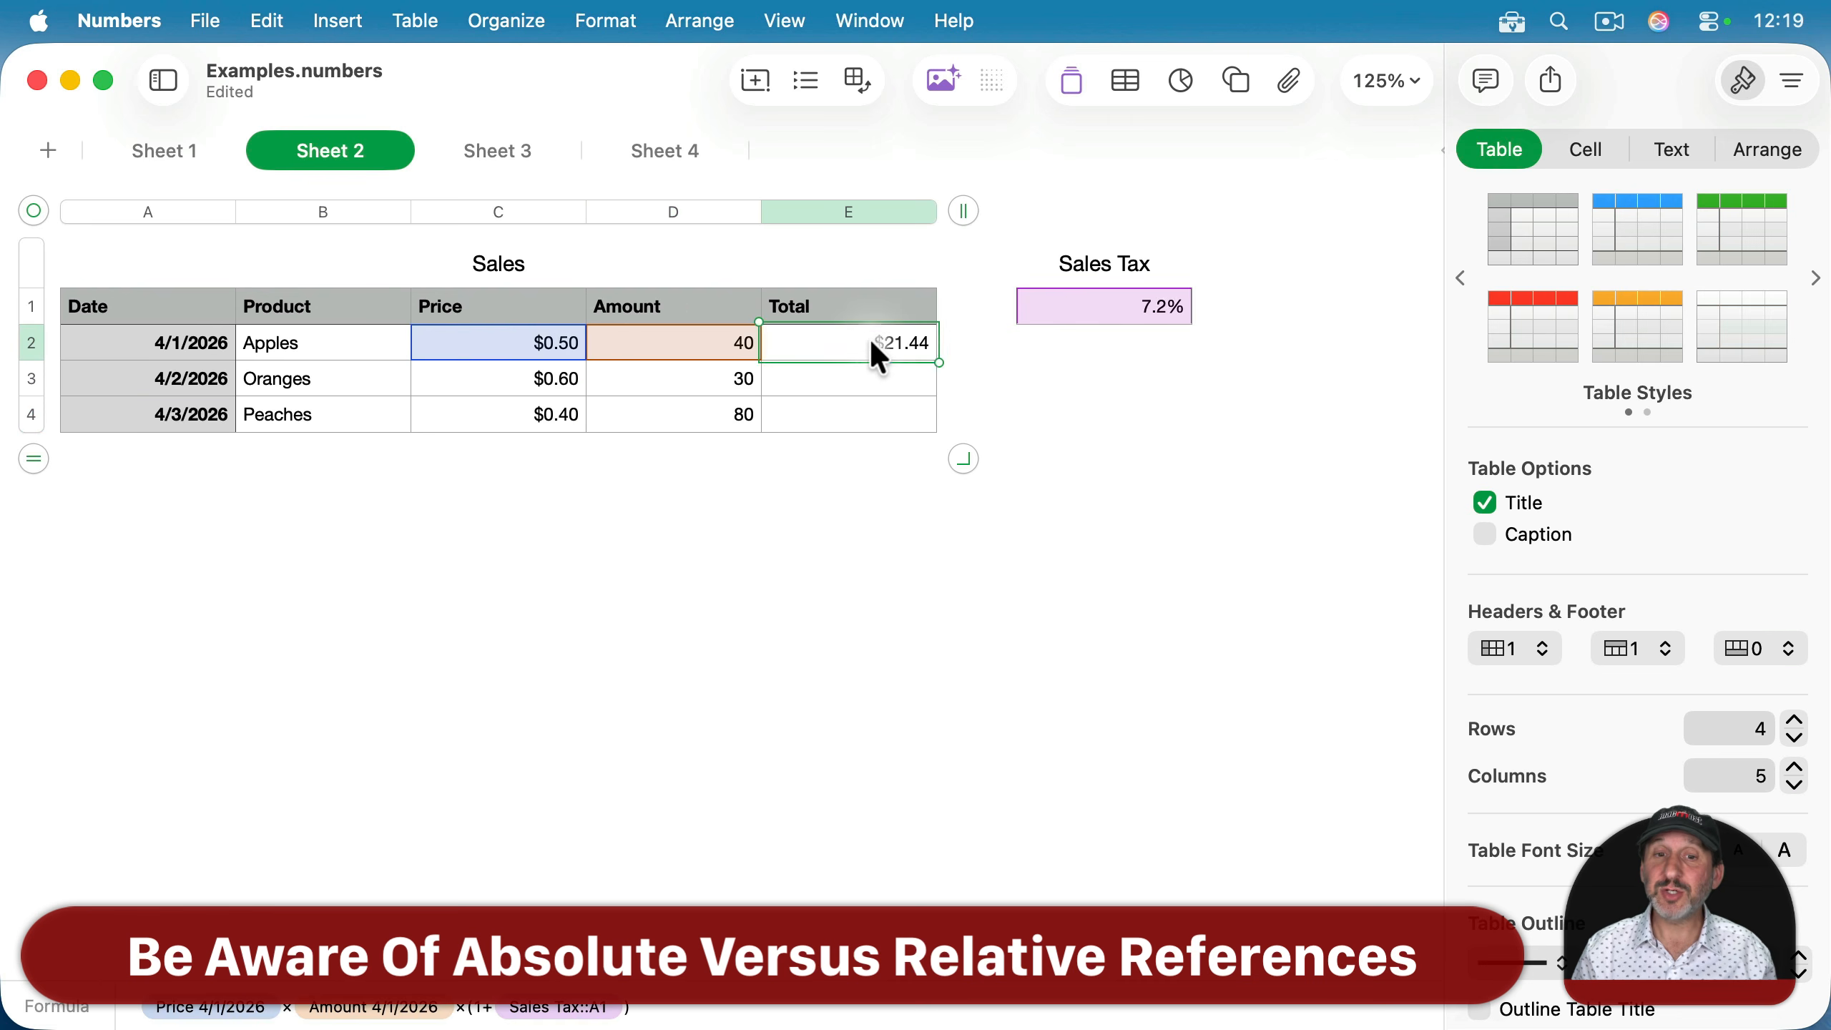
pyautogui.press('super+c')
pyautogui.click(877, 381)
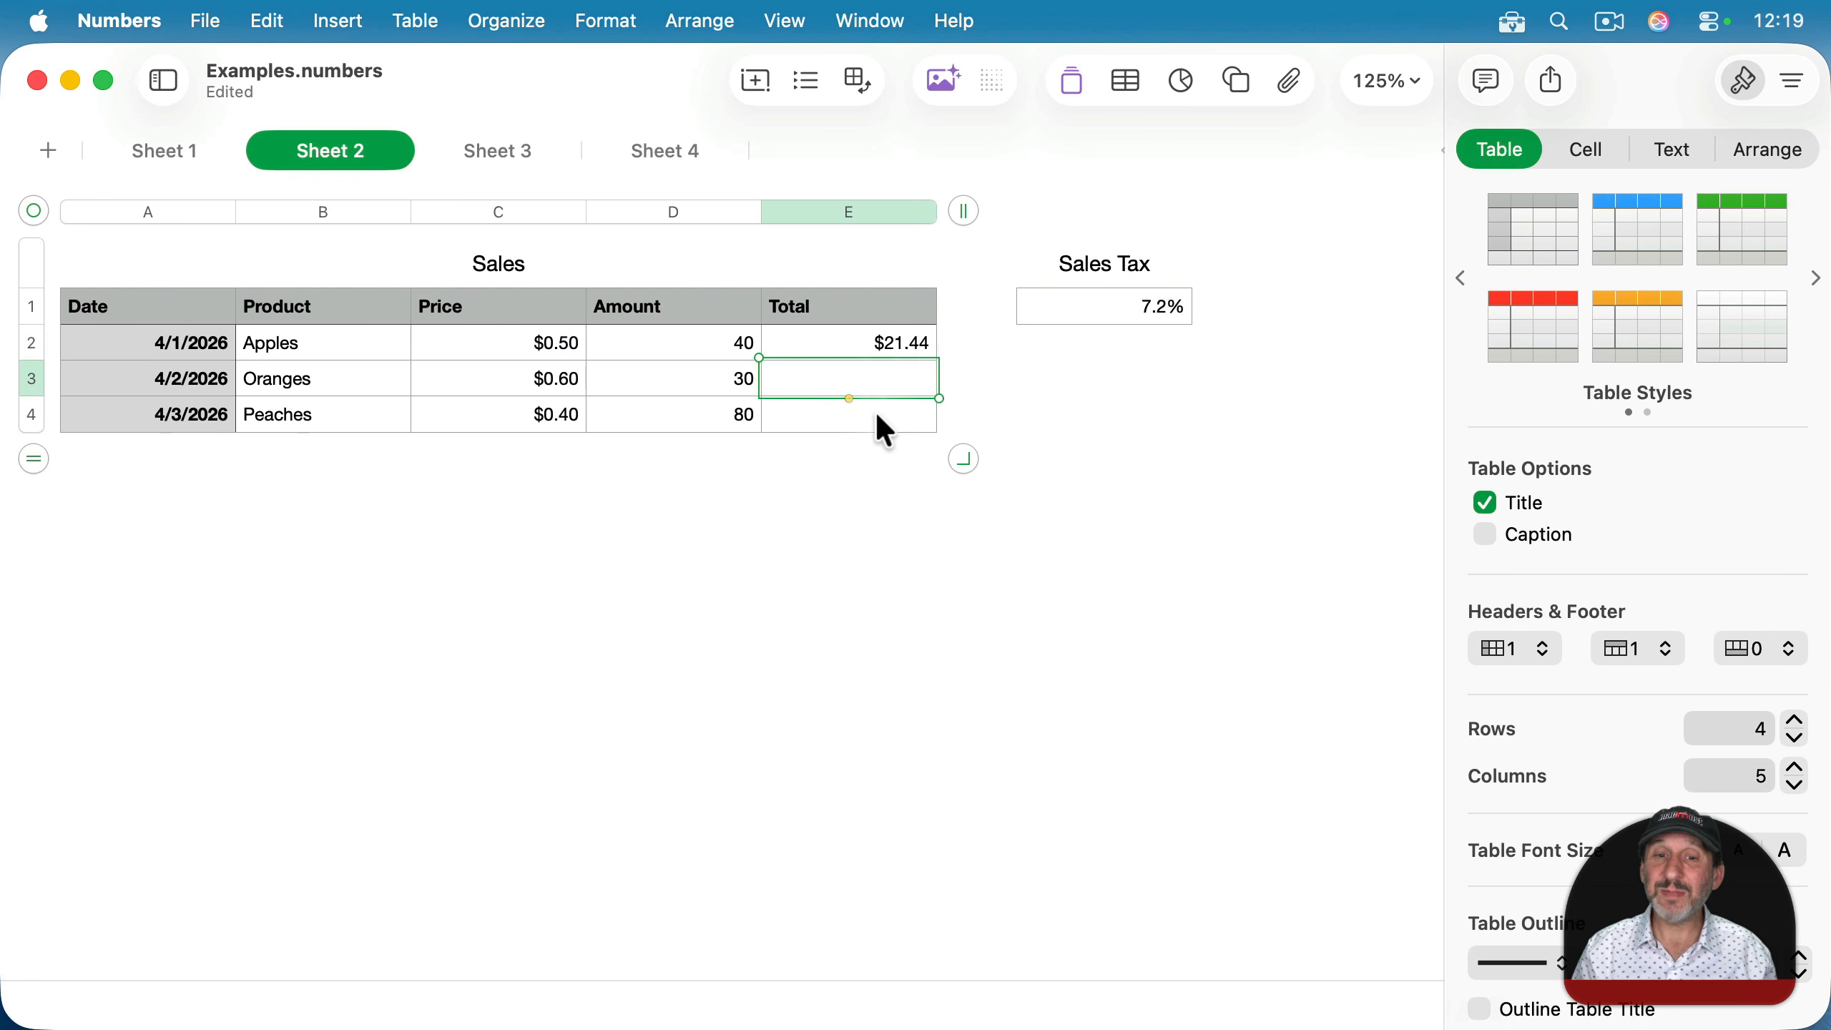
pyautogui.keyDown('shift'); pyautogui.click(875, 421); pyautogui.keyUp('shift')
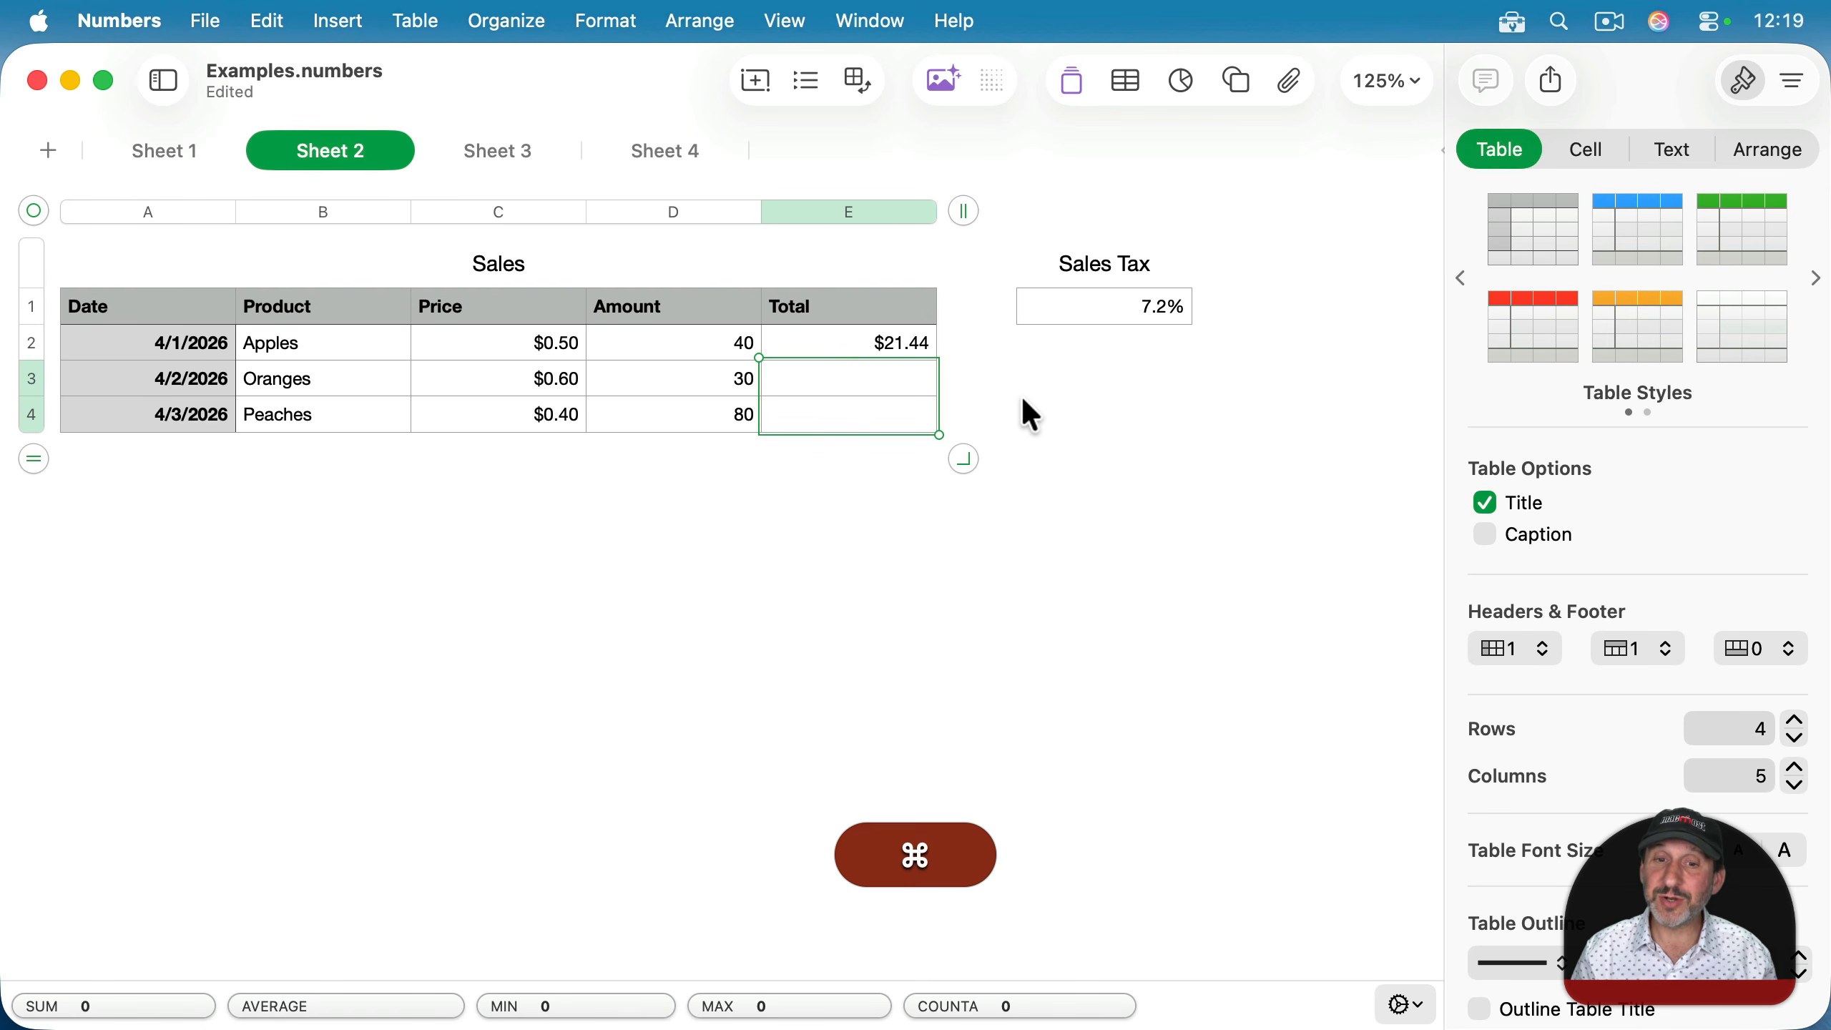
pyautogui.press('cmd+v')
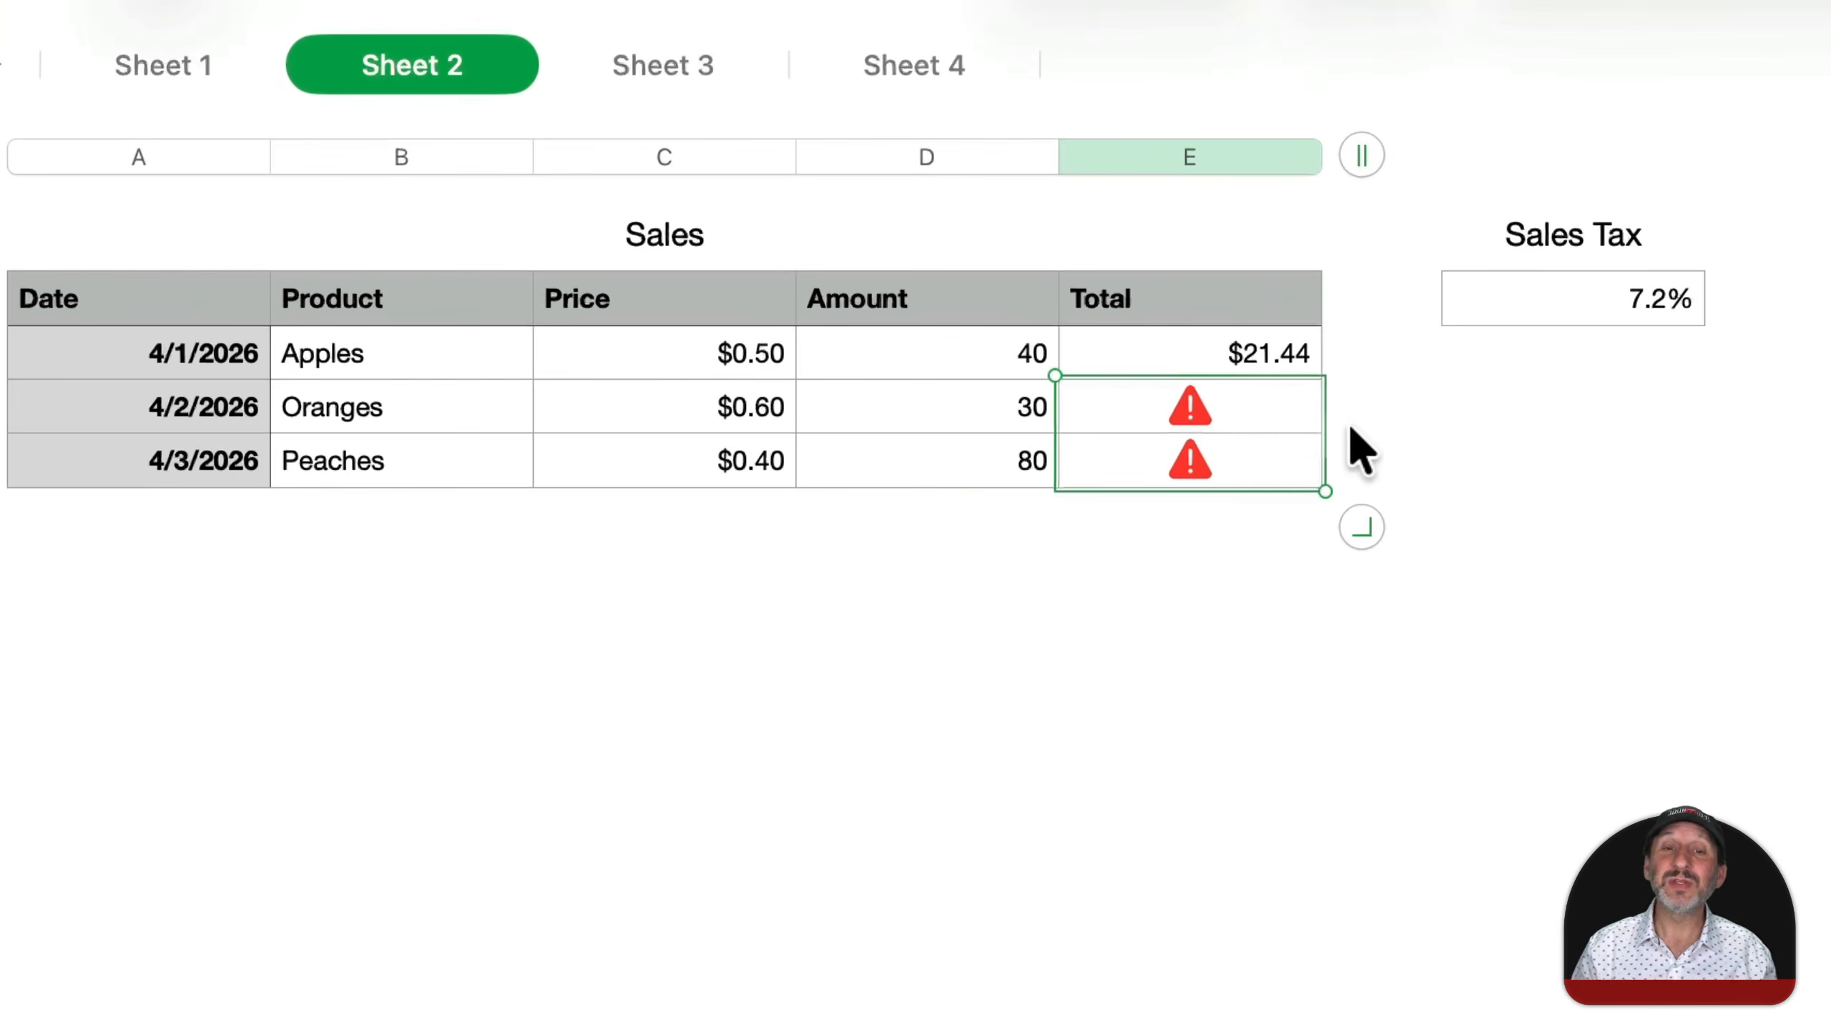
# Examine the error on the Oranges total and check each reference in its formula, leaving the formula unedited.
pyautogui.click(1191, 413)
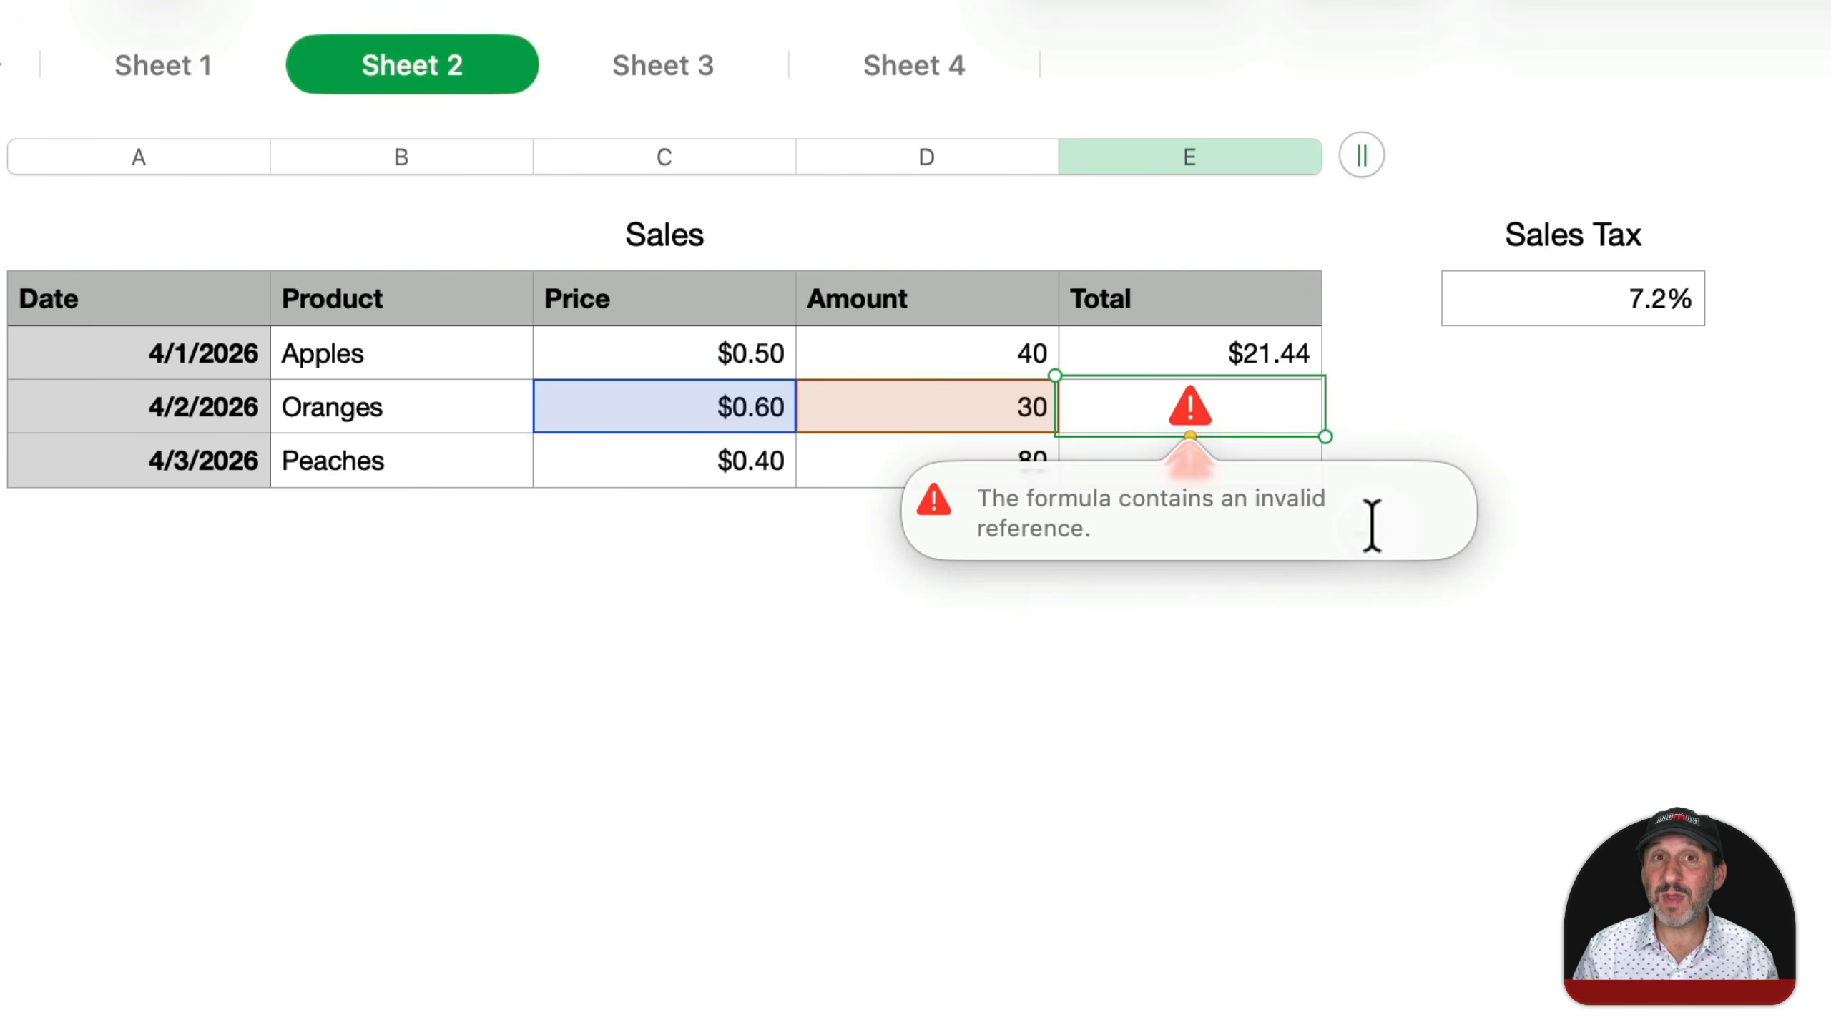
pyautogui.press('Return')
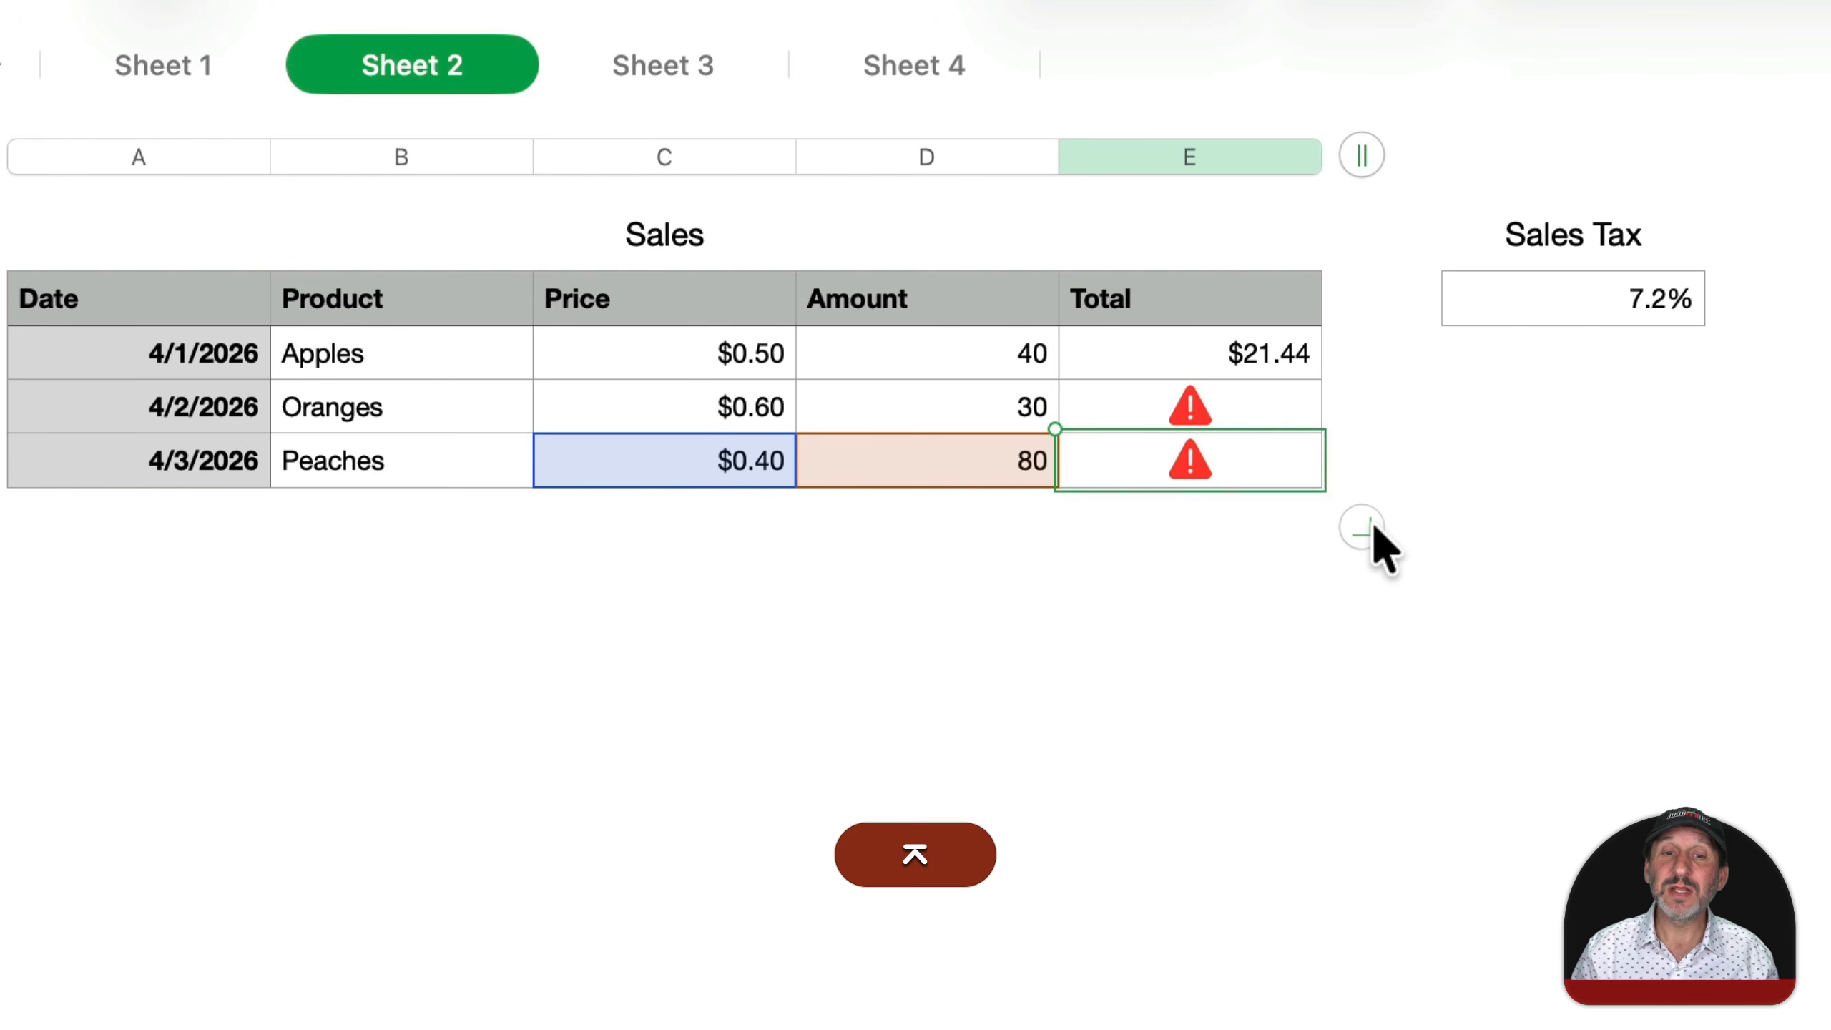
pyautogui.click(1271, 421)
pyautogui.click(1267, 421)
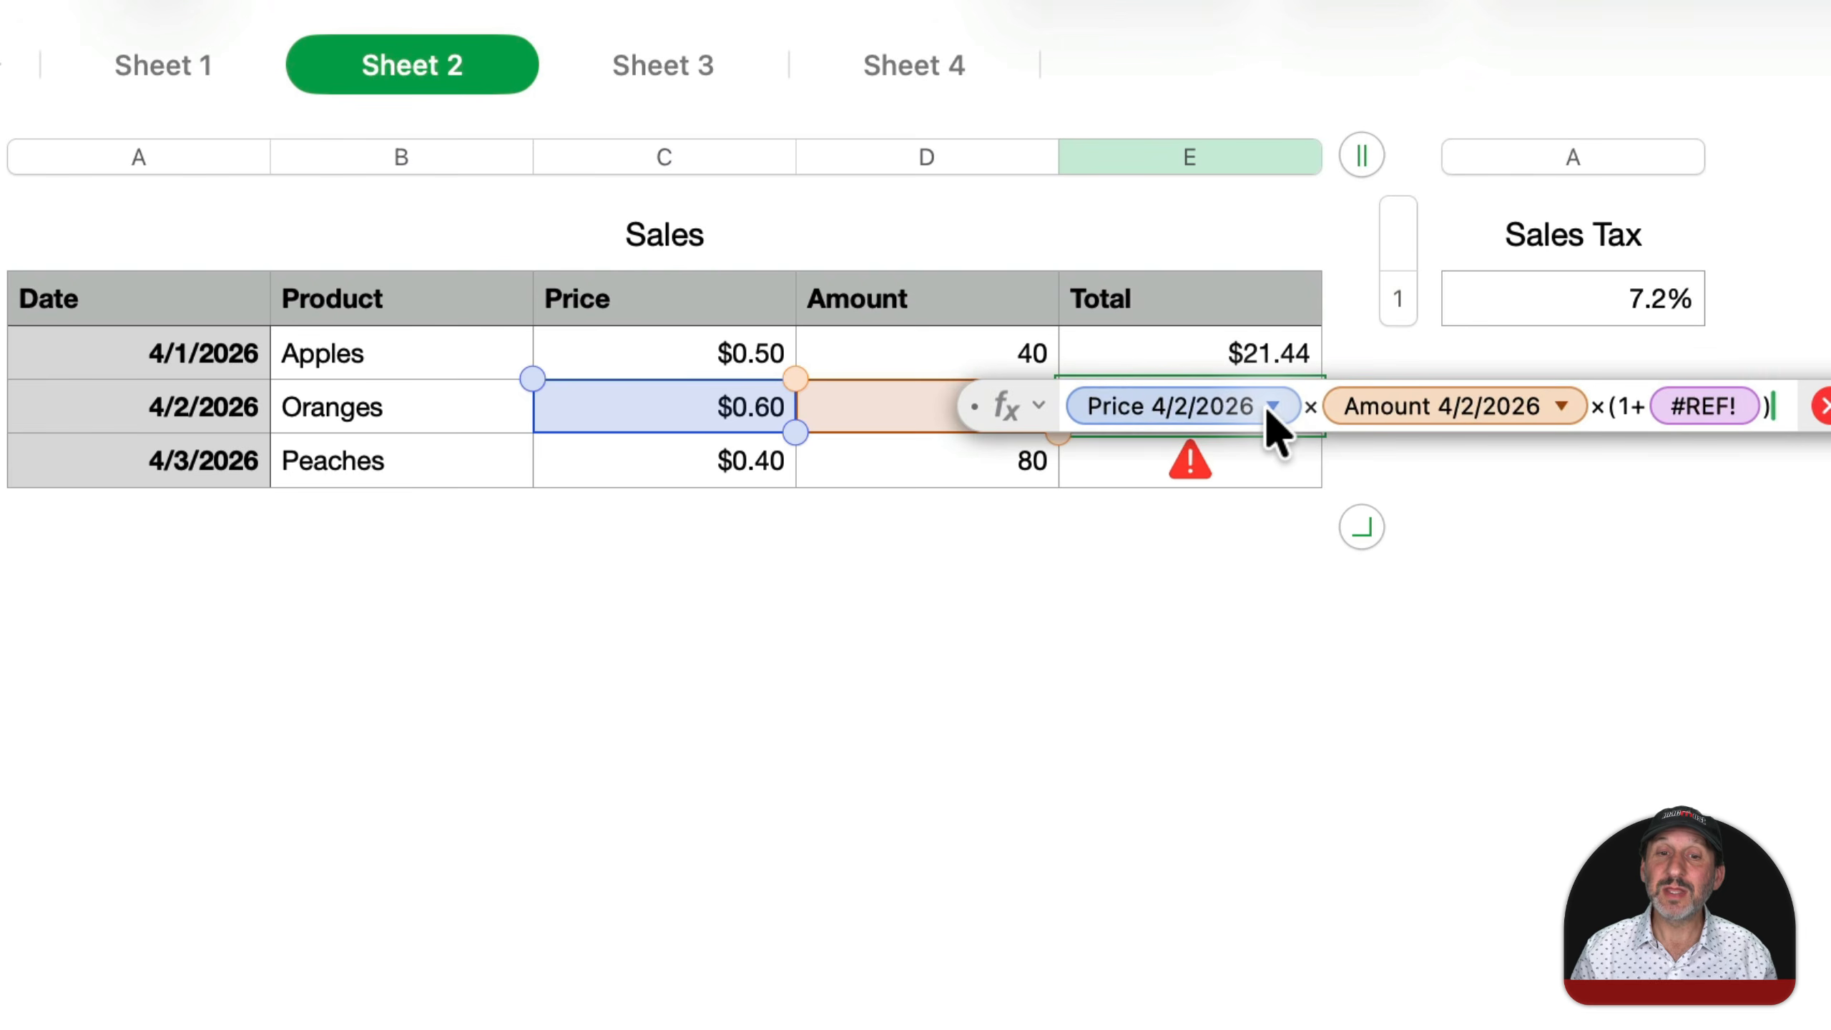
pyautogui.moveTo(969, 424); pyautogui.dragTo(836, 714)
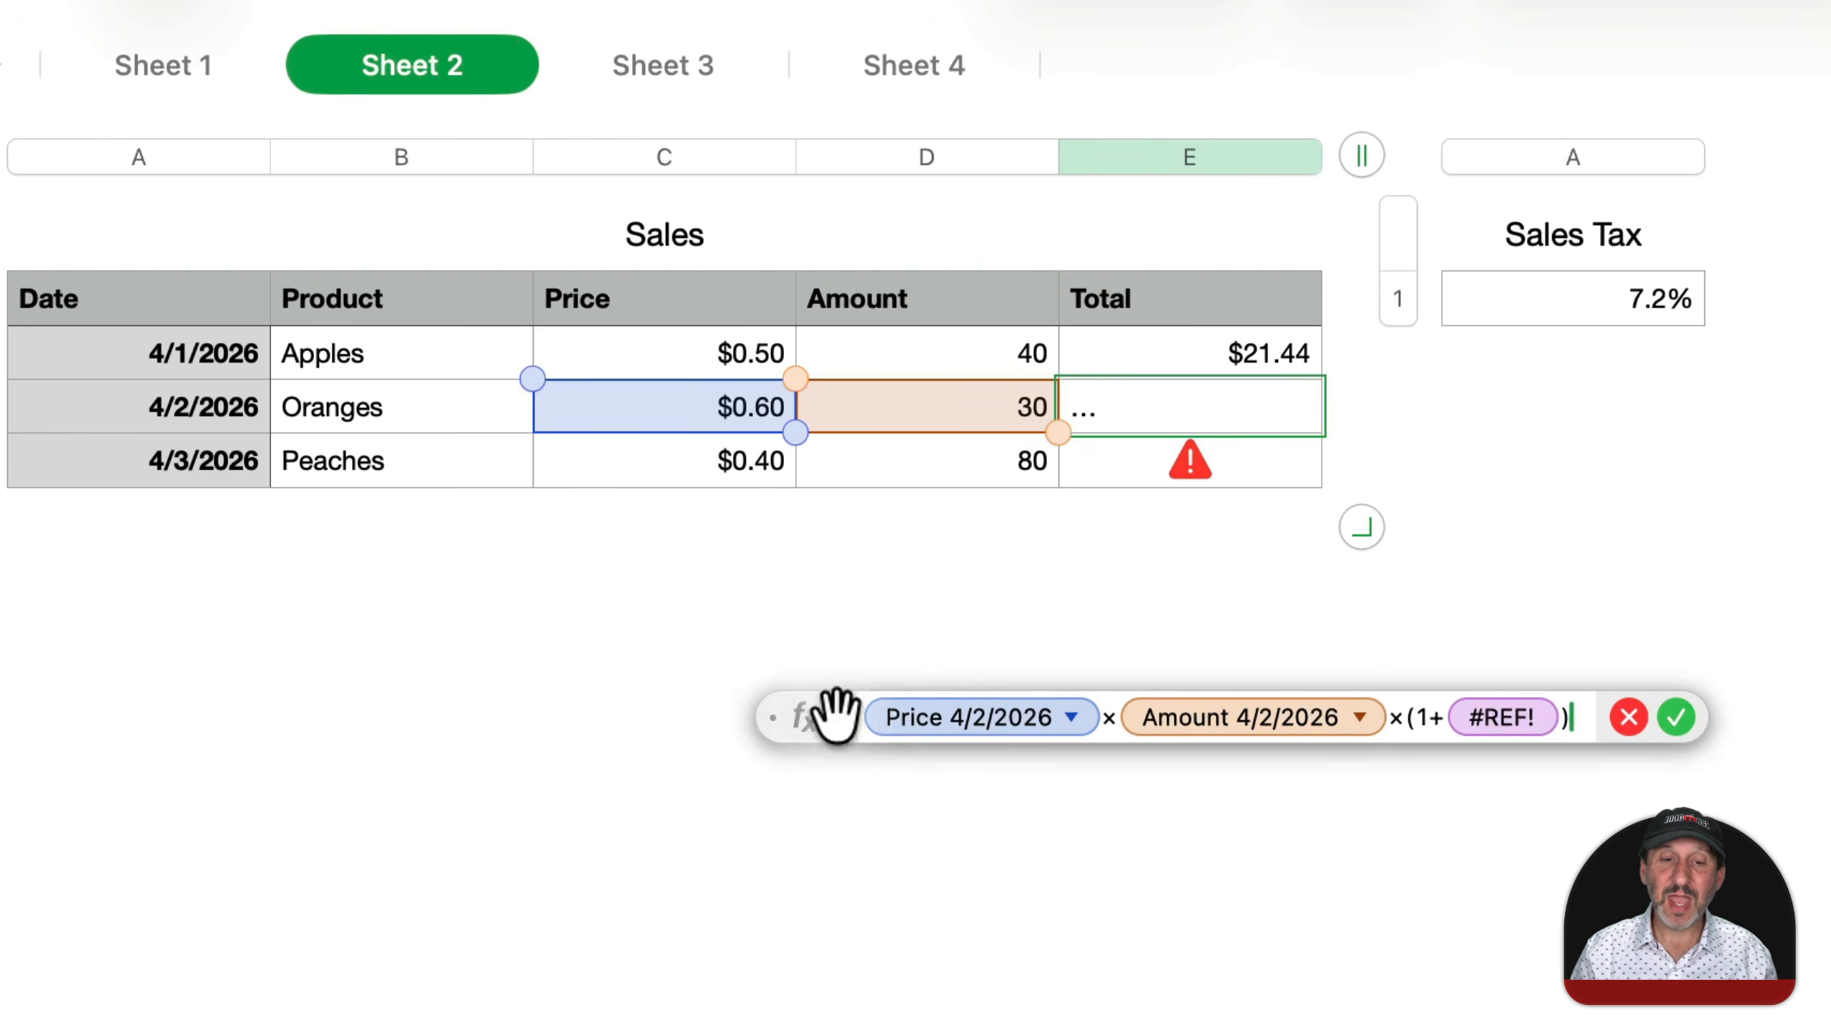
pyautogui.click(972, 715)
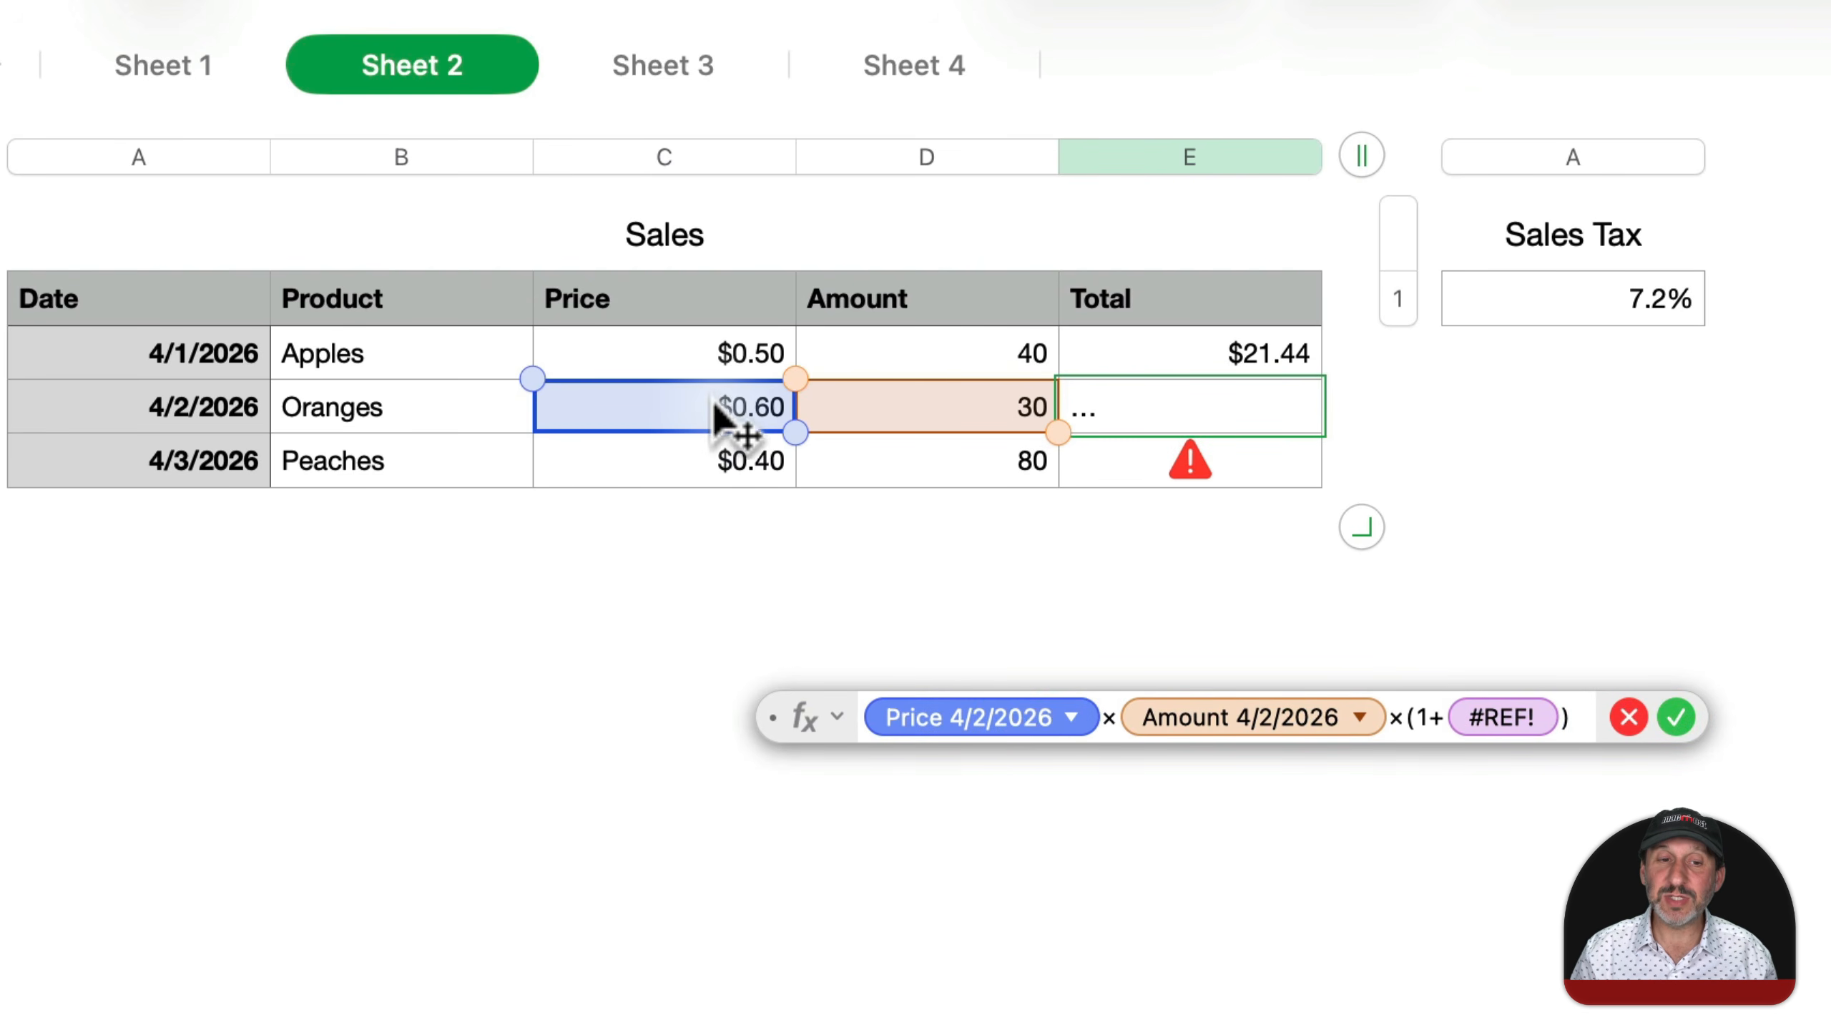
pyautogui.click(1258, 709)
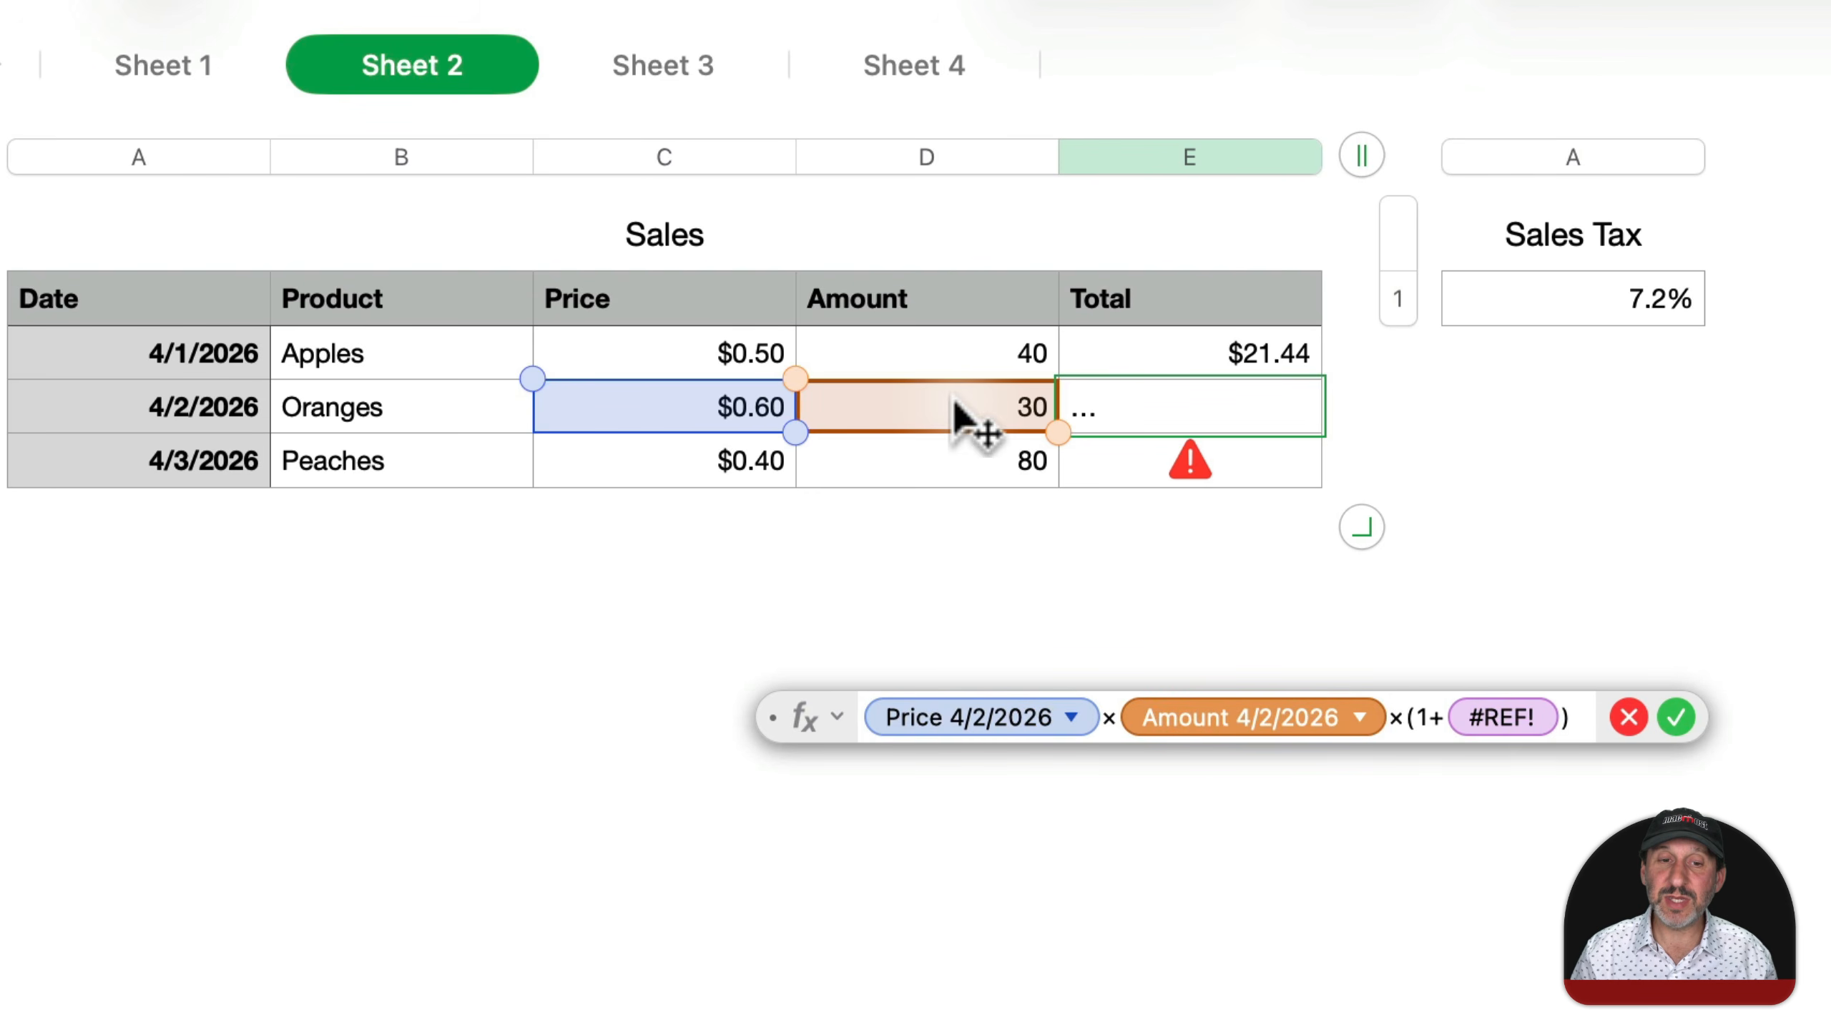
pyautogui.click(1497, 717)
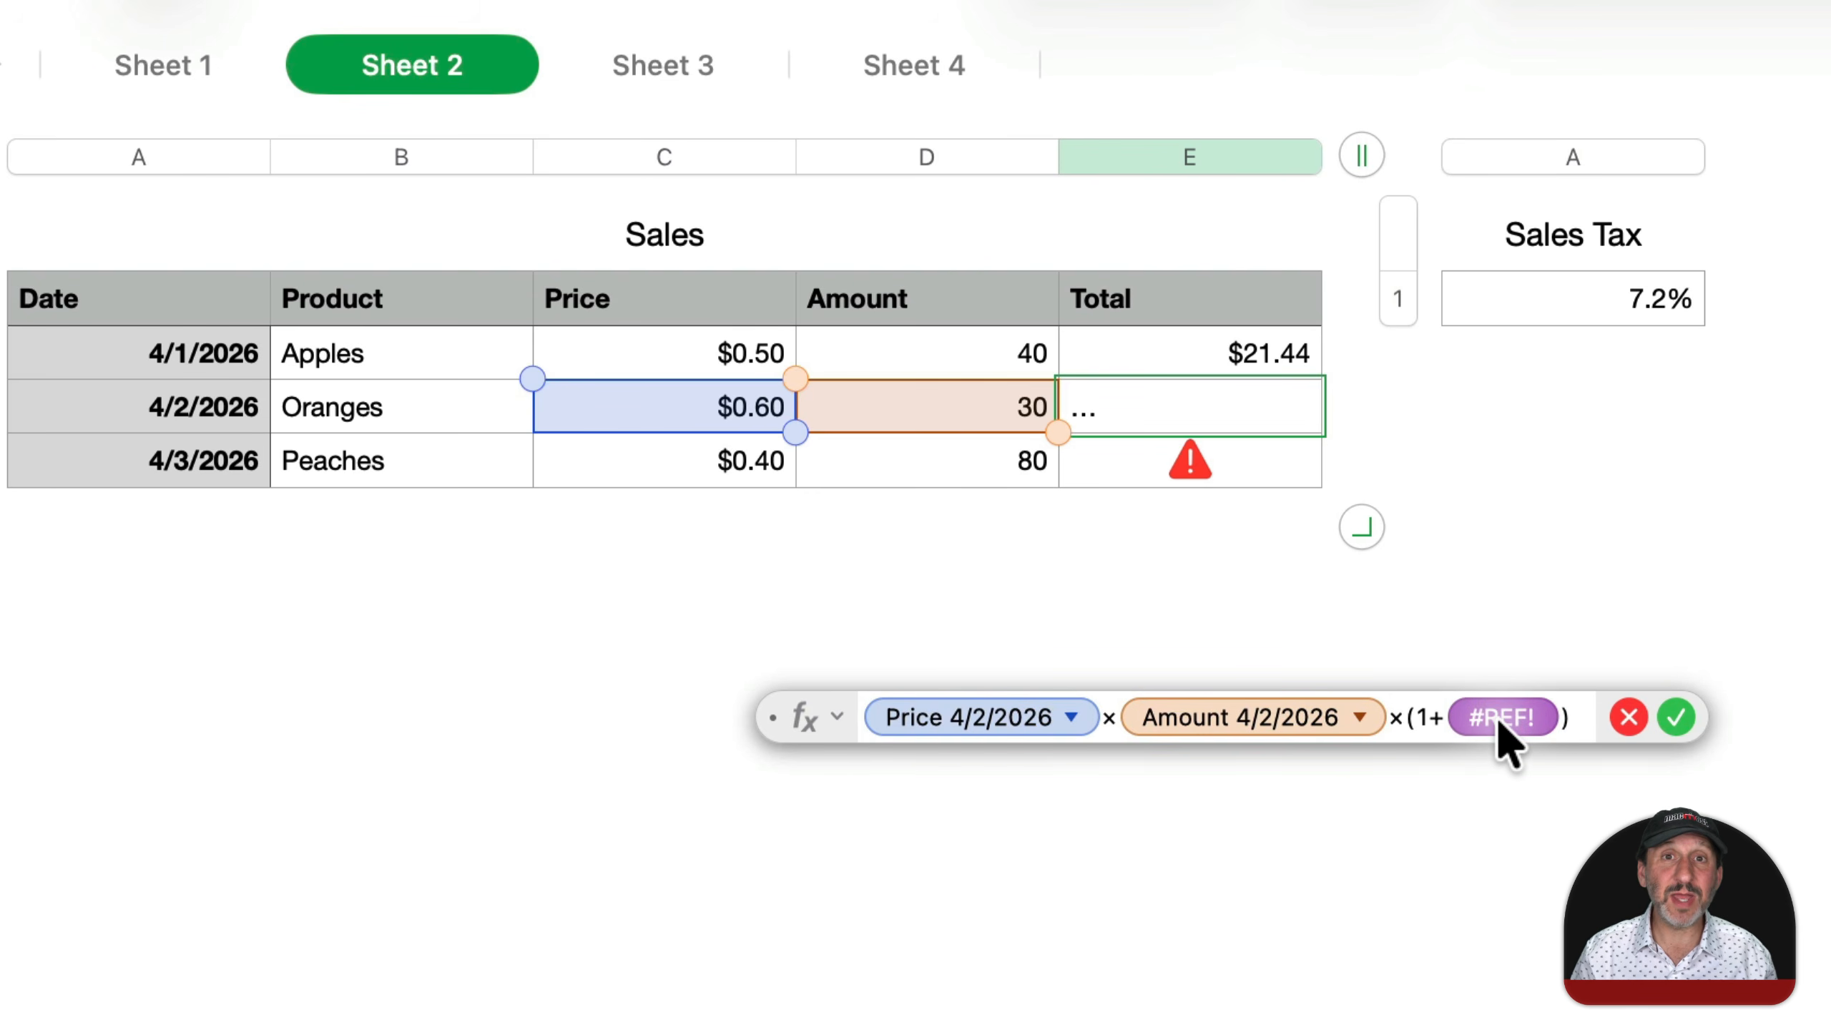
pyautogui.click(1628, 718)
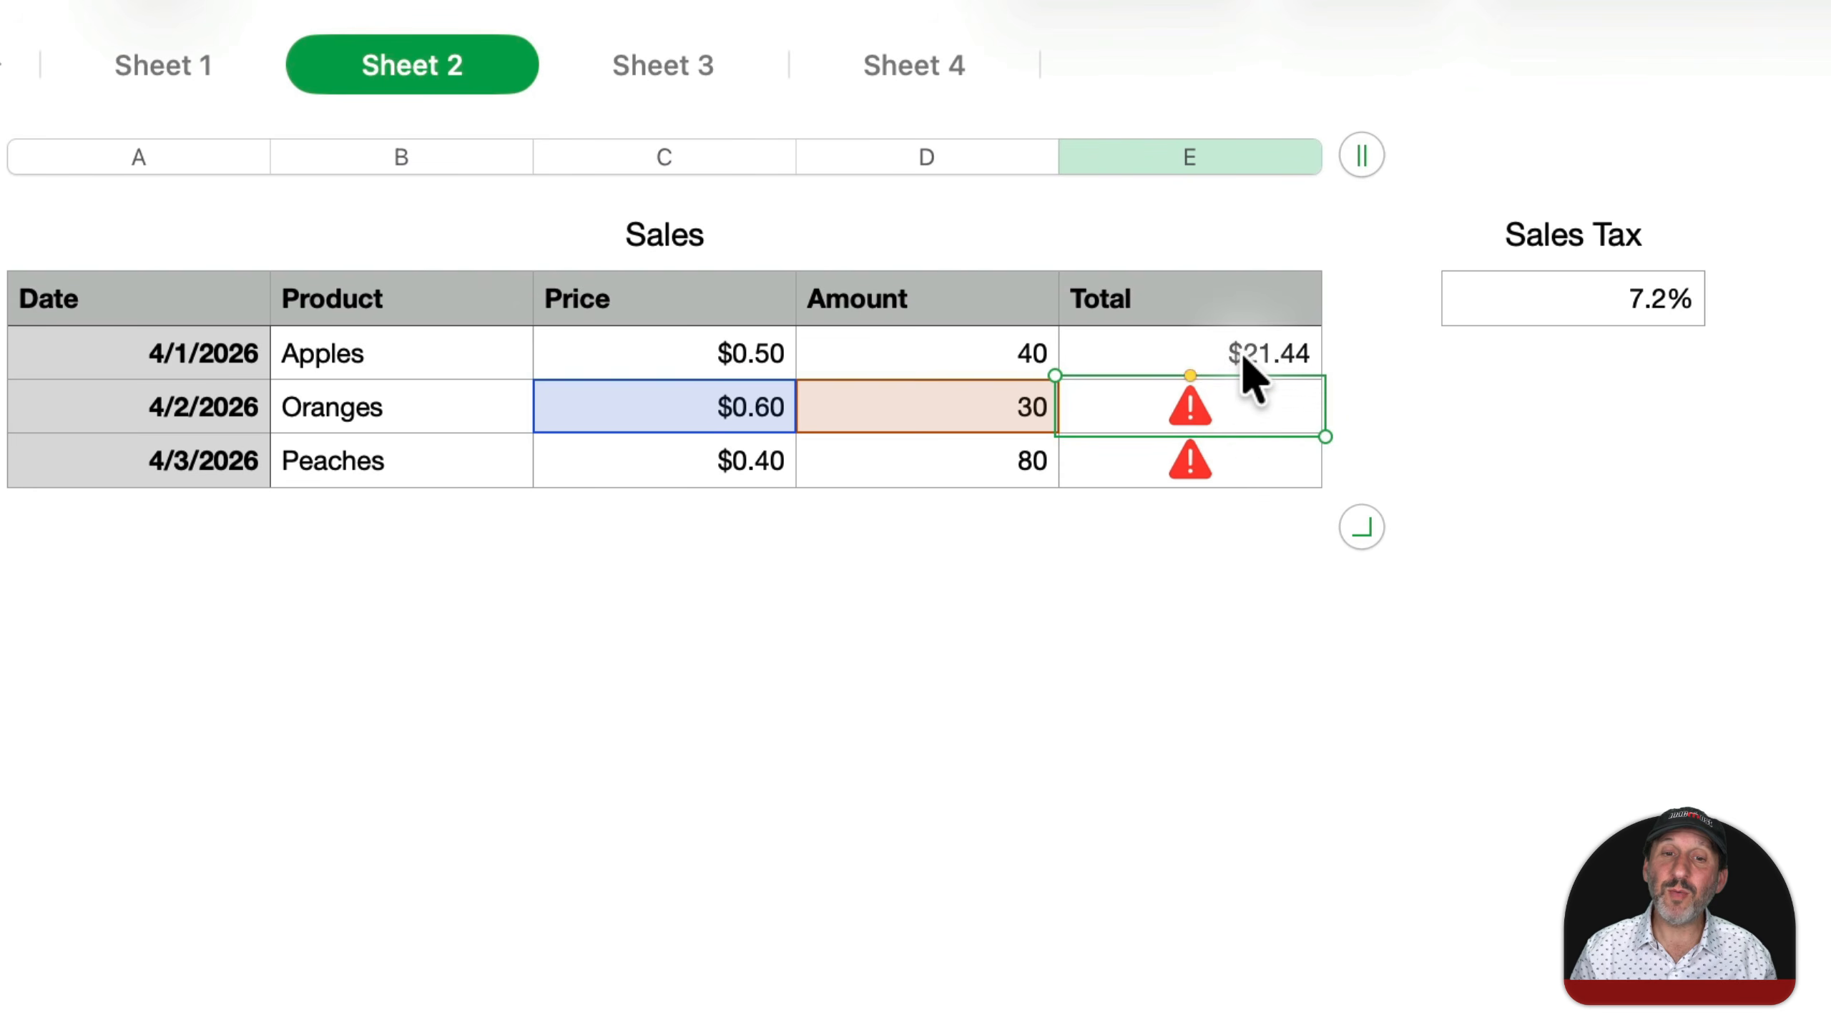
# Examine each reference in the Apples total formula and compare the cells it uses with those used by the Oranges total.
pyautogui.click(1191, 359)
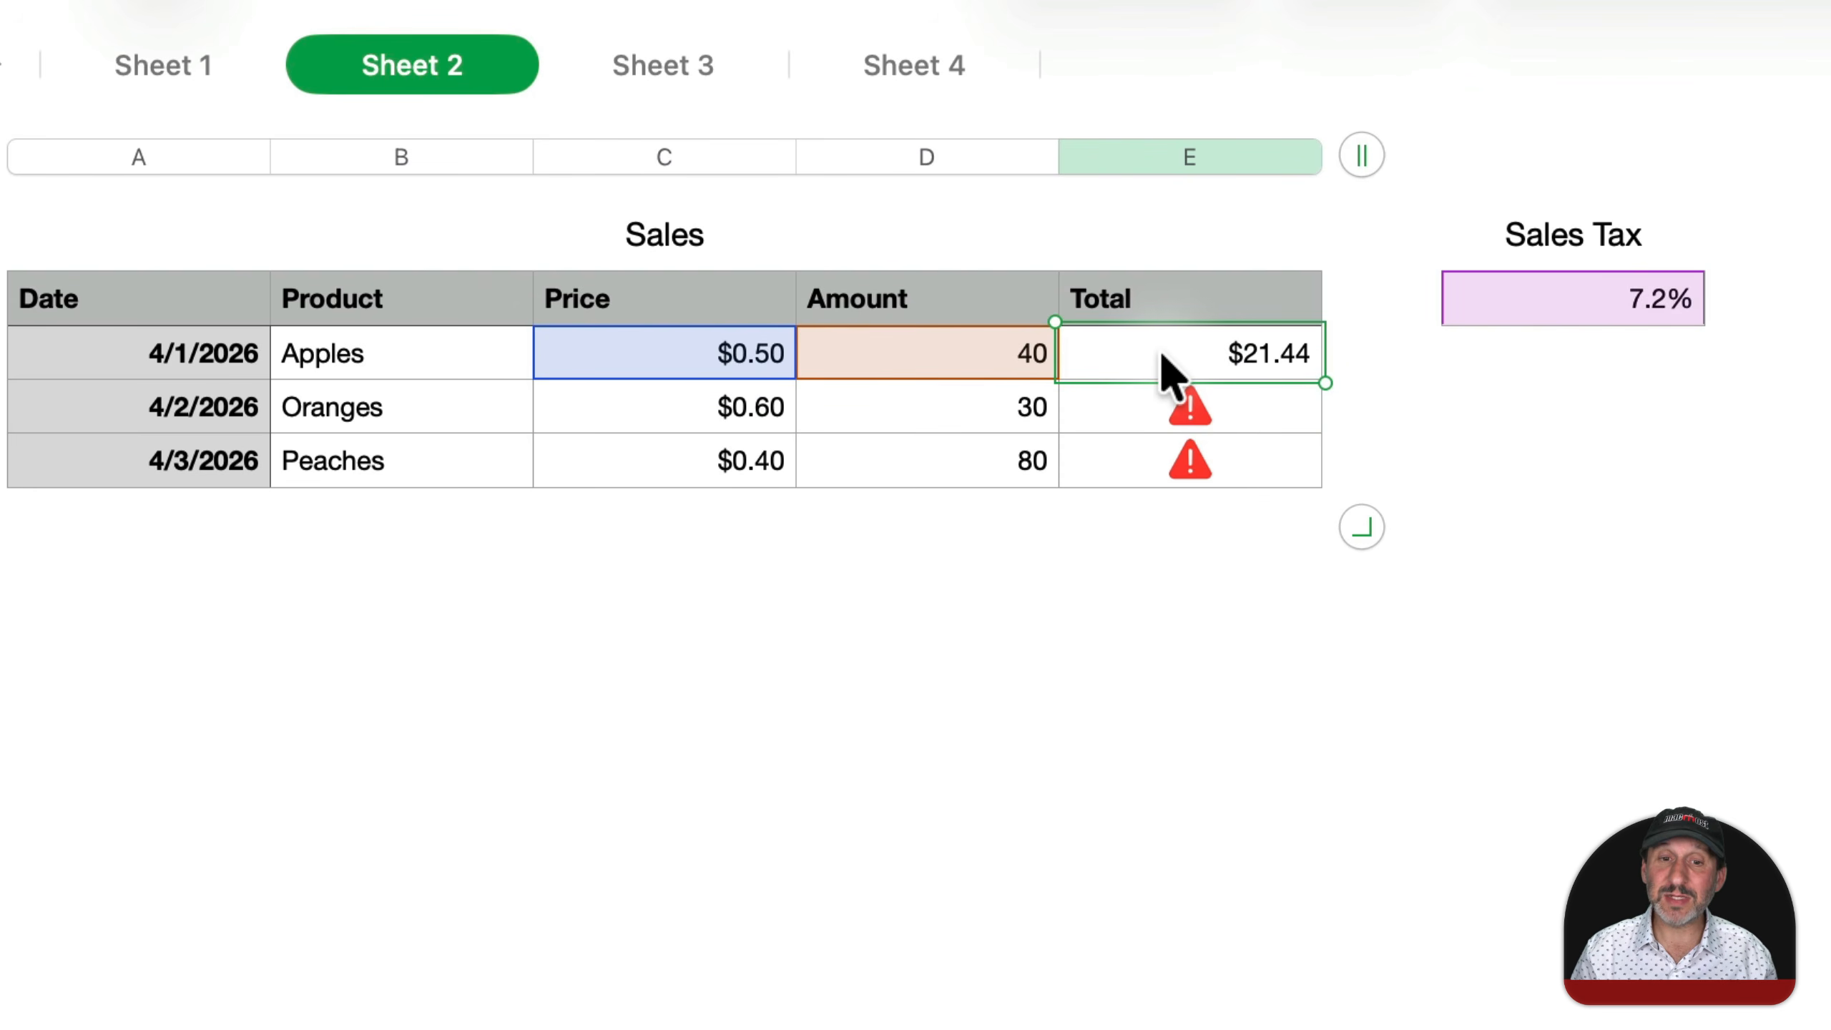
pyautogui.doubleClick(1162, 356)
pyautogui.moveTo(997, 352); pyautogui.dragTo(760, 601)
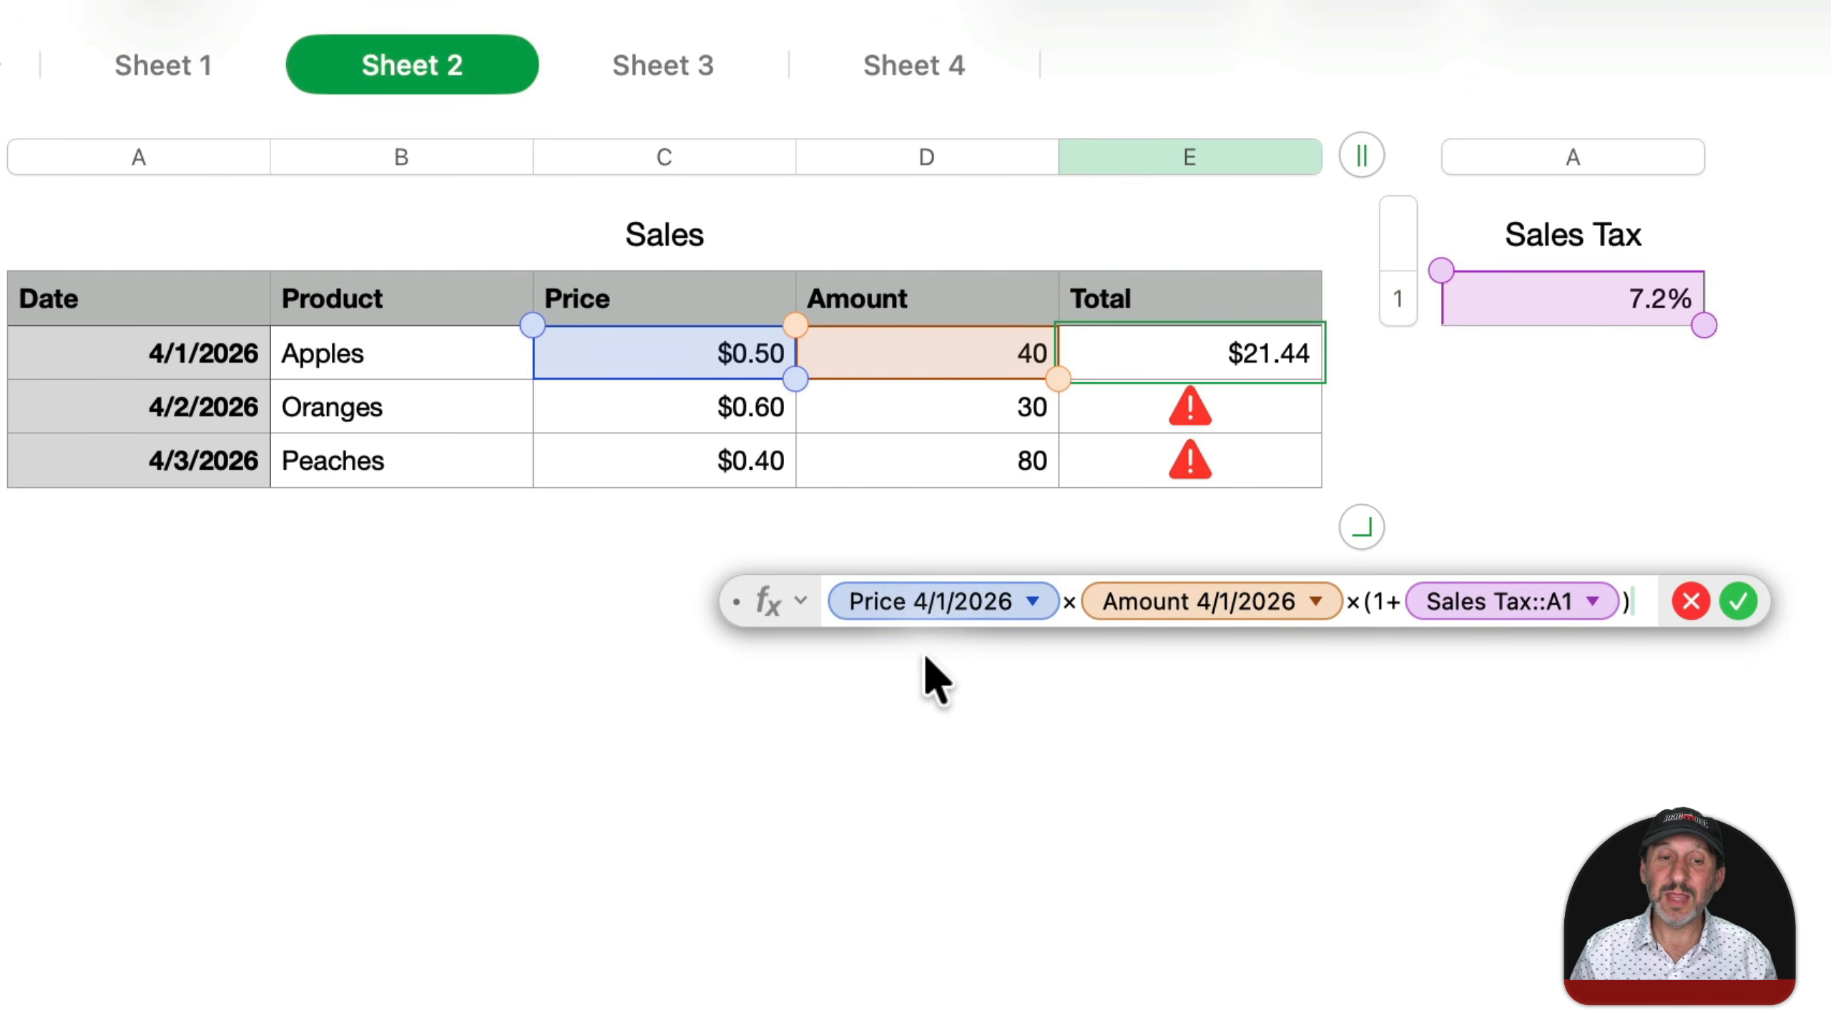
pyautogui.click(1009, 602)
pyautogui.click(1196, 605)
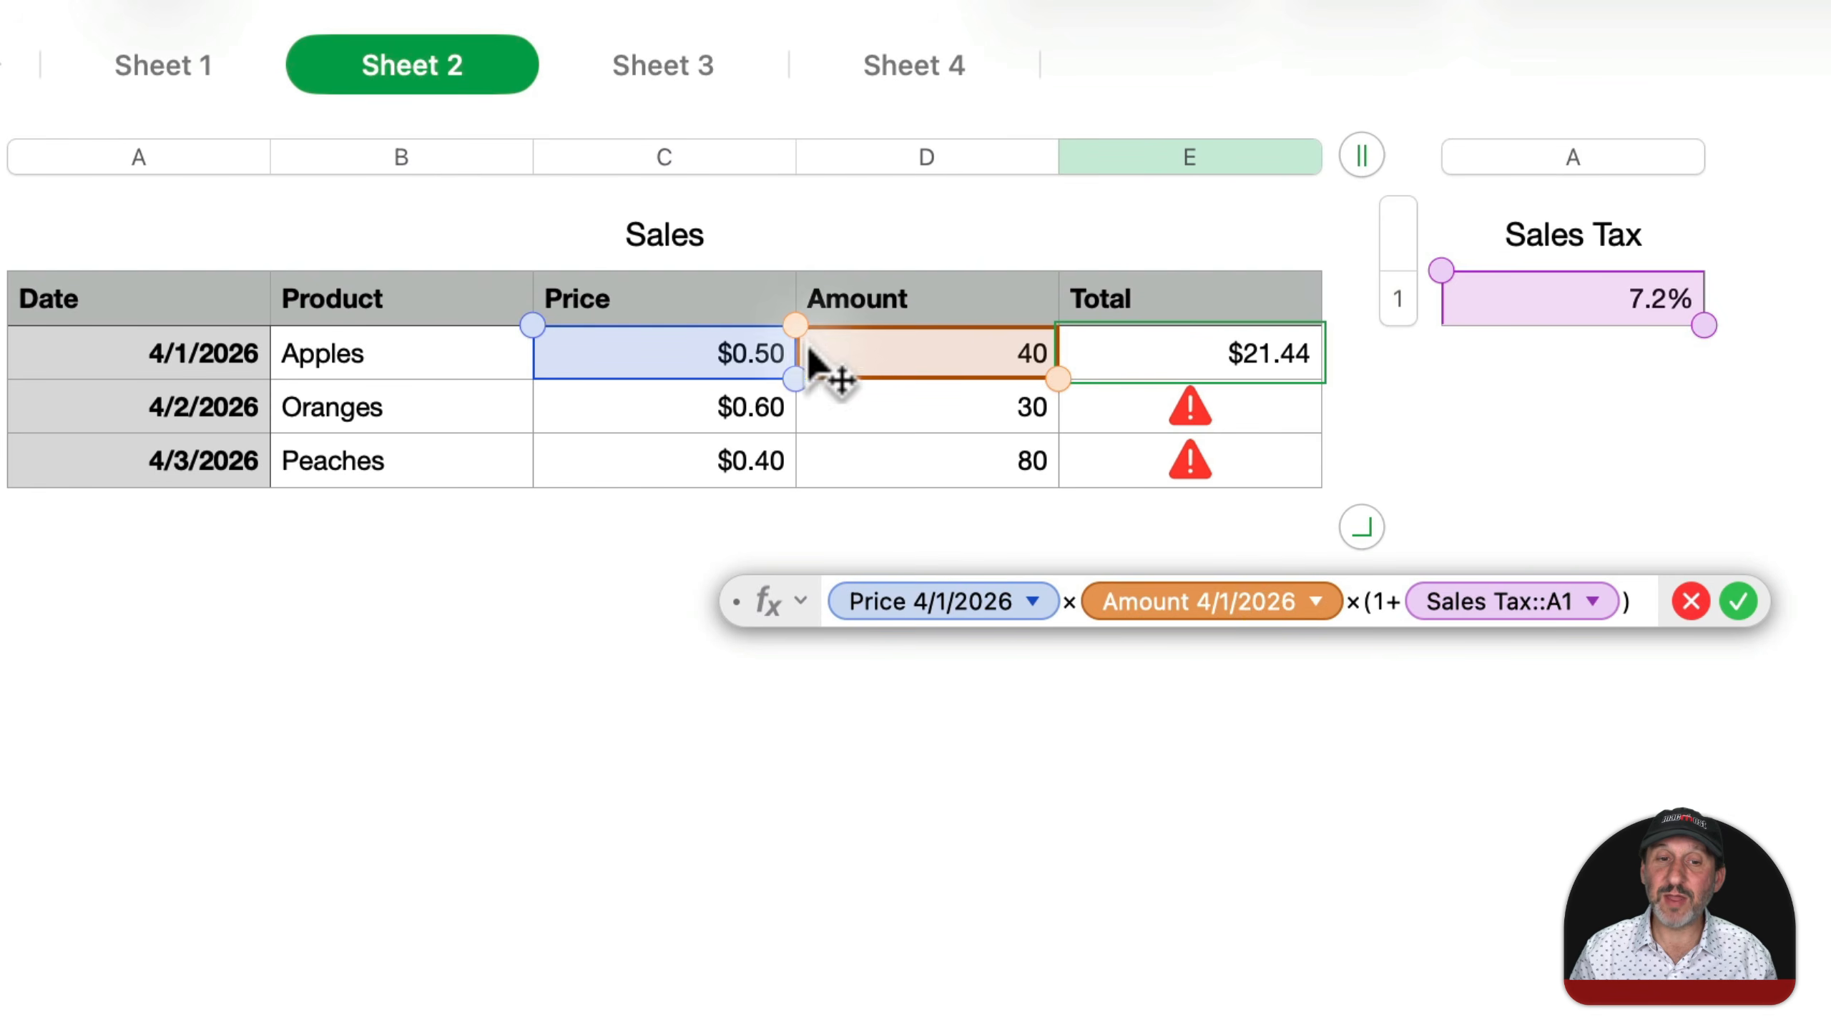
pyautogui.click(1506, 602)
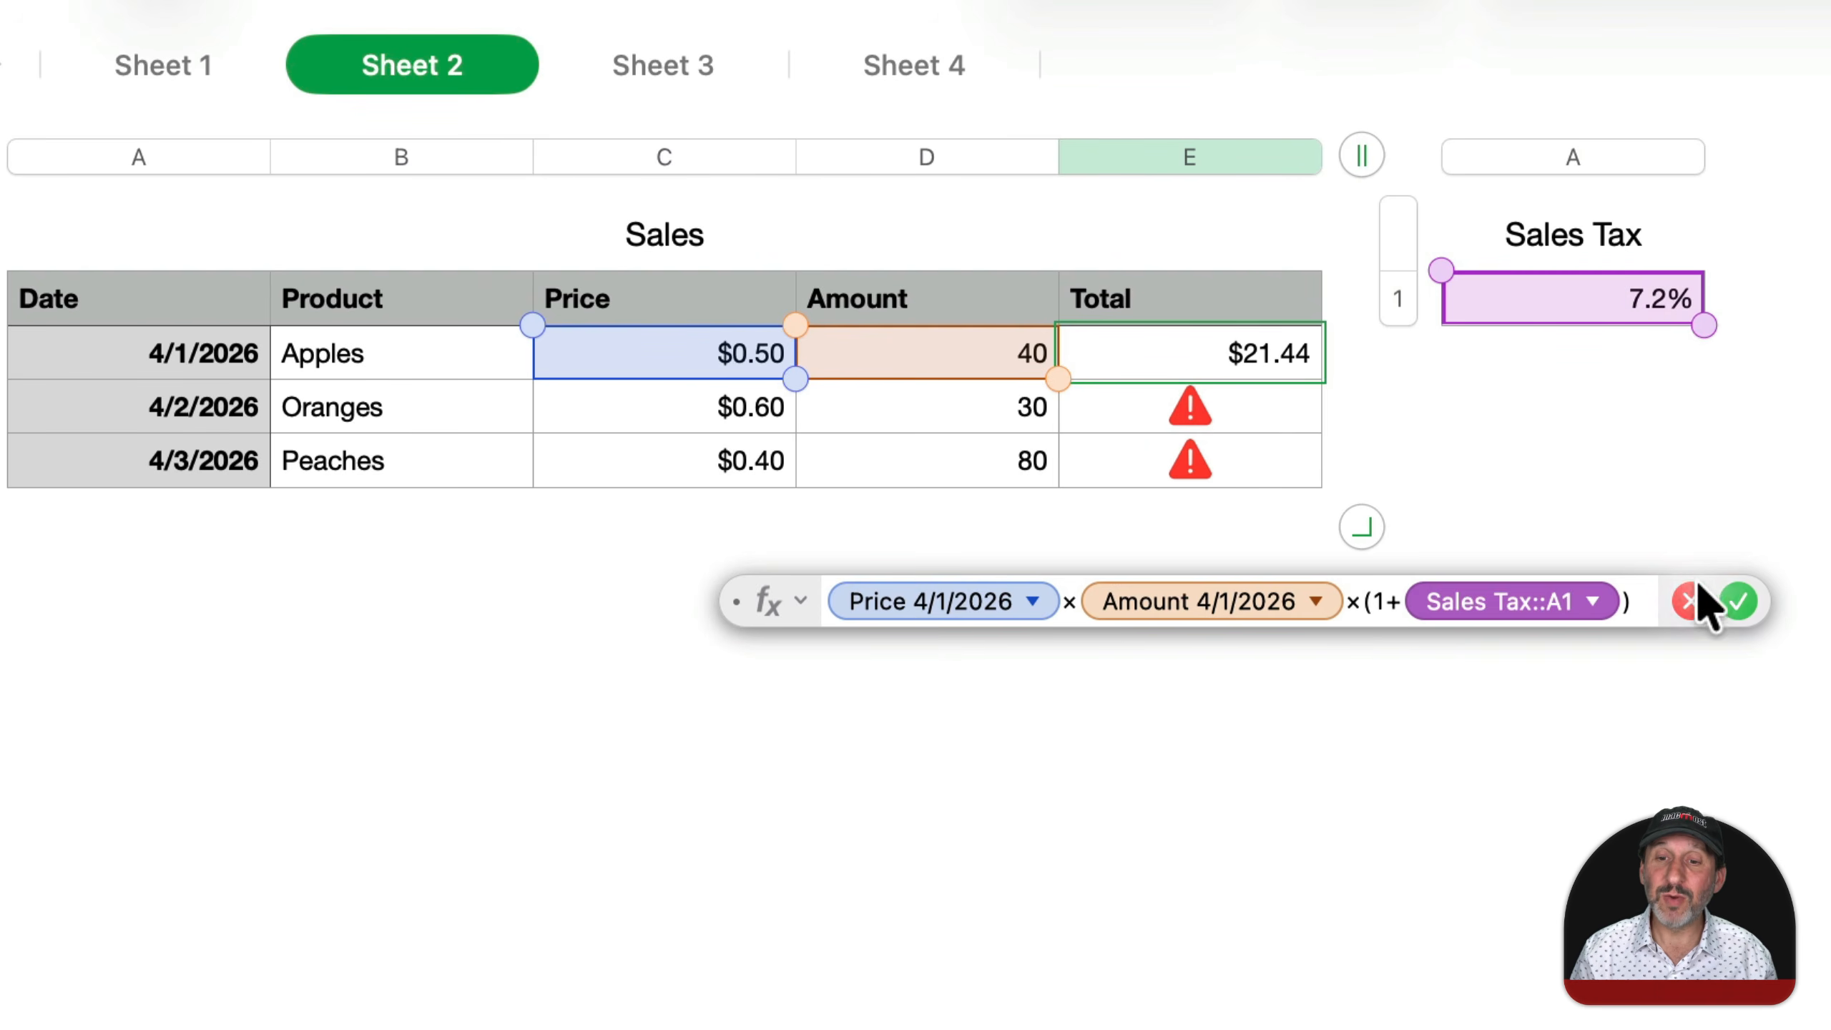
pyautogui.press('Return')
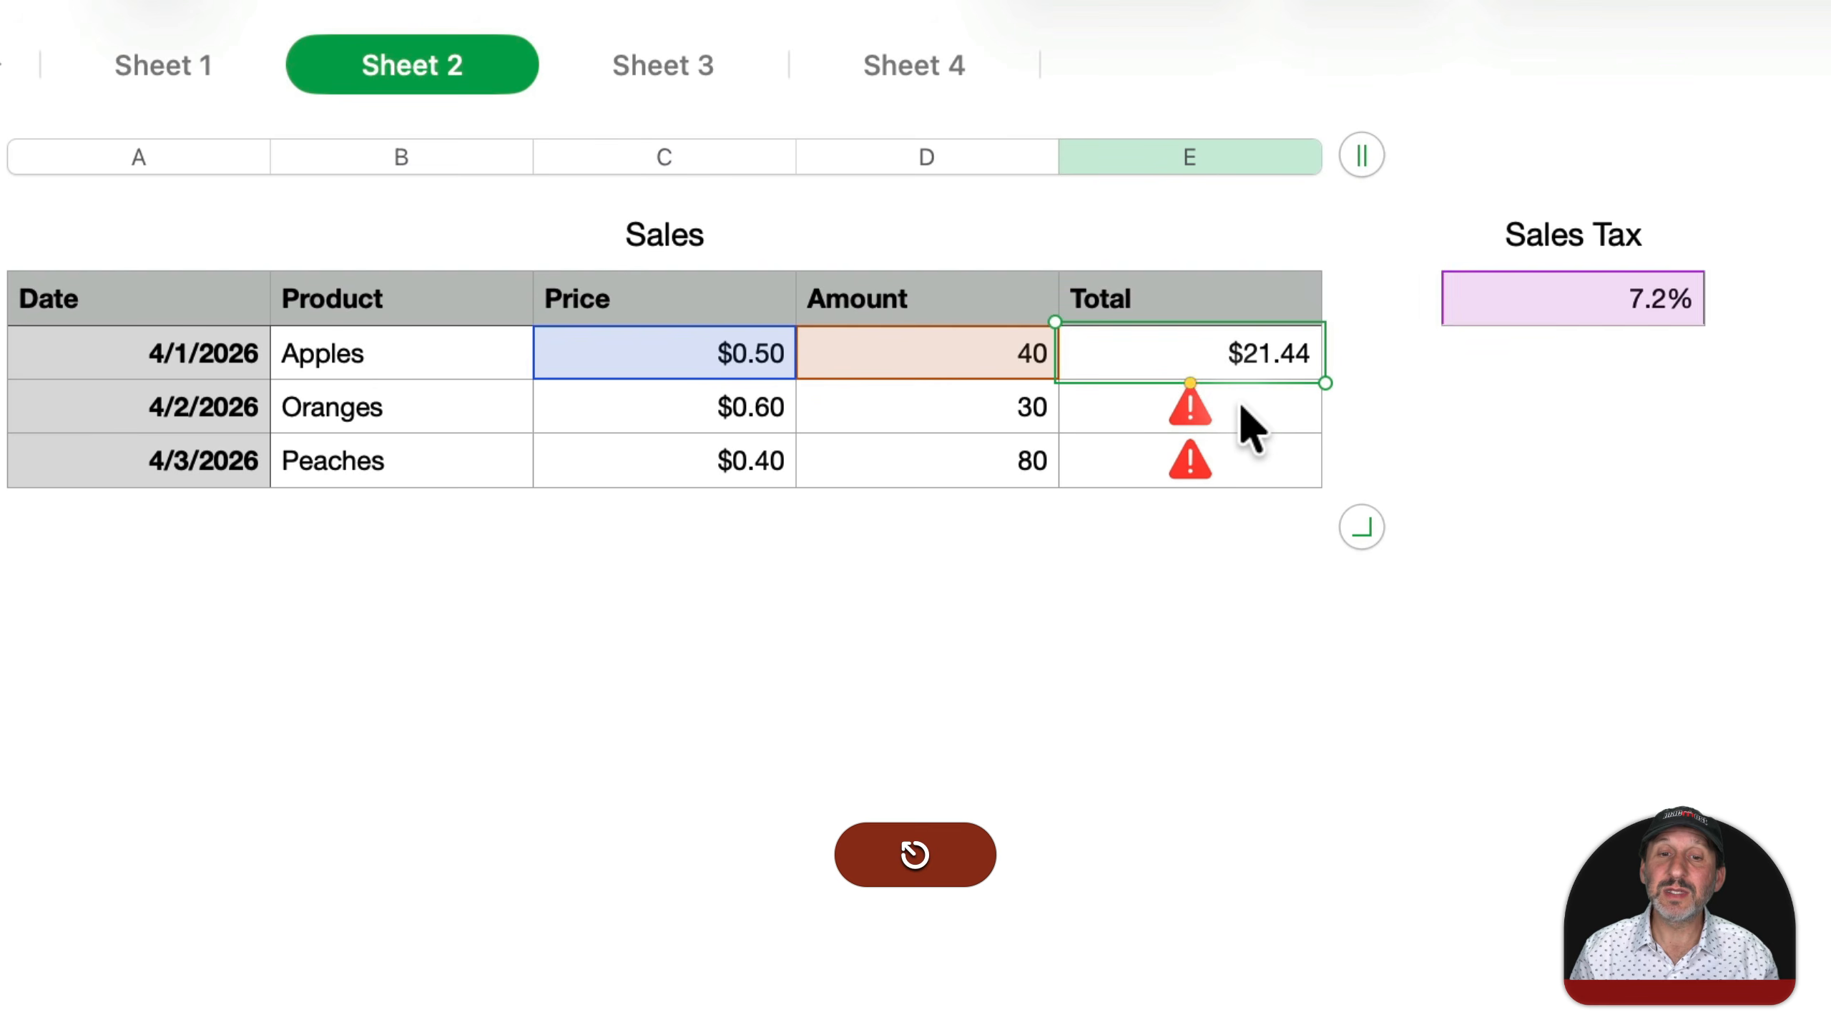
pyautogui.click(1243, 408)
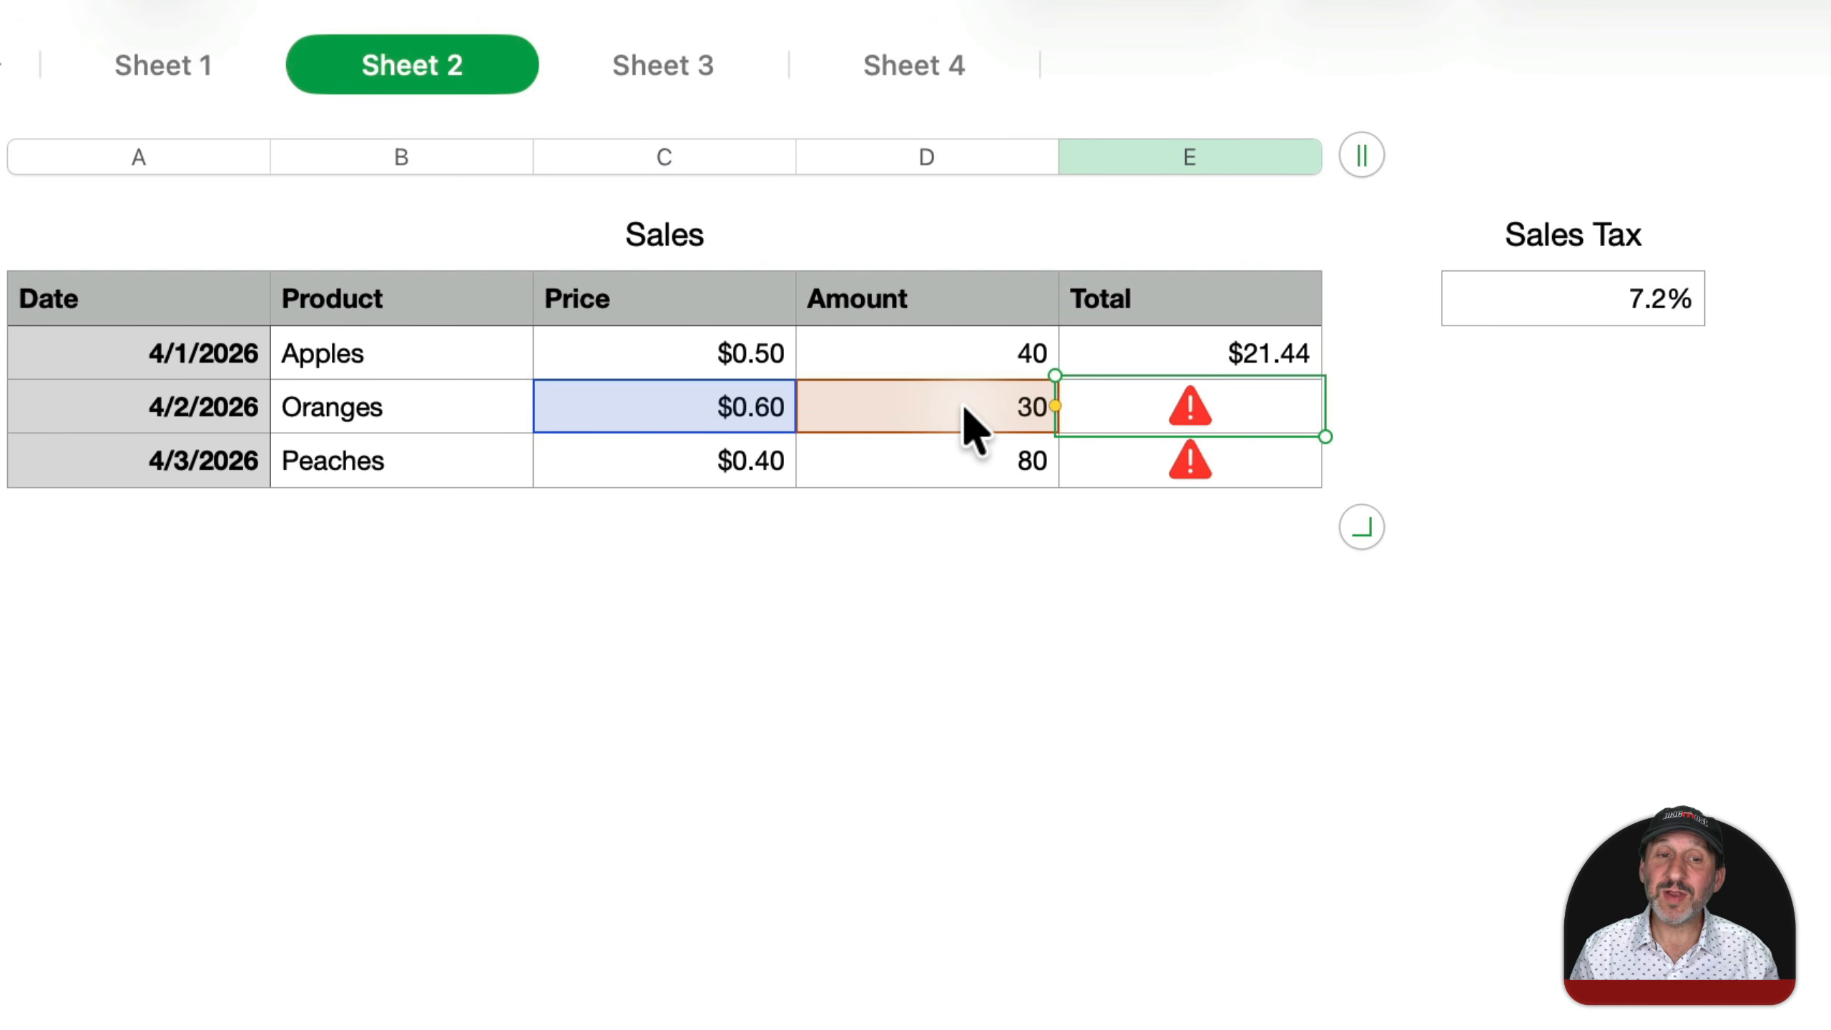
pyautogui.click(1217, 358)
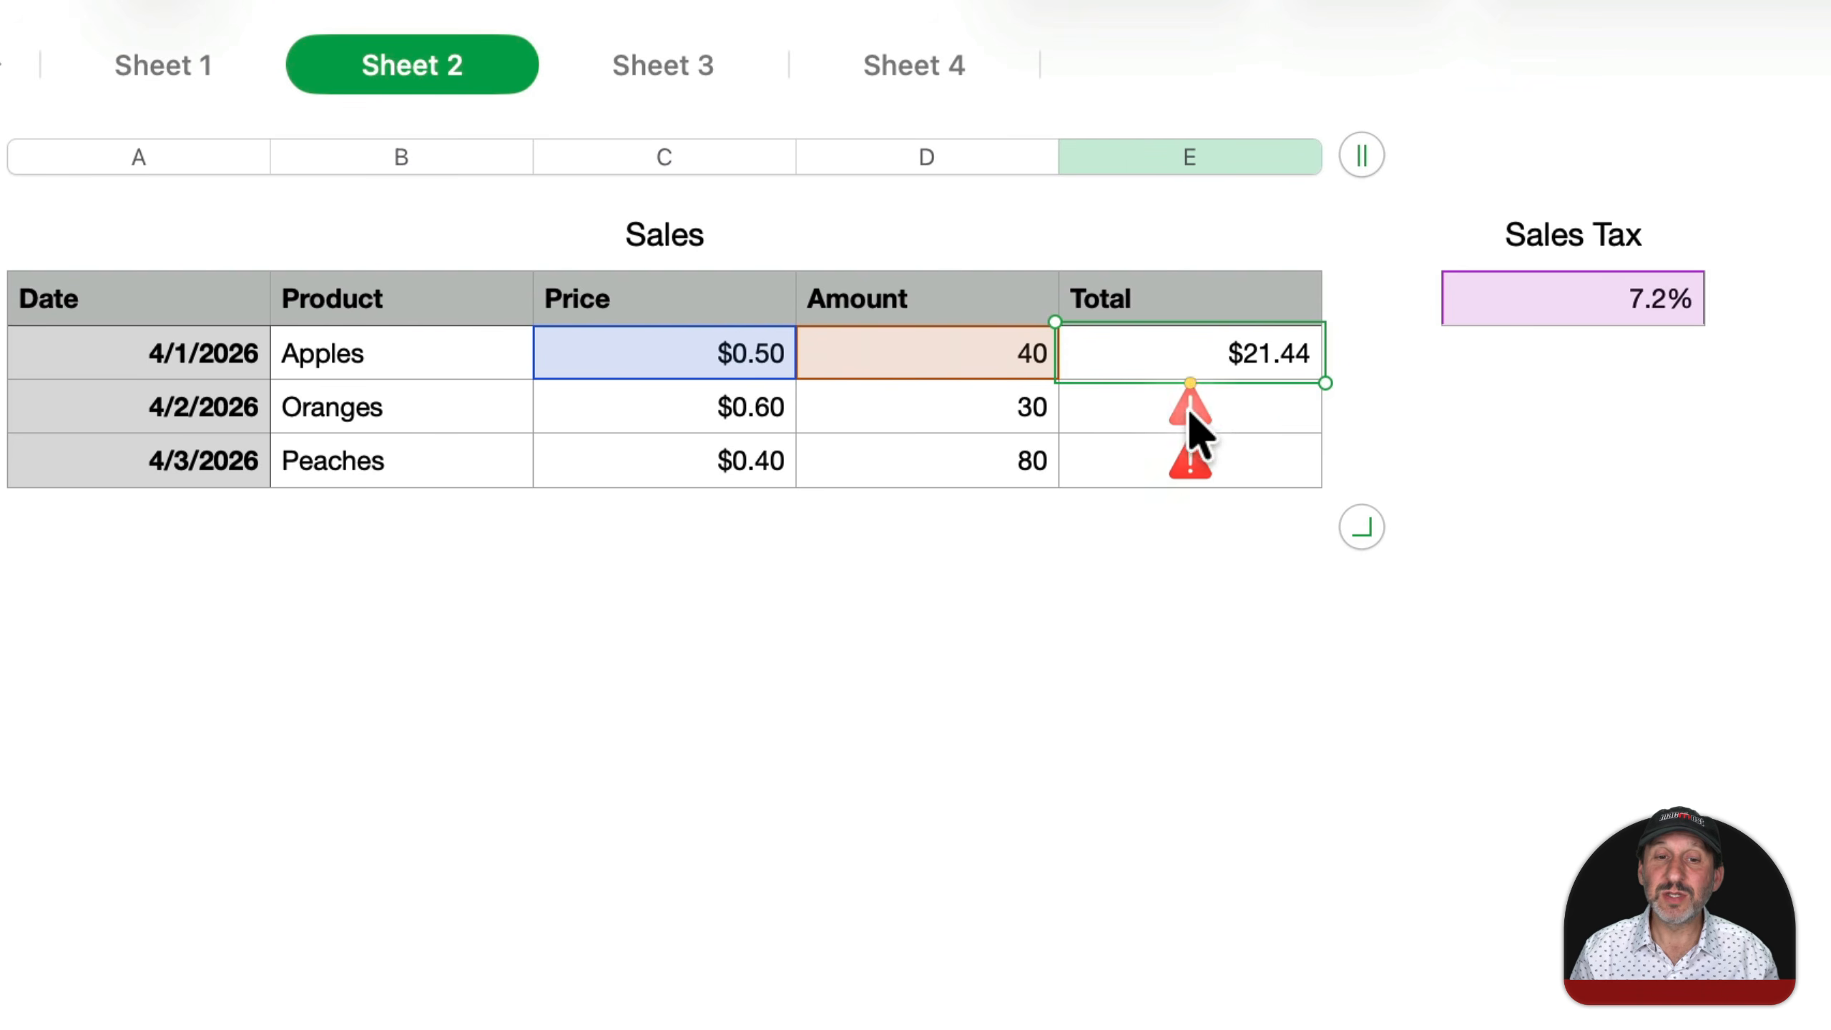
pyautogui.click(1114, 422)
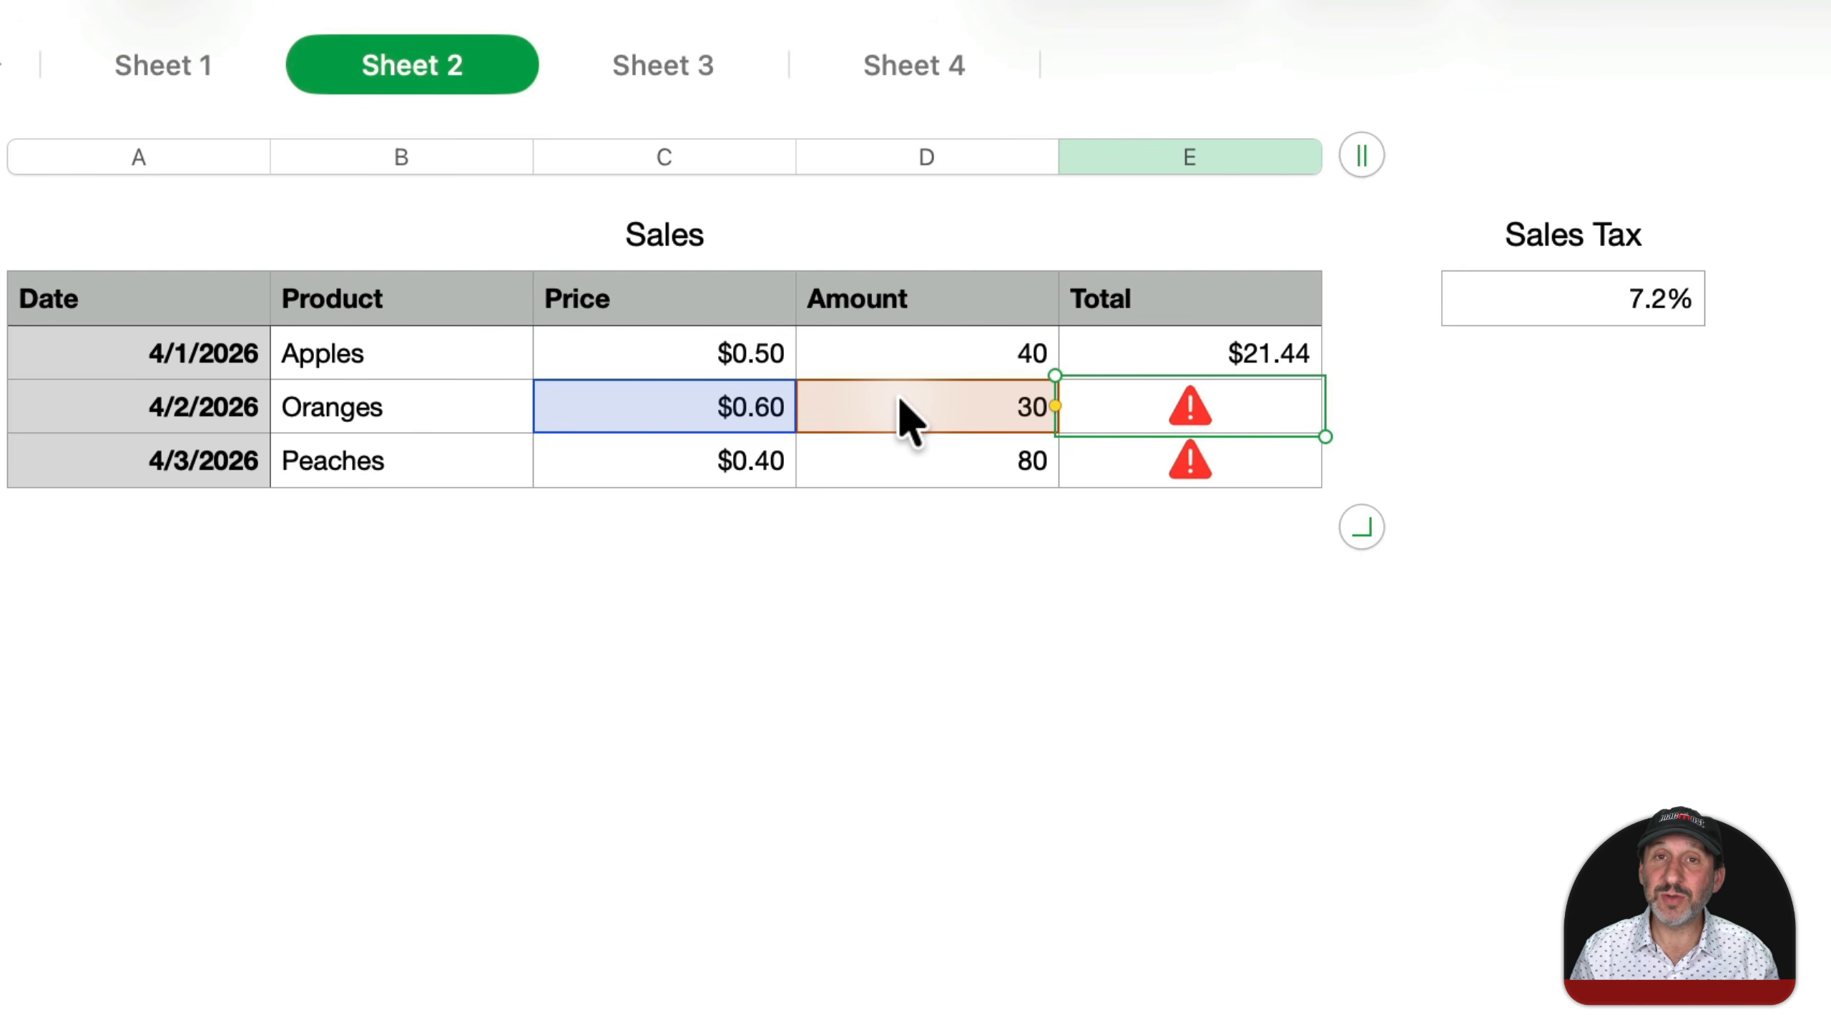
pyautogui.click(1260, 352)
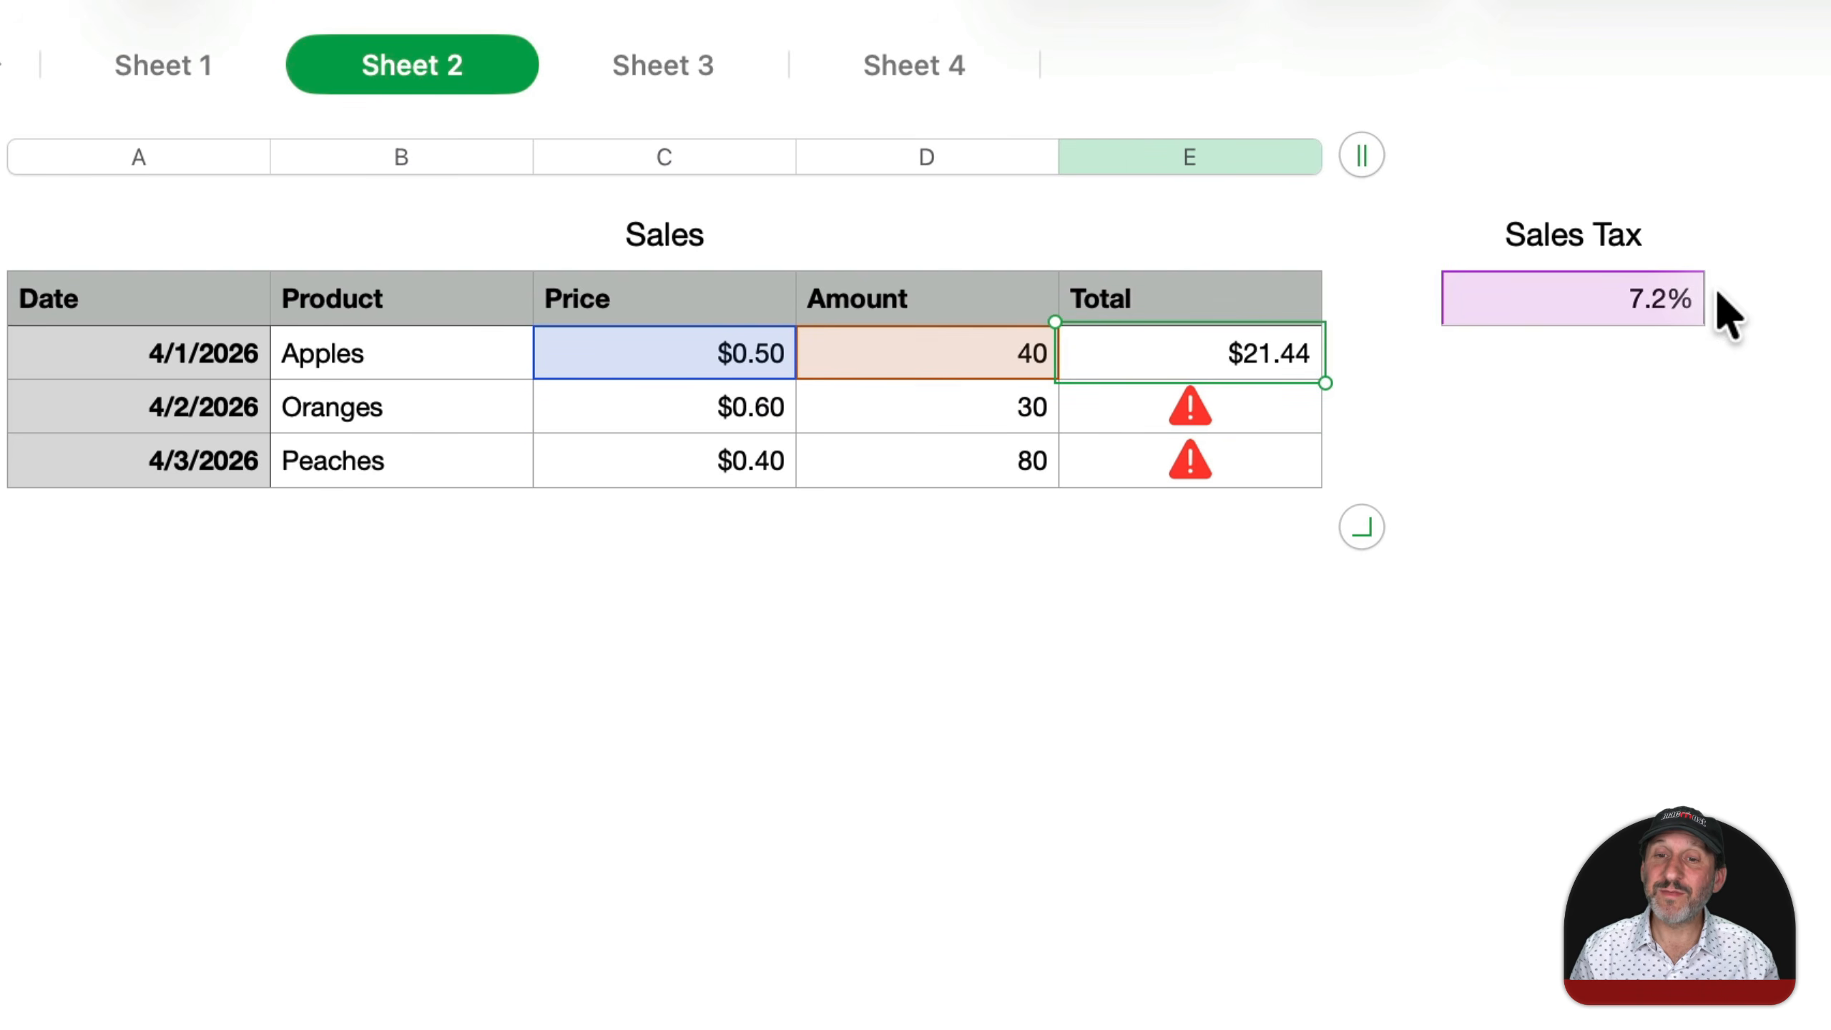
pyautogui.click(1275, 404)
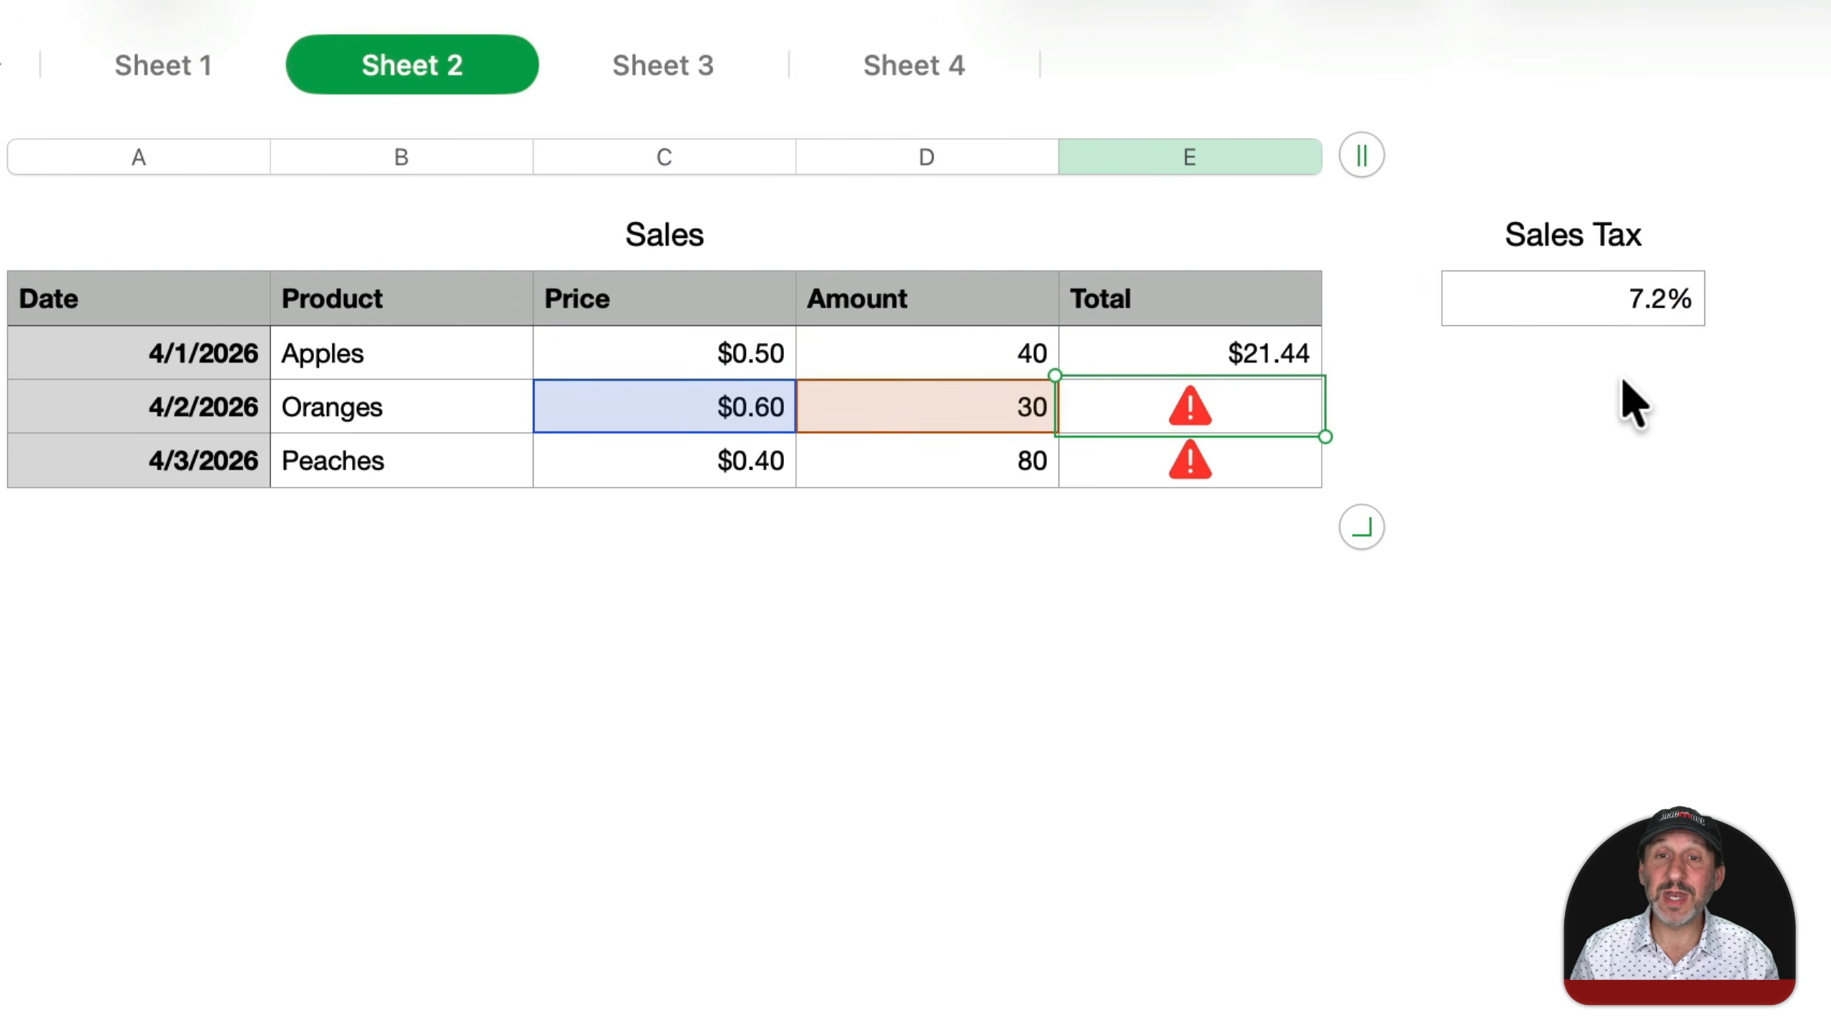
# Add a second row to the Sales Tax table and copy the Apples total formula into the Oranges total cell E3 again.
pyautogui.click(1574, 317)
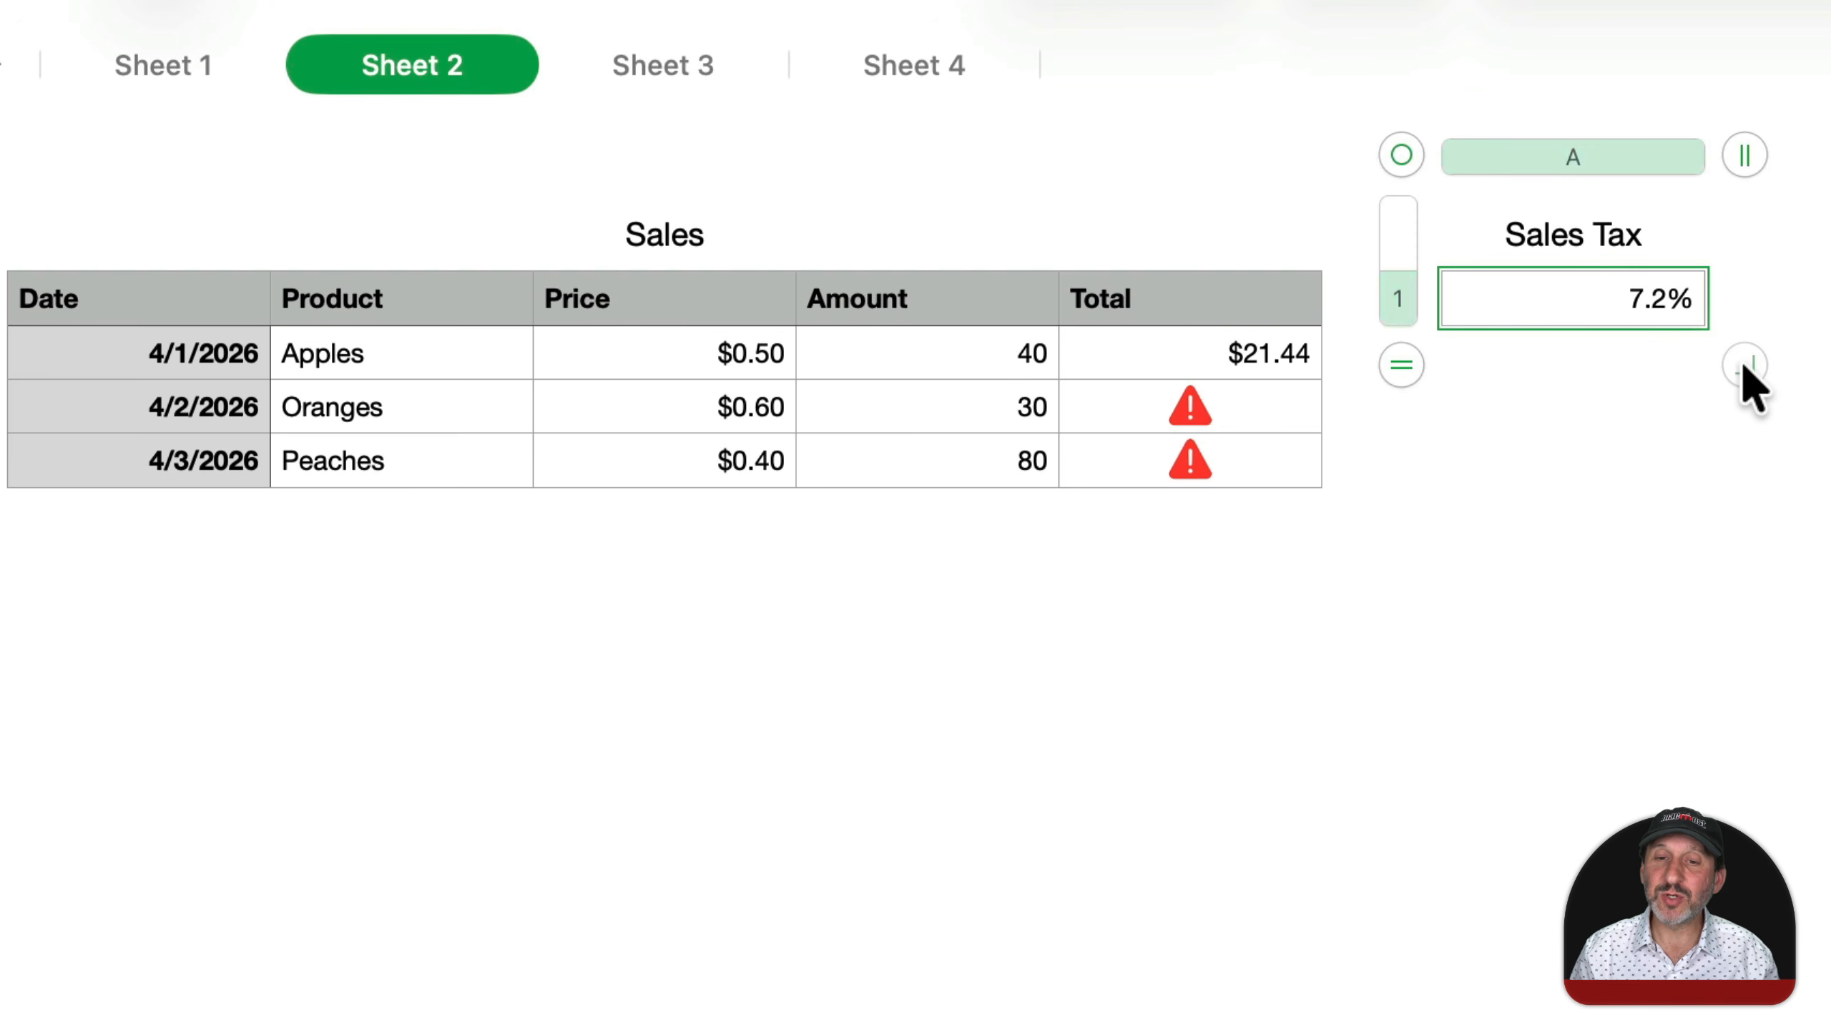
pyautogui.moveTo(1744, 366); pyautogui.dragTo(1741, 435)
pyautogui.click(1254, 352)
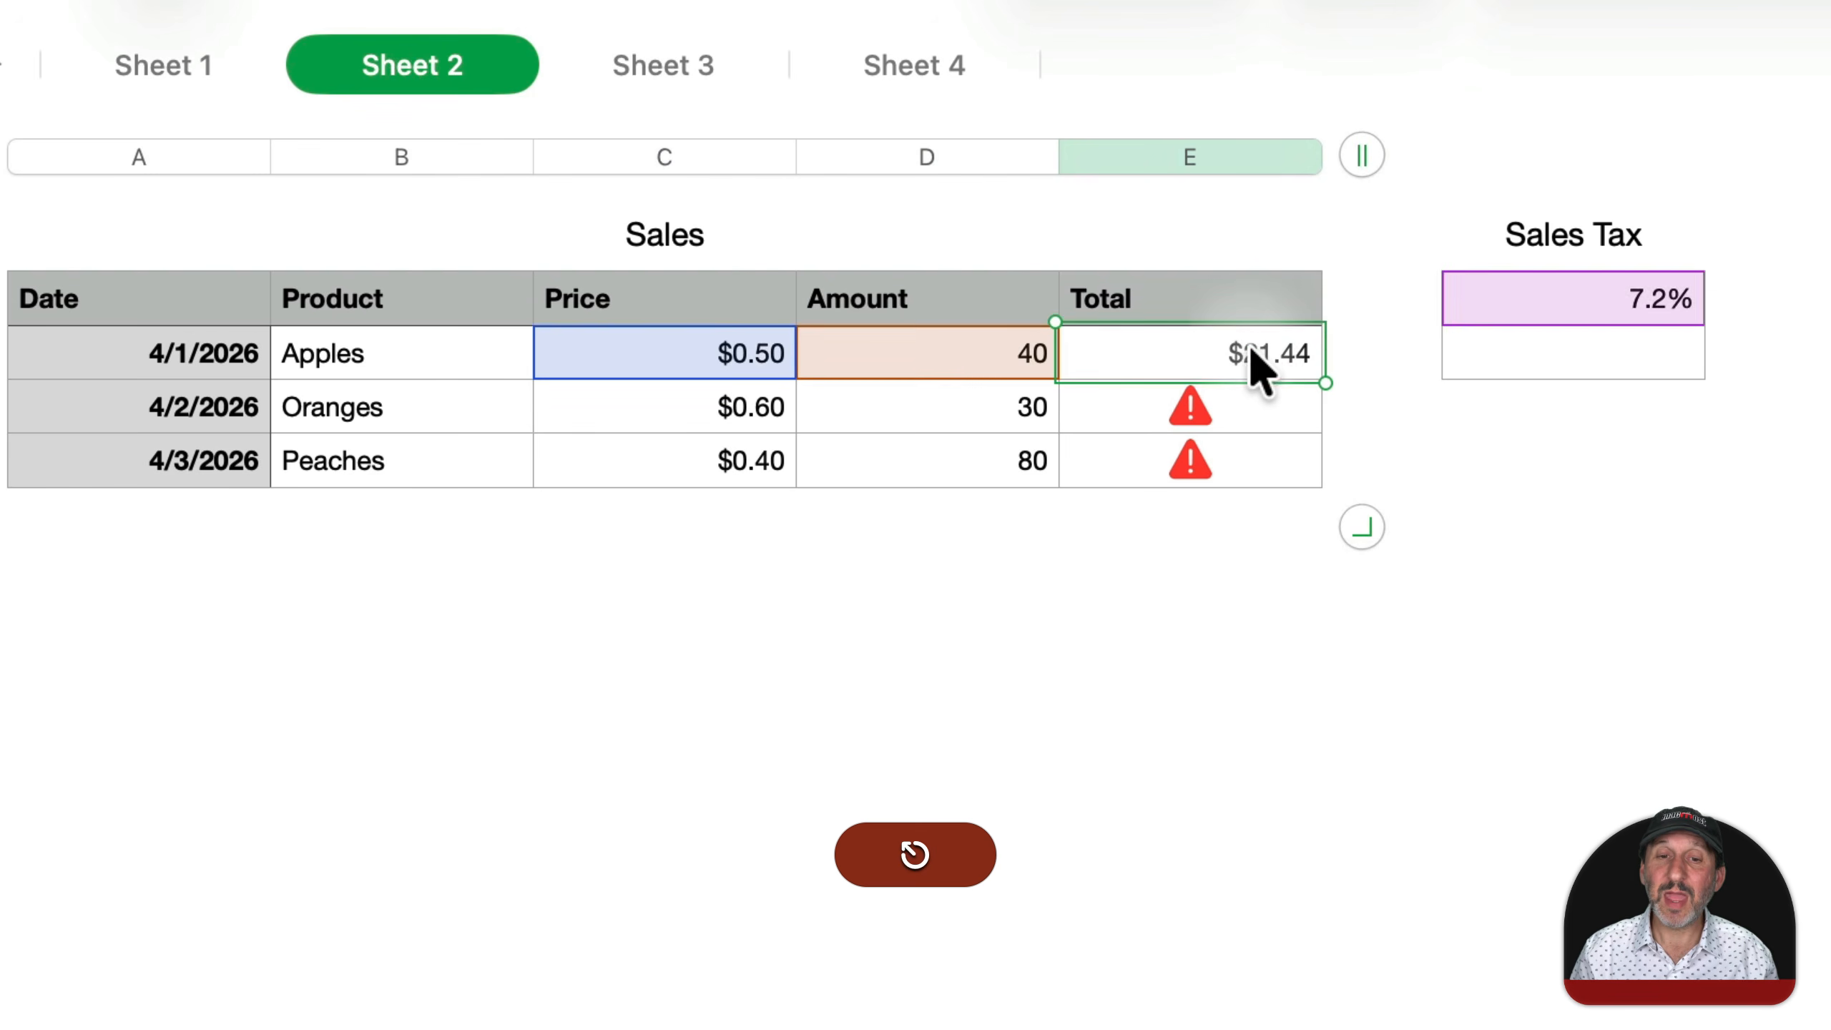
pyautogui.press('super+c')
pyautogui.click(1218, 399)
pyautogui.press('super+v')
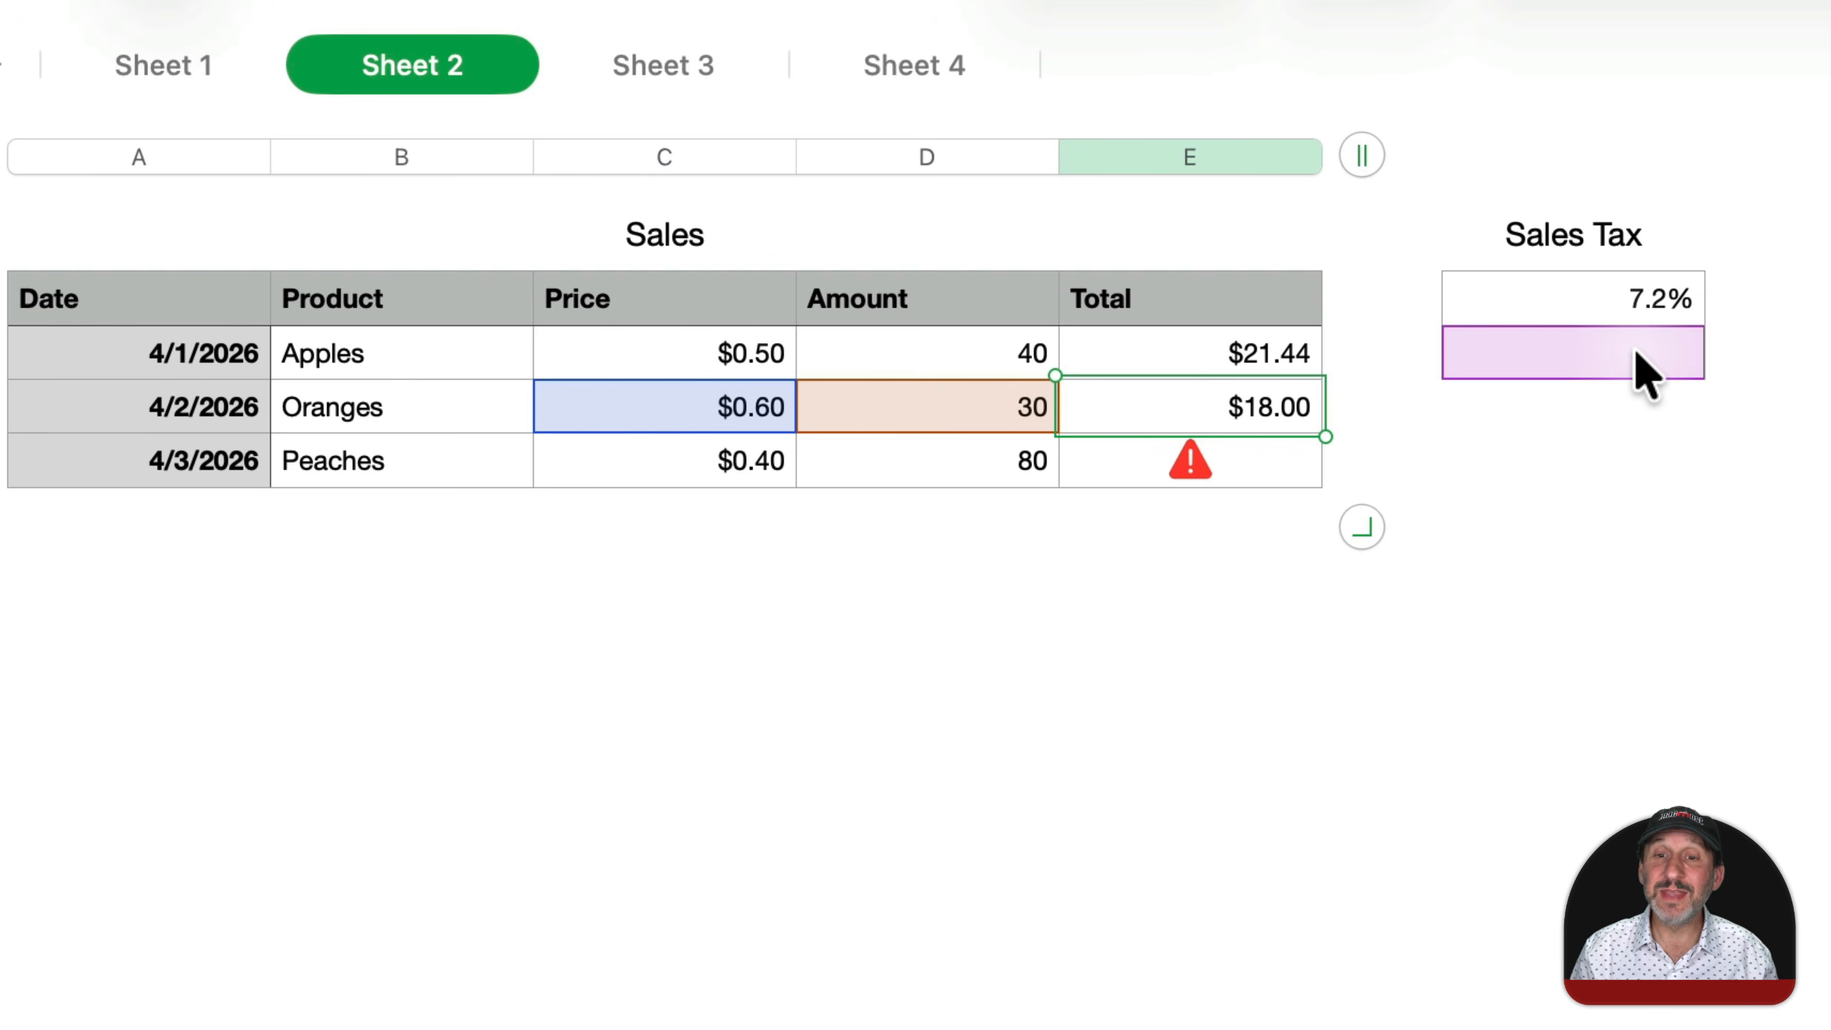
# Remove the Sales Tax table's extra second row and make the Sales Tax reference in the Apples total formula preserve its row (A$1).
pyautogui.click(1660, 318)
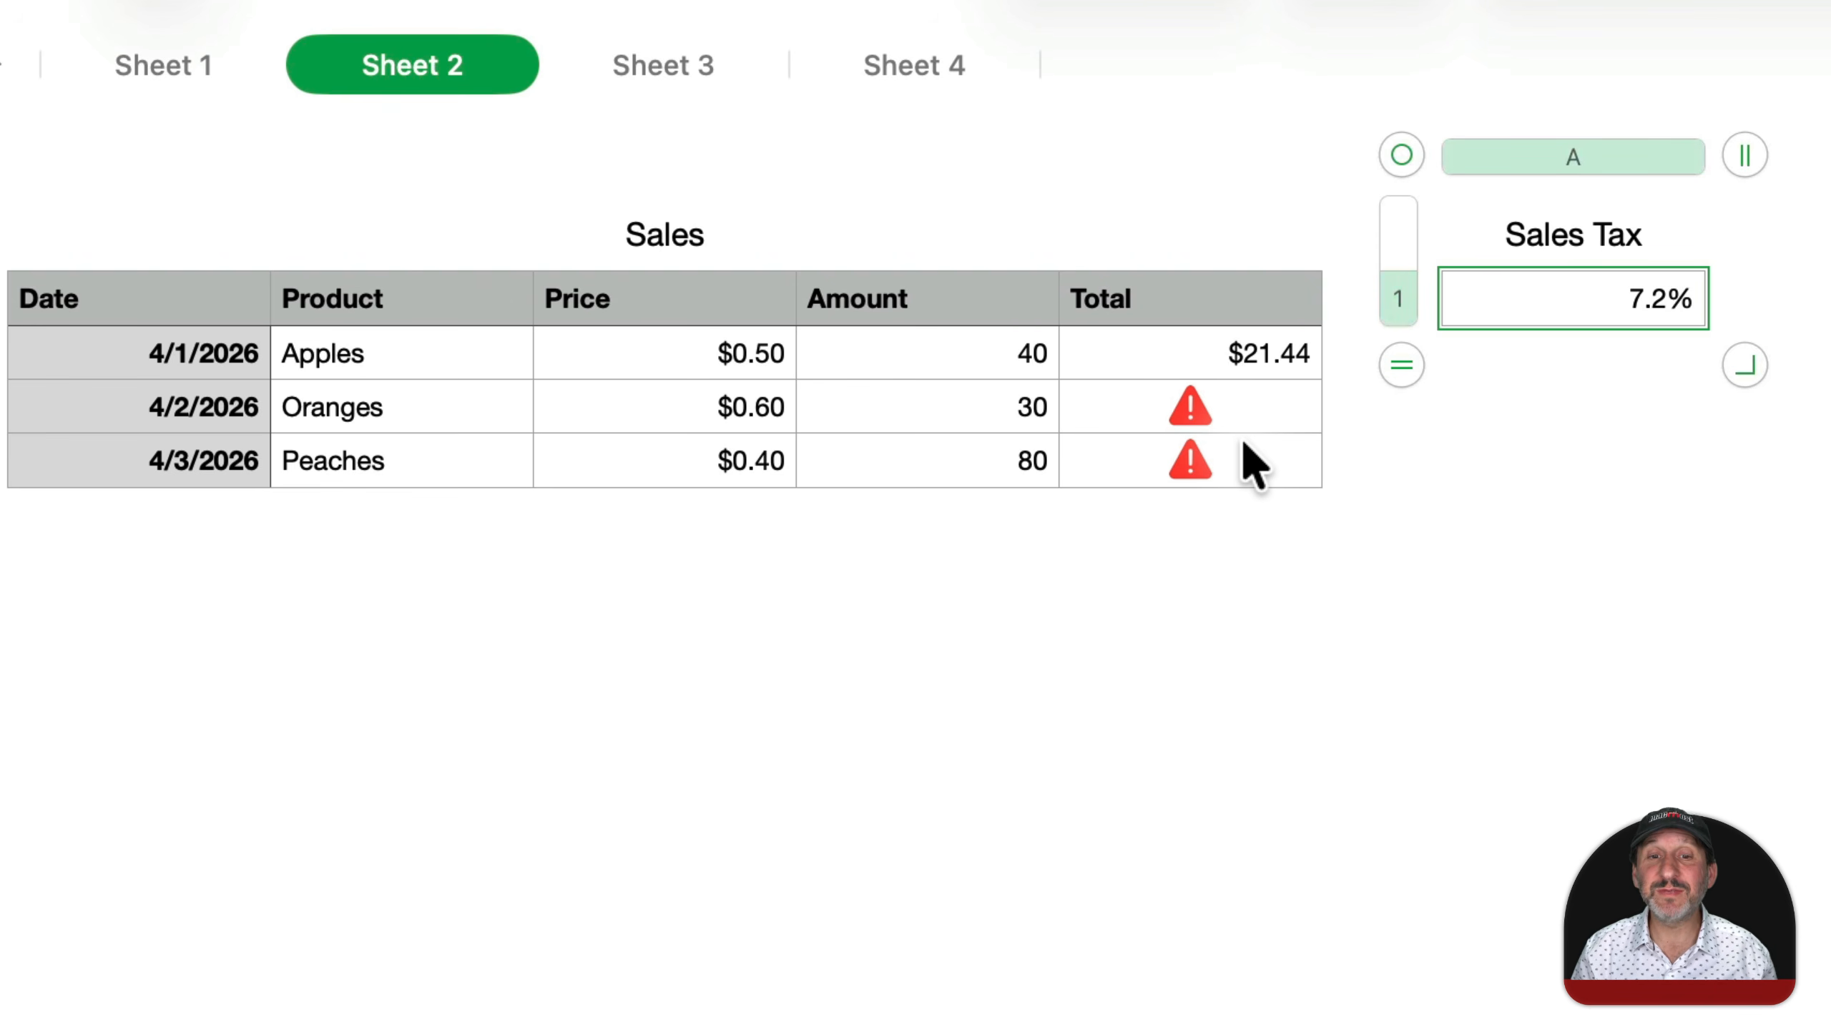
pyautogui.click(1238, 364)
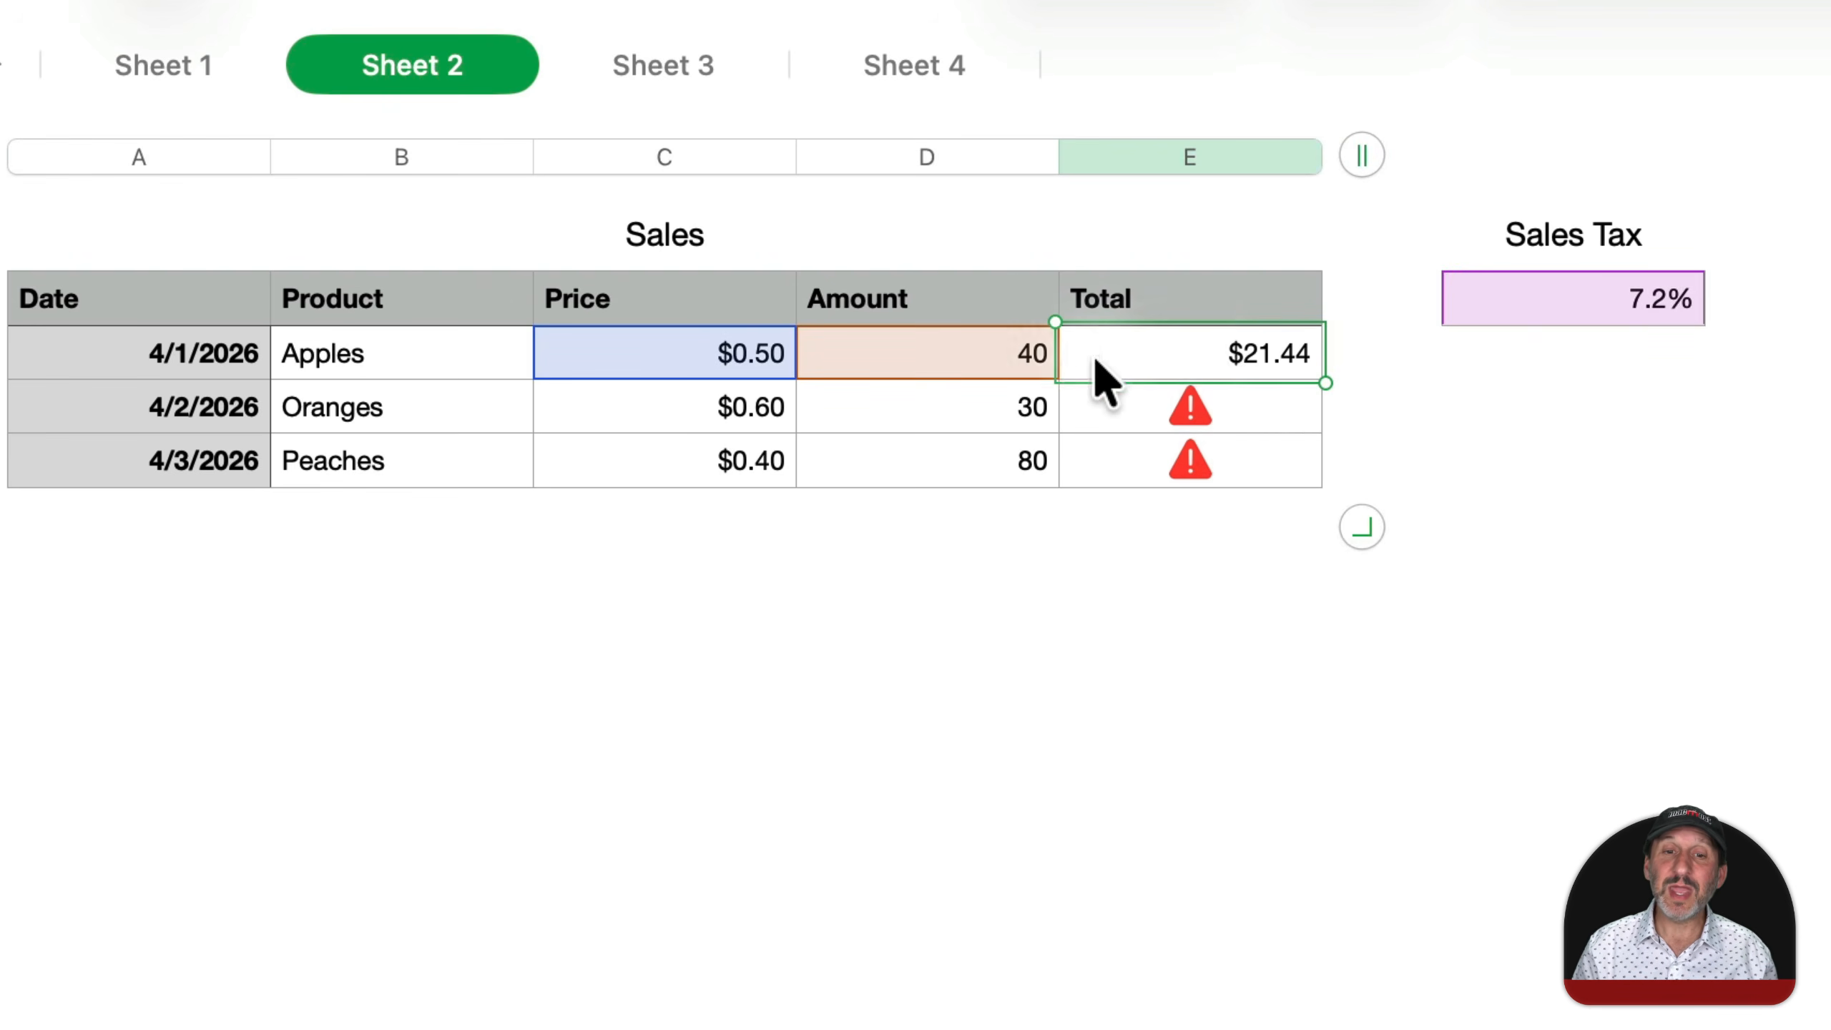
pyautogui.click(1229, 361)
pyautogui.moveTo(1024, 358); pyautogui.dragTo(758, 570)
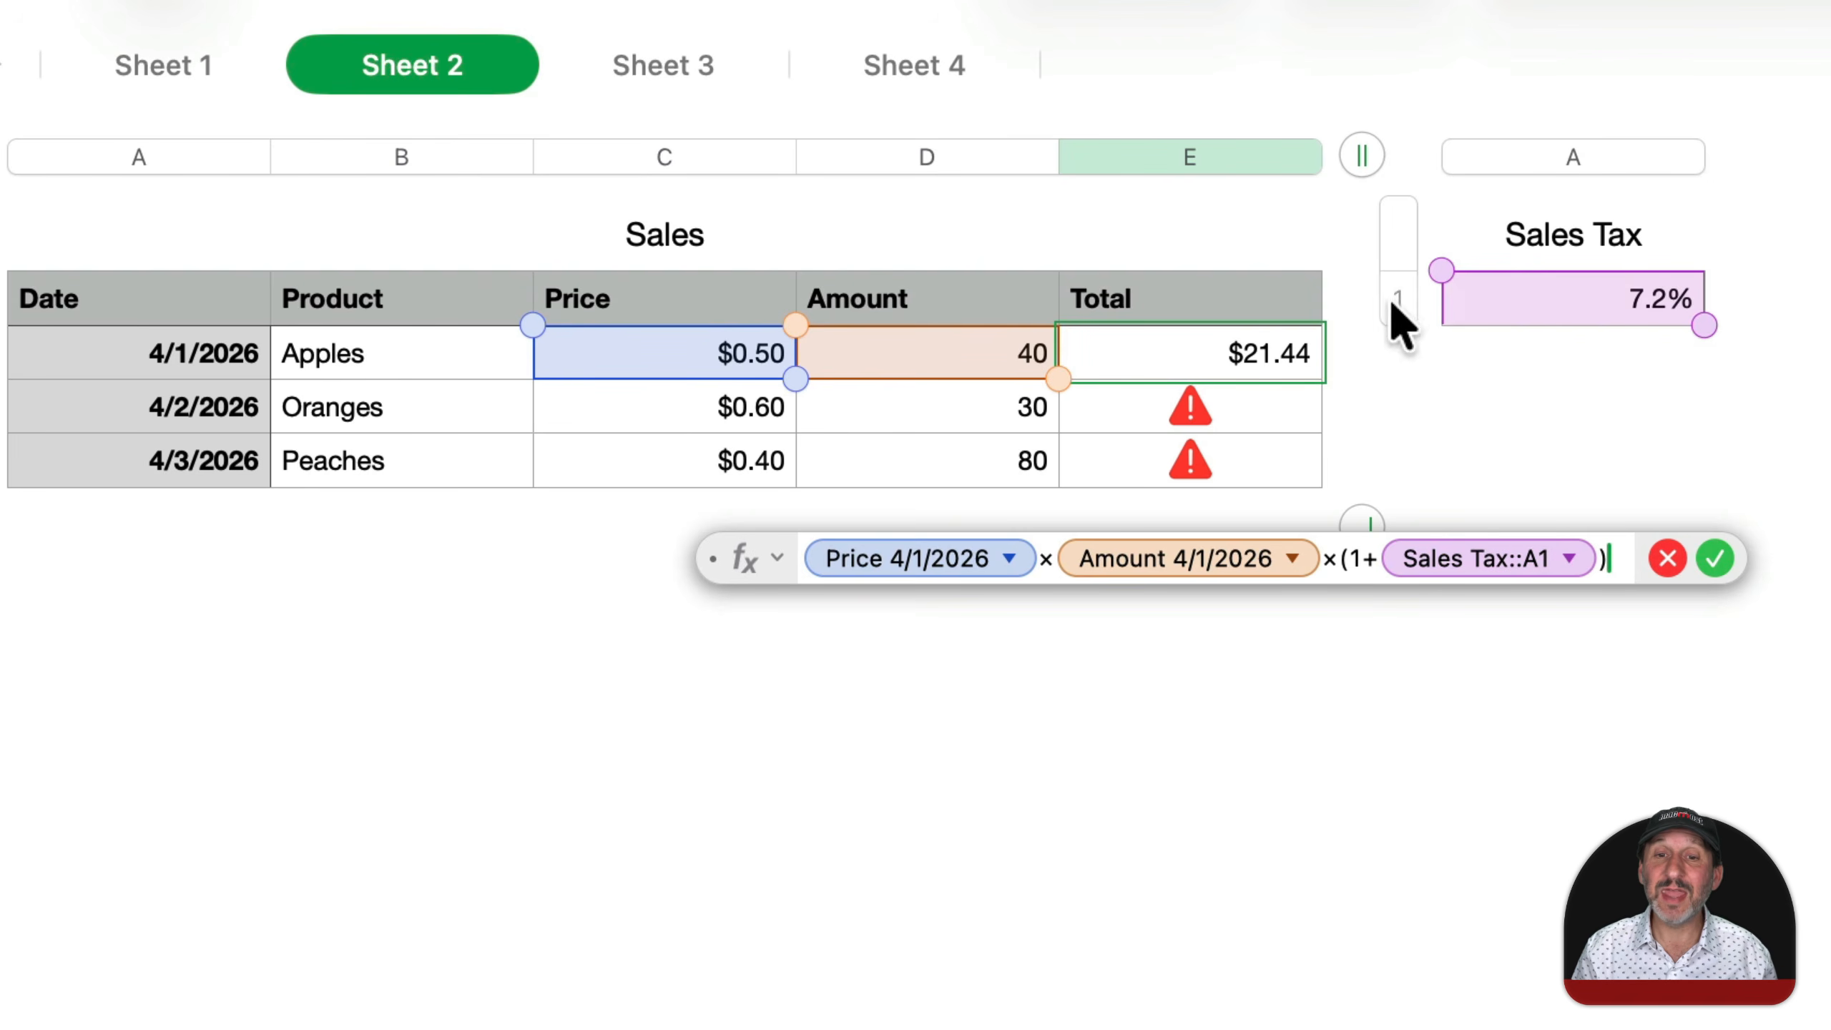
pyautogui.click(1569, 560)
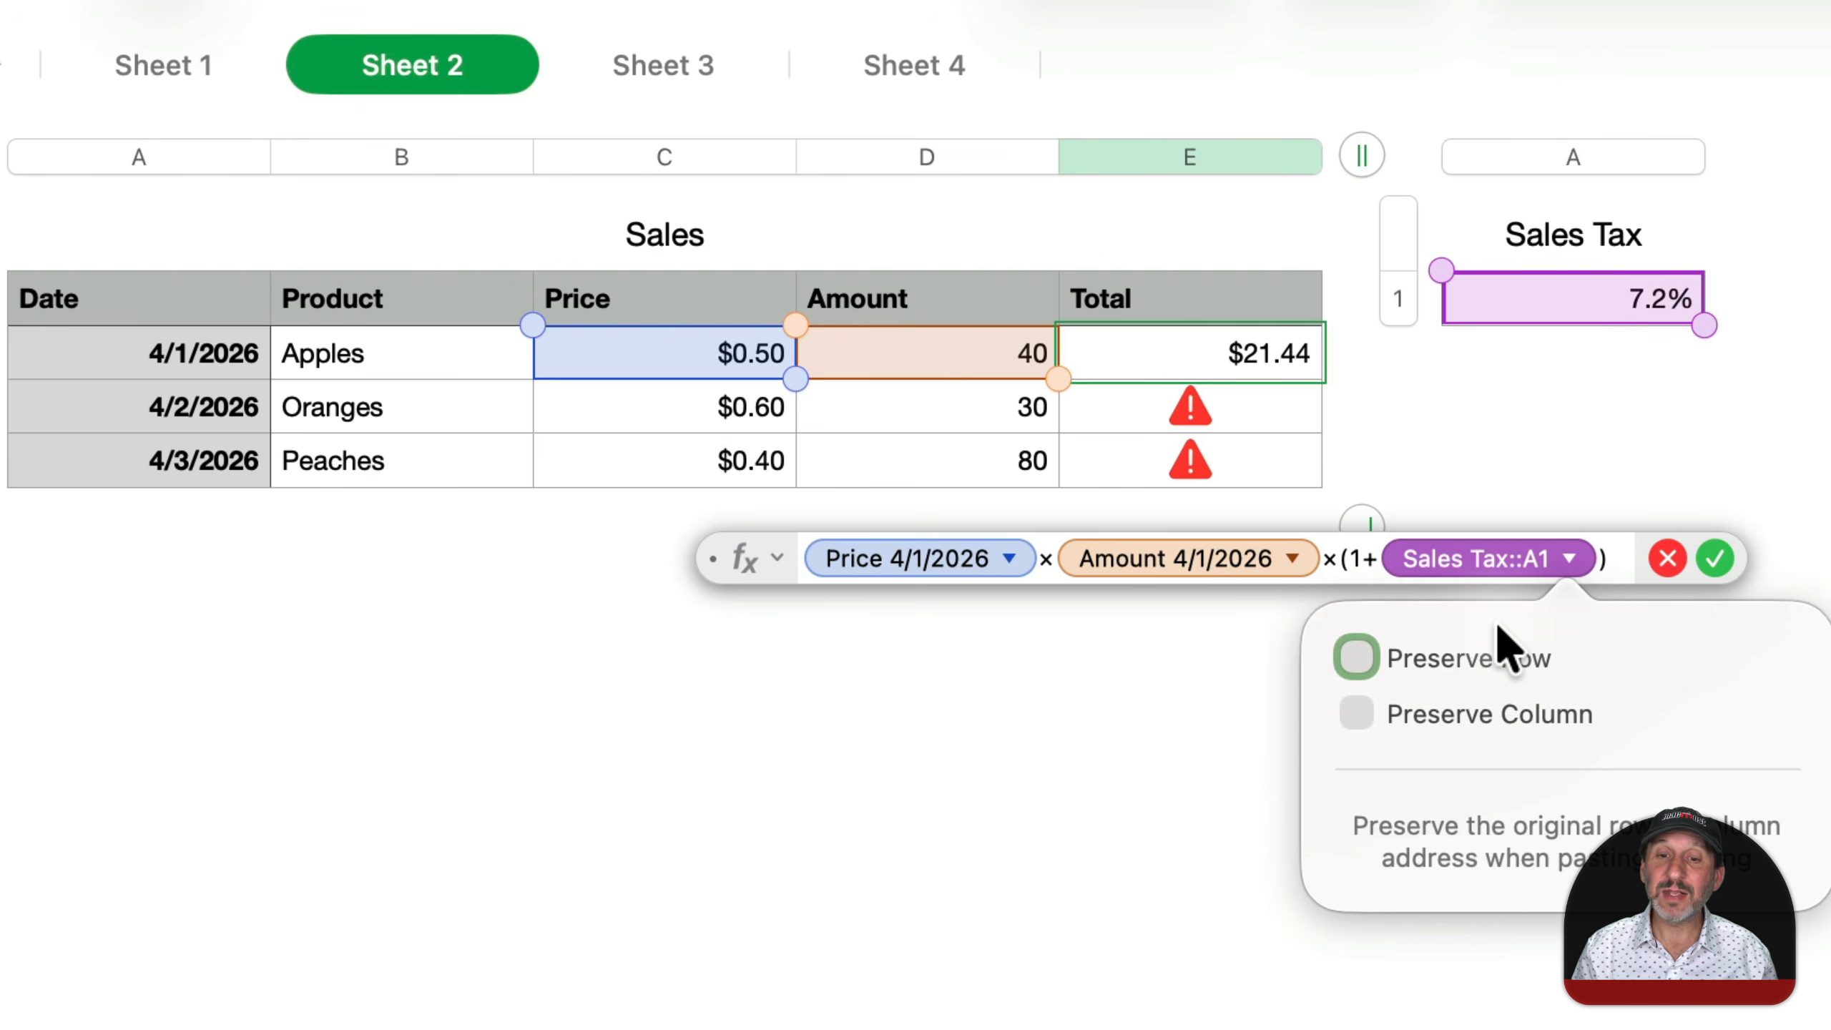
pyautogui.click(1462, 658)
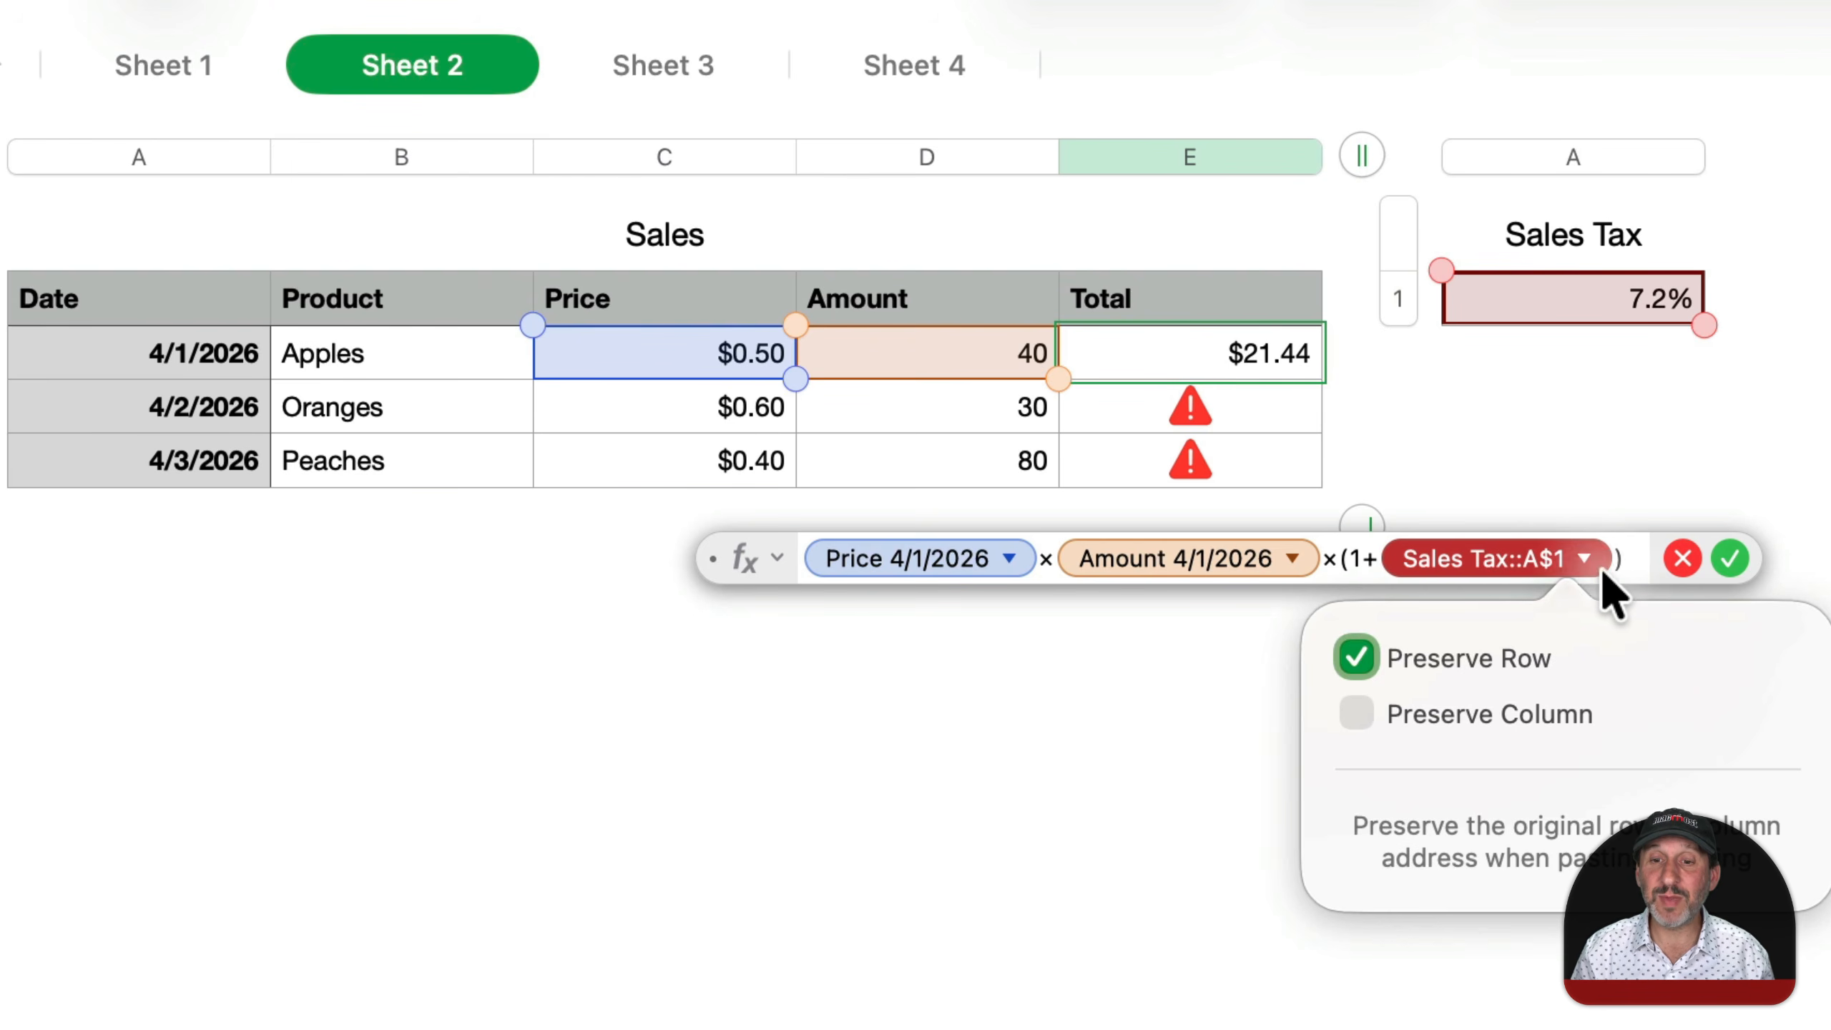
pyautogui.click(1730, 557)
# Copy the corrected Apples total formula into the Oranges and Peaches total cells, E3 and E4.
pyautogui.press('super+c')
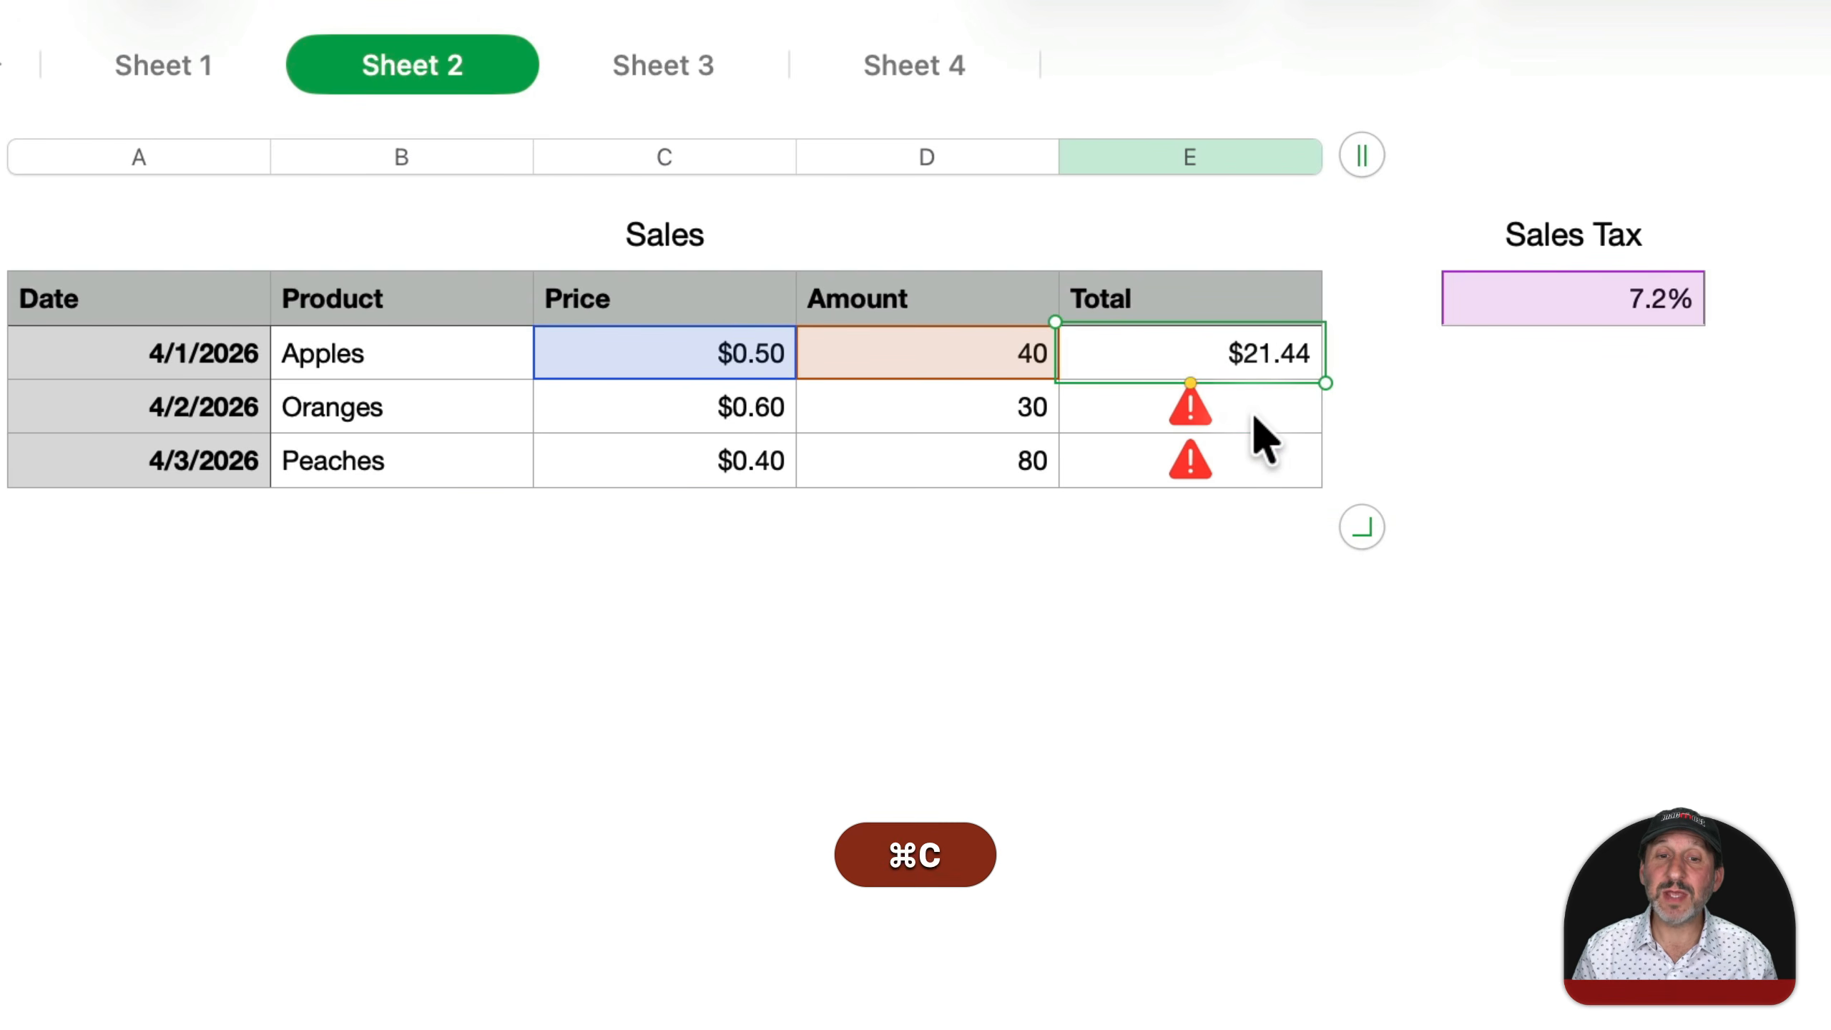
pyautogui.click(1262, 417)
pyautogui.press('super+v')
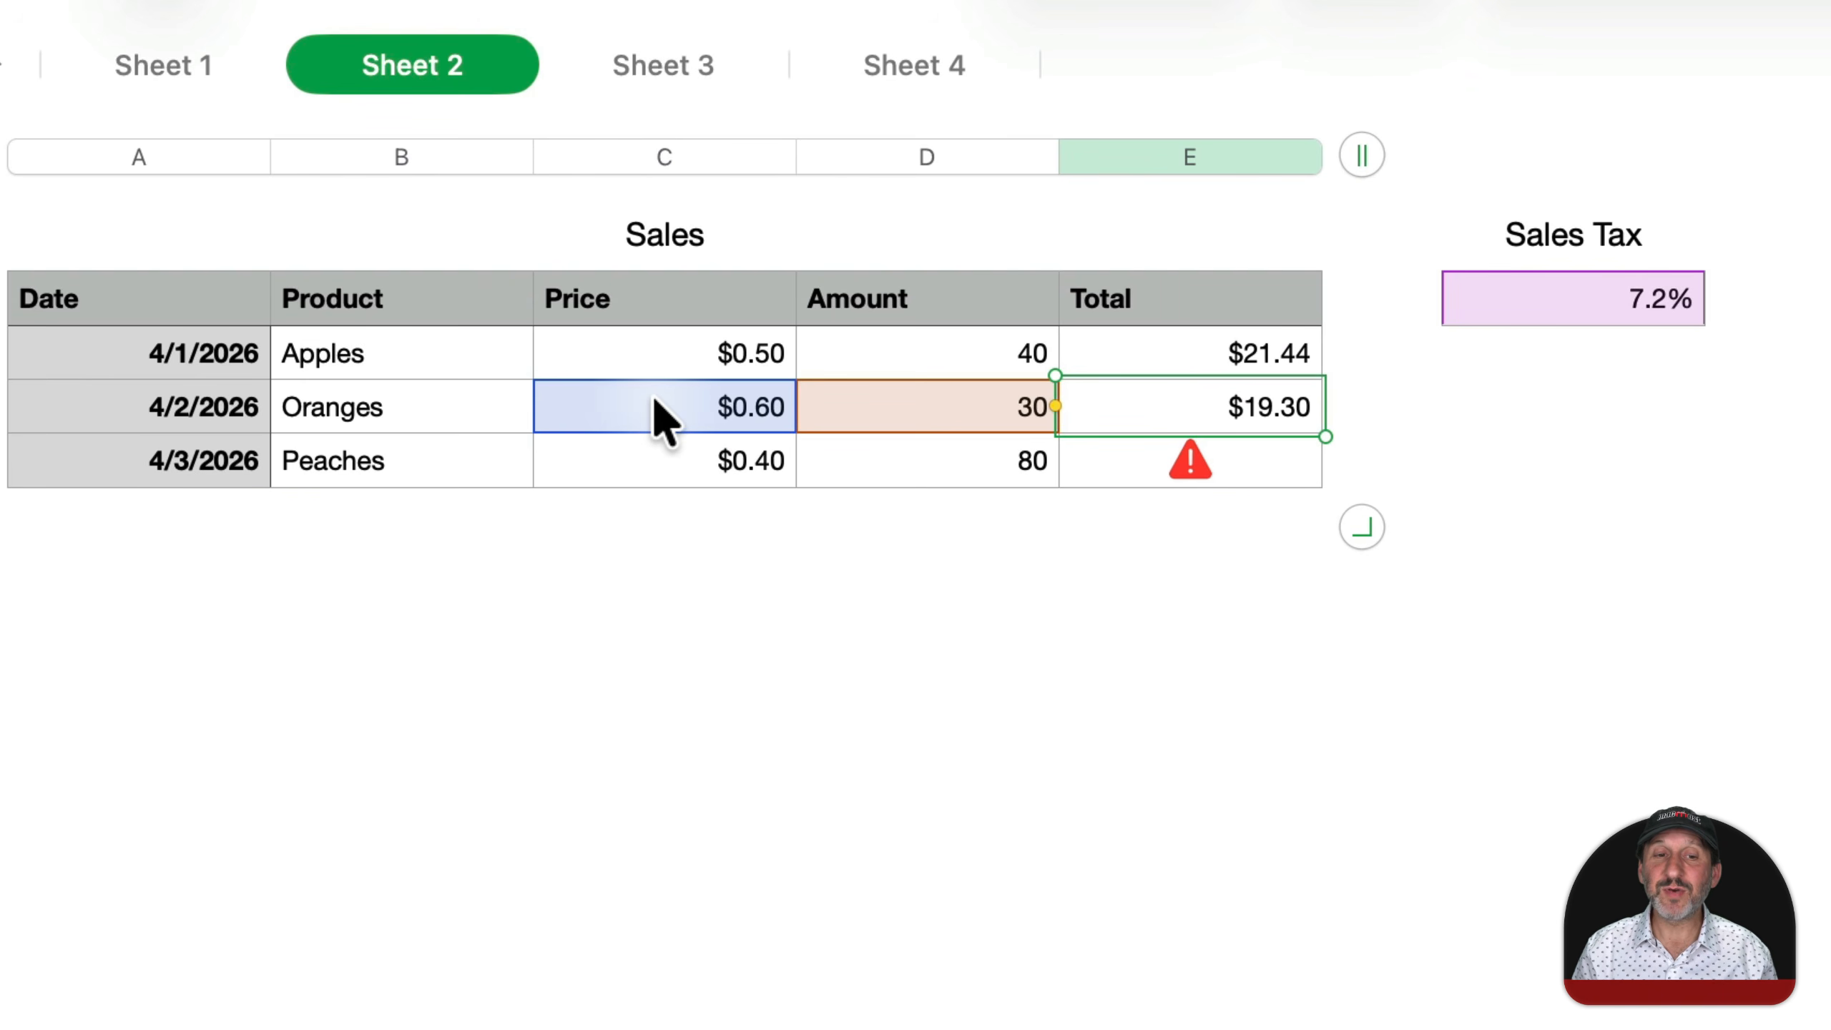
pyautogui.click(1255, 483)
pyautogui.press('super+v')
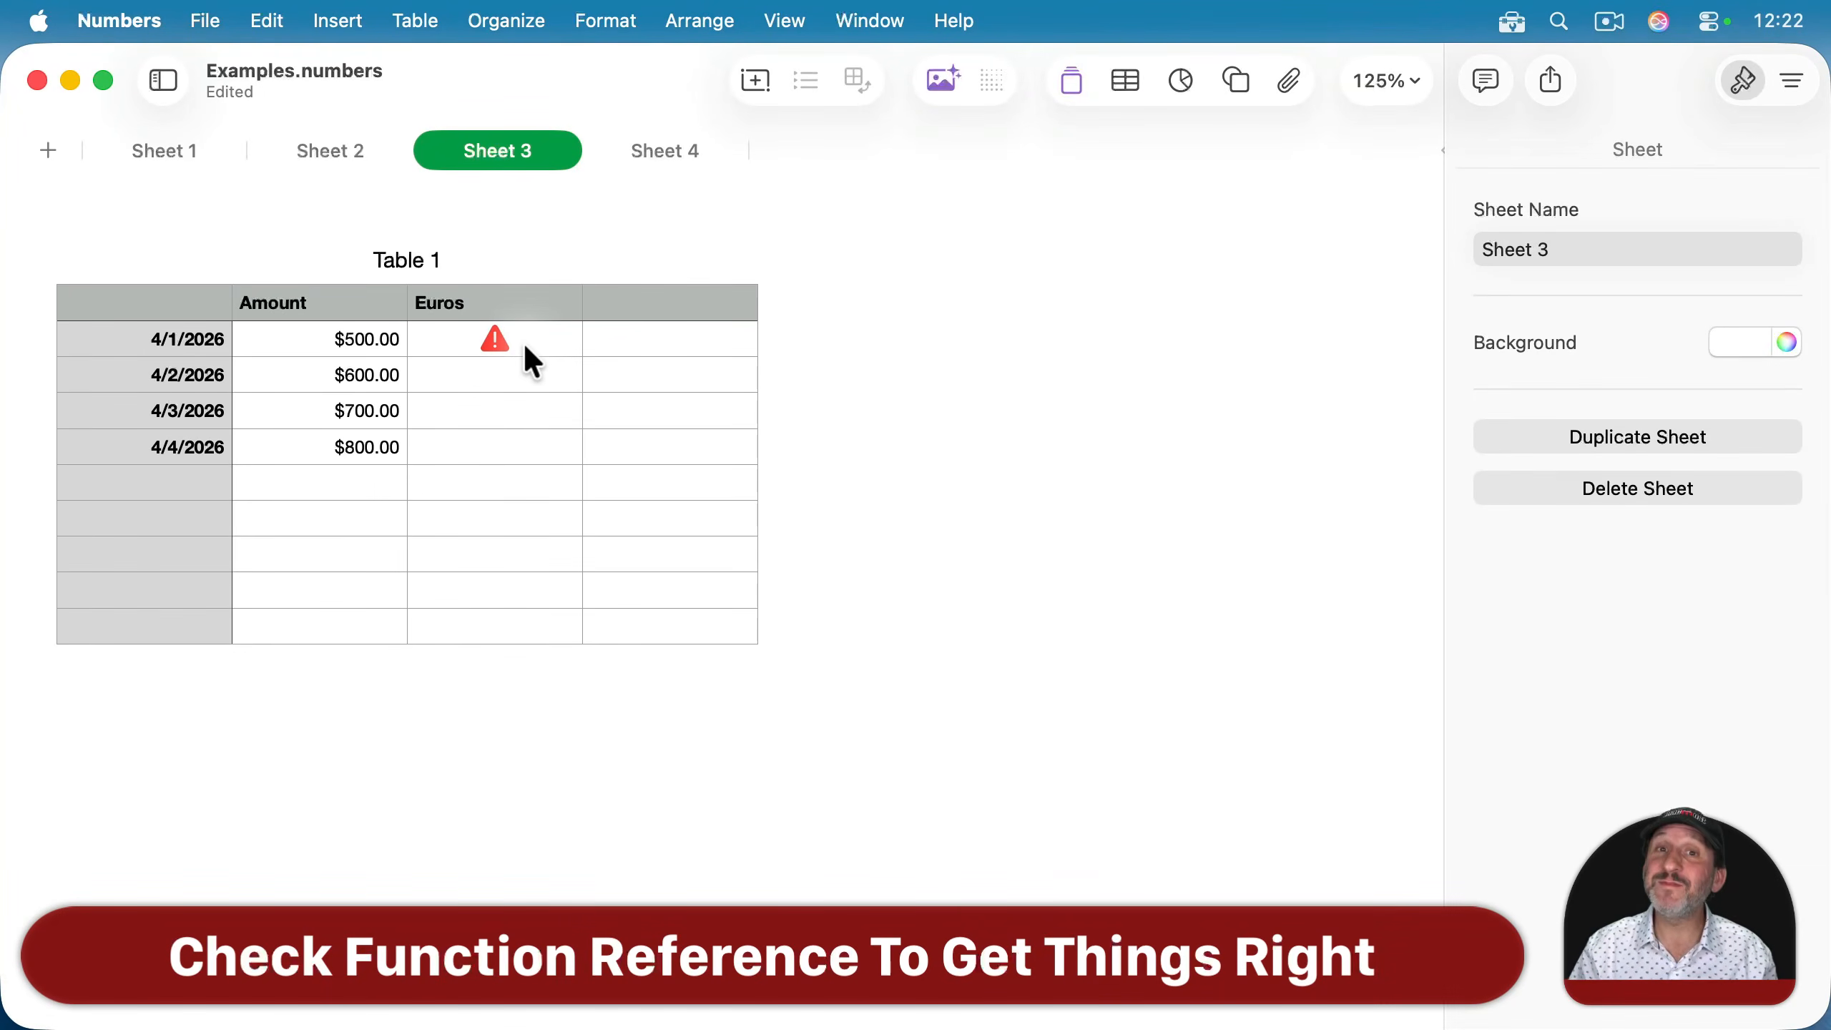
# On Sheet 3, inspect the Euros formula for 4/1/2026, look up "curre" among the functions, and check the cell's error.
pyautogui.click(361, 341)
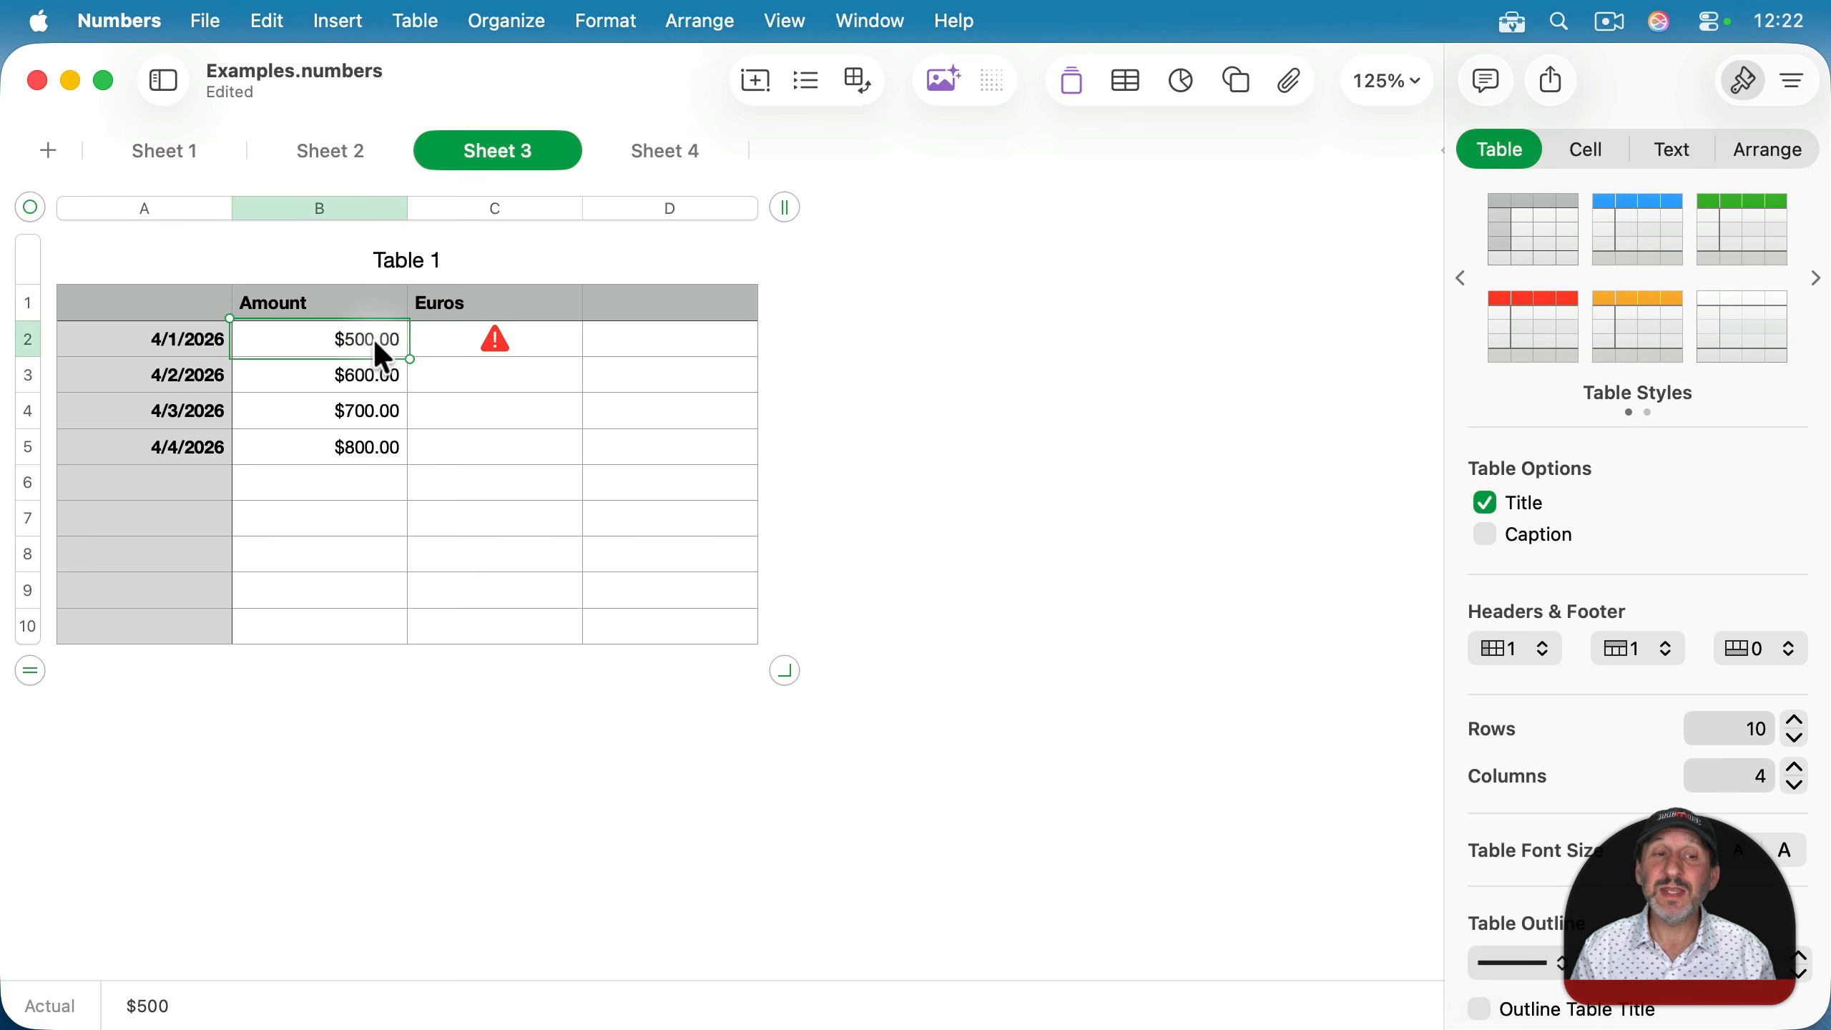
pyautogui.click(552, 339)
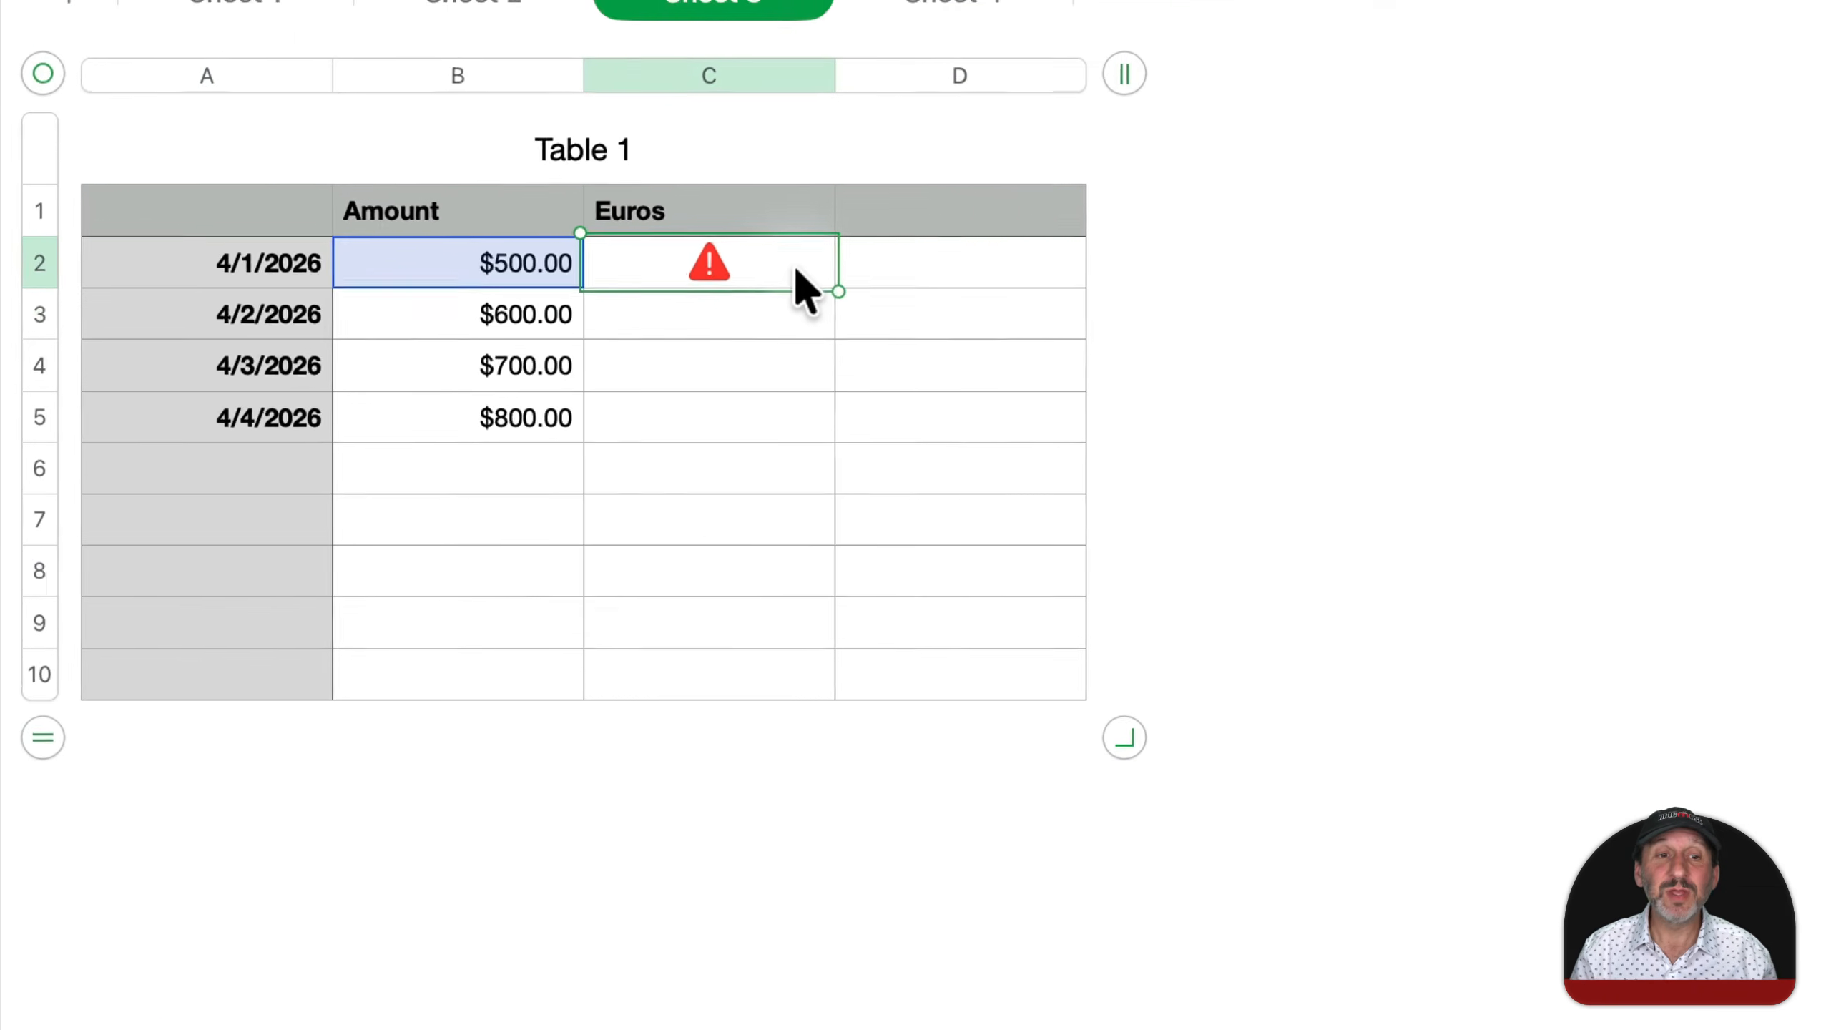
pyautogui.doubleClick(803, 287)
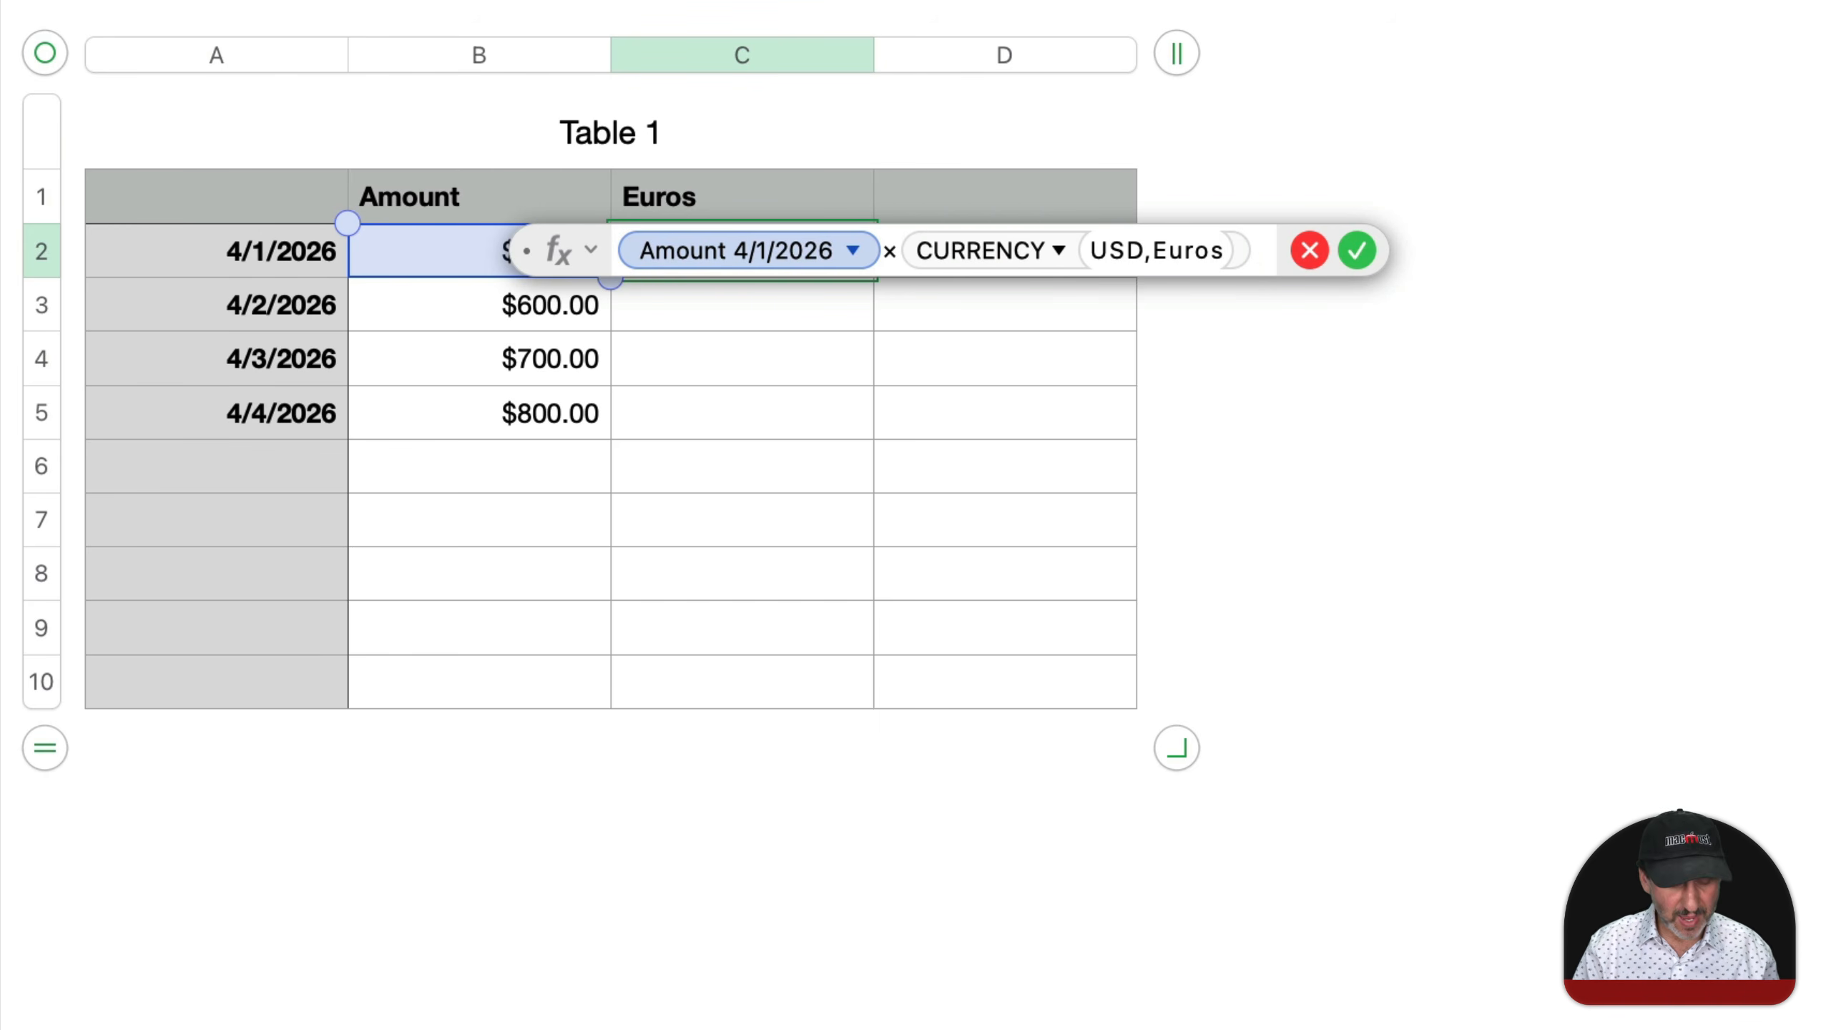
pyautogui.press('r')
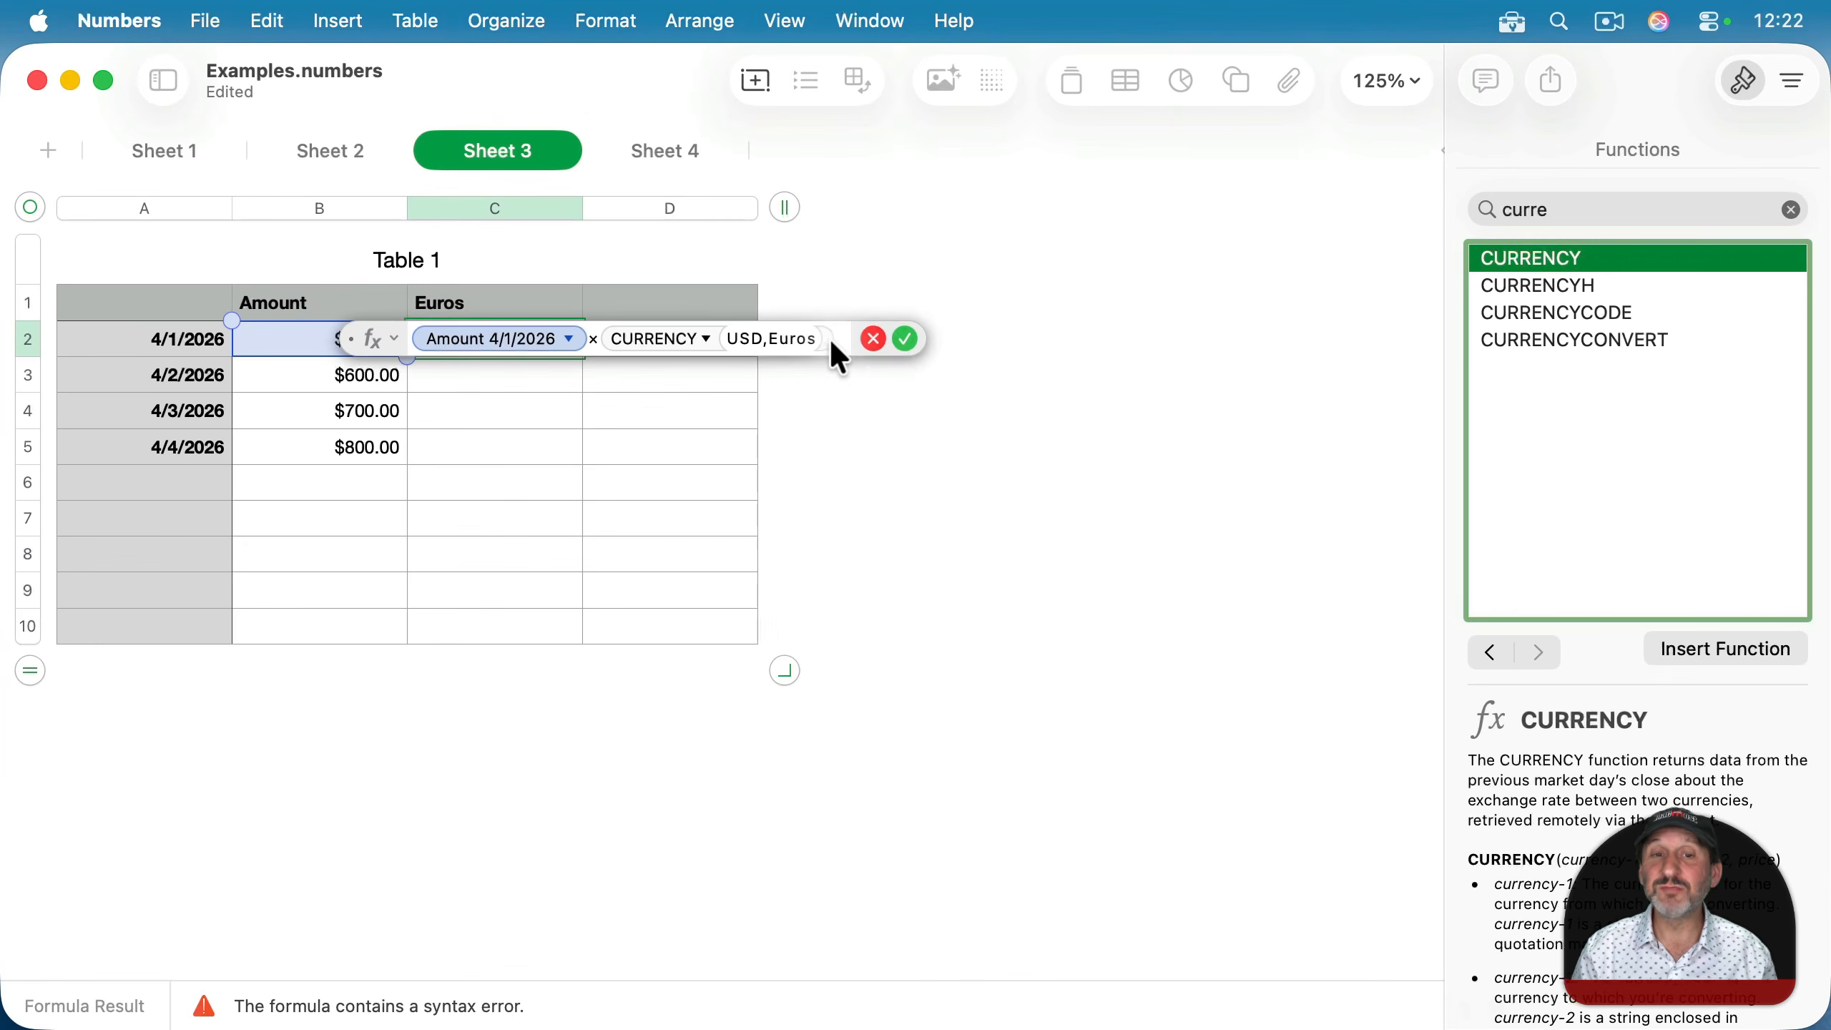
pyautogui.click(907, 338)
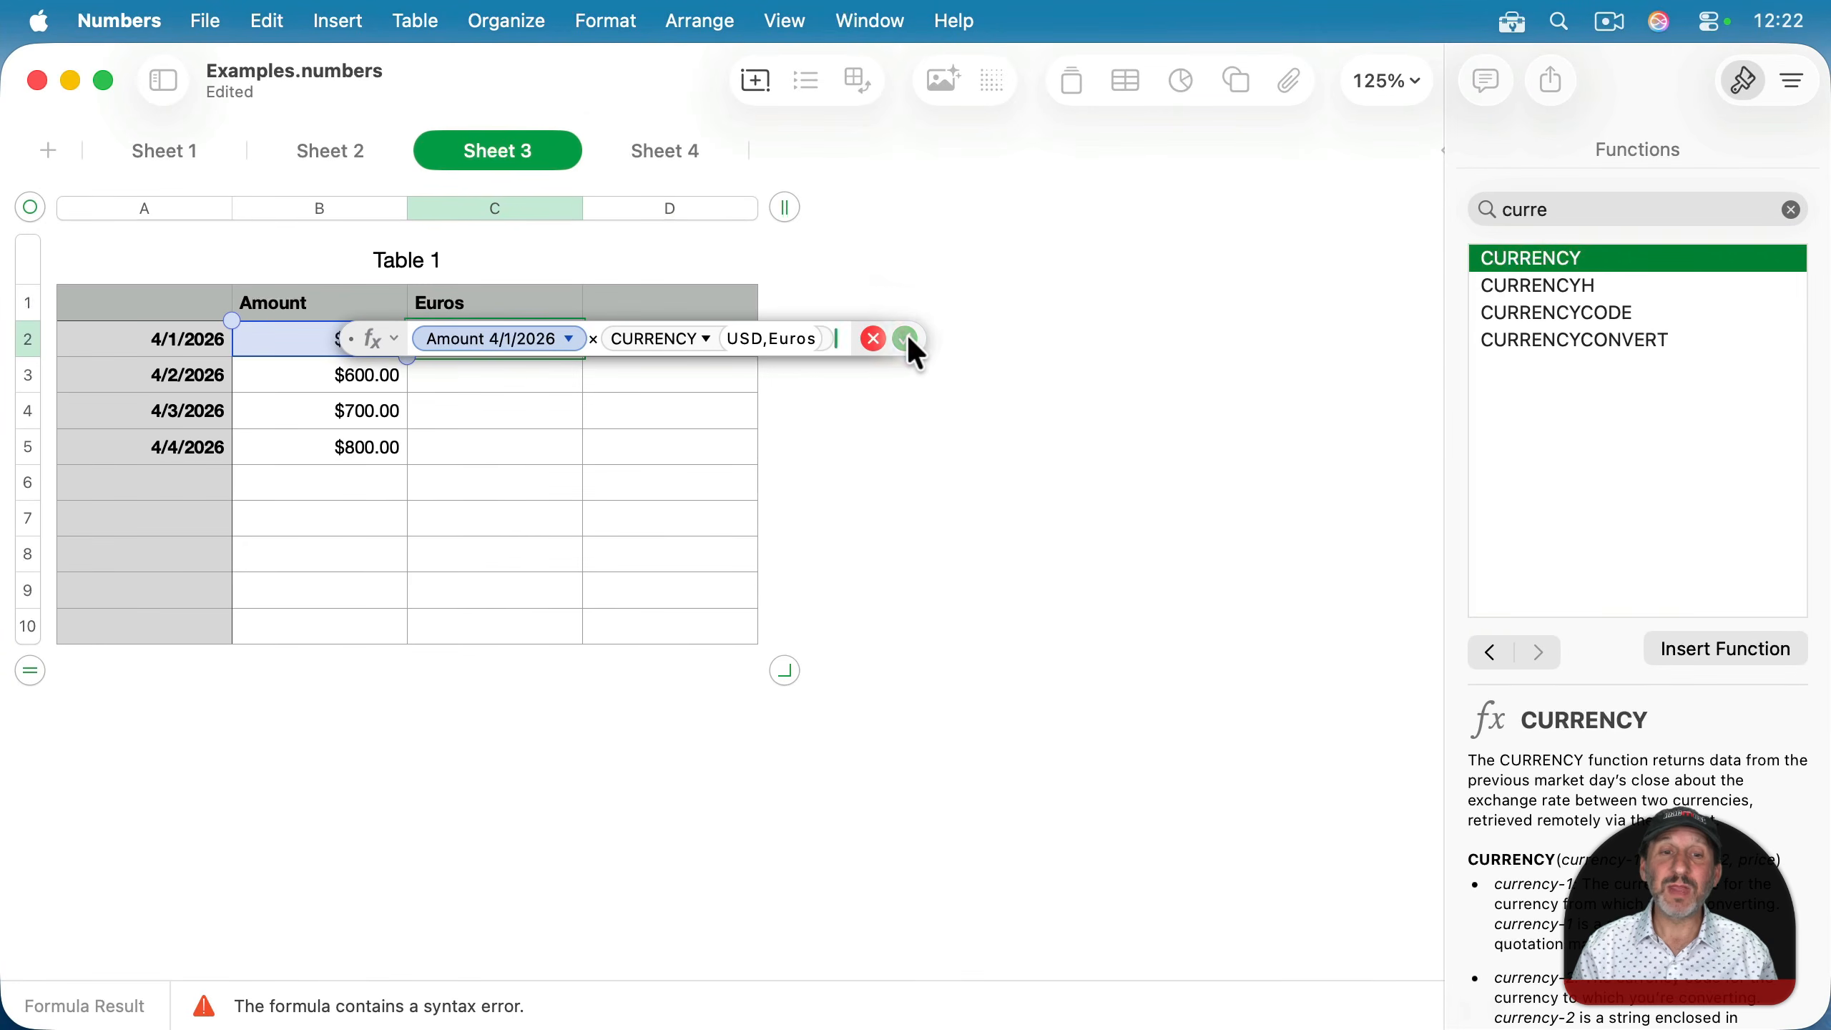
pyautogui.click(491, 335)
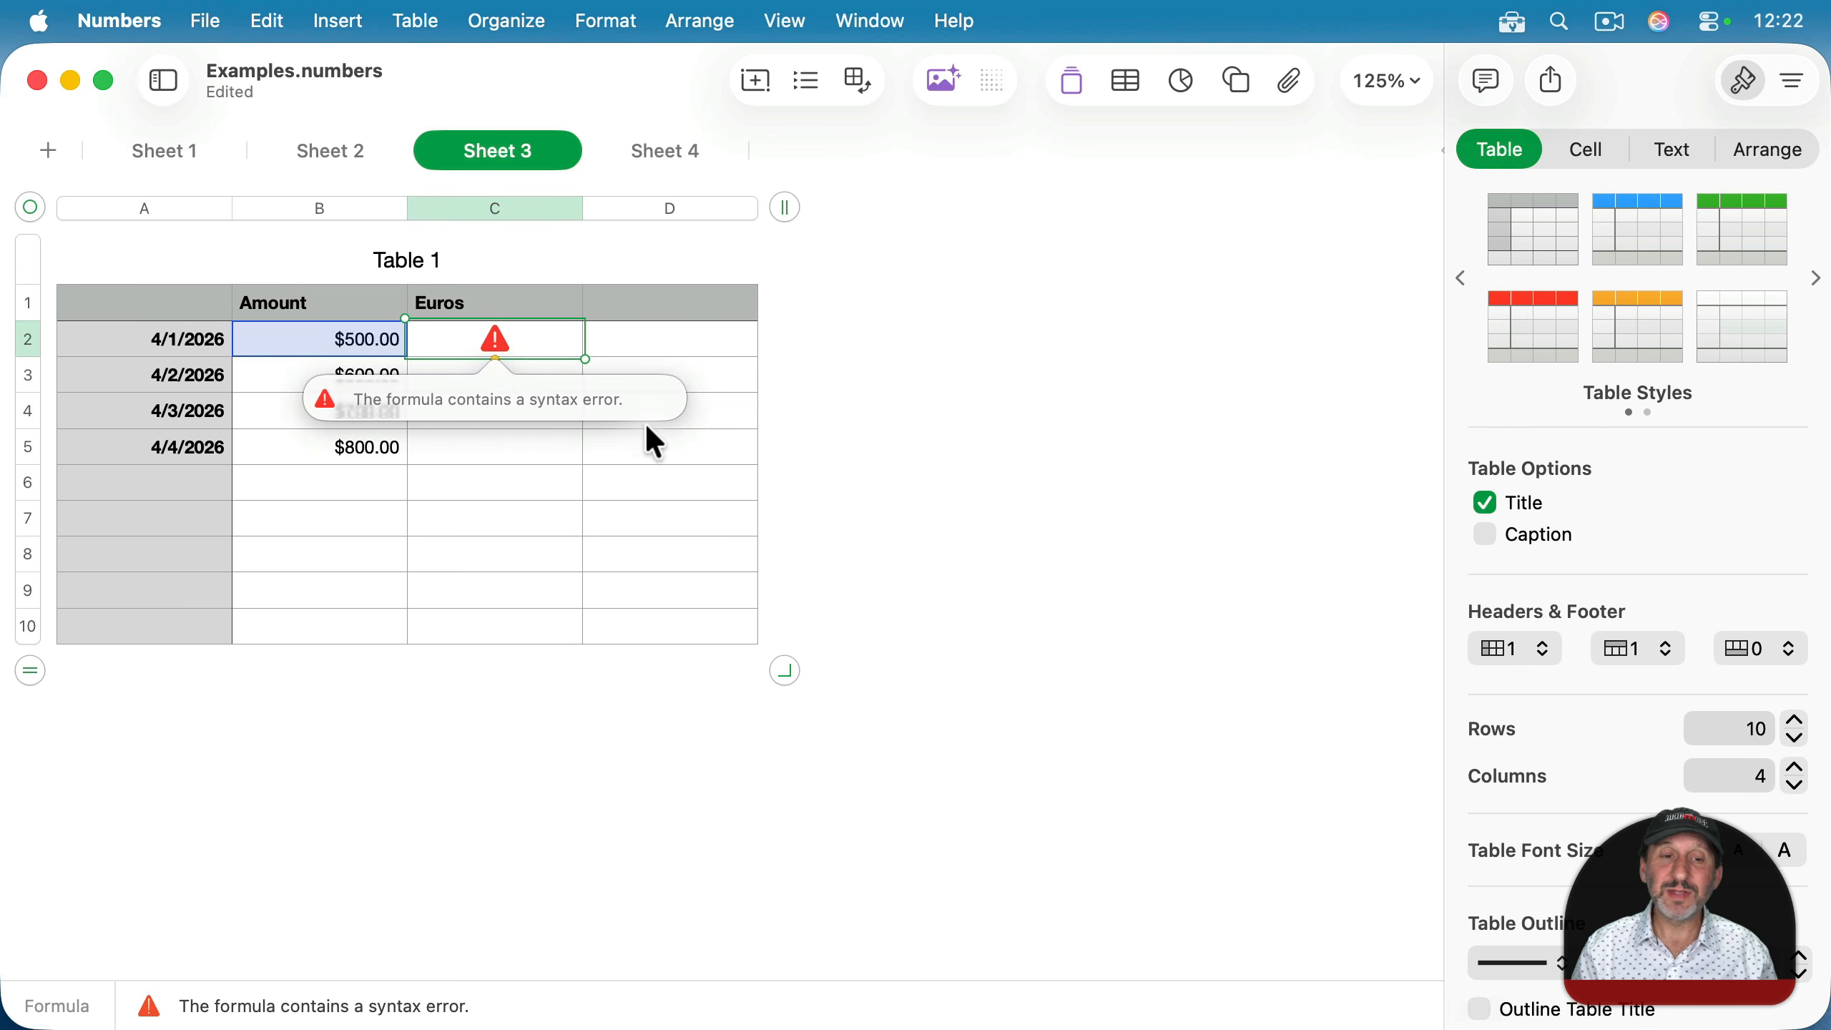
# Open the Euros formula in C2 and read the CURRENCY function's reference for its arguments, notes and examples.
pyautogui.doubleClick(552, 353)
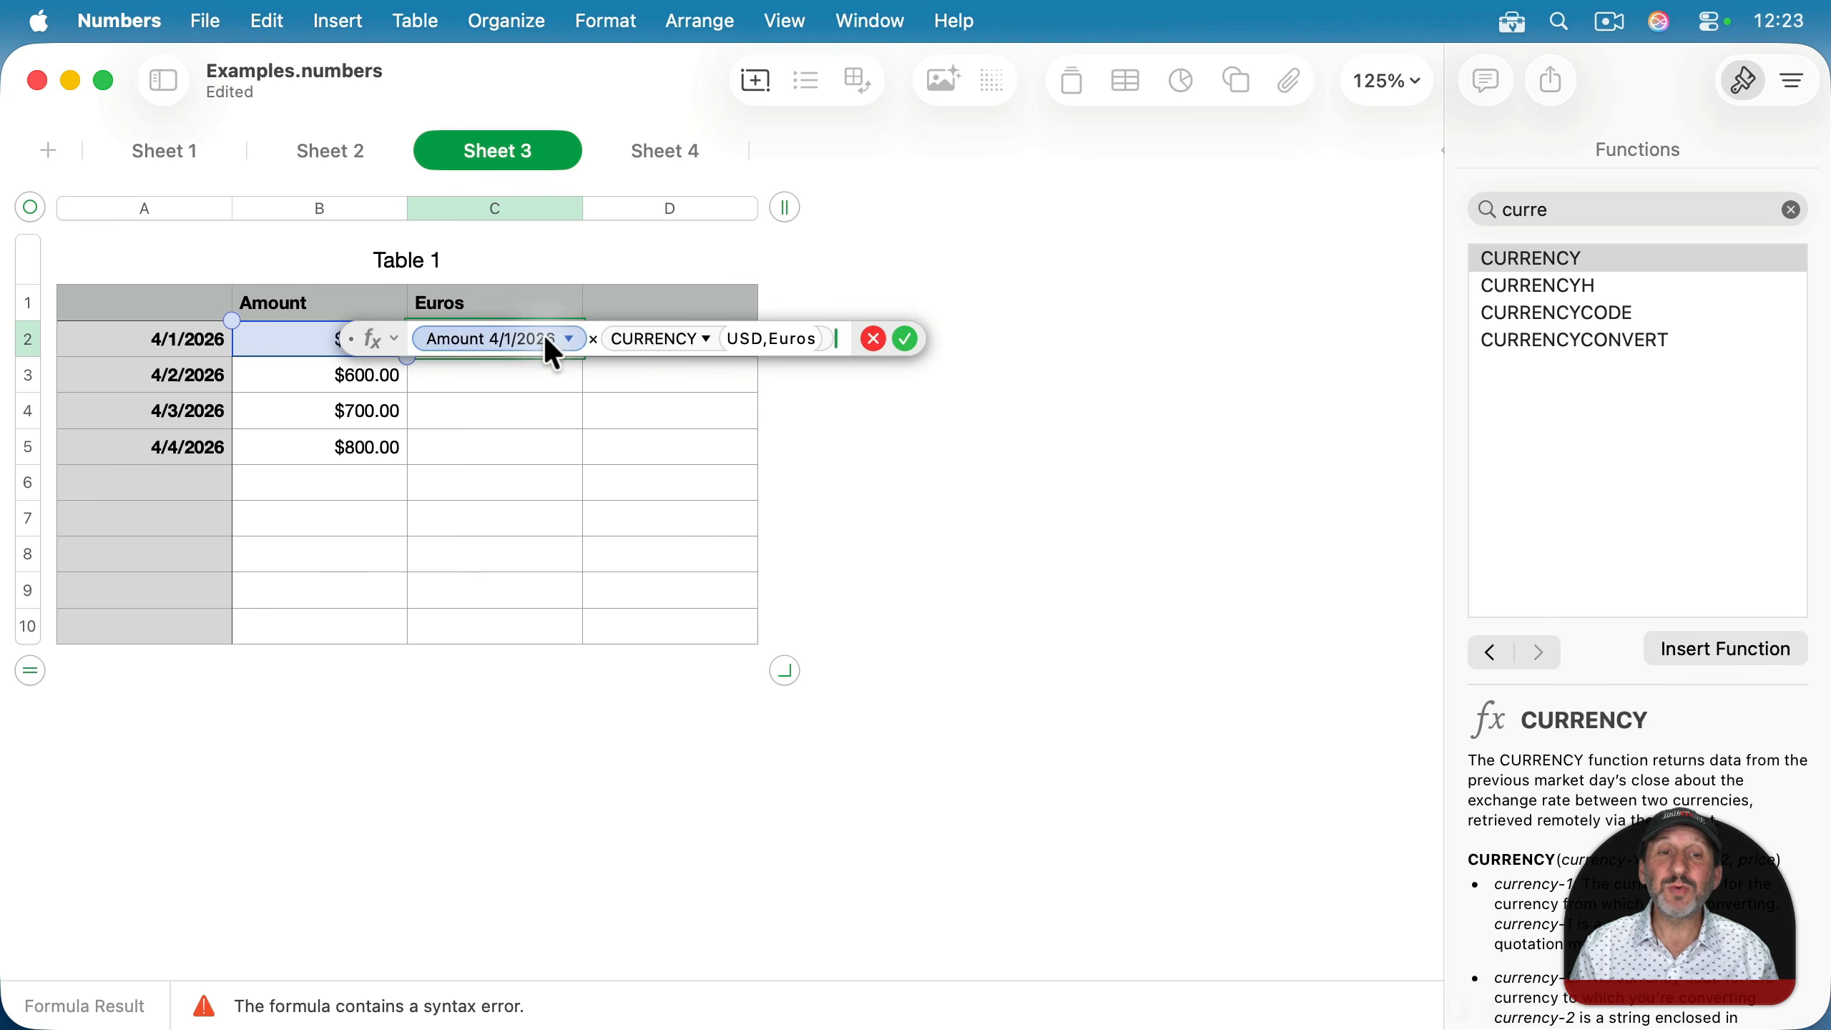
pyautogui.click(651, 340)
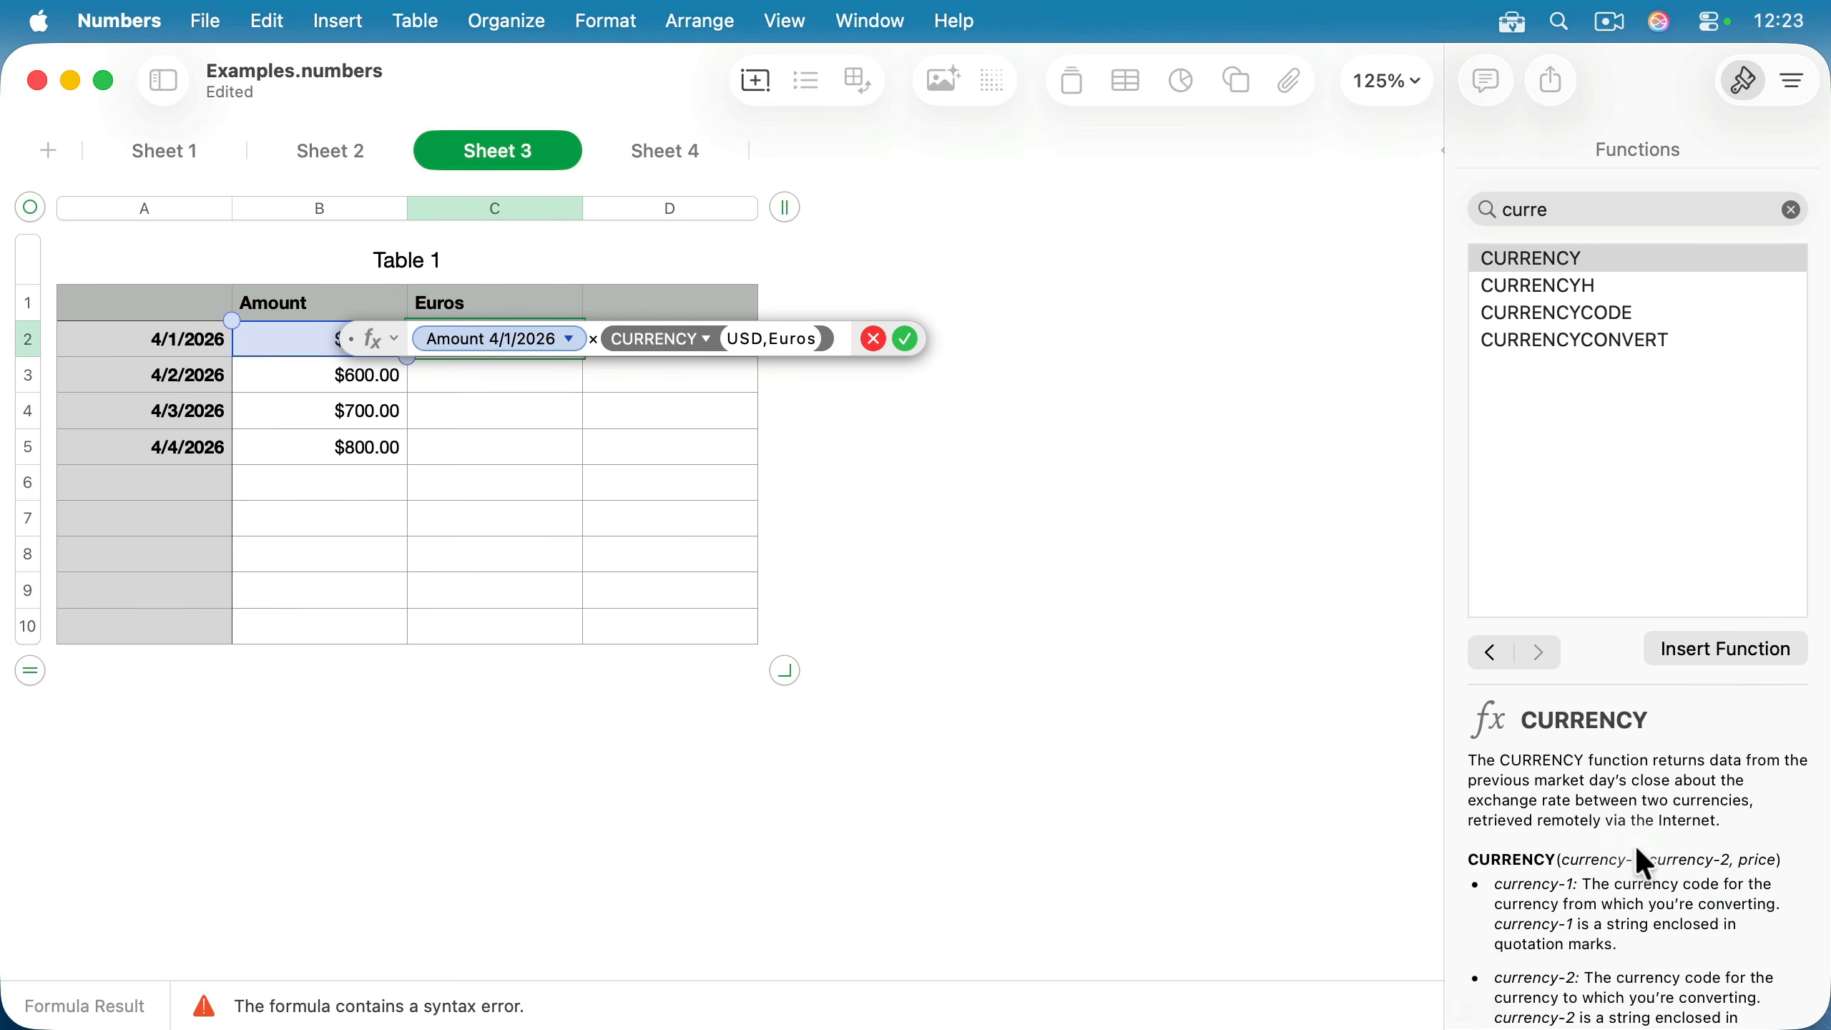
pyautogui.scroll(-4, 1635, 846)
pyautogui.scroll(2, 1634, 842)
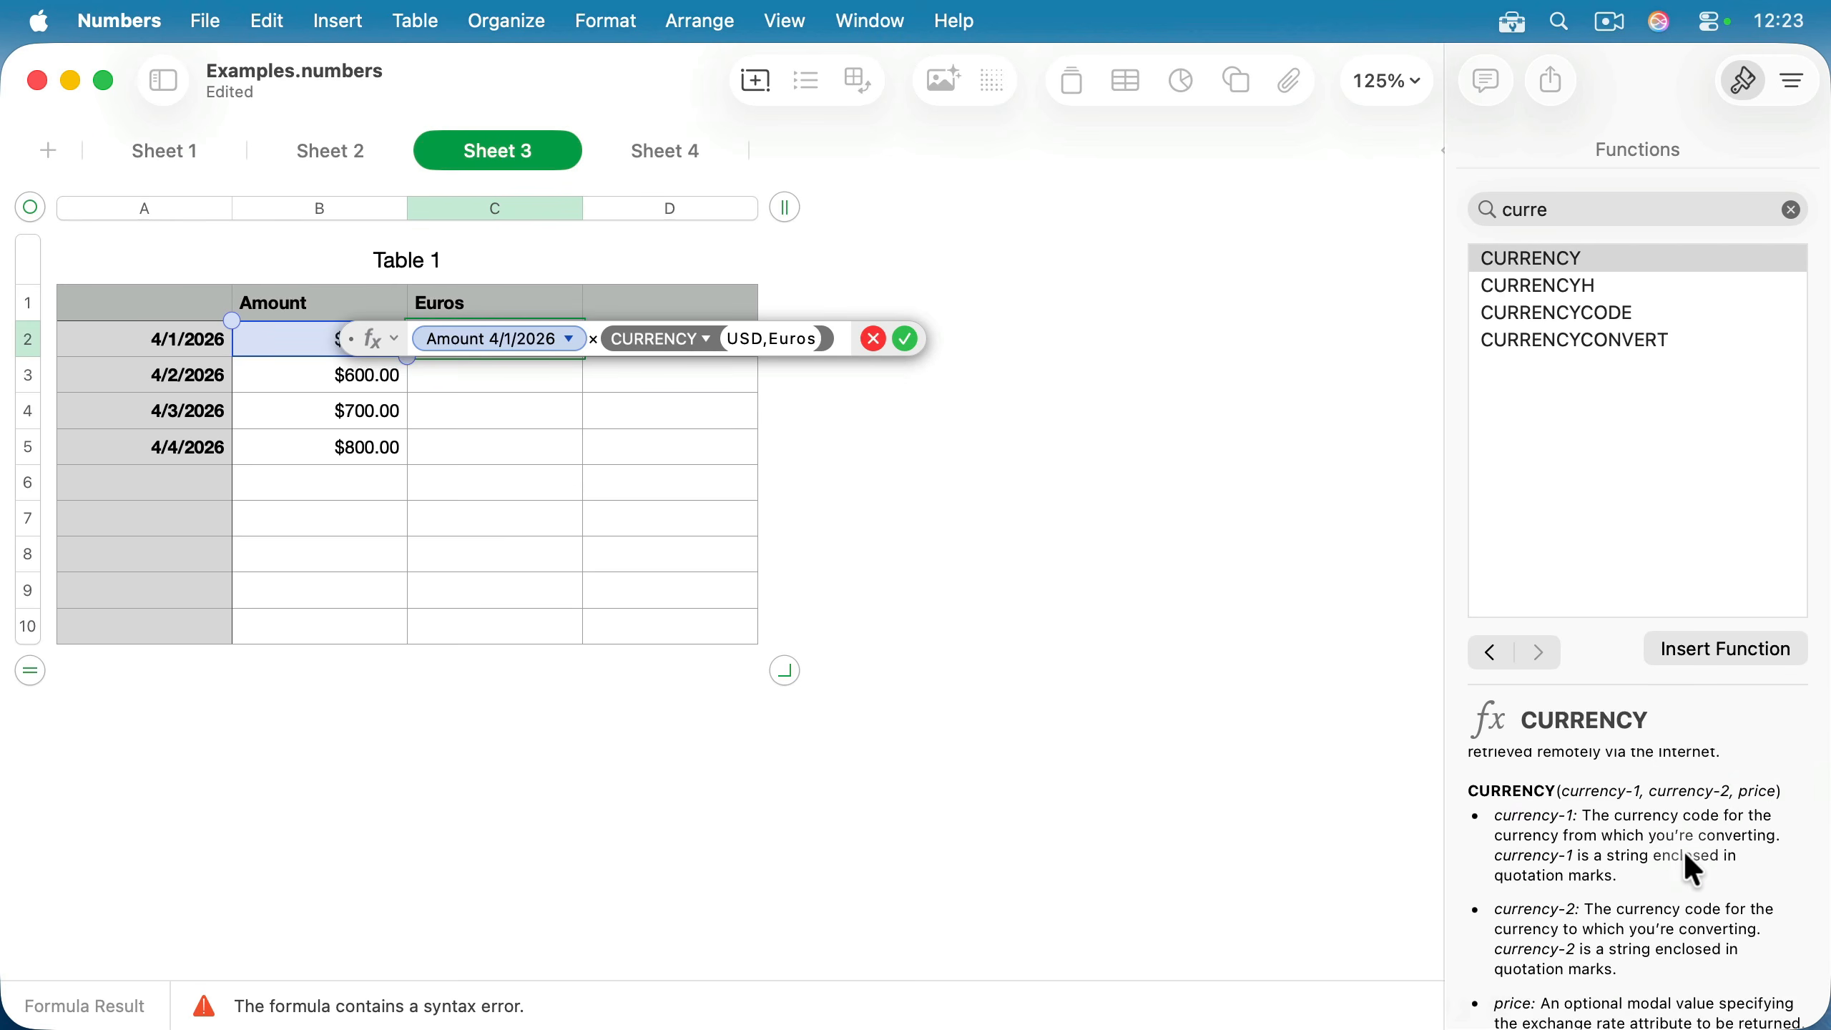
pyautogui.scroll(-3, 1683, 858)
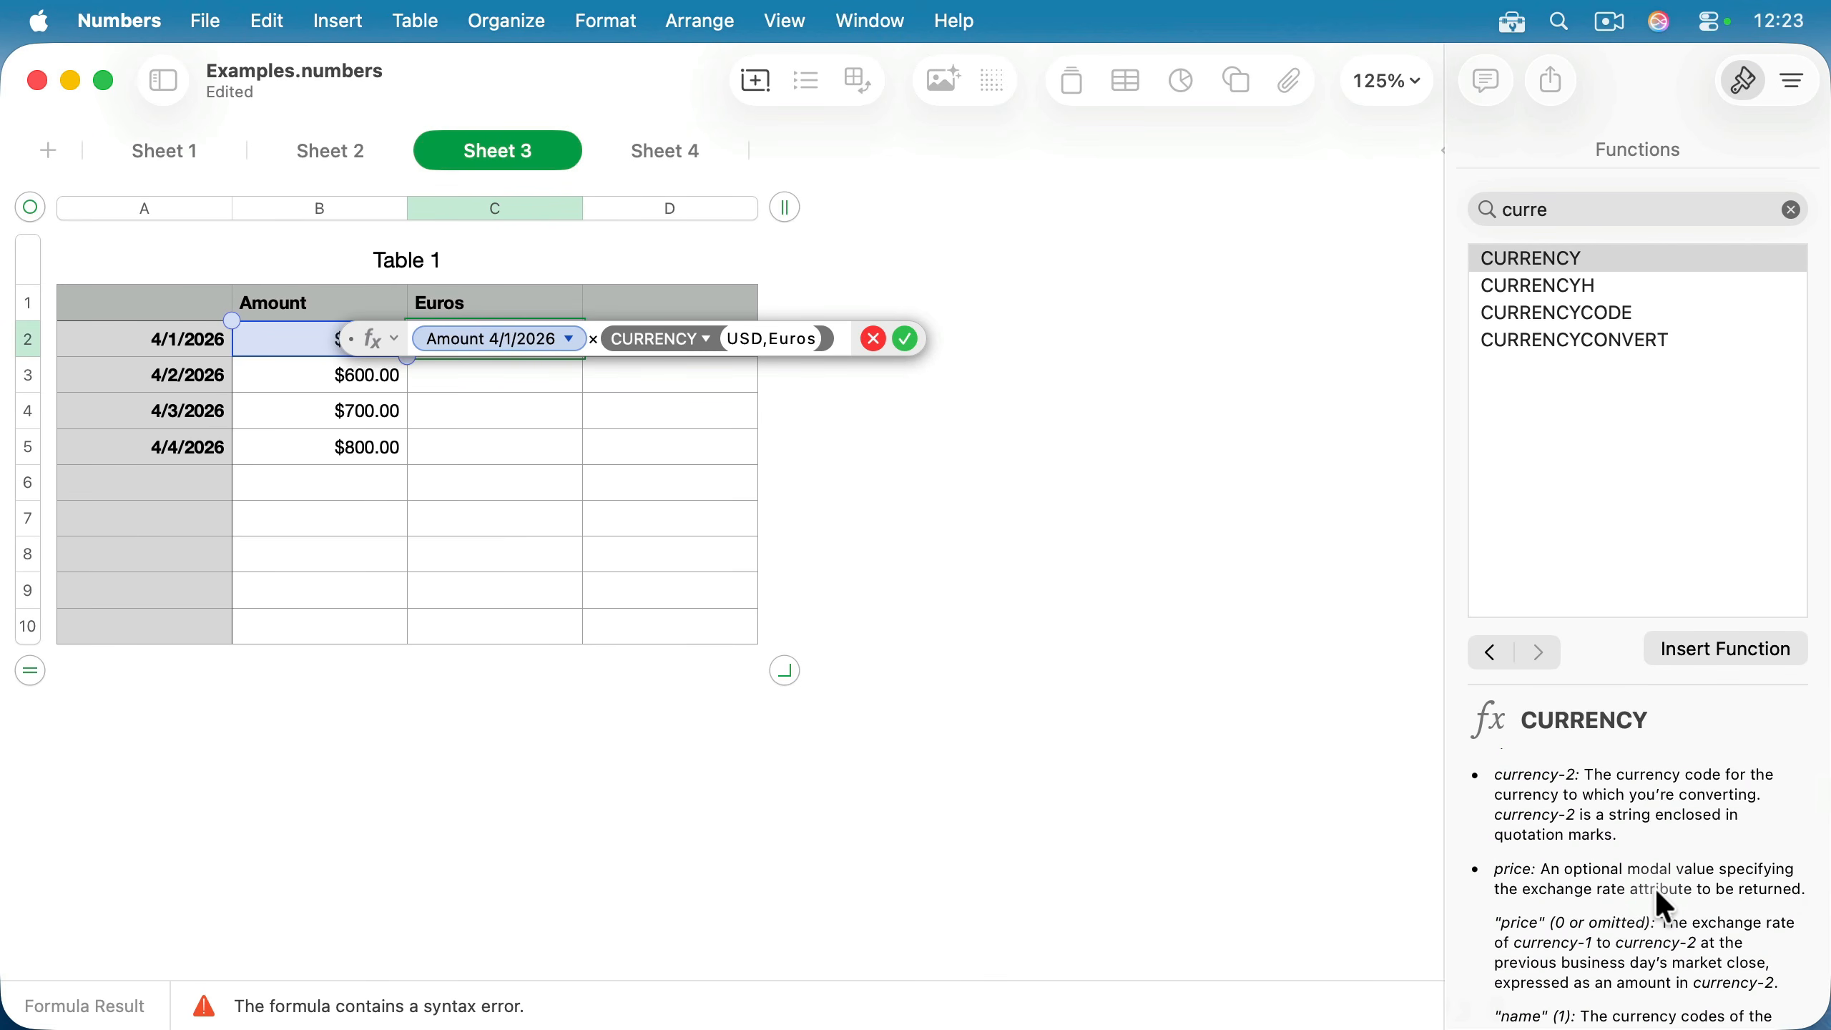
pyautogui.scroll(-6, 1654, 884)
pyautogui.scroll(-10, 1655, 888)
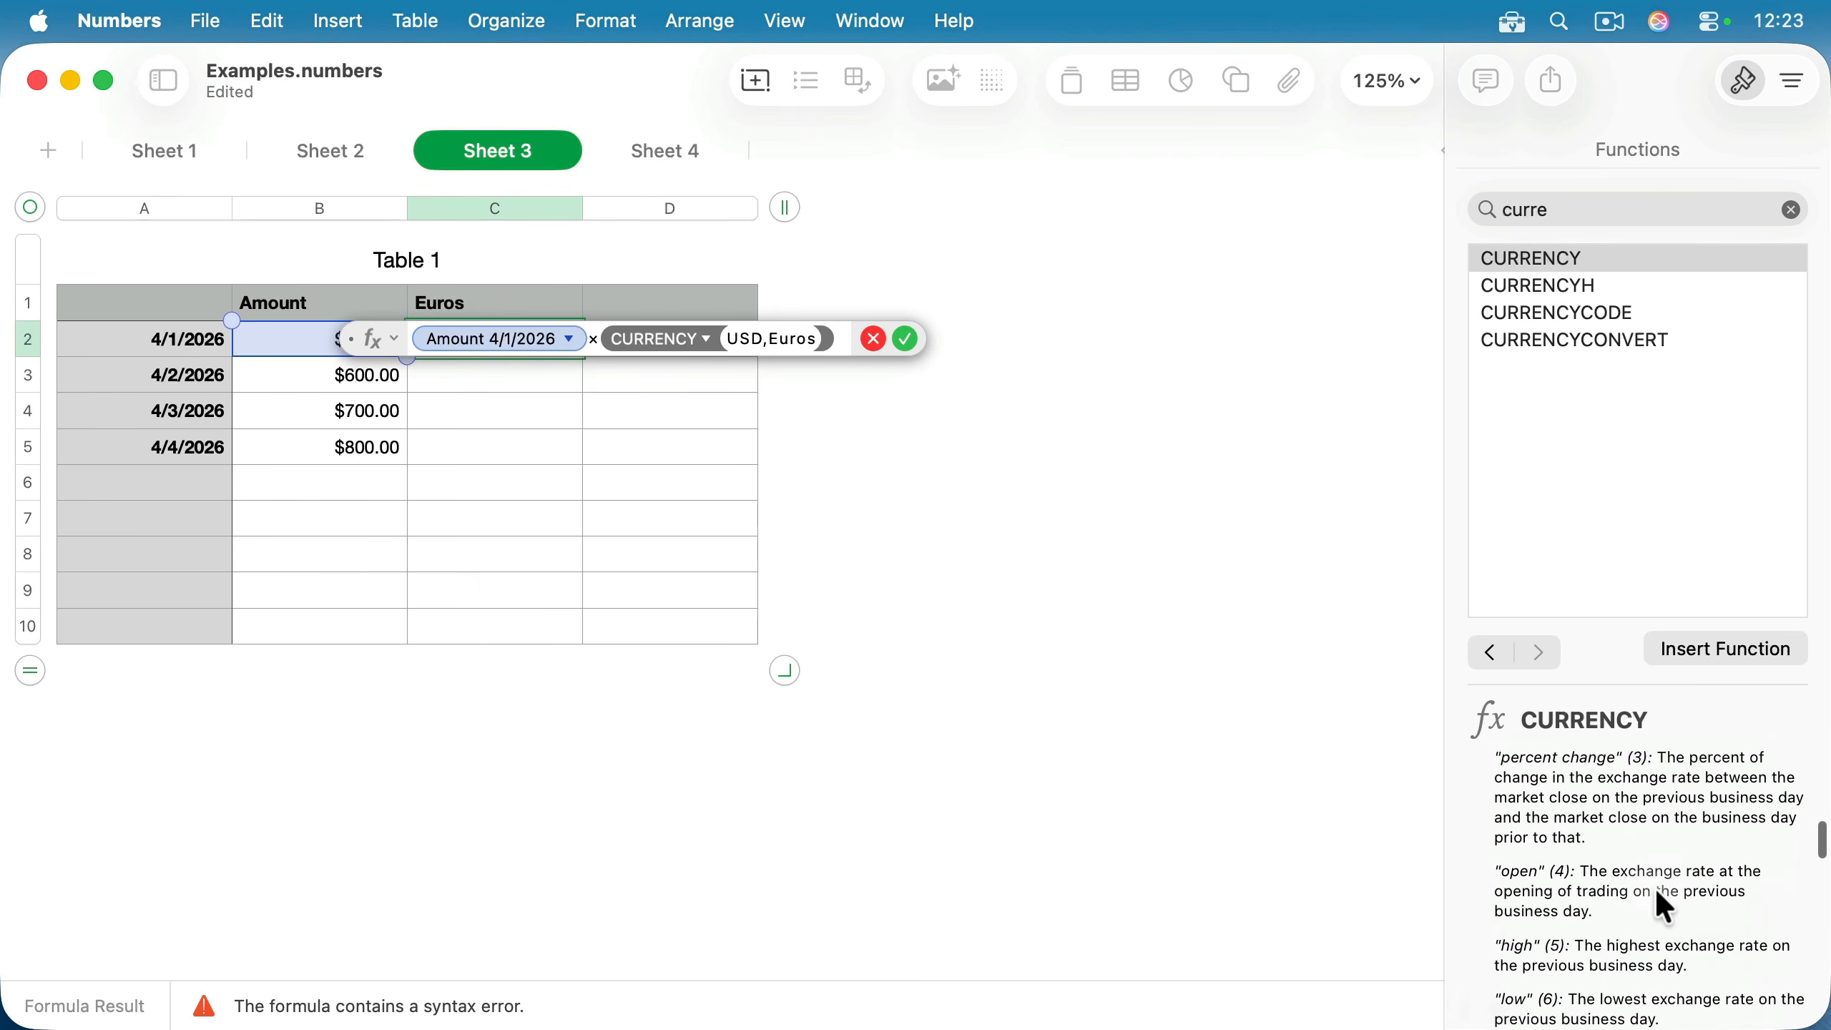
pyautogui.scroll(-5, 1655, 889)
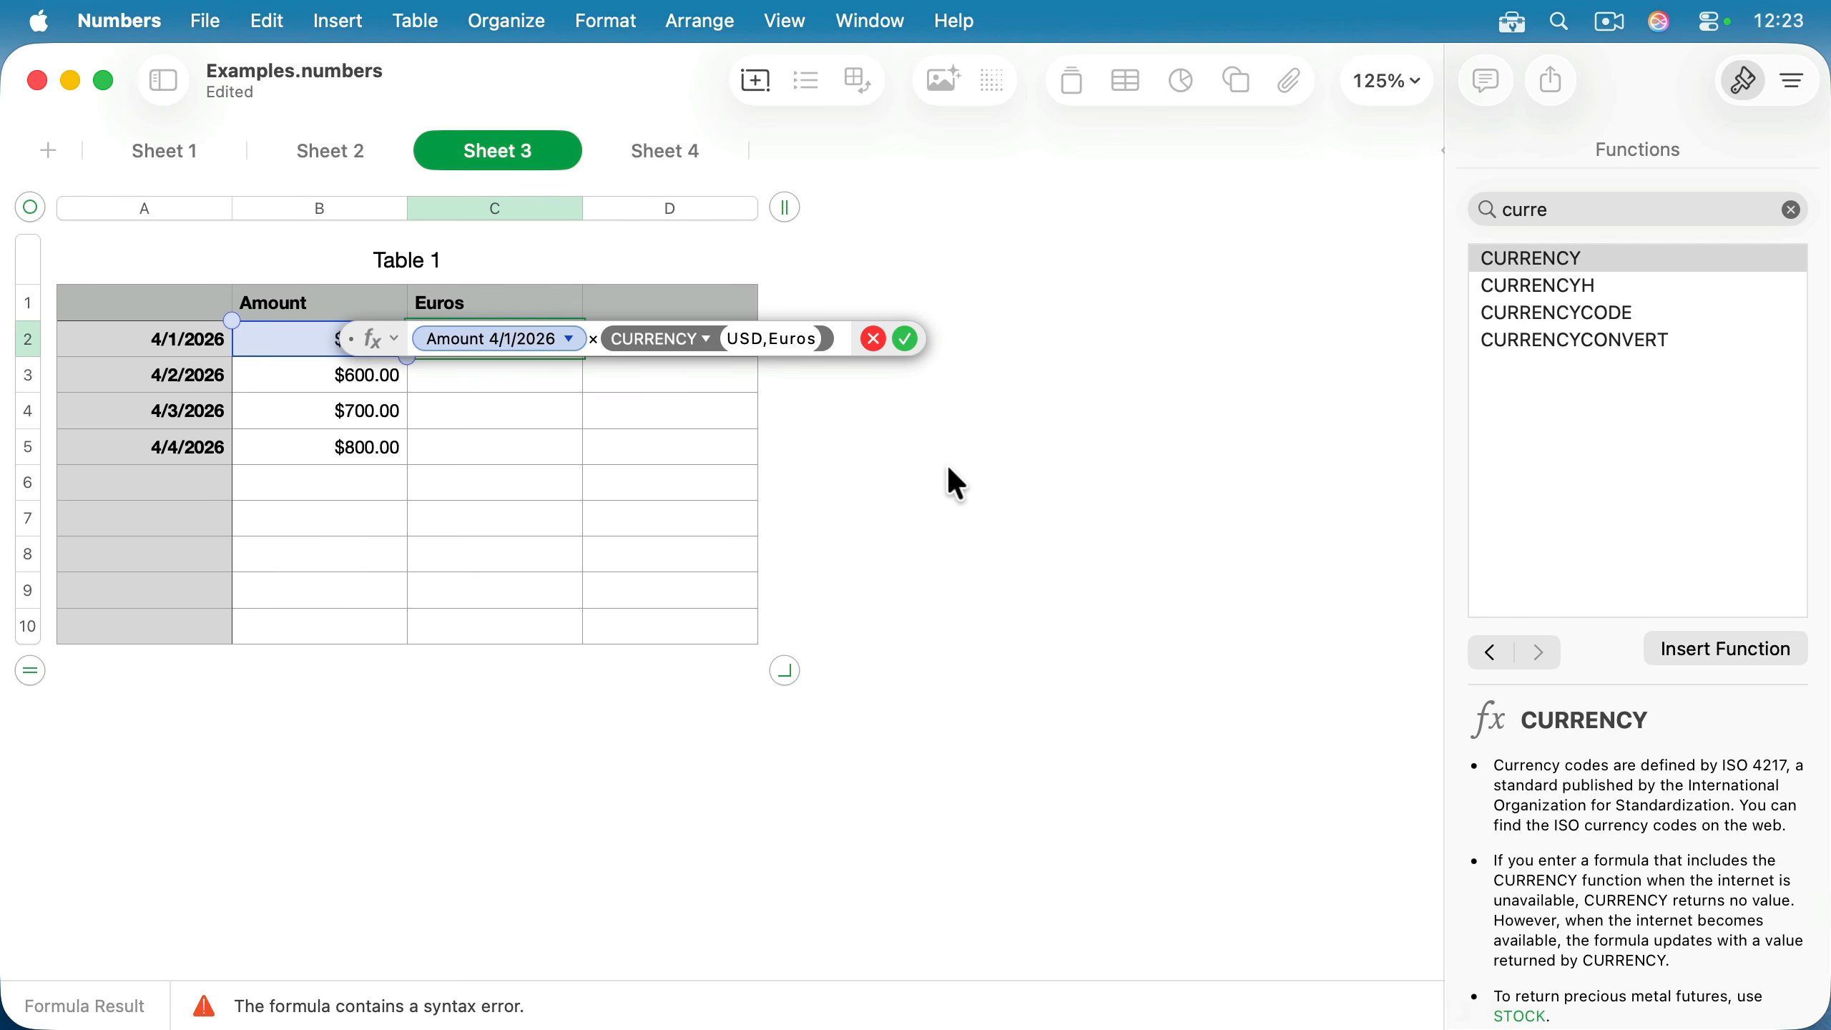
pyautogui.scroll(-5, 1638, 845)
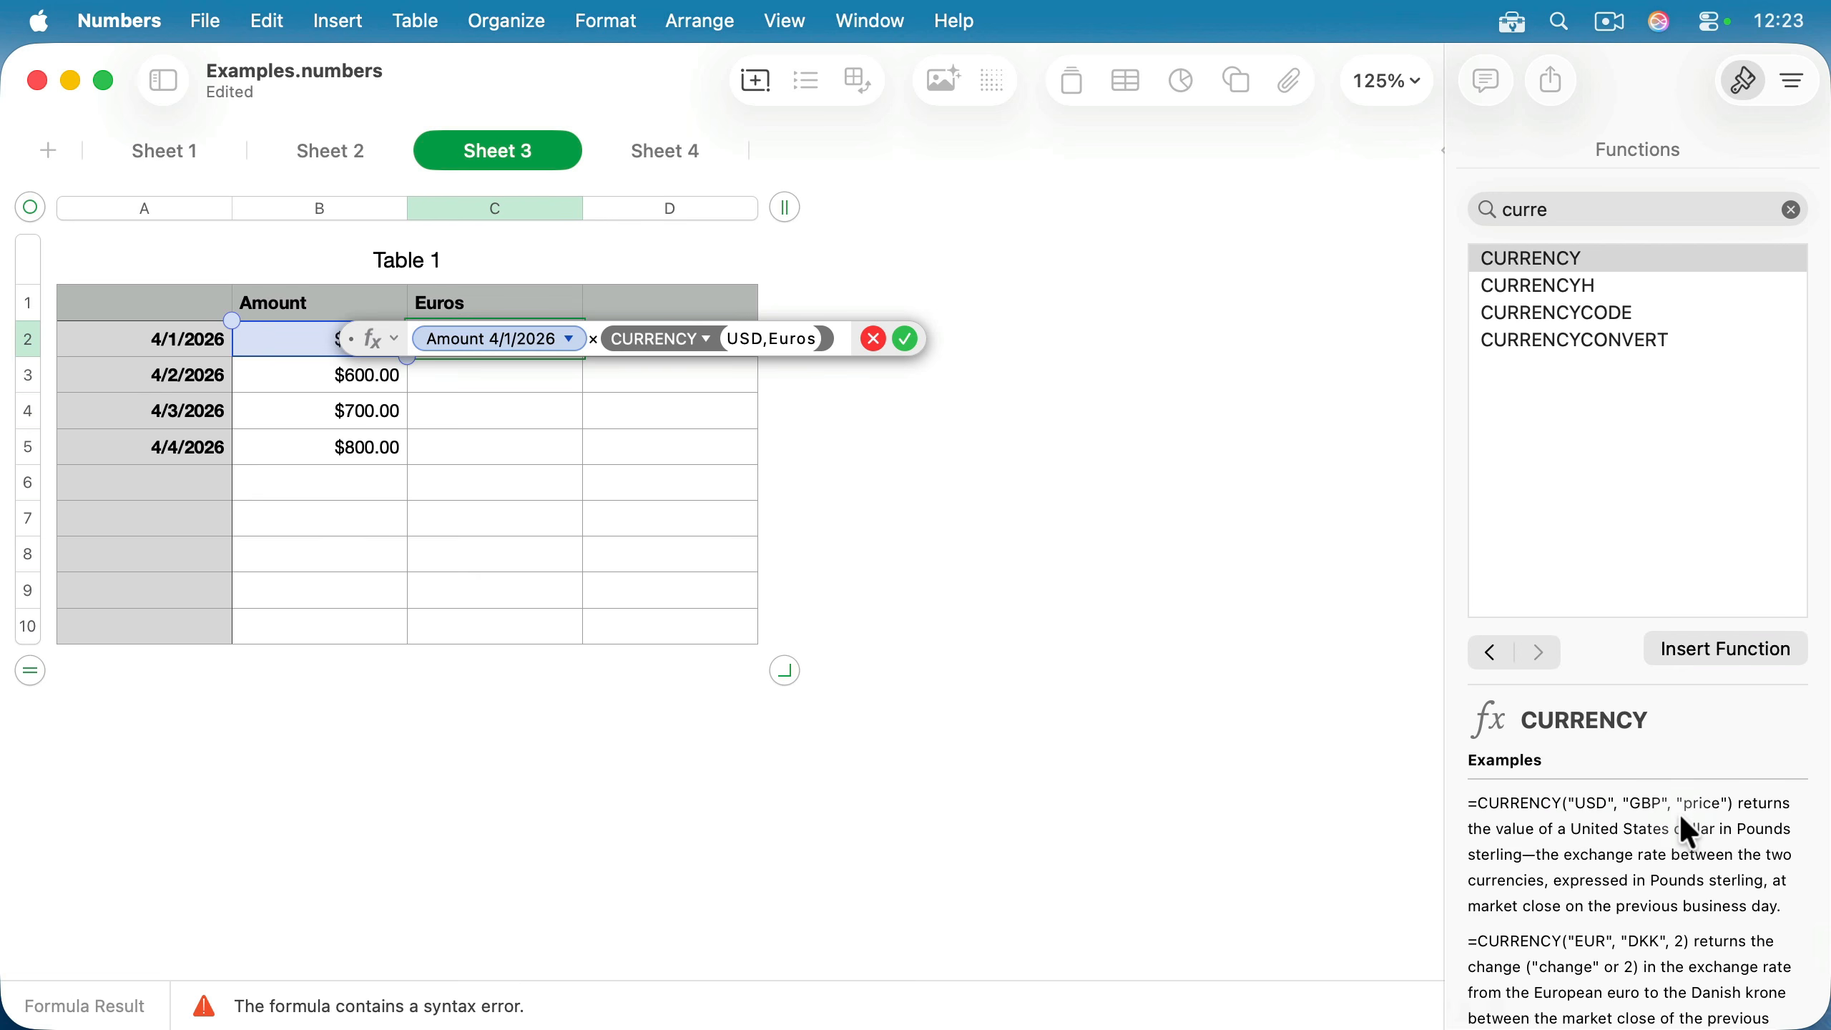
pyautogui.scroll(8, 1679, 814)
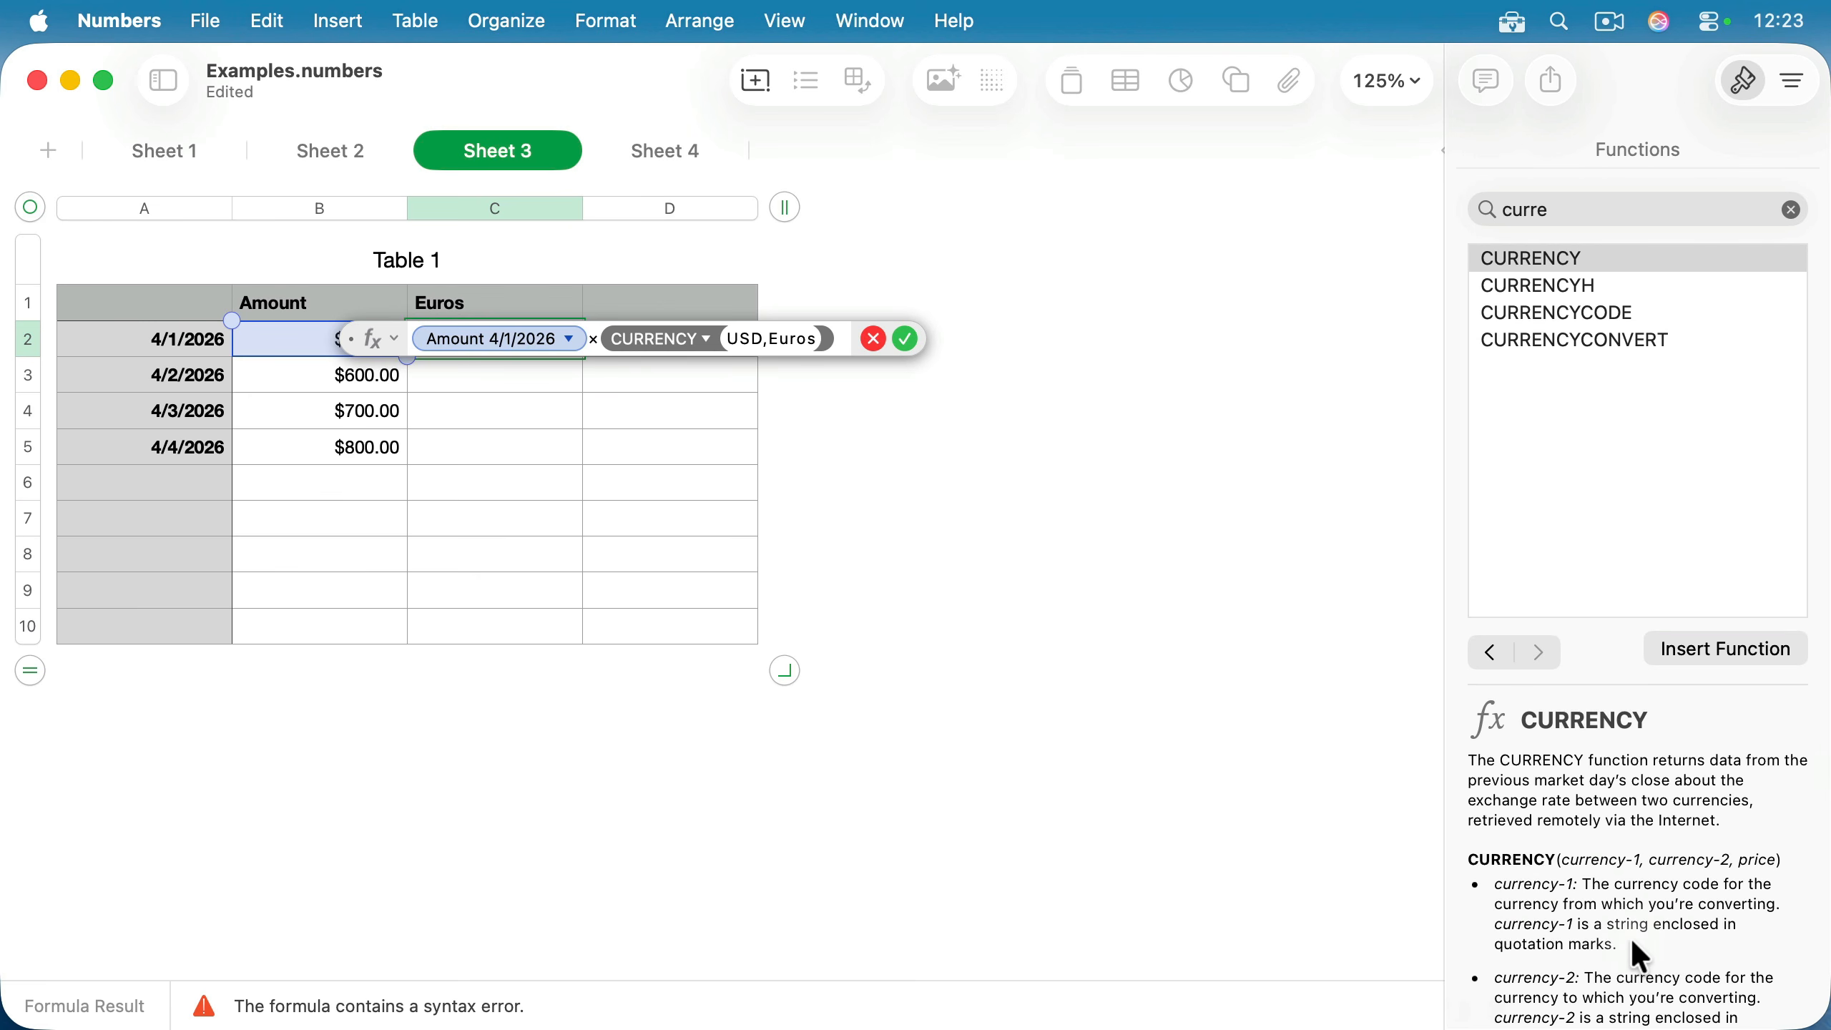
# Correct the CURRENCY arguments in the Euros formula in C2 to the quoted currency codes "USD","EUR".
pyautogui.click(727, 339)
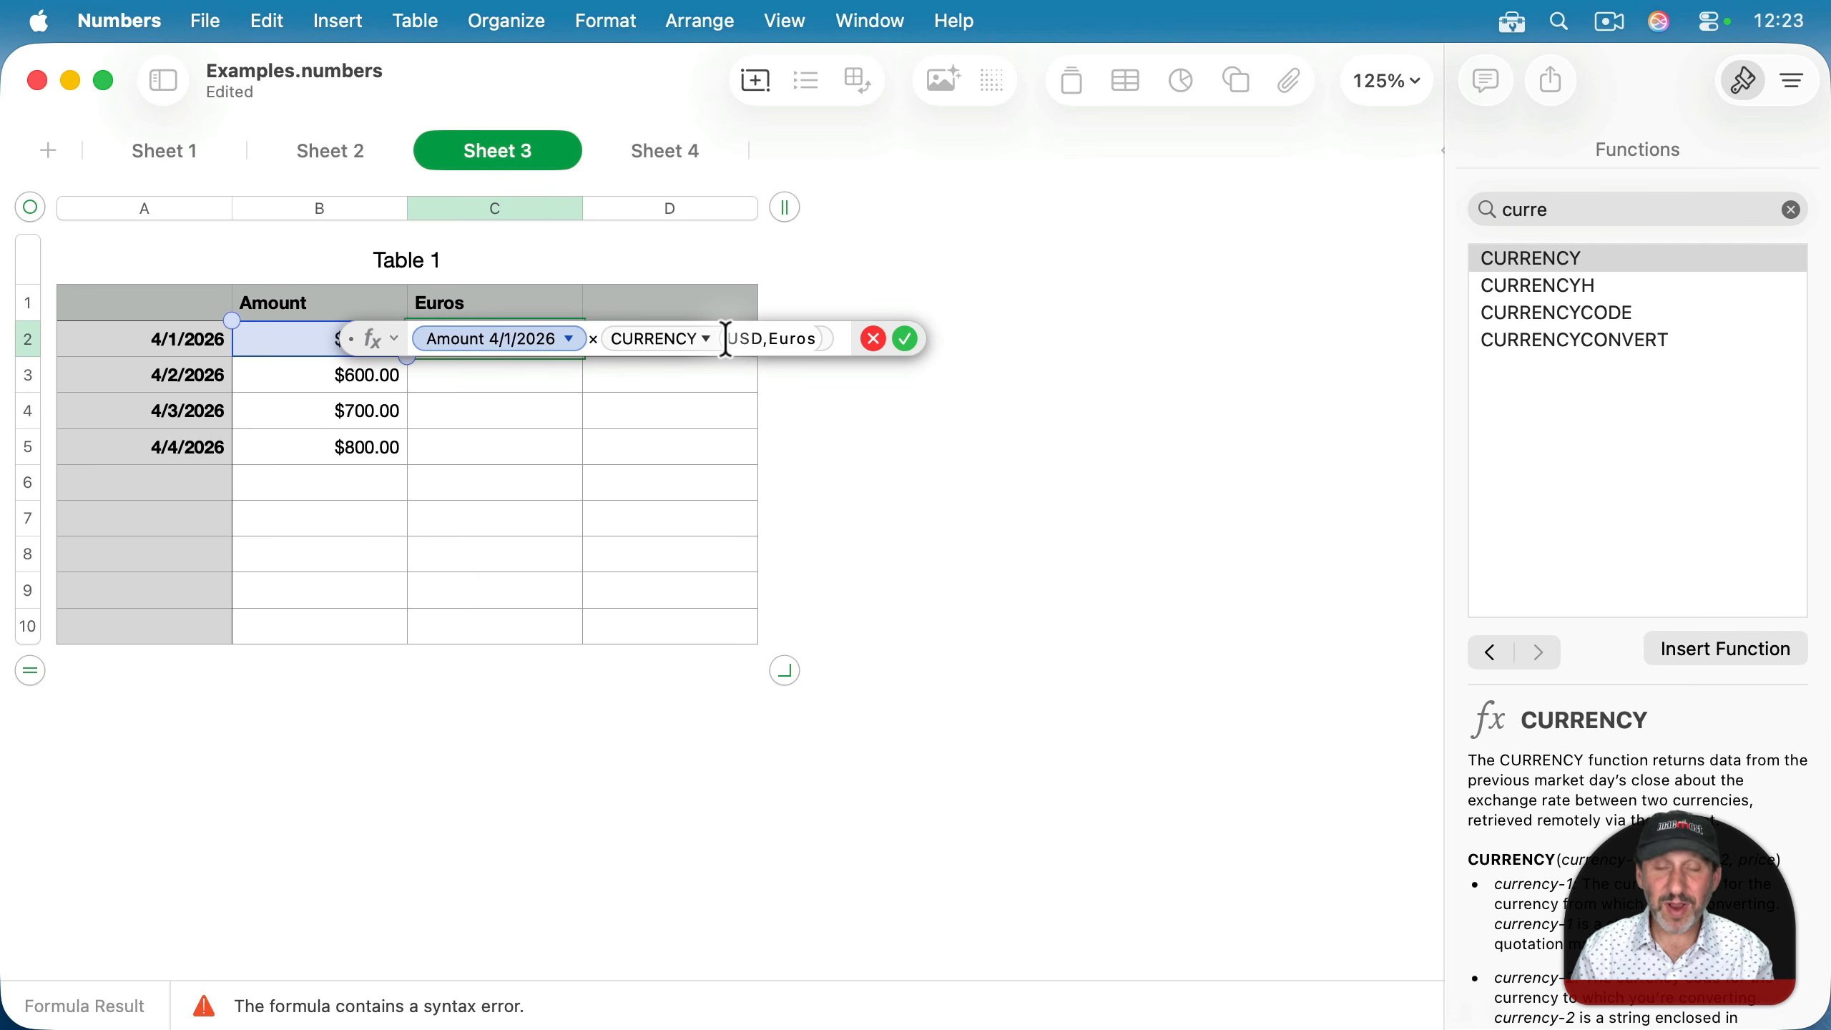
pyautogui.write('"')
pyautogui.click(771, 339)
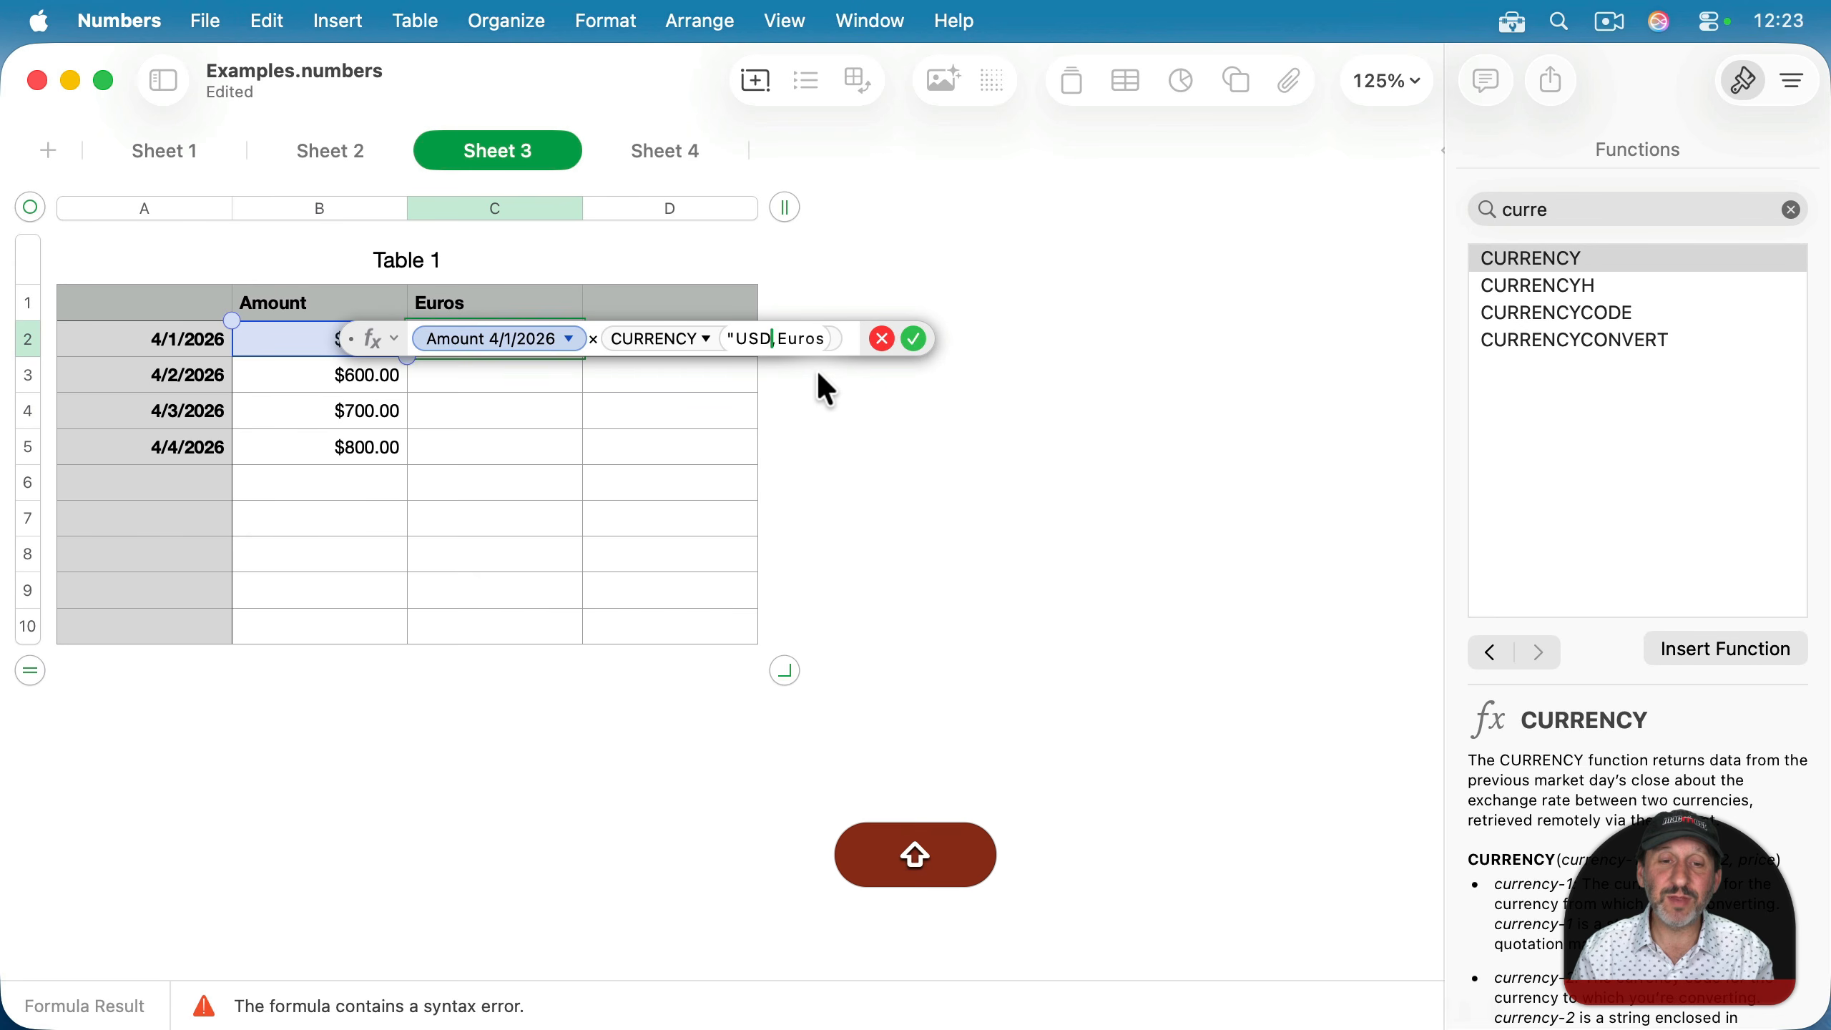
pyautogui.write('"')
pyautogui.write(',"')
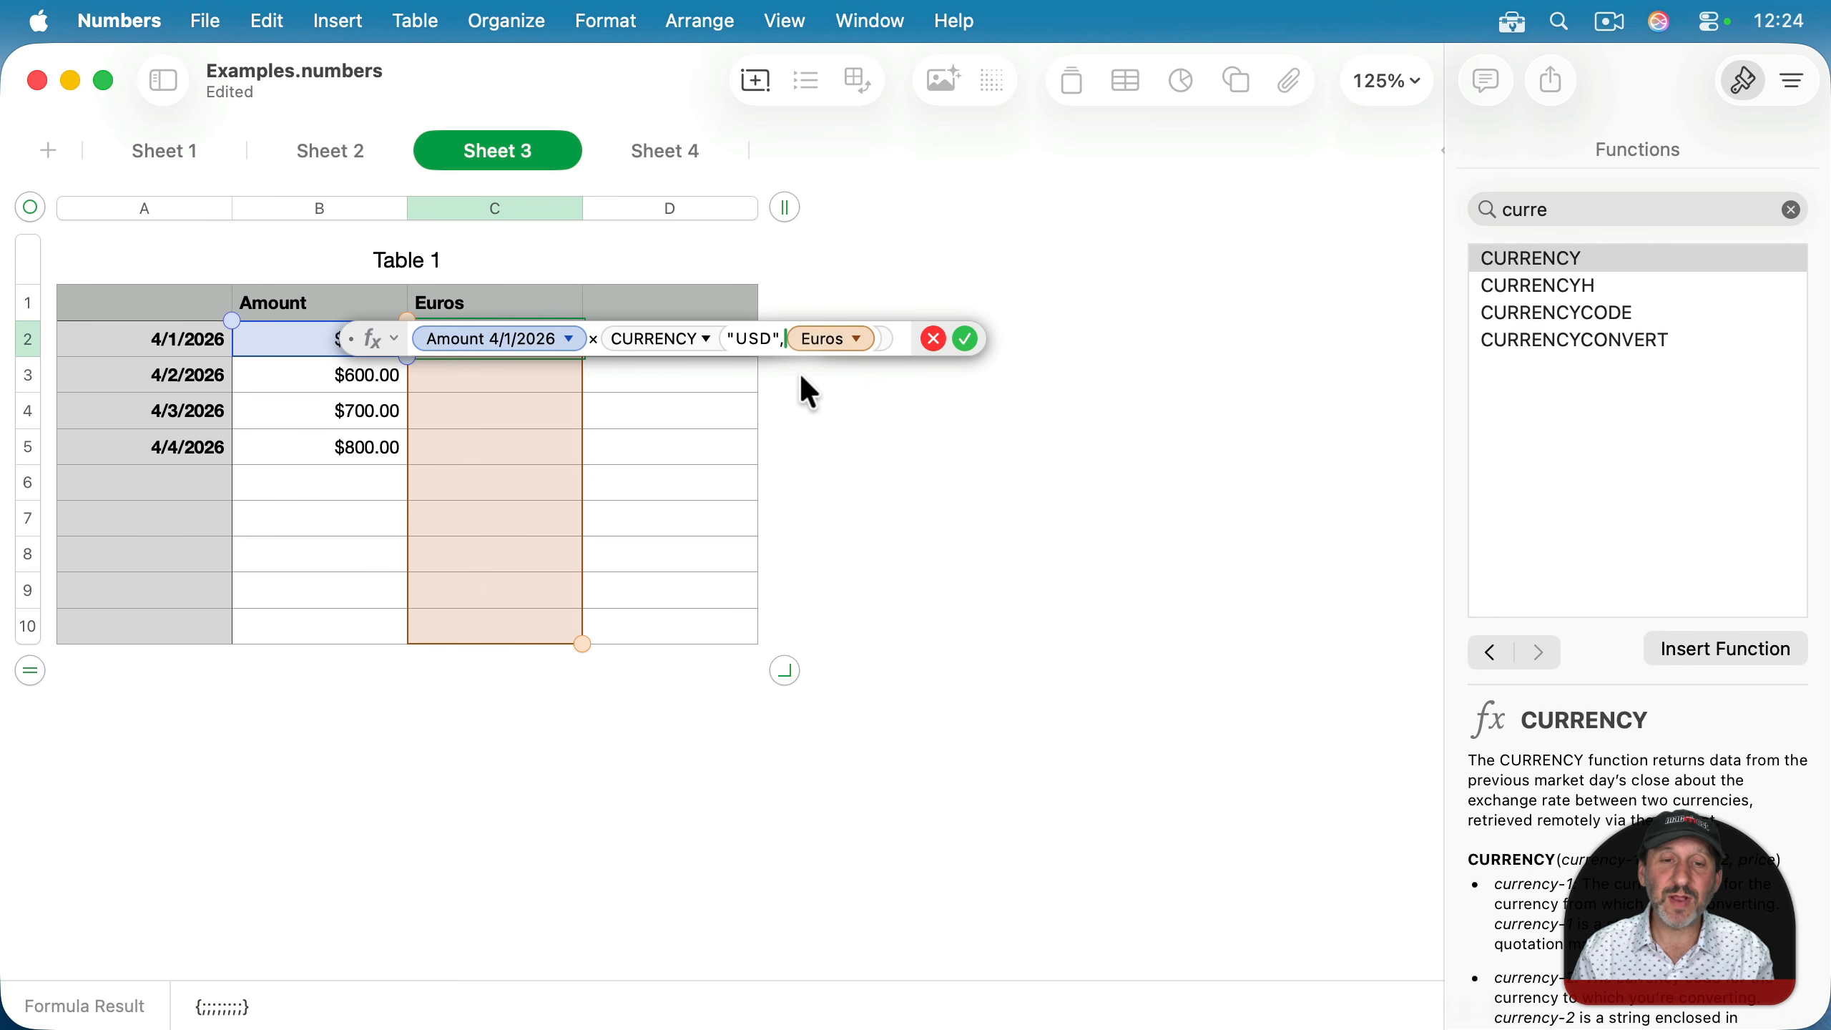
pyautogui.click(880, 339)
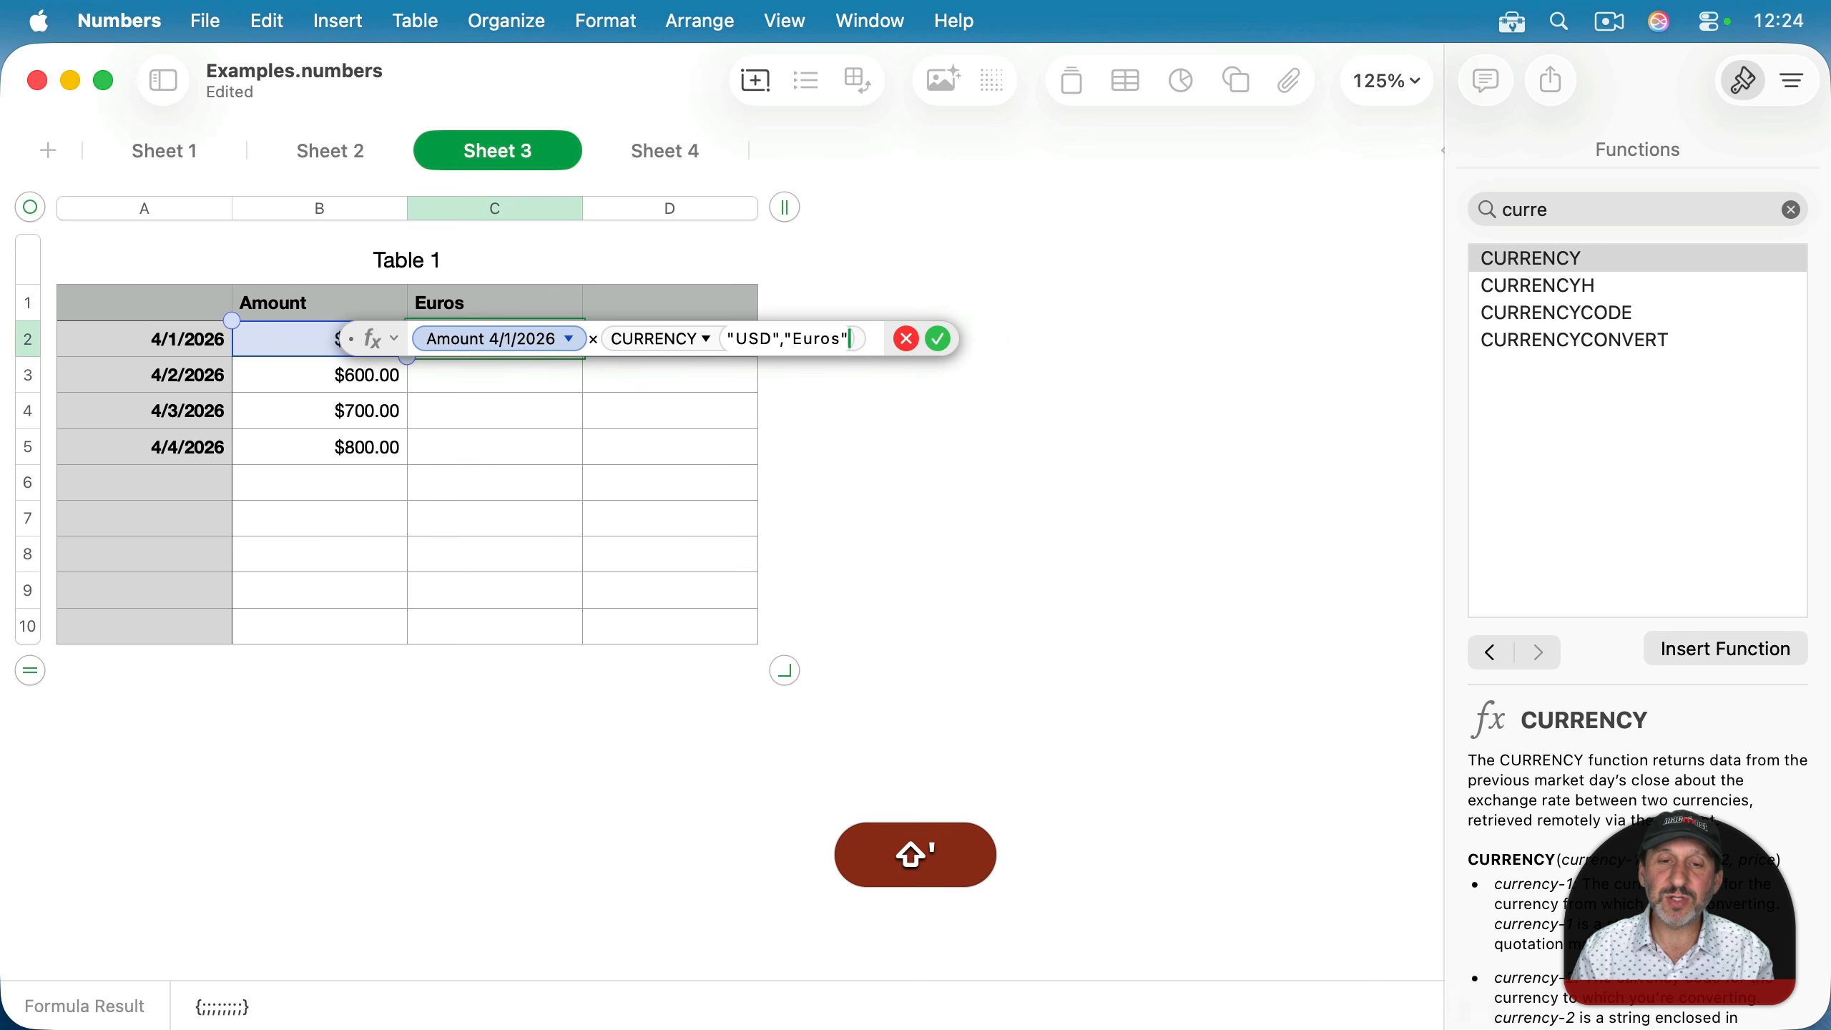
pyautogui.write('"')
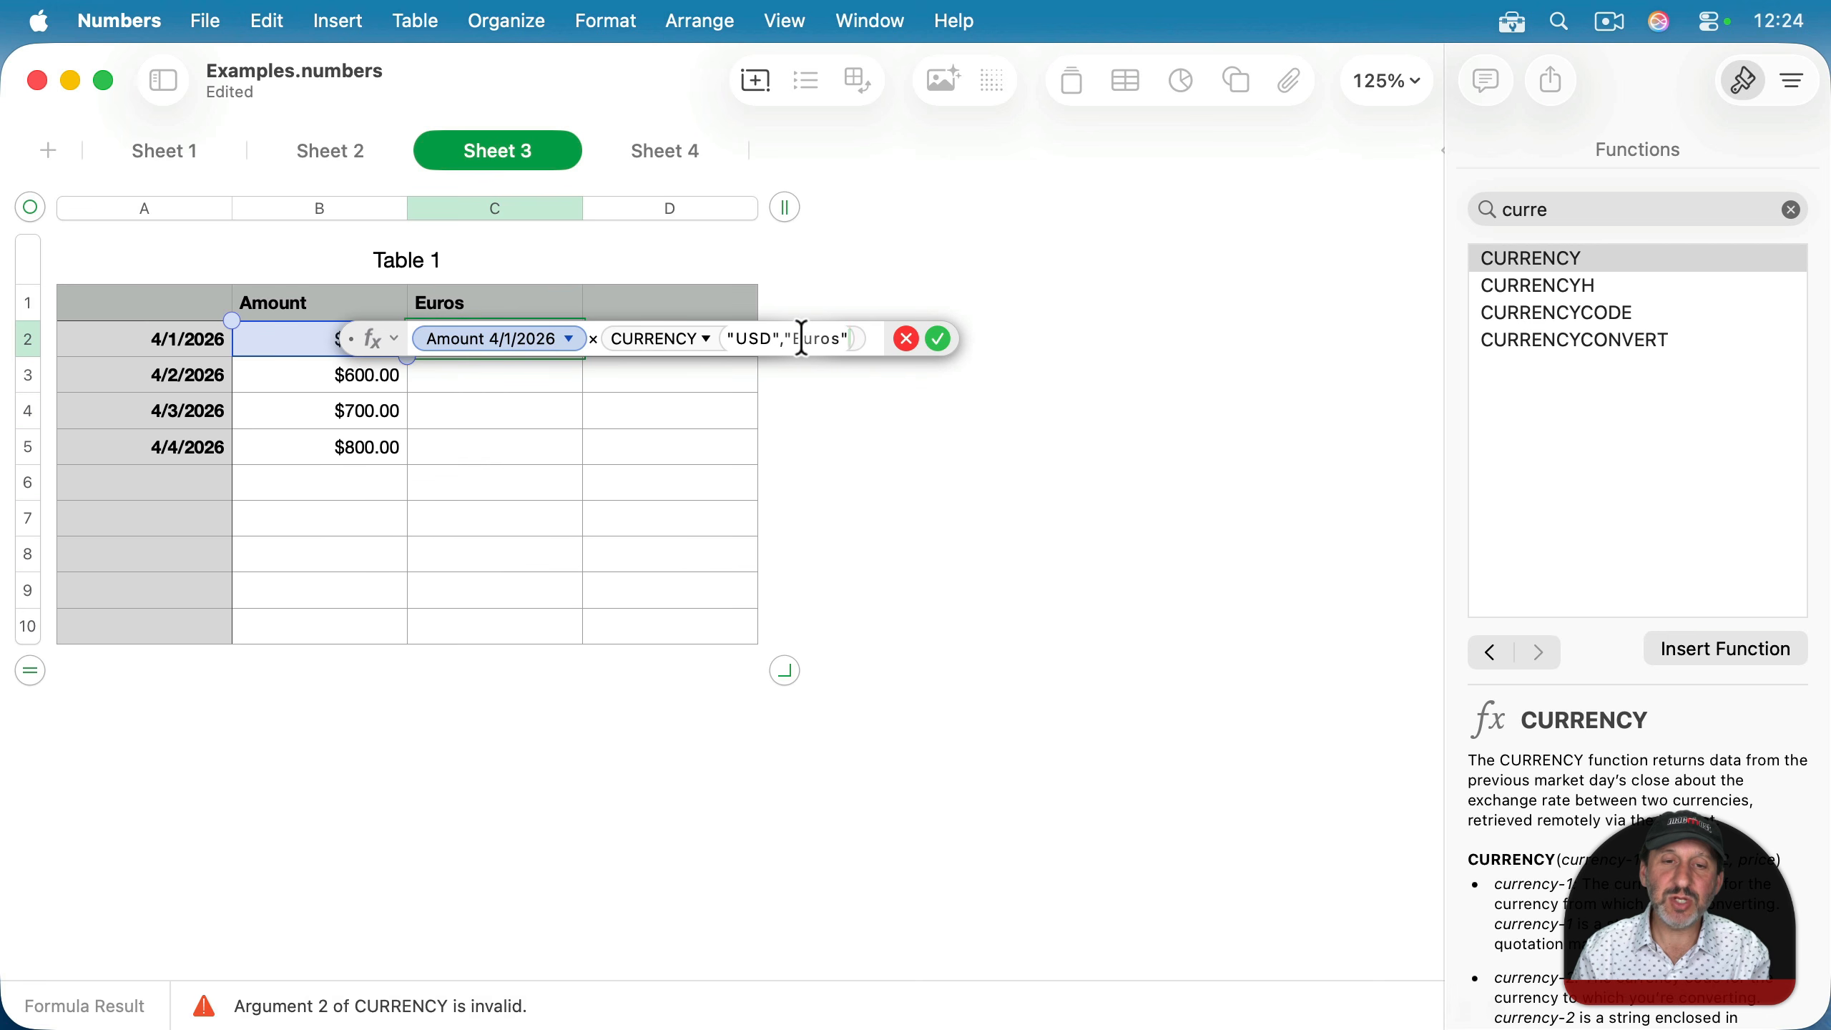
pyautogui.moveTo(804, 339); pyautogui.dragTo(834, 339)
pyautogui.write('EUR')
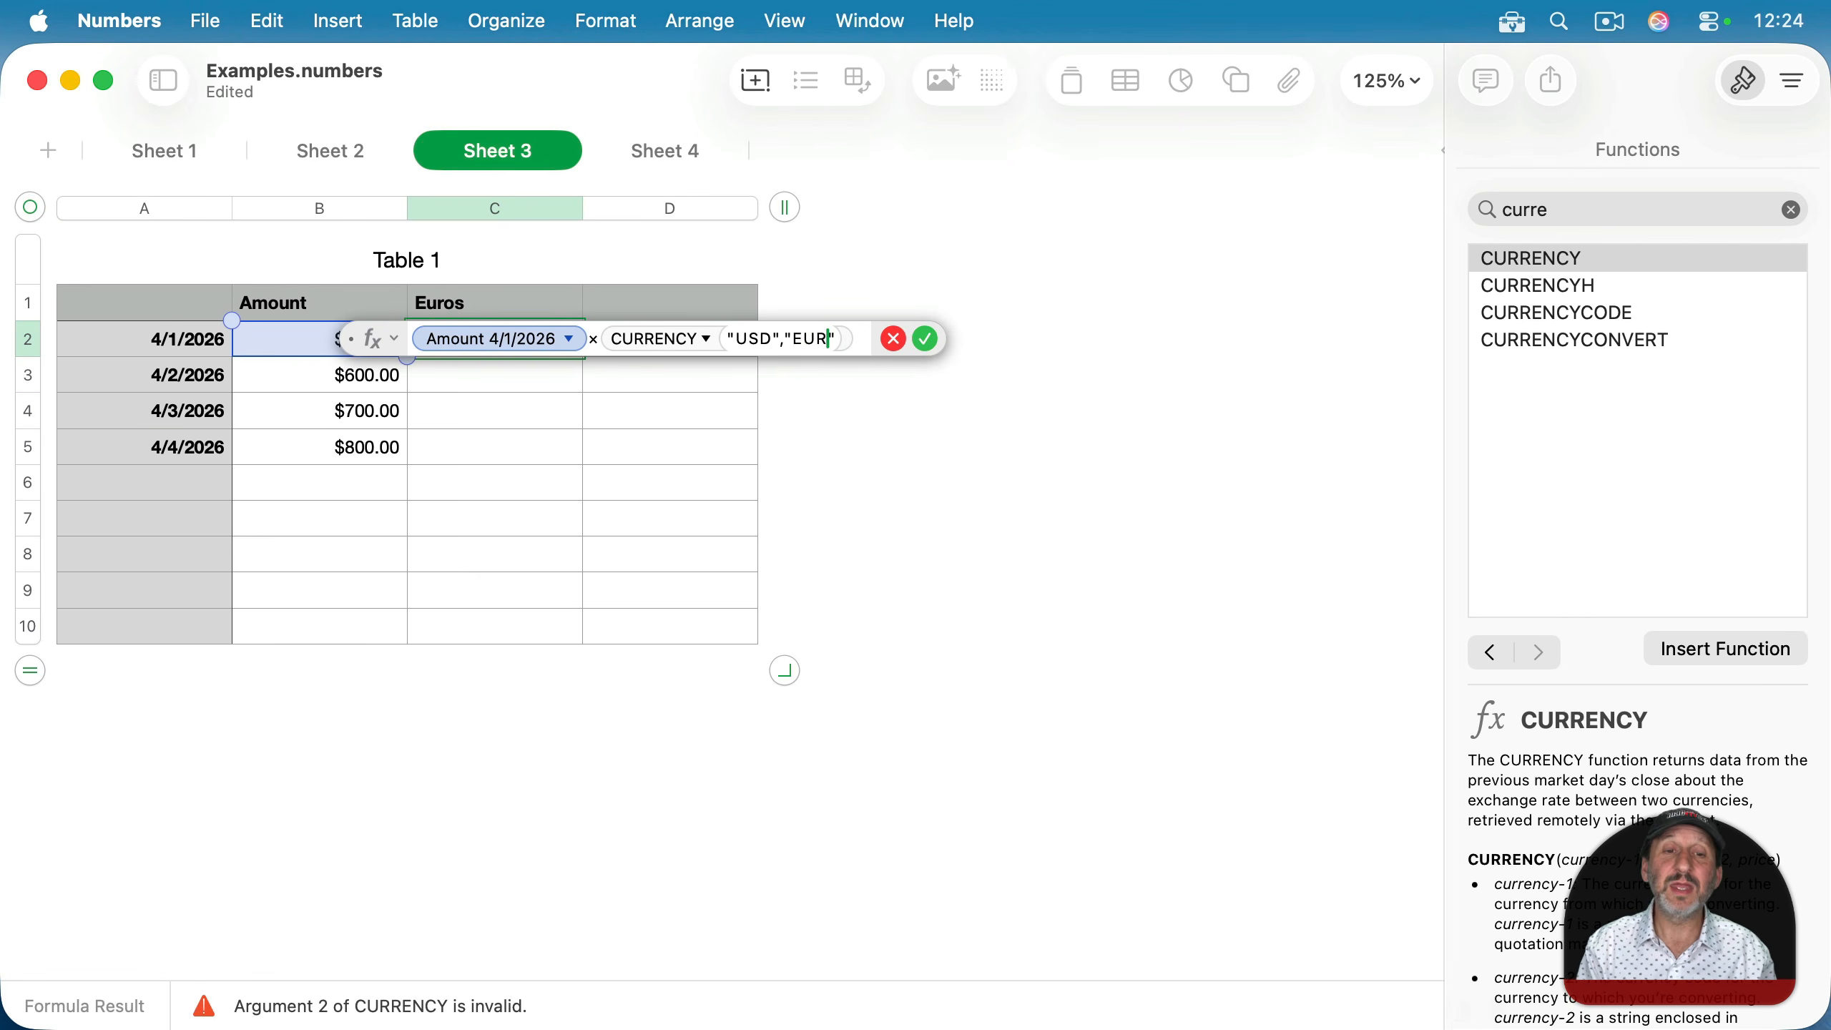
pyautogui.press('Return')
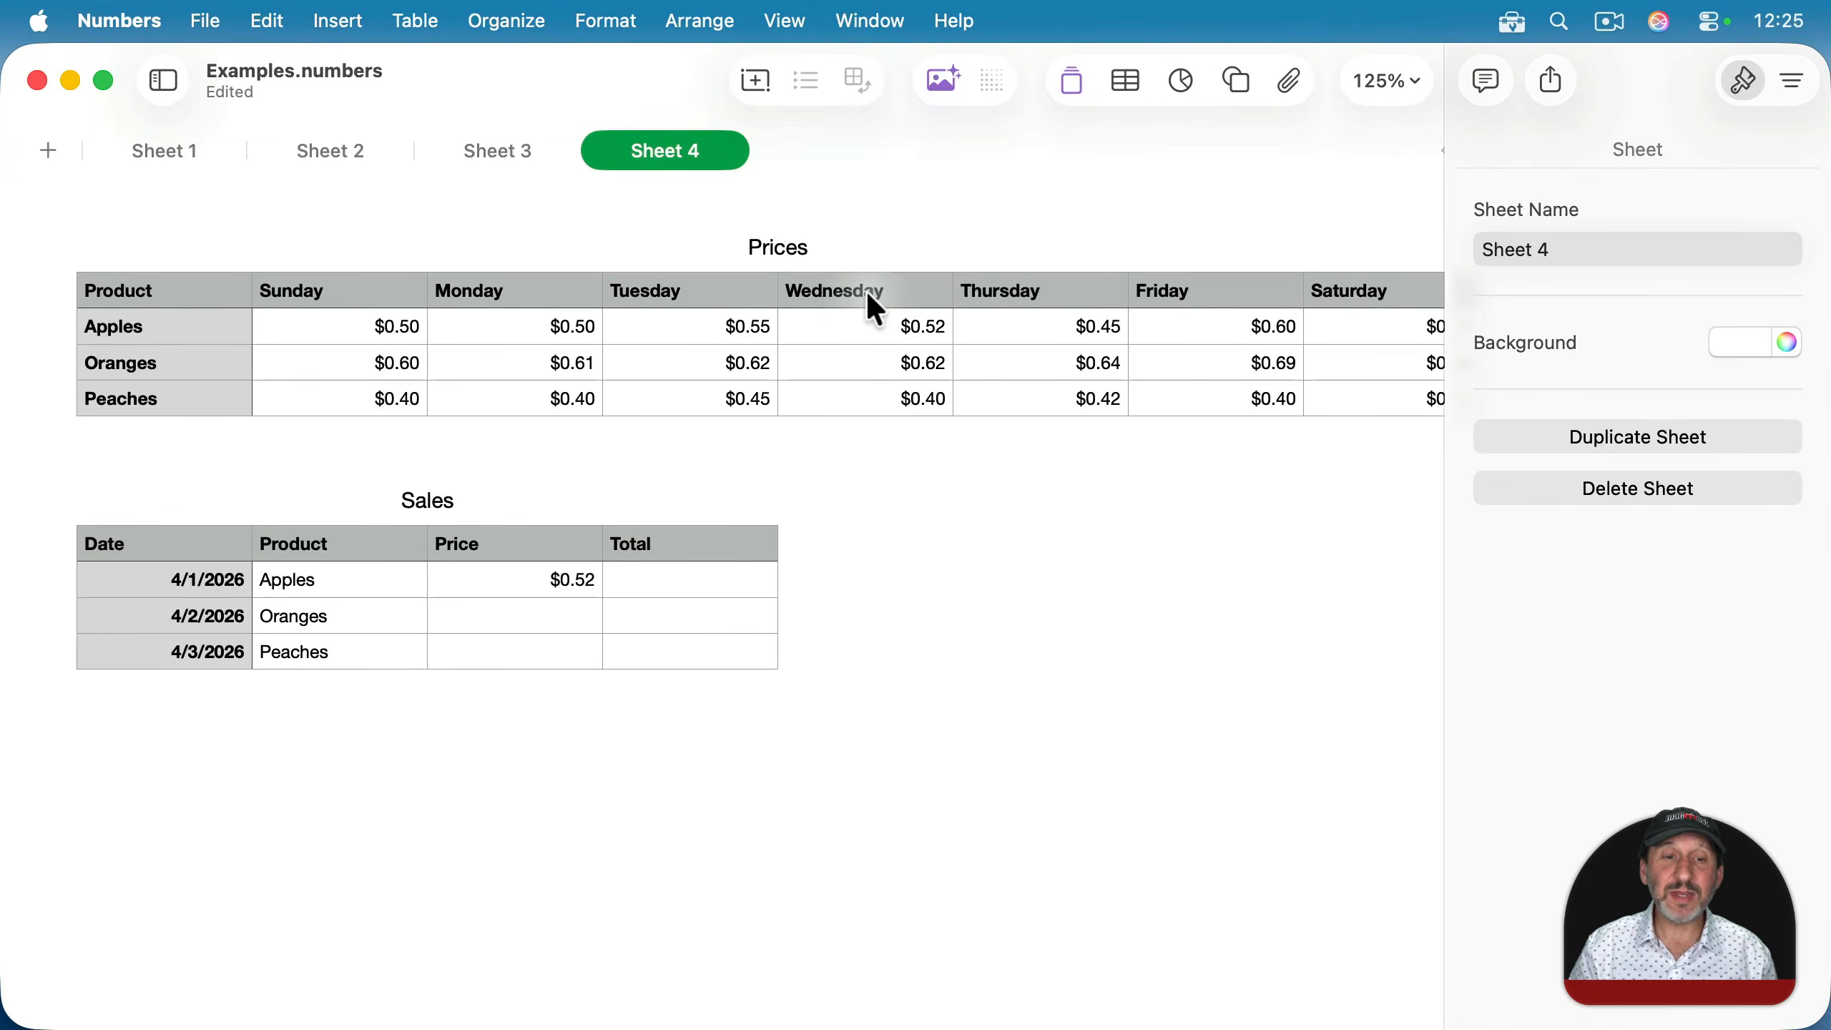
# On Sheet 4, examine the Prices table's product and weekday headers and the cells referenced by the Apples price formula in the Sales table.
pyautogui.click(118, 336)
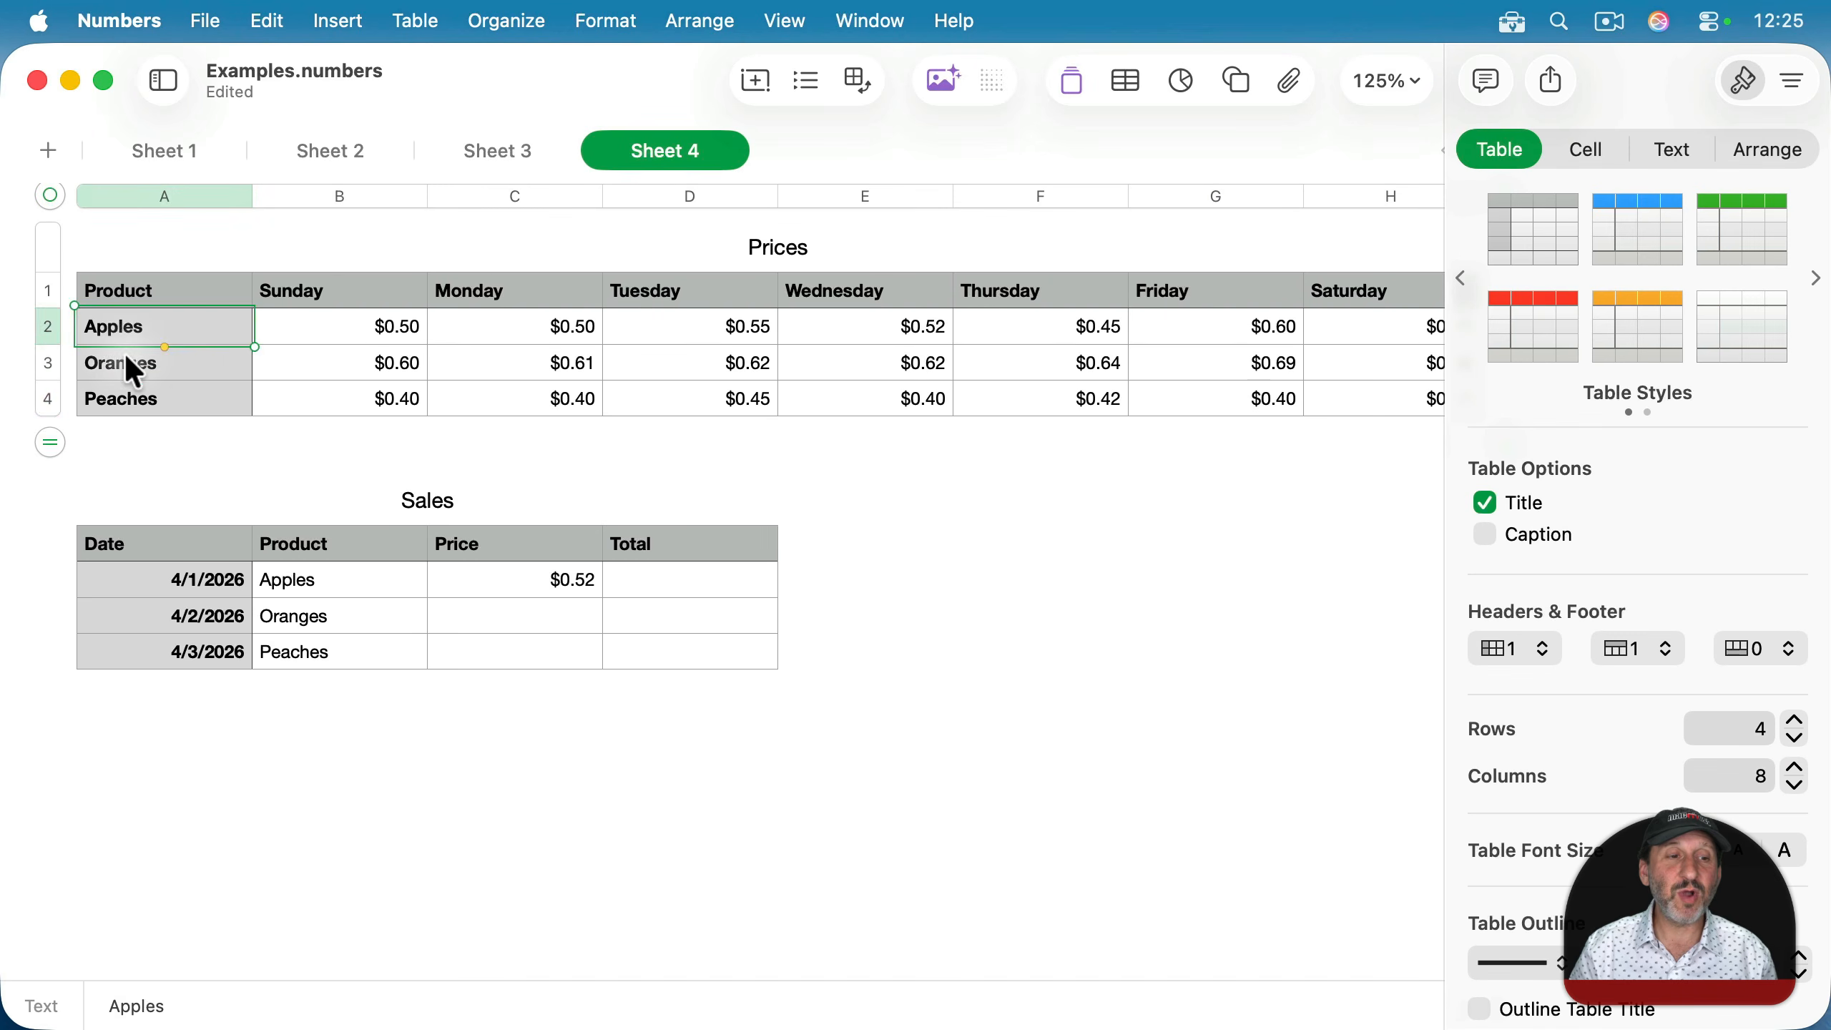
pyautogui.click(132, 395)
pyautogui.click(361, 288)
pyautogui.click(533, 289)
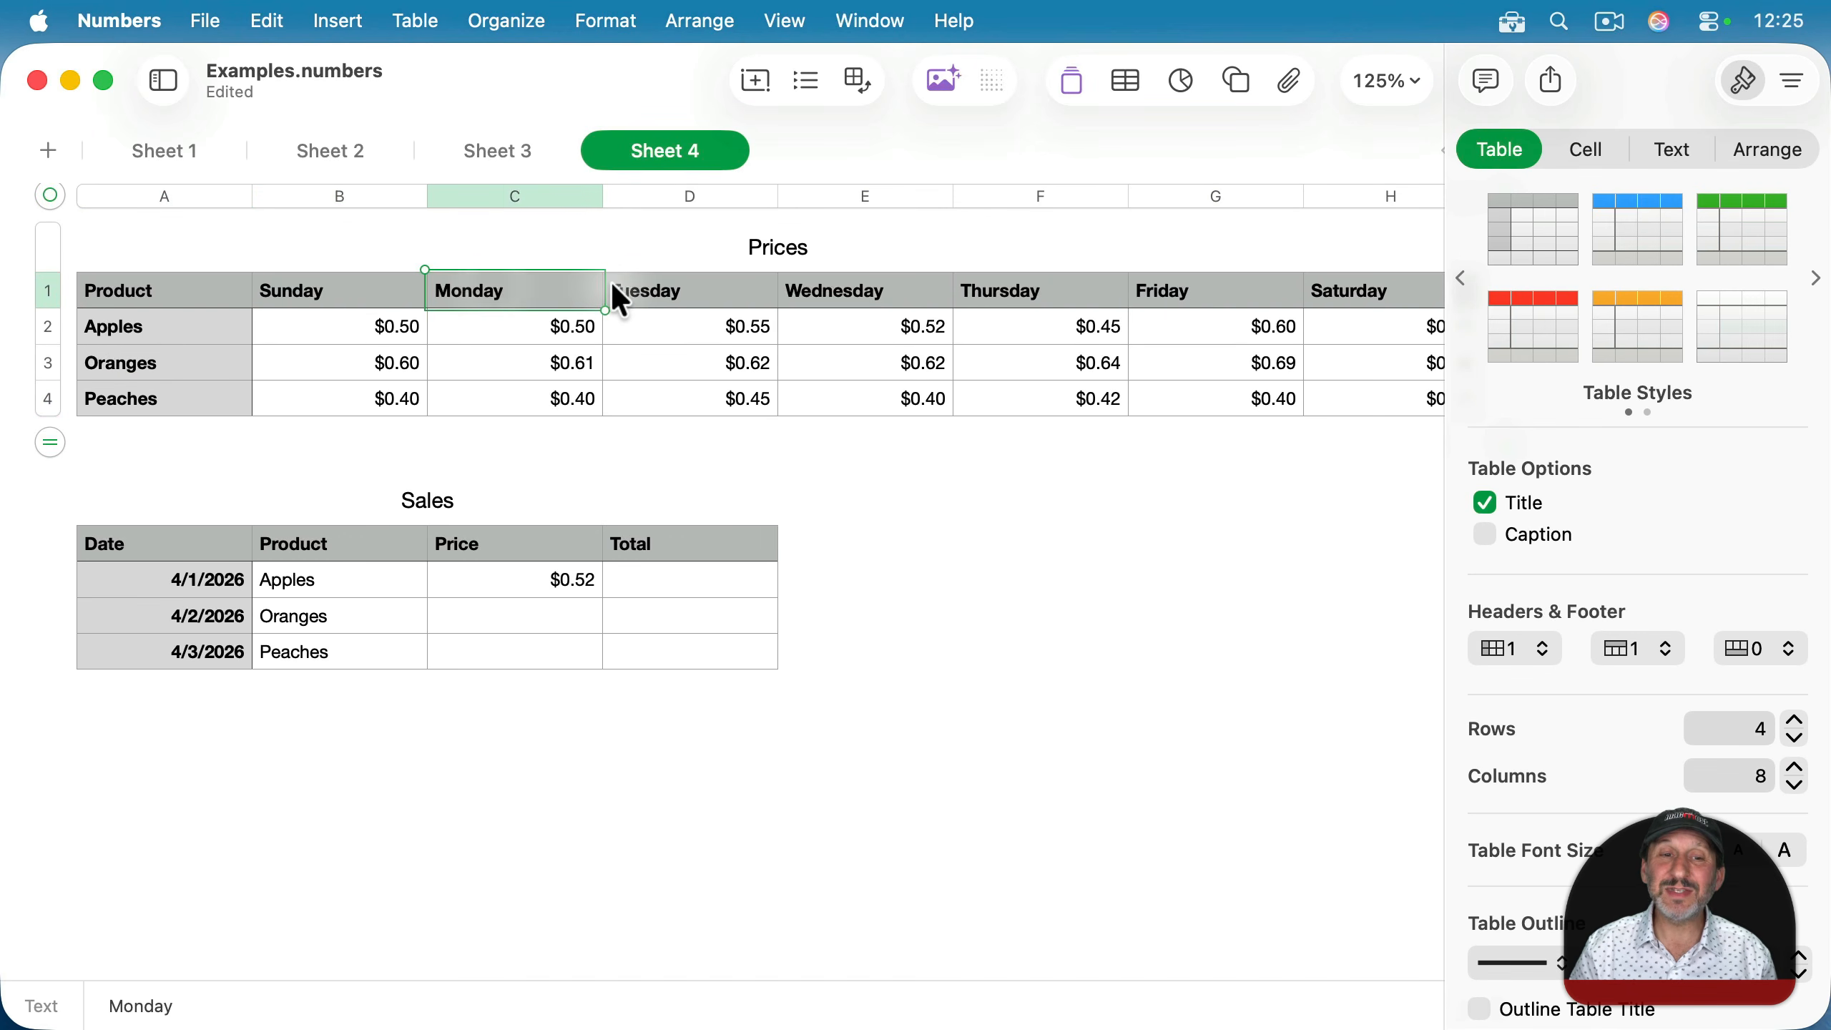
pyautogui.click(707, 291)
pyautogui.click(838, 292)
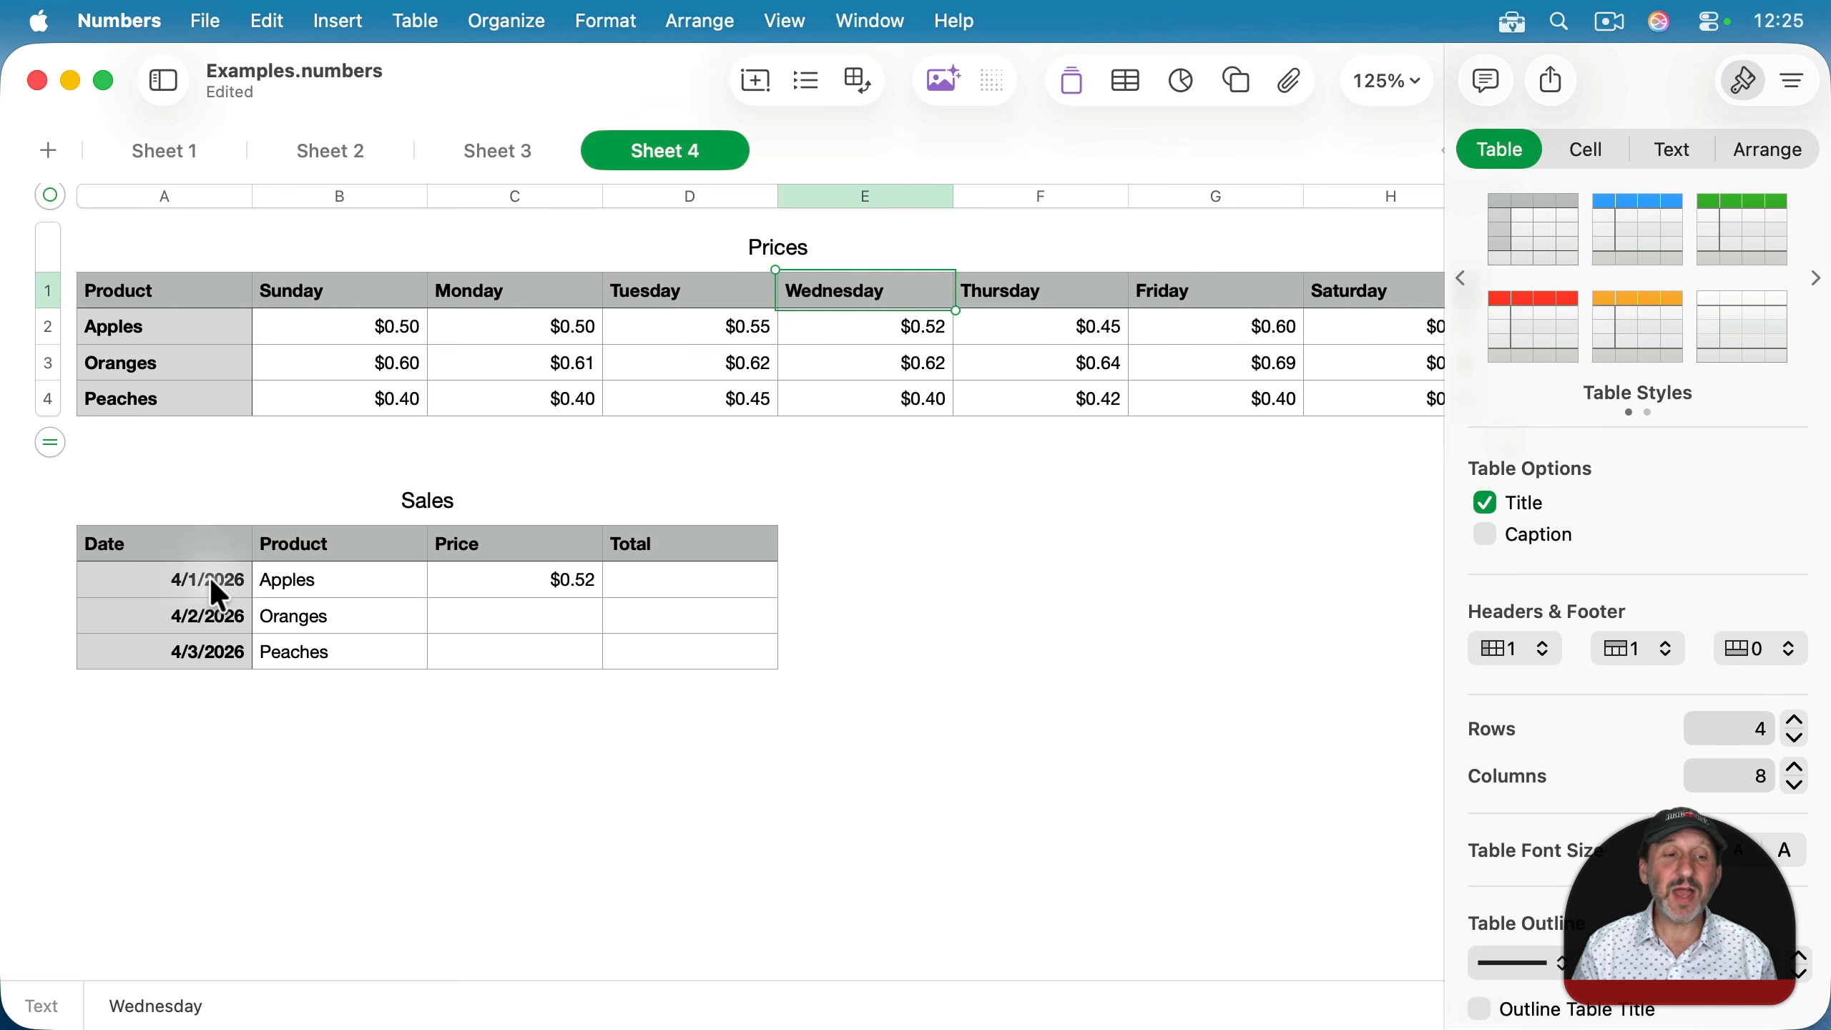
pyautogui.click(305, 579)
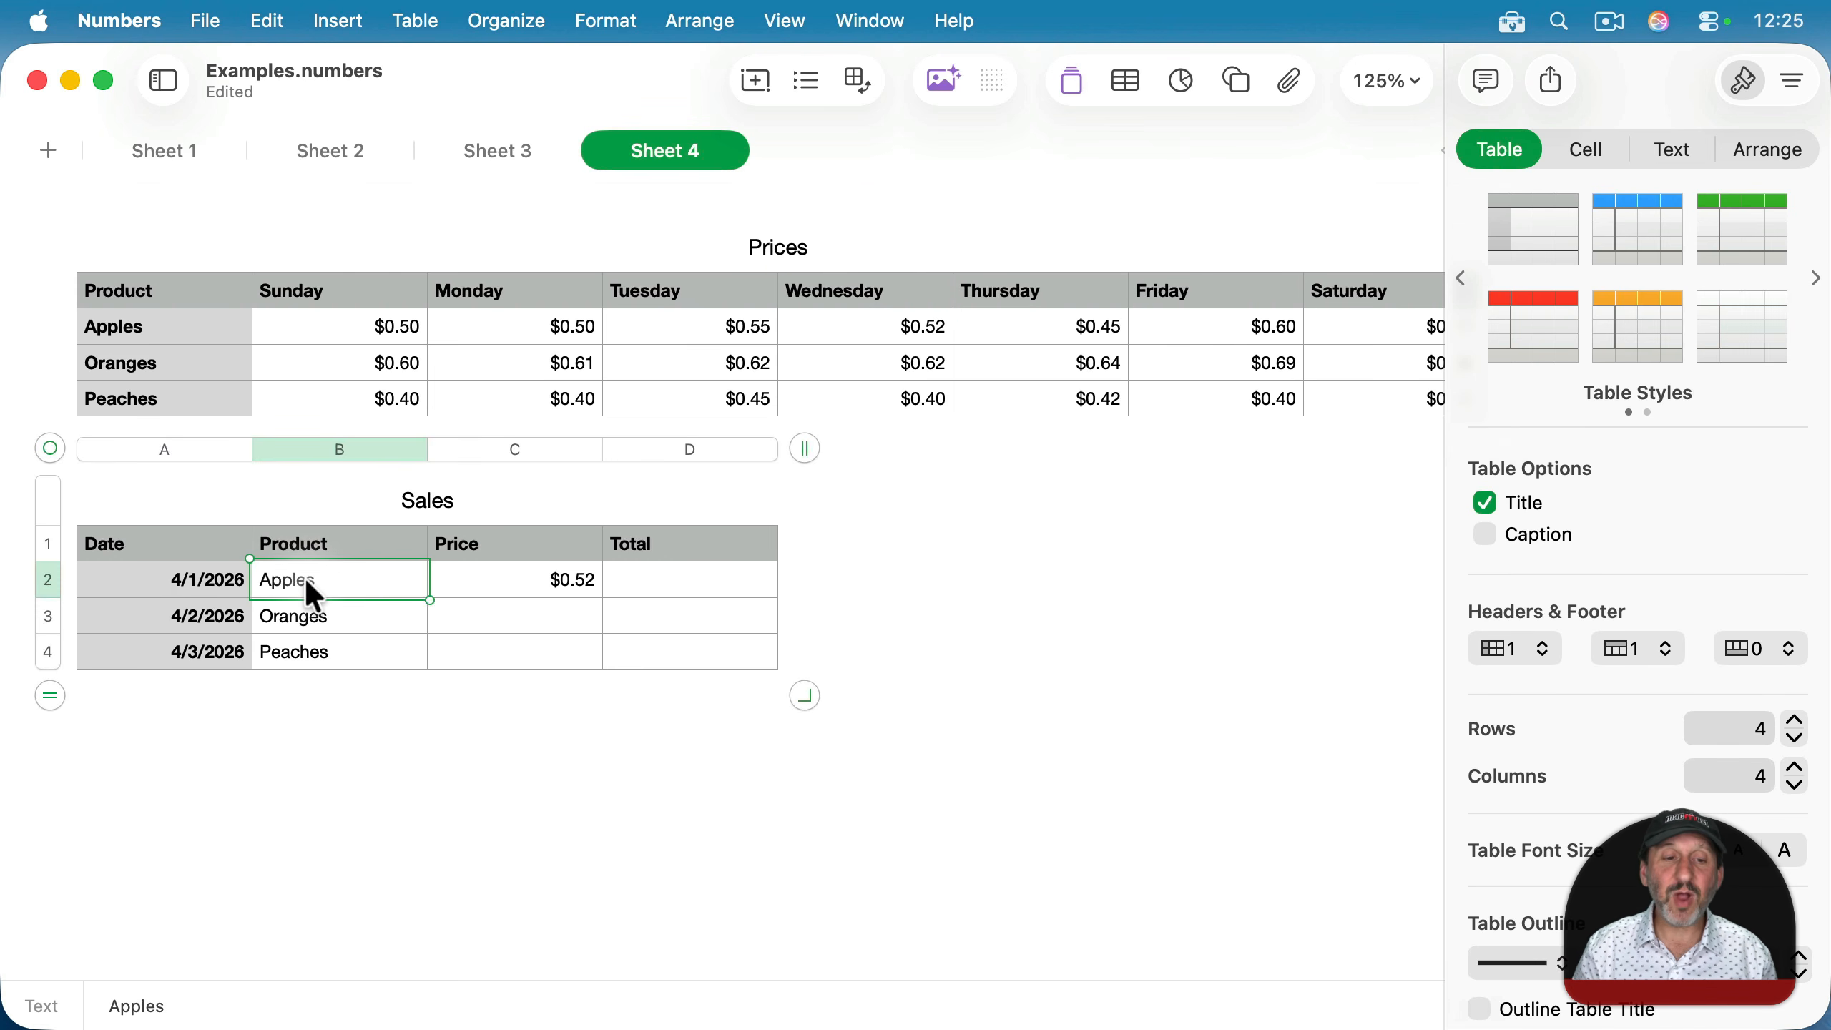
pyautogui.press('Tab')
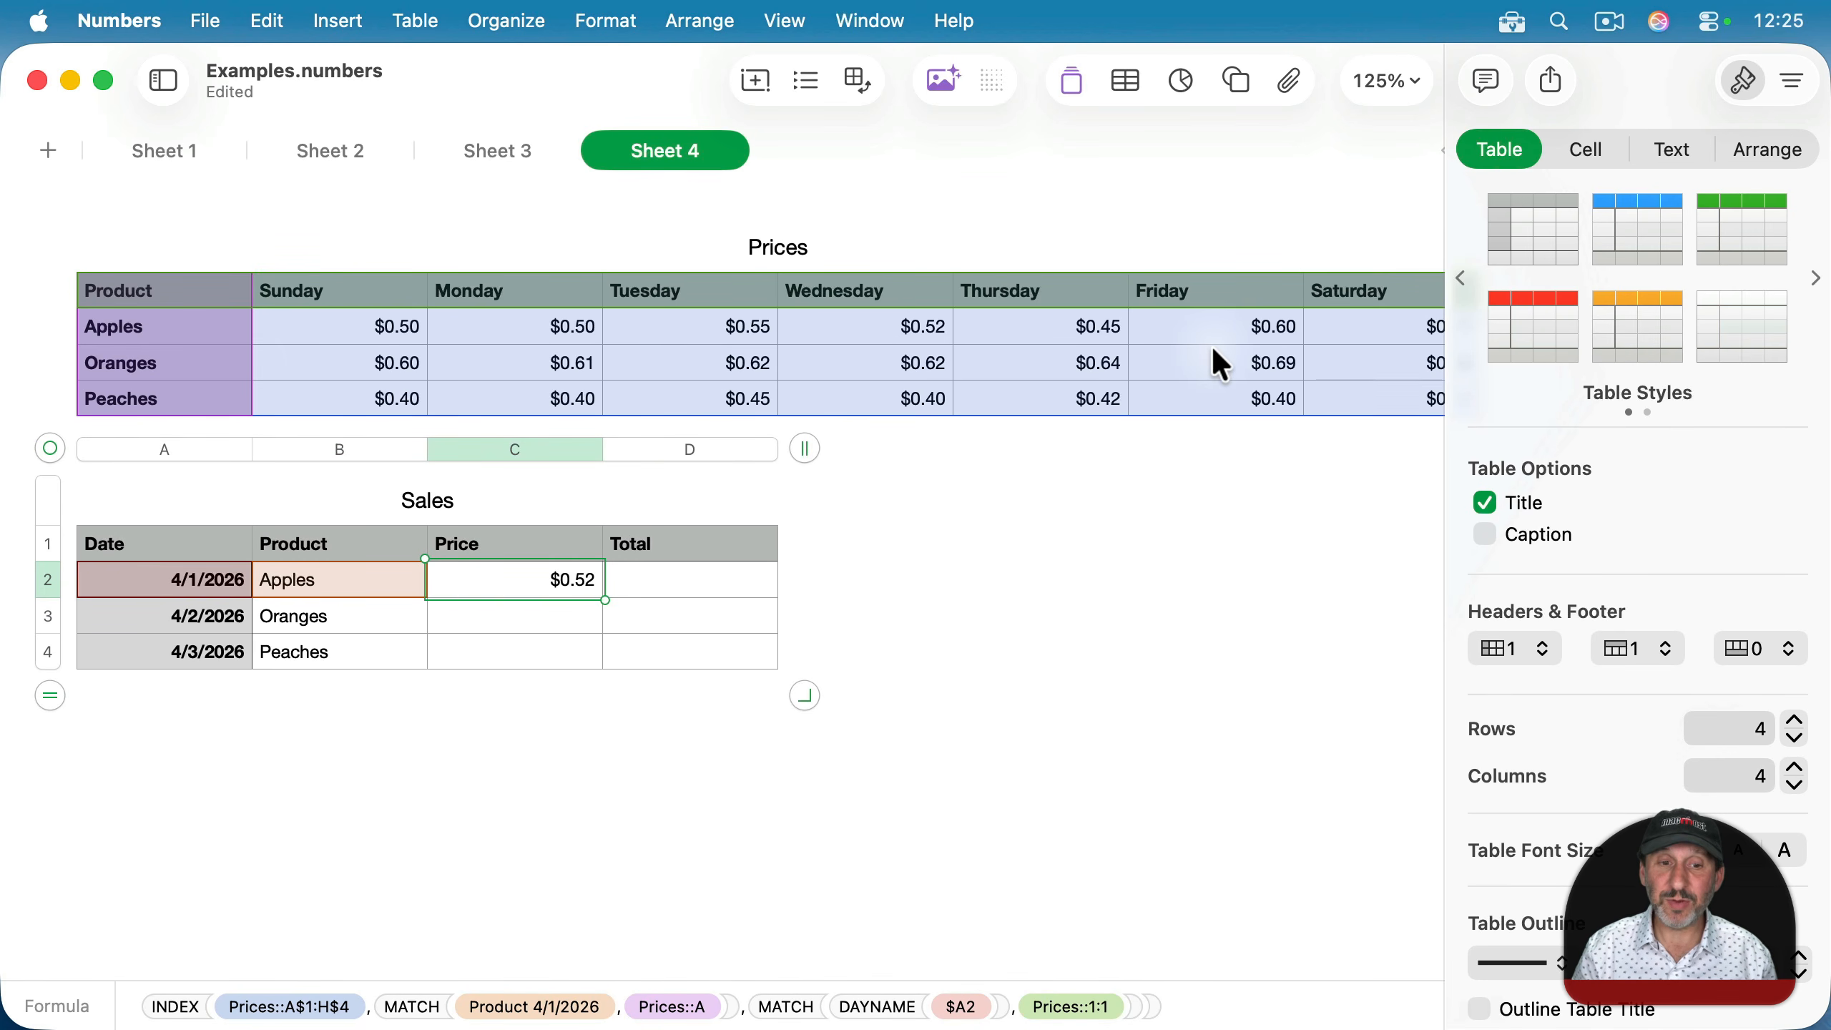
pyautogui.click(141, 582)
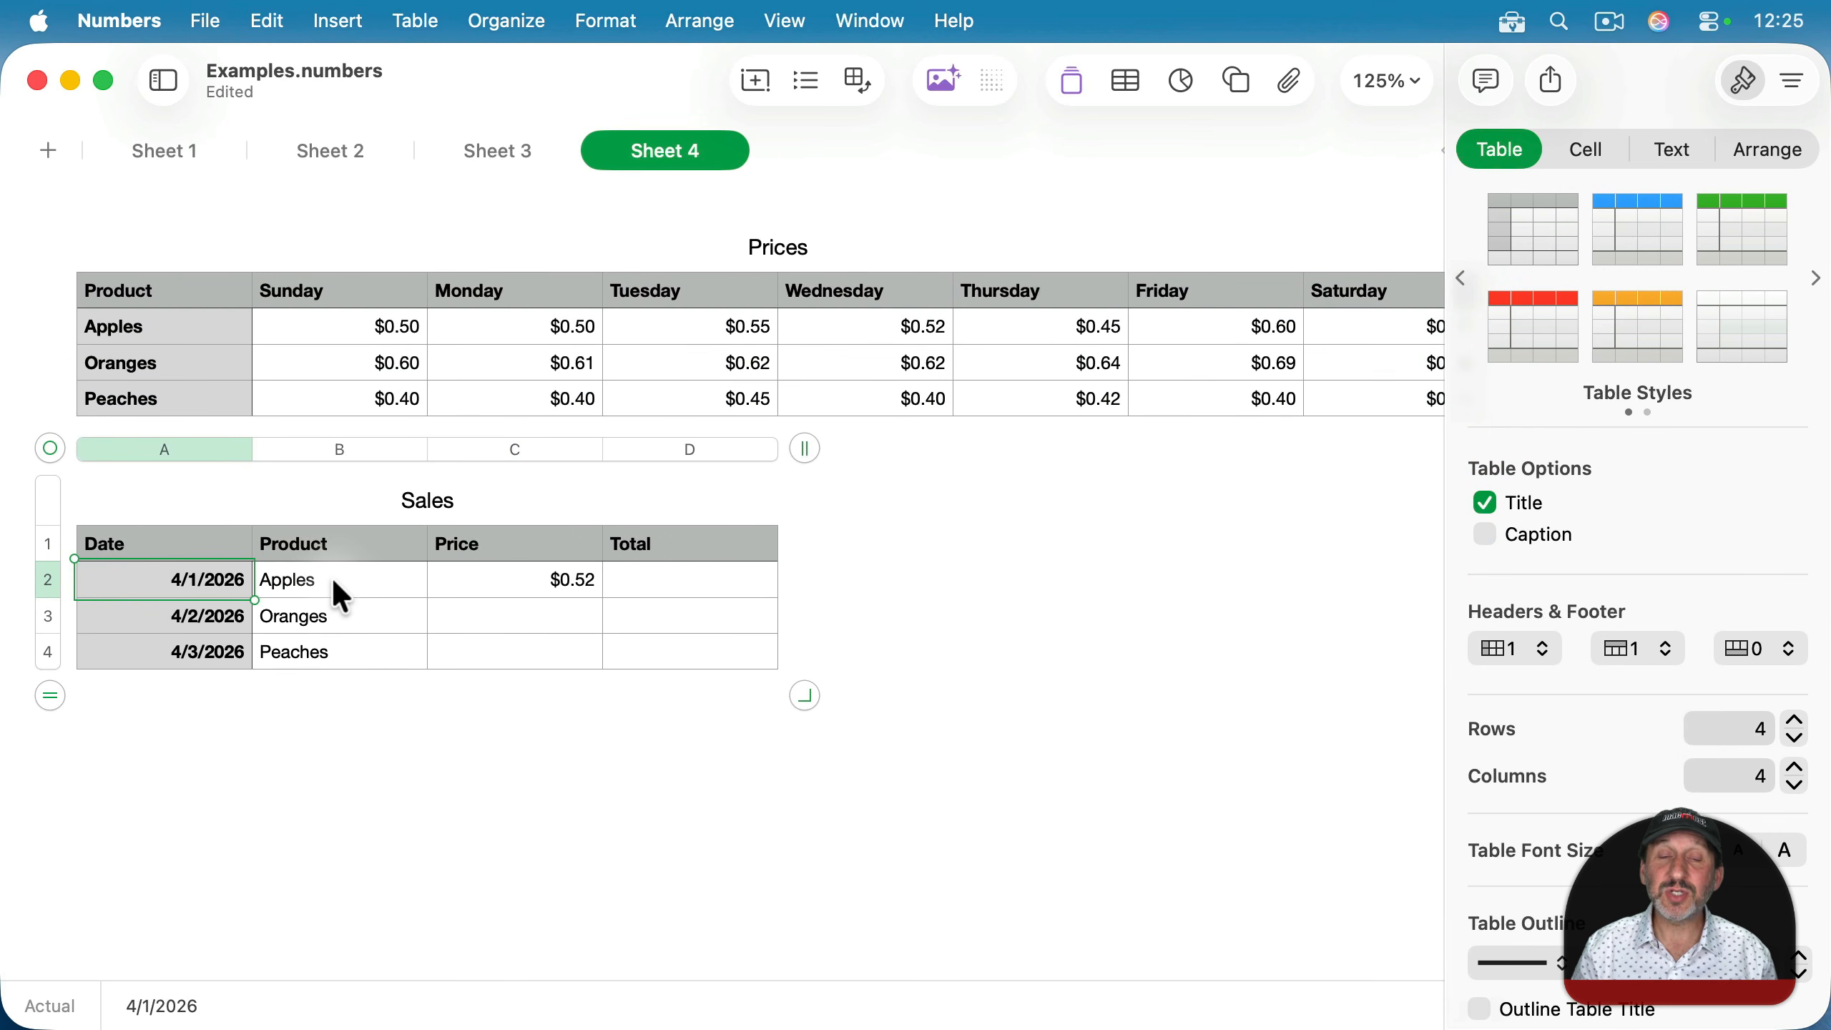
# Examine the Apples product and price cells in Sales row 2, and open the C2 price formula to read its full expression.
pyautogui.click(339, 596)
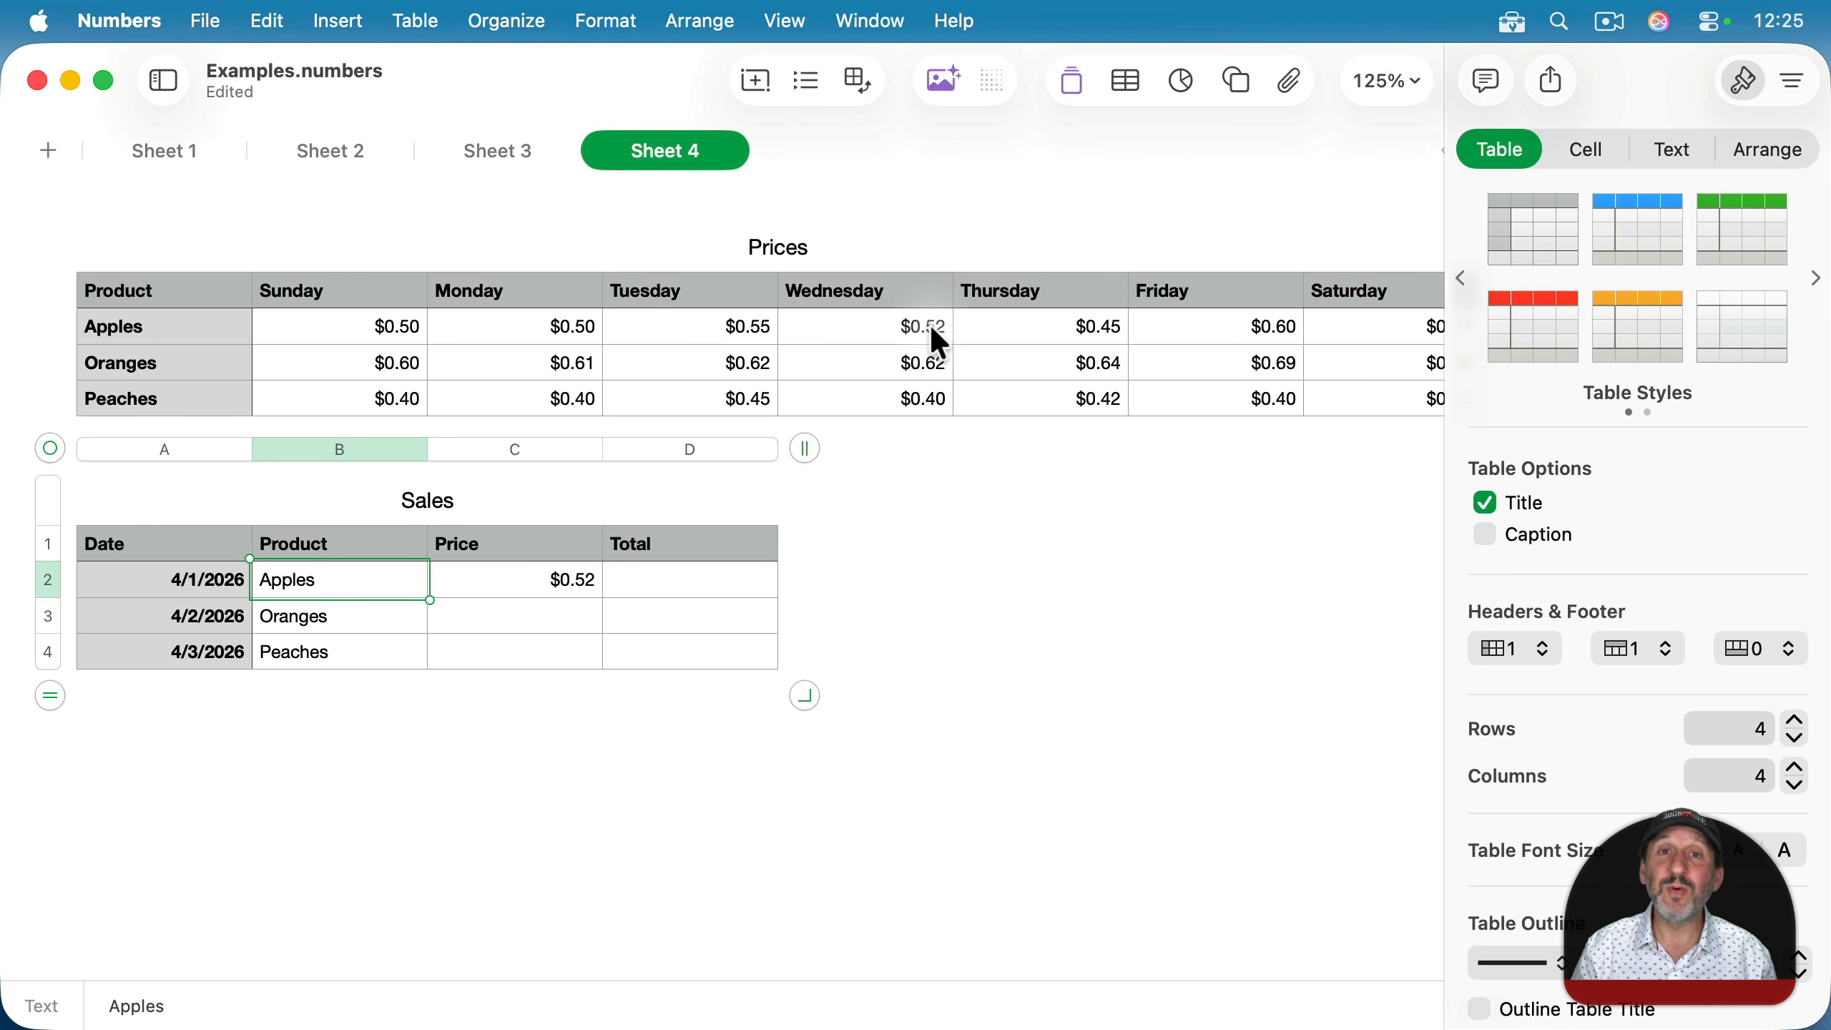
pyautogui.click(566, 582)
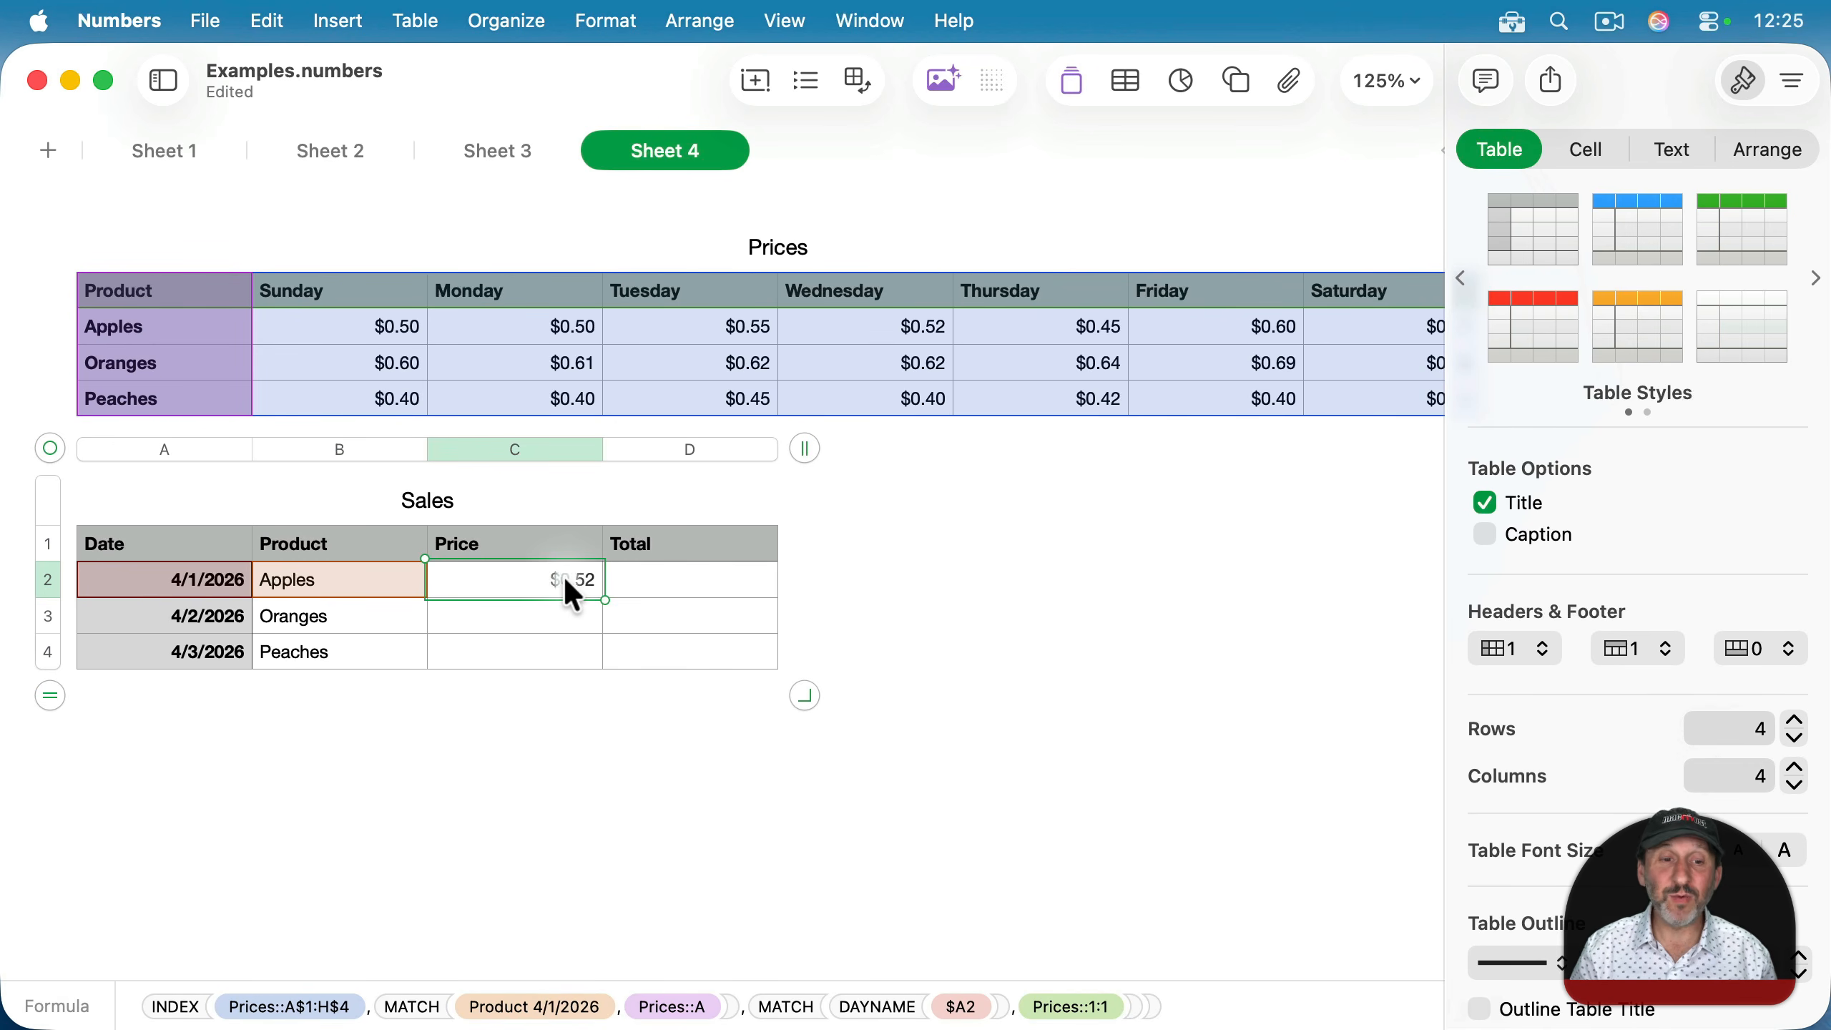
pyautogui.doubleClick(564, 577)
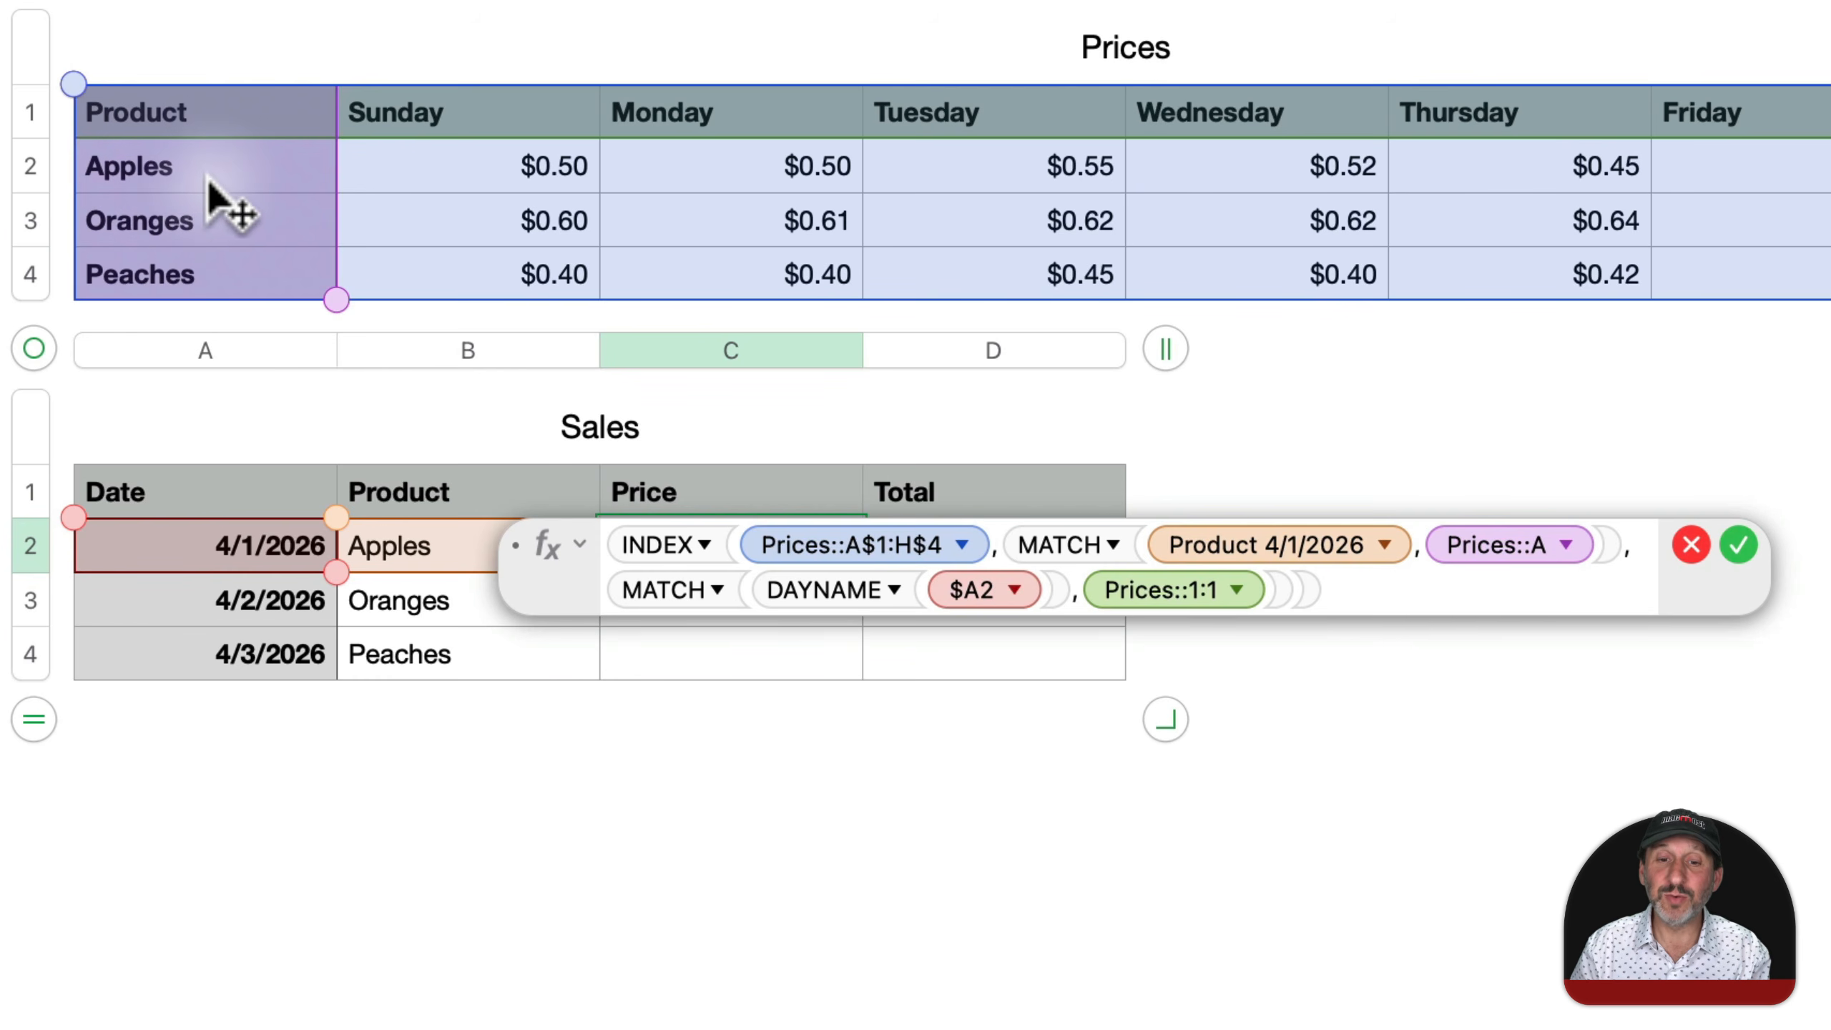
# Reduce the C2 price formula to only the product MATCH against Prices column A, evaluate it, and undo the reduction.
pyautogui.moveTo(1002, 544); pyautogui.dragTo(577, 541)
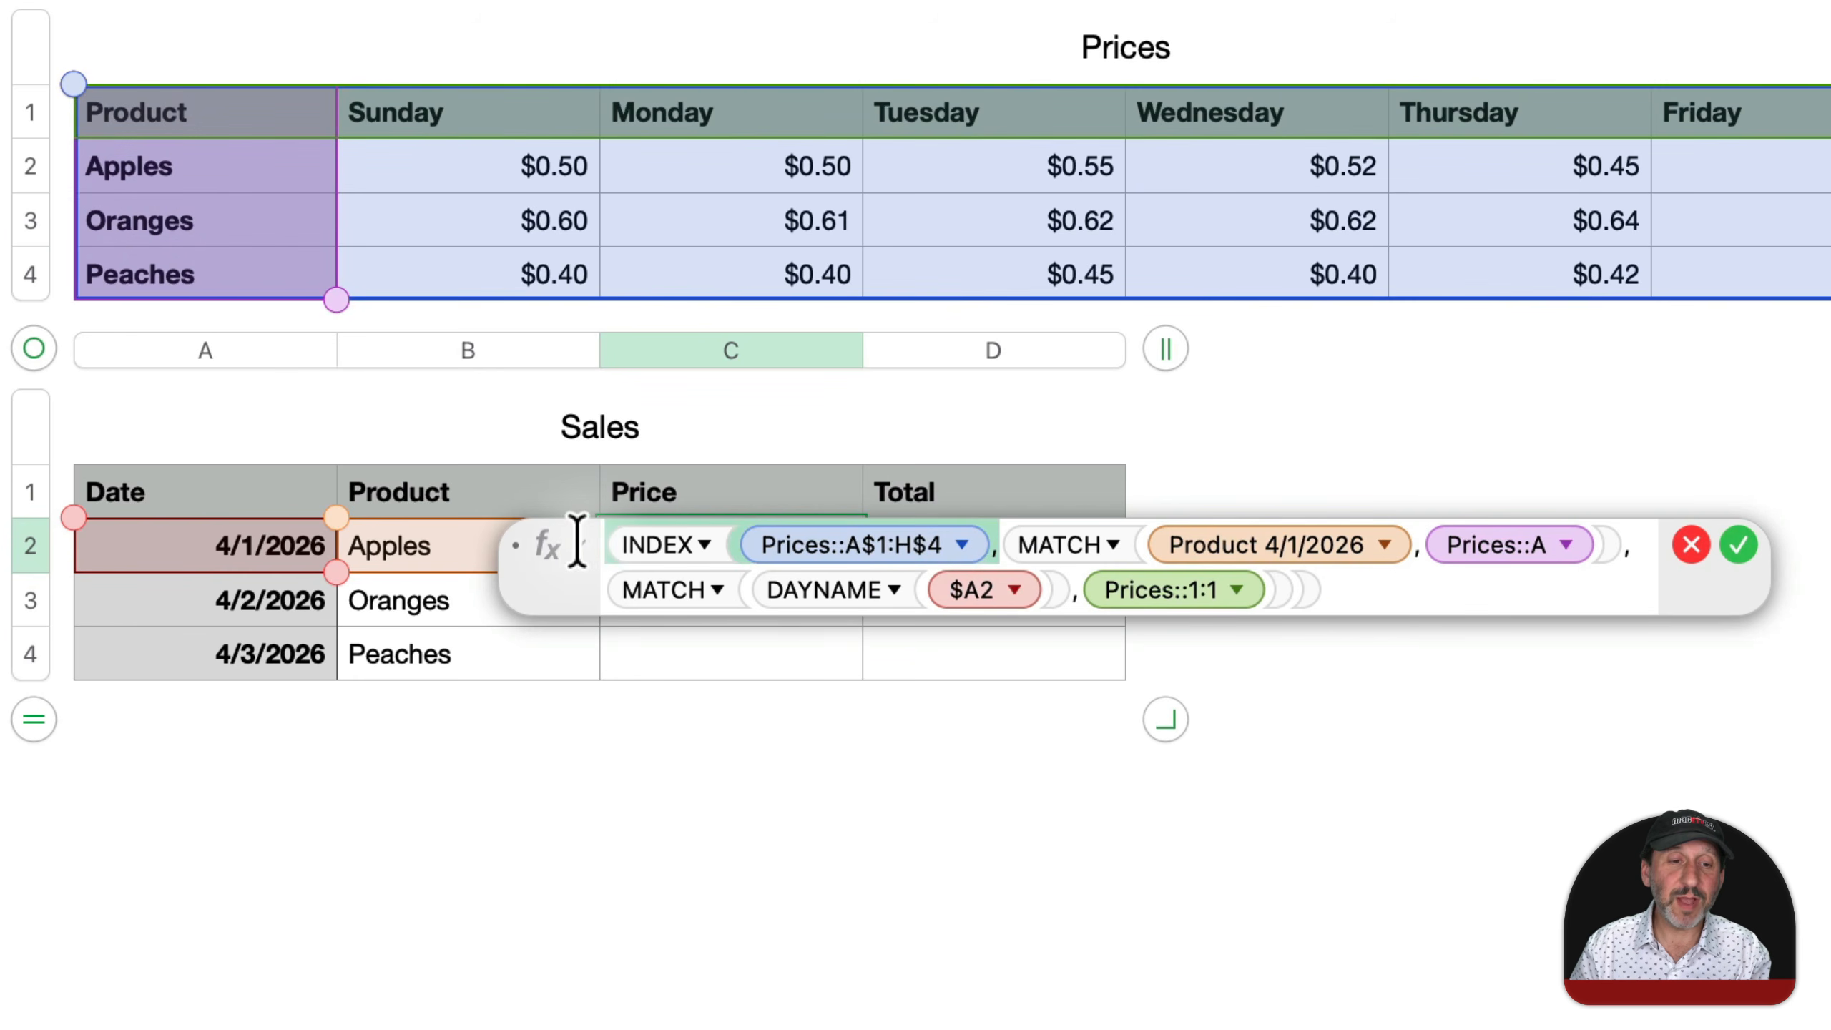
pyautogui.press('BackSpace')
pyautogui.moveTo(1225, 536); pyautogui.dragTo(1276, 629)
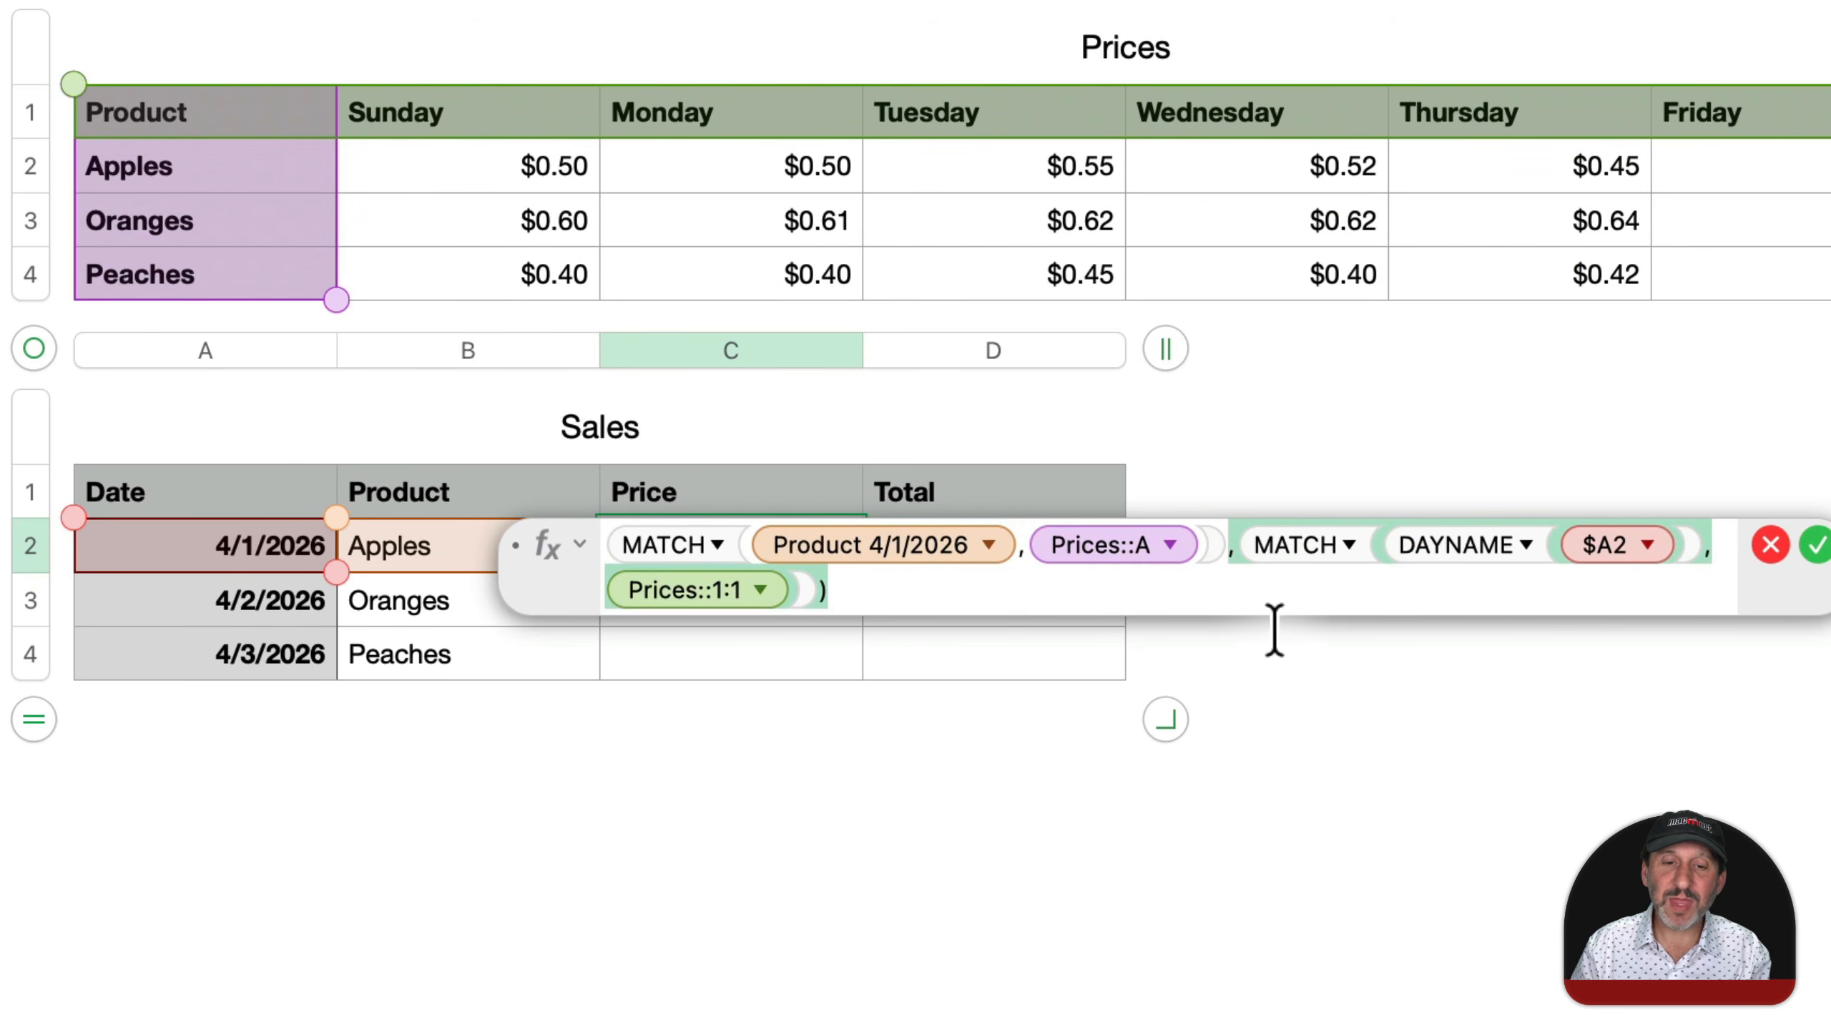
pyautogui.press('BackSpace')
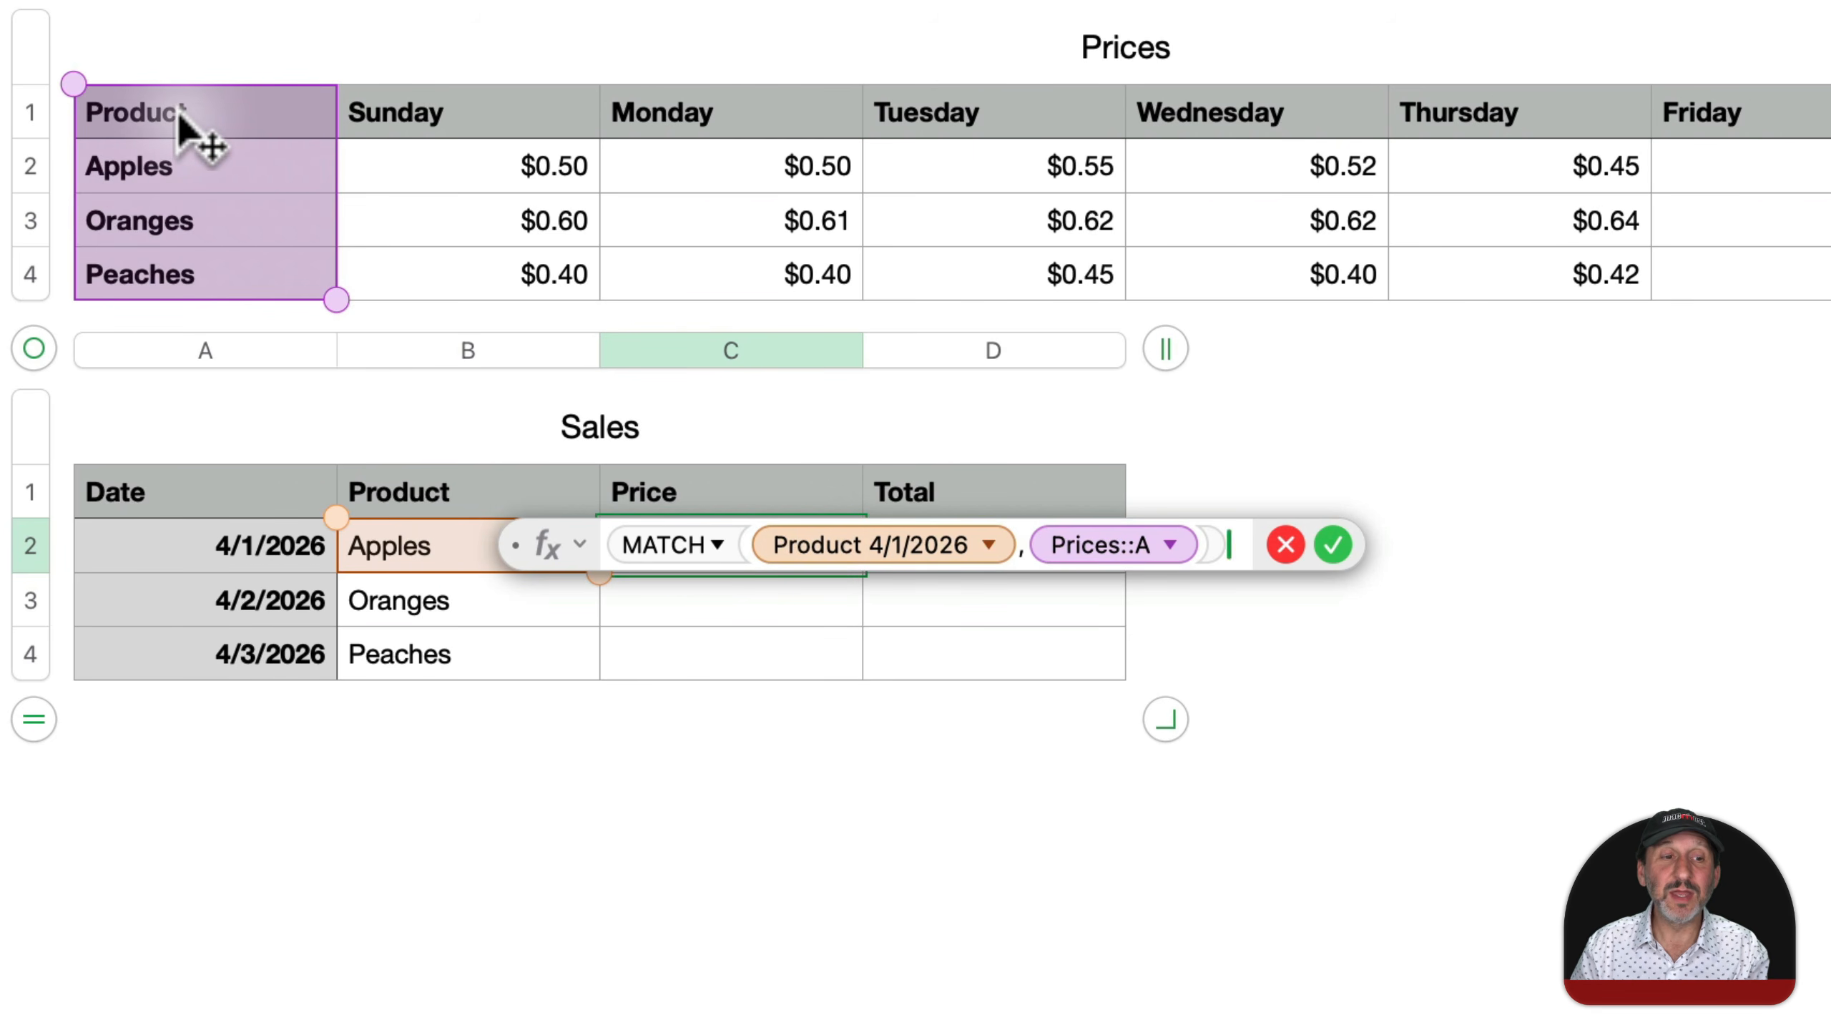
pyautogui.click(1334, 544)
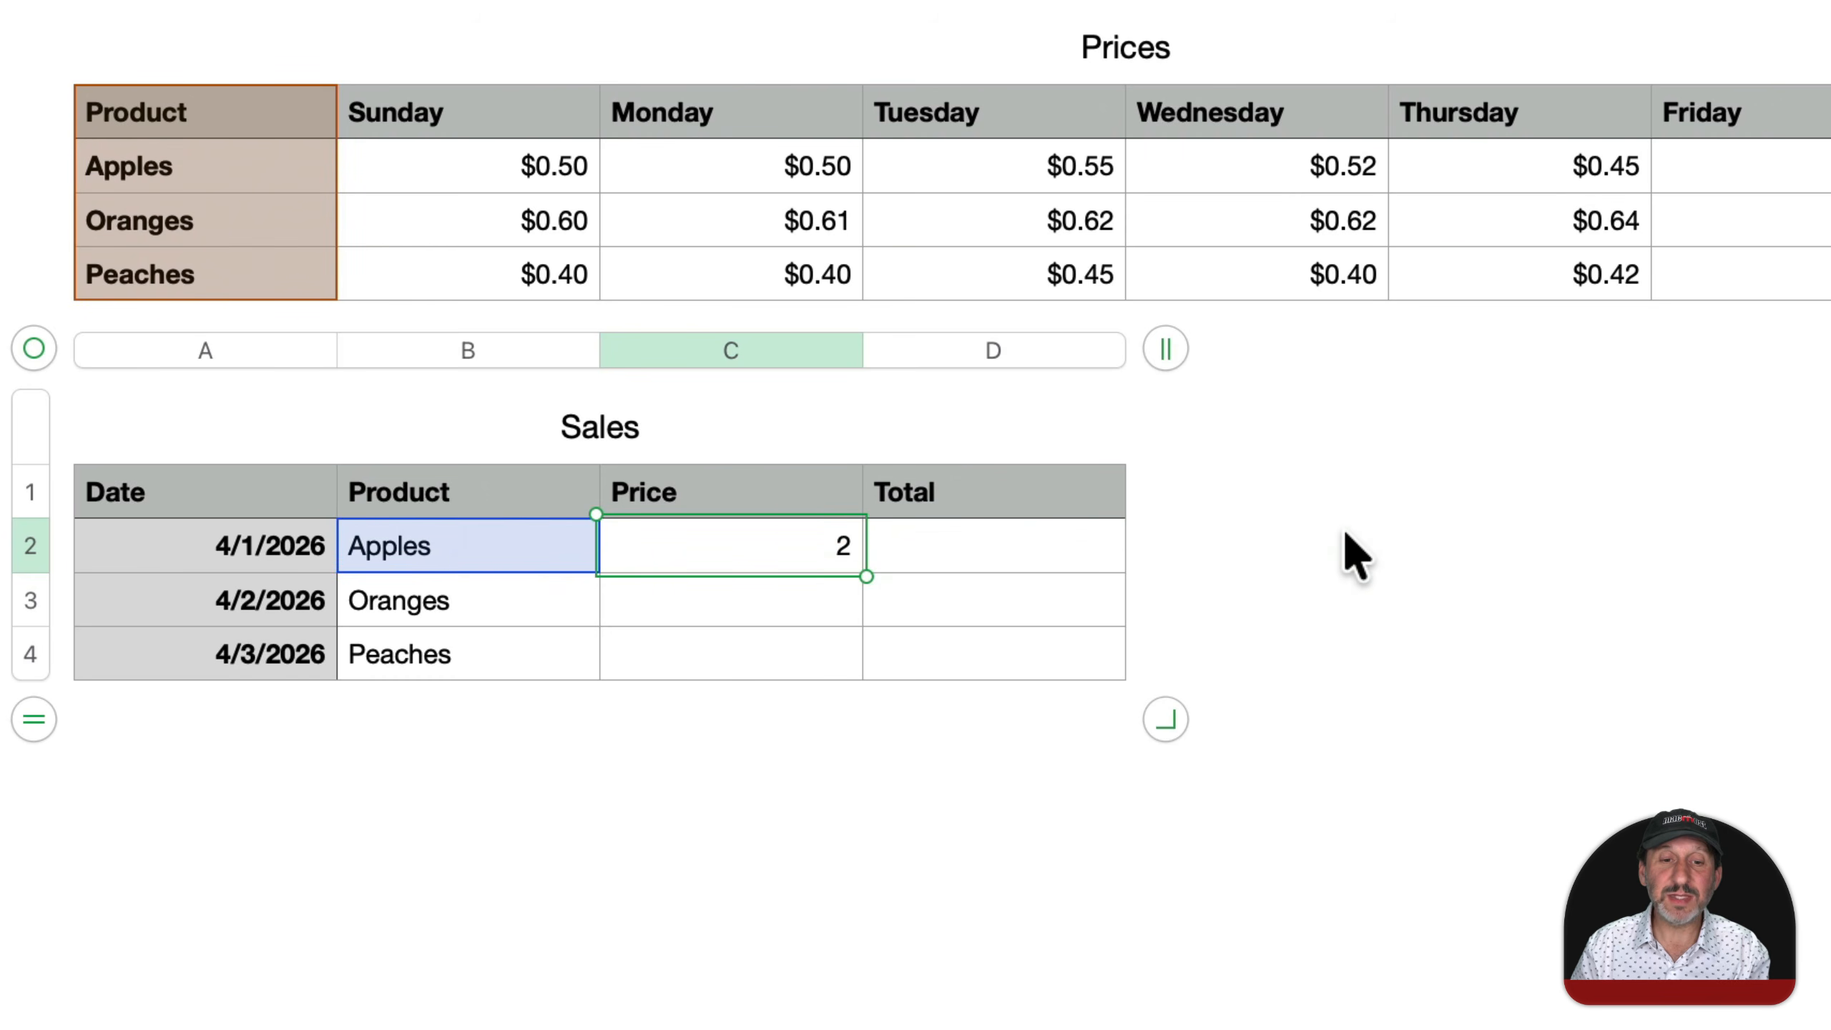
pyautogui.press('super+z')
# Cut the C2 price formula down to its weekday part, MATCH(DAYNAME($A2),Prices::1:1), removing INDEX and the product MATCH.
pyautogui.doubleClick(839, 555)
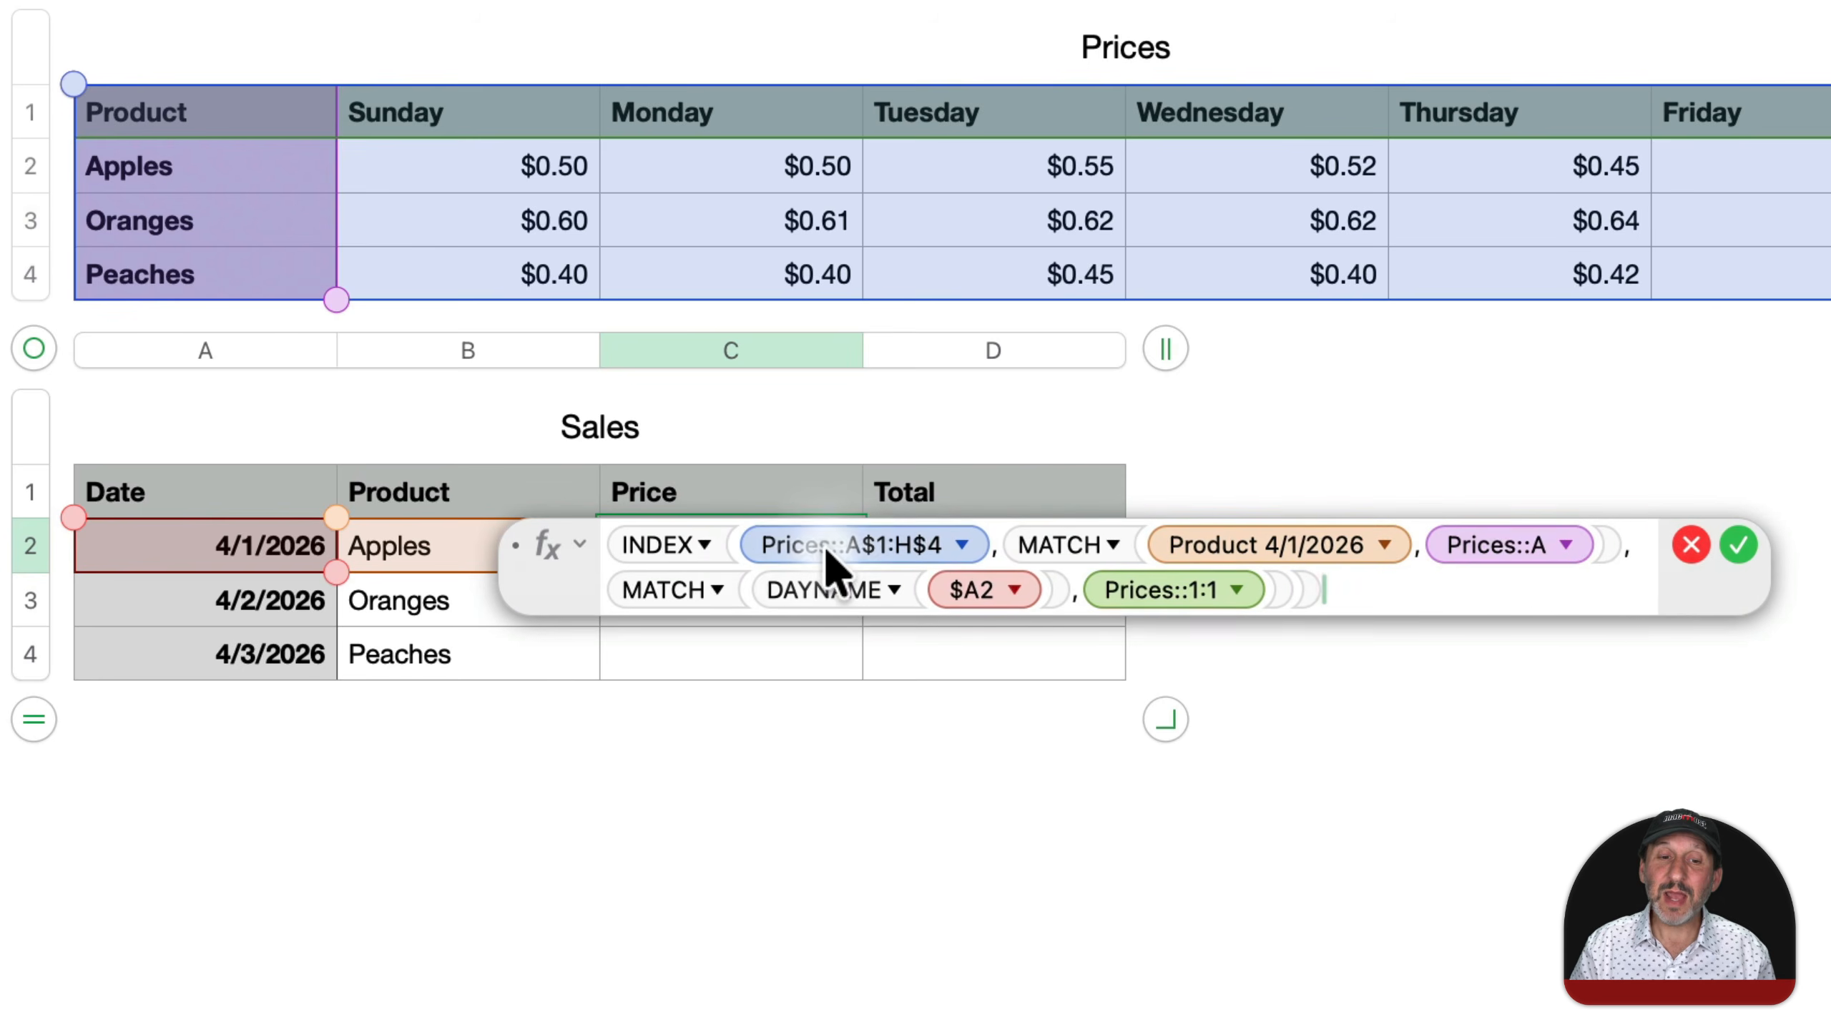
pyautogui.moveTo(1634, 546); pyautogui.dragTo(613, 546)
pyautogui.press('BackSpace')
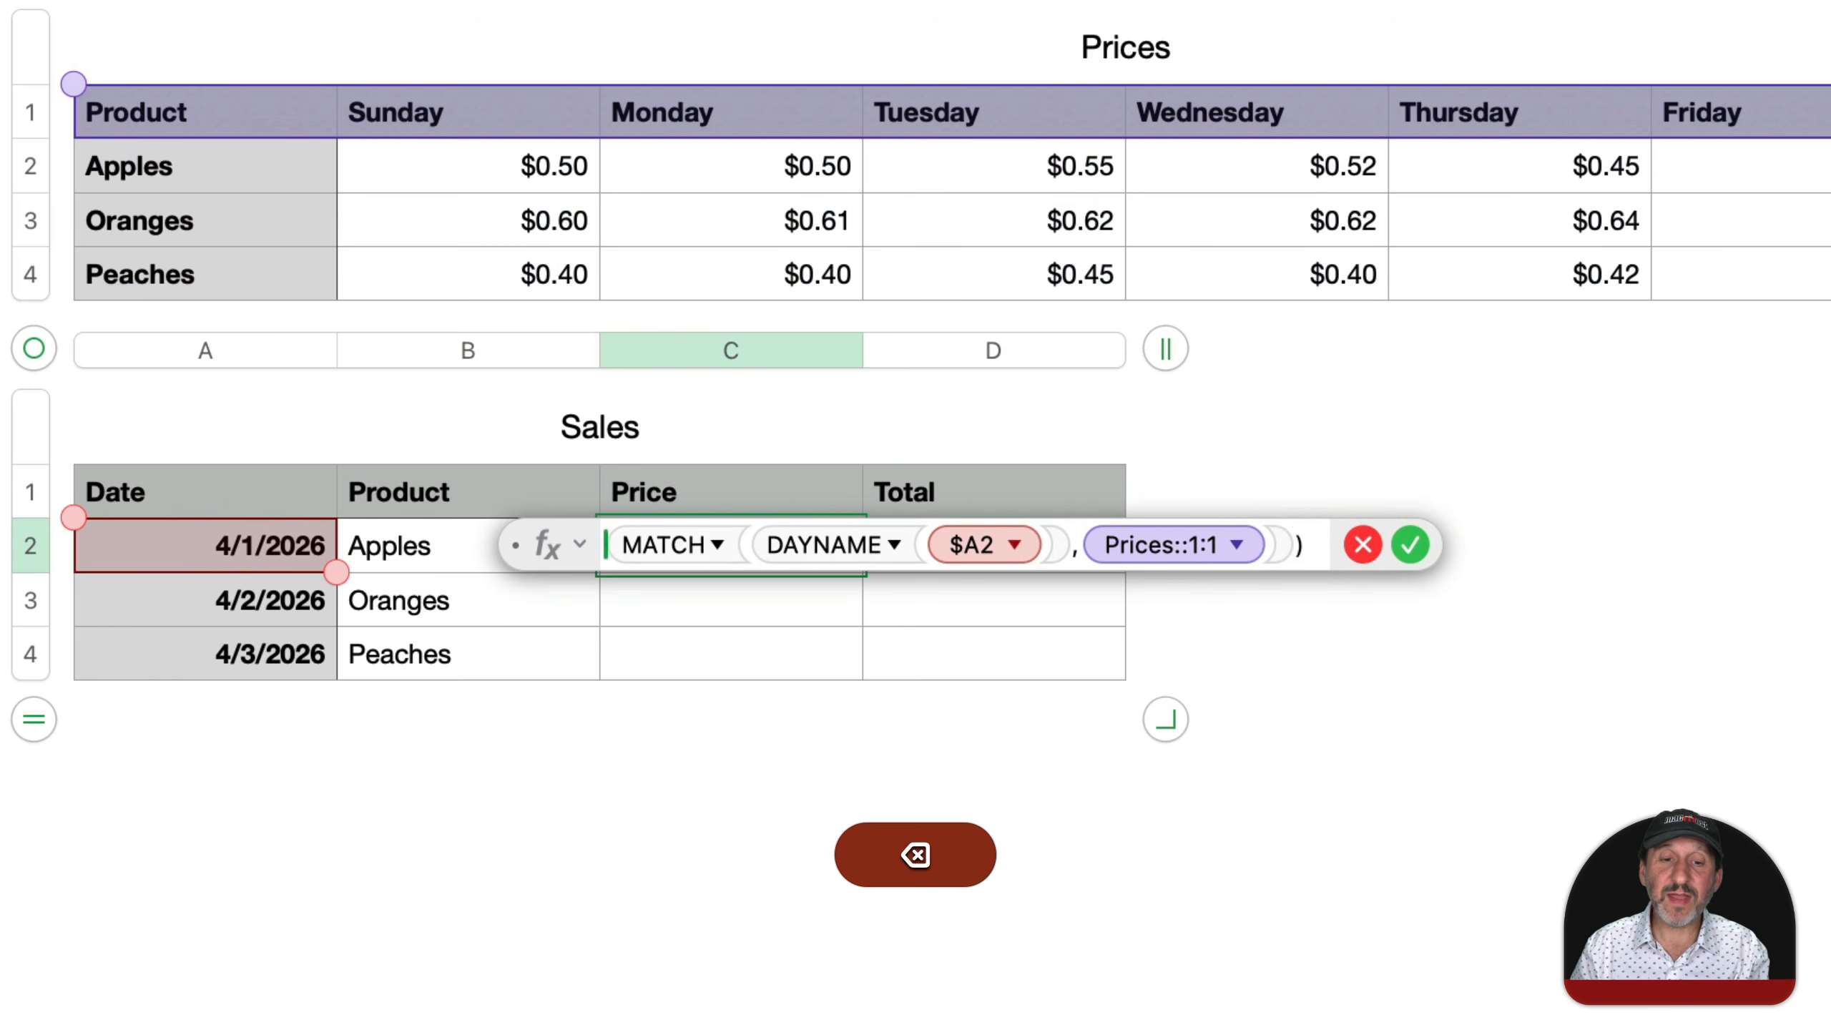
pyautogui.click(1293, 545)
pyautogui.press('BackSpace')
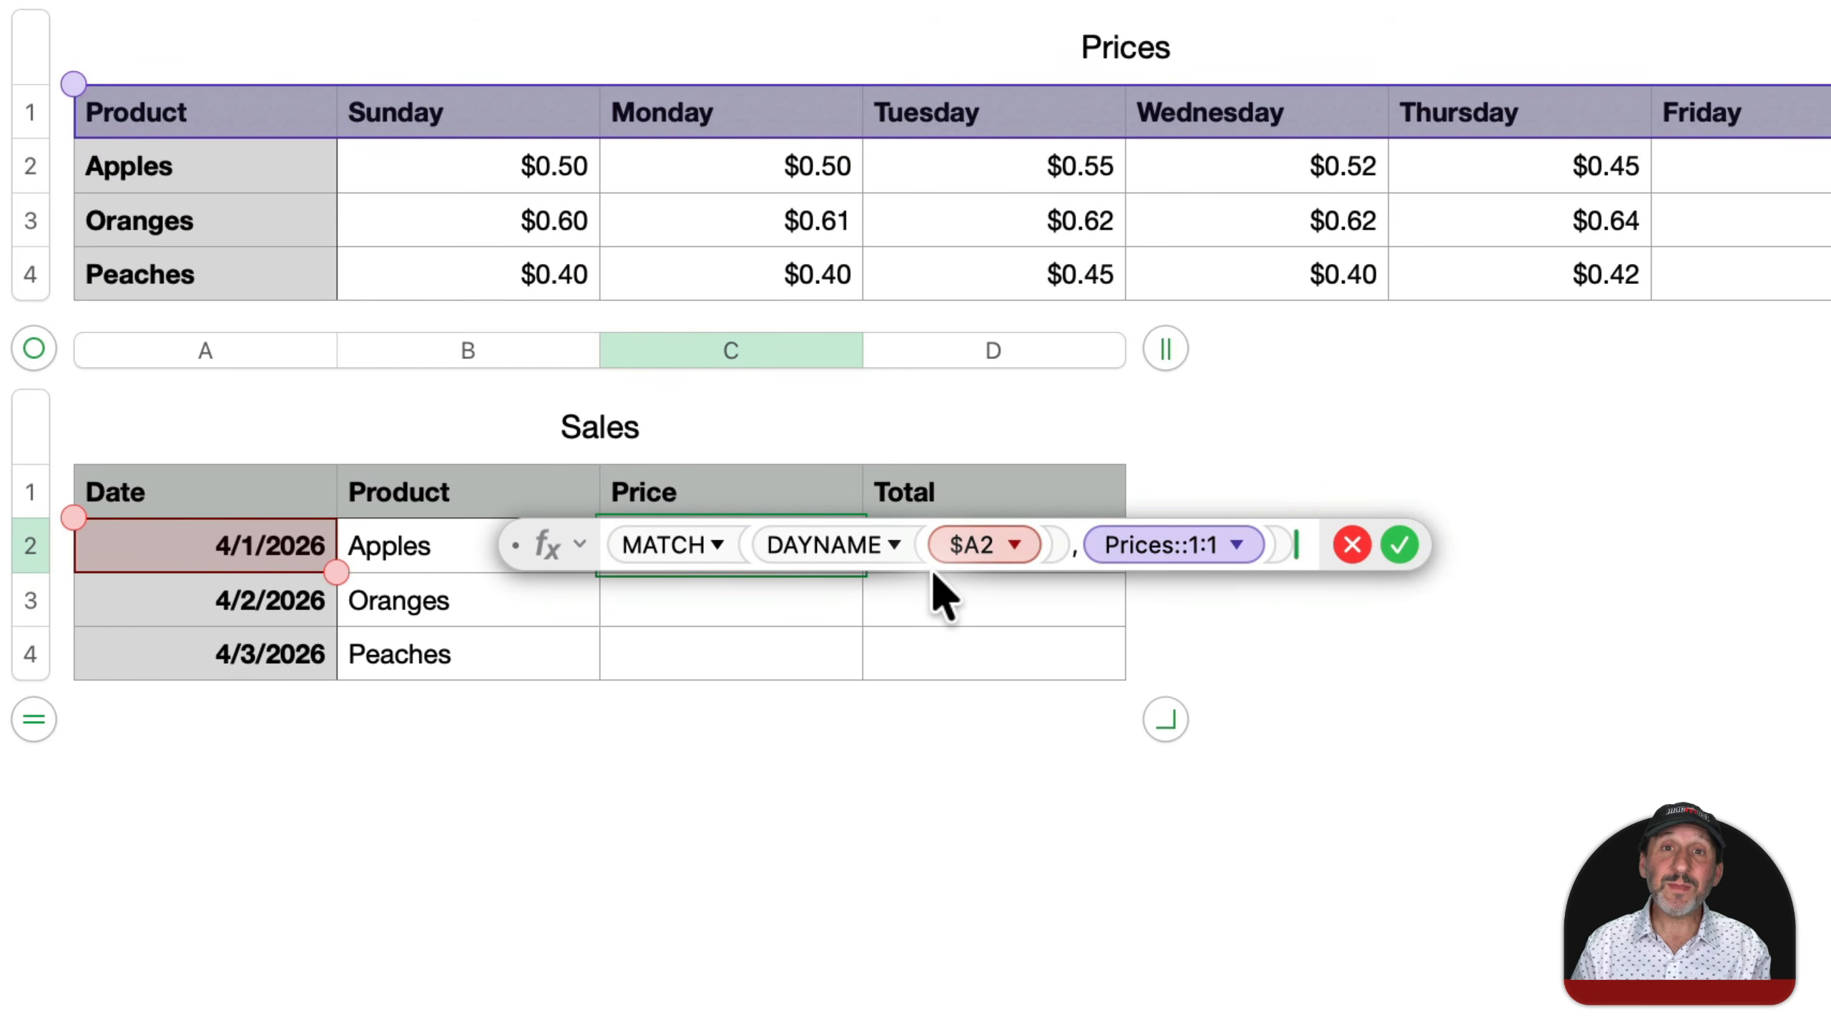
# Strip the weekday MATCH in C2 down to DAYNAME($A2) alone, evaluate it, and undo to restore the full price formula.
pyautogui.click(982, 551)
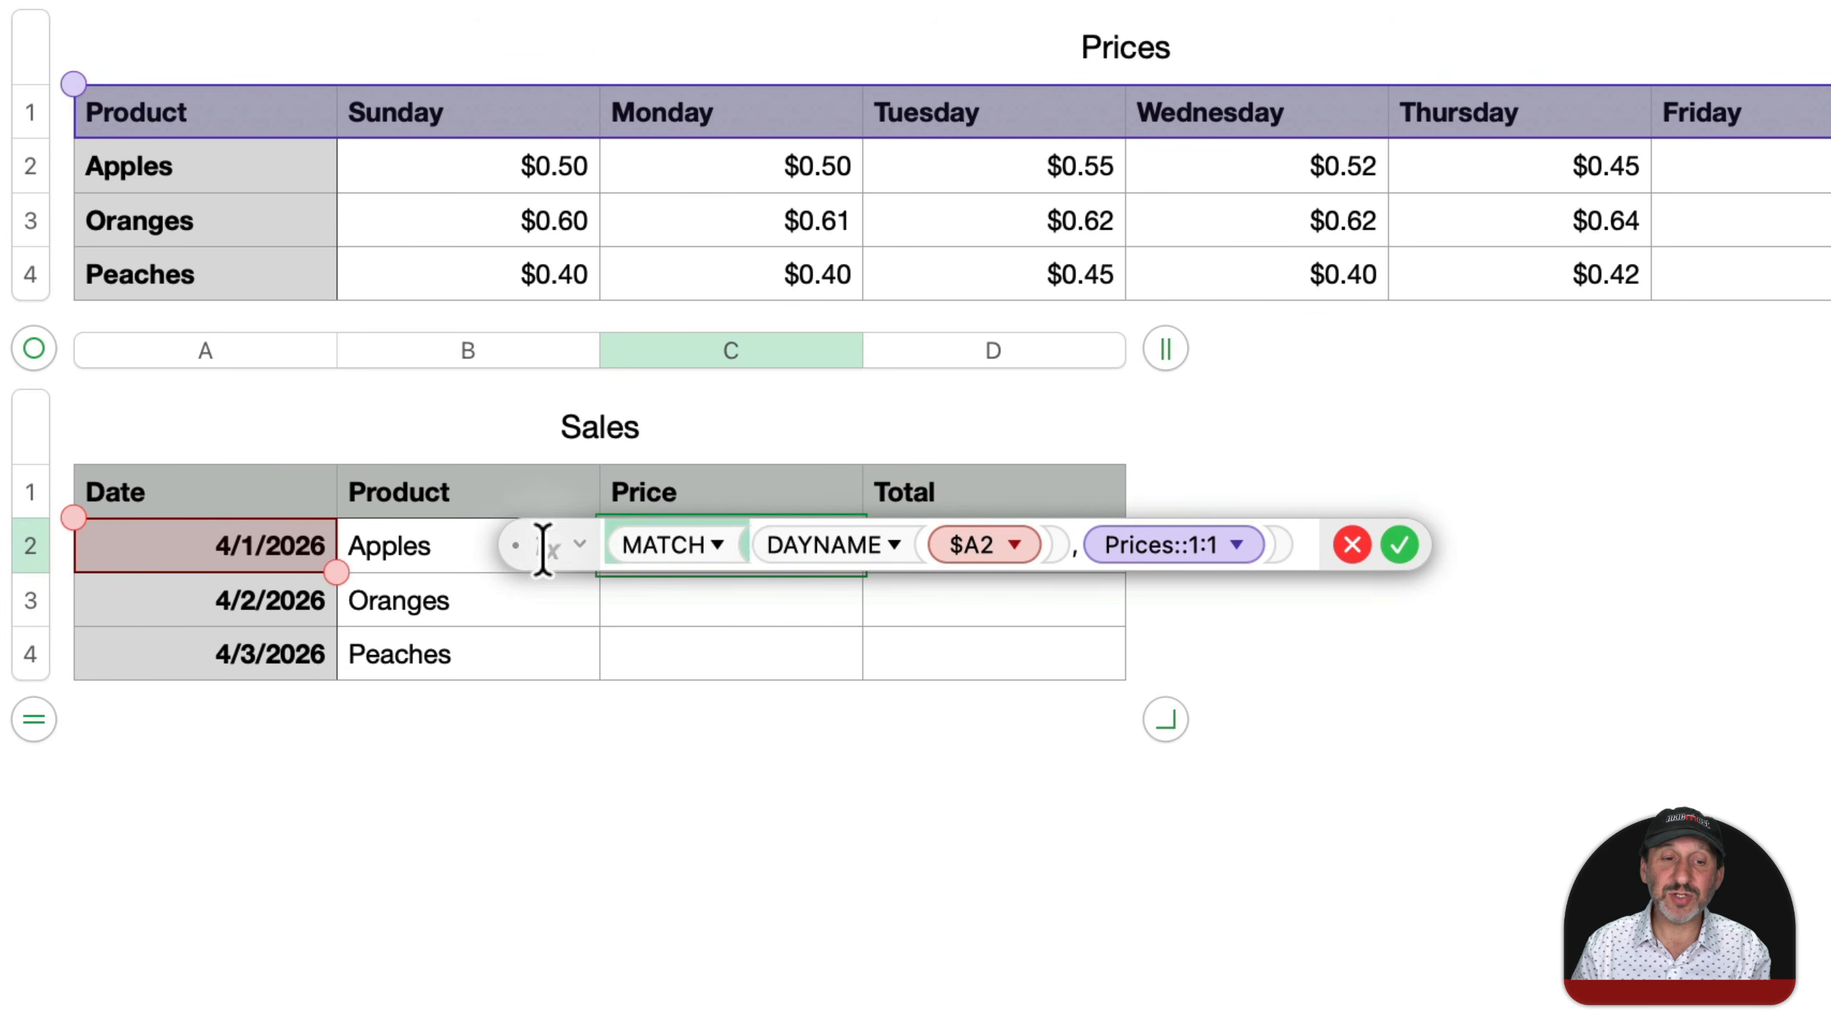
pyautogui.press('BackSpace')
pyautogui.moveTo(923, 544); pyautogui.dragTo(1150, 545)
pyautogui.press('BackSpace')
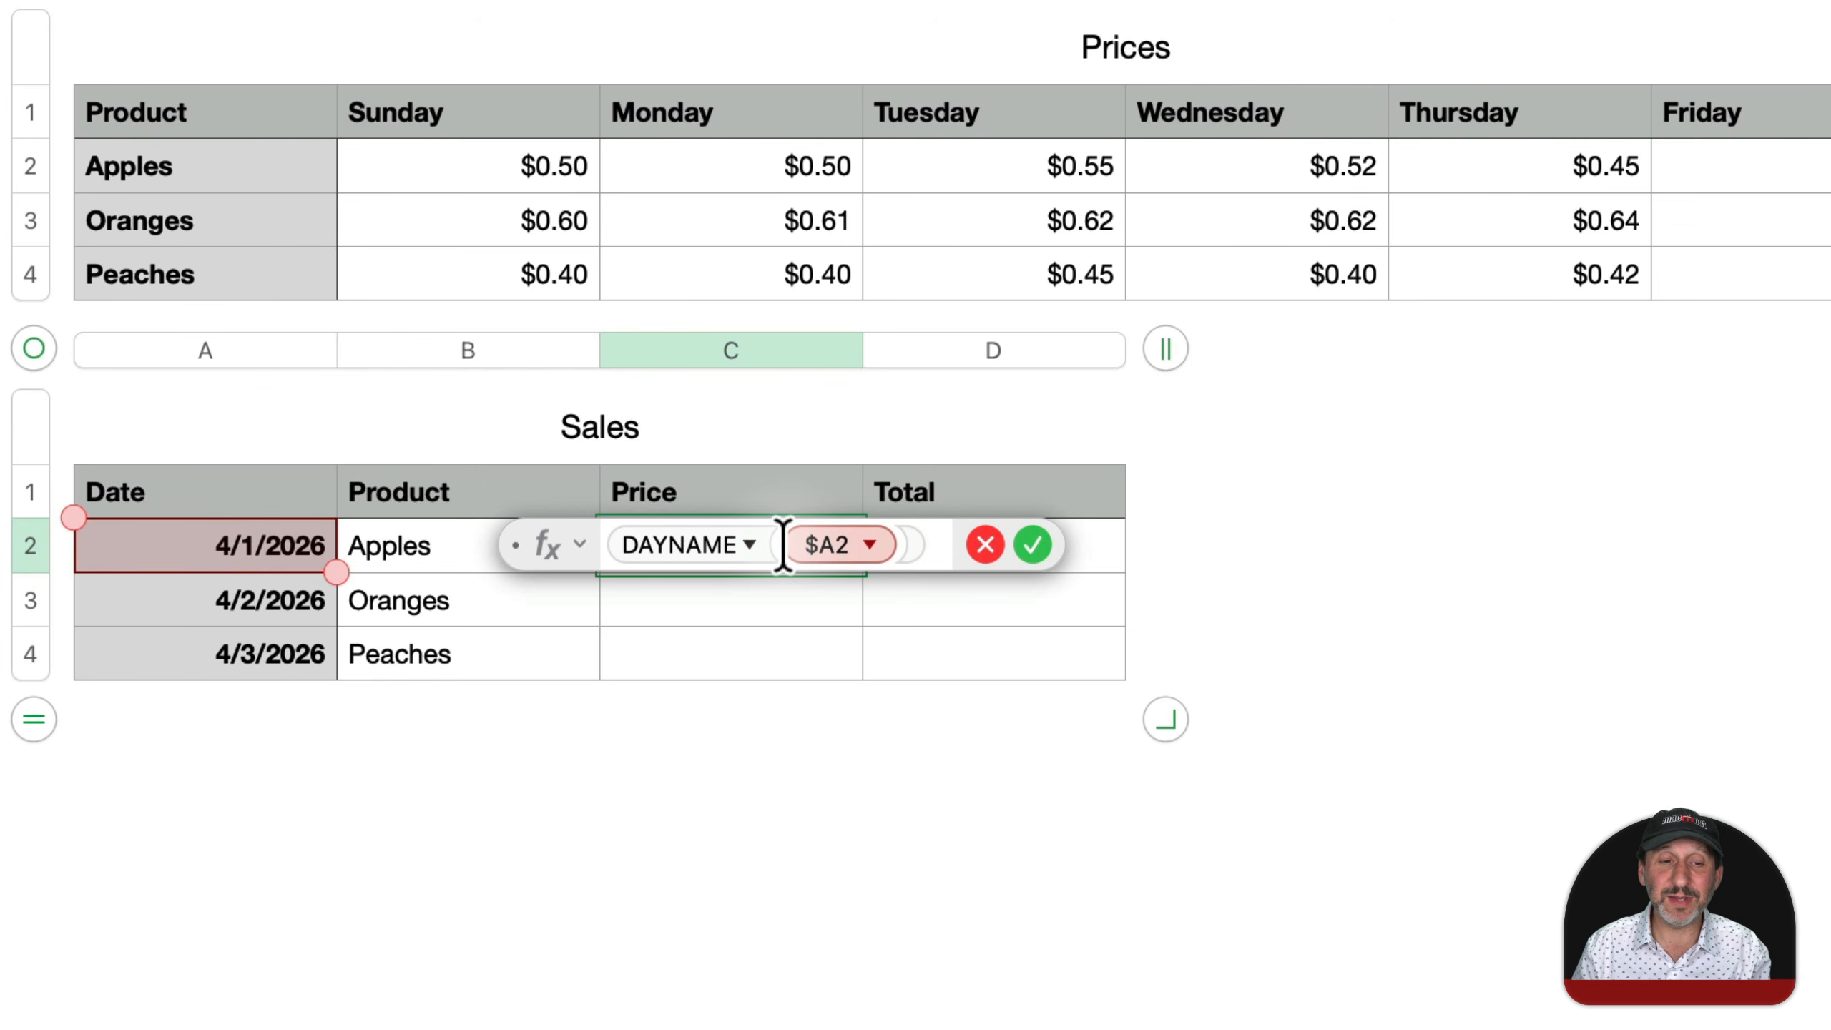
pyautogui.press('Return')
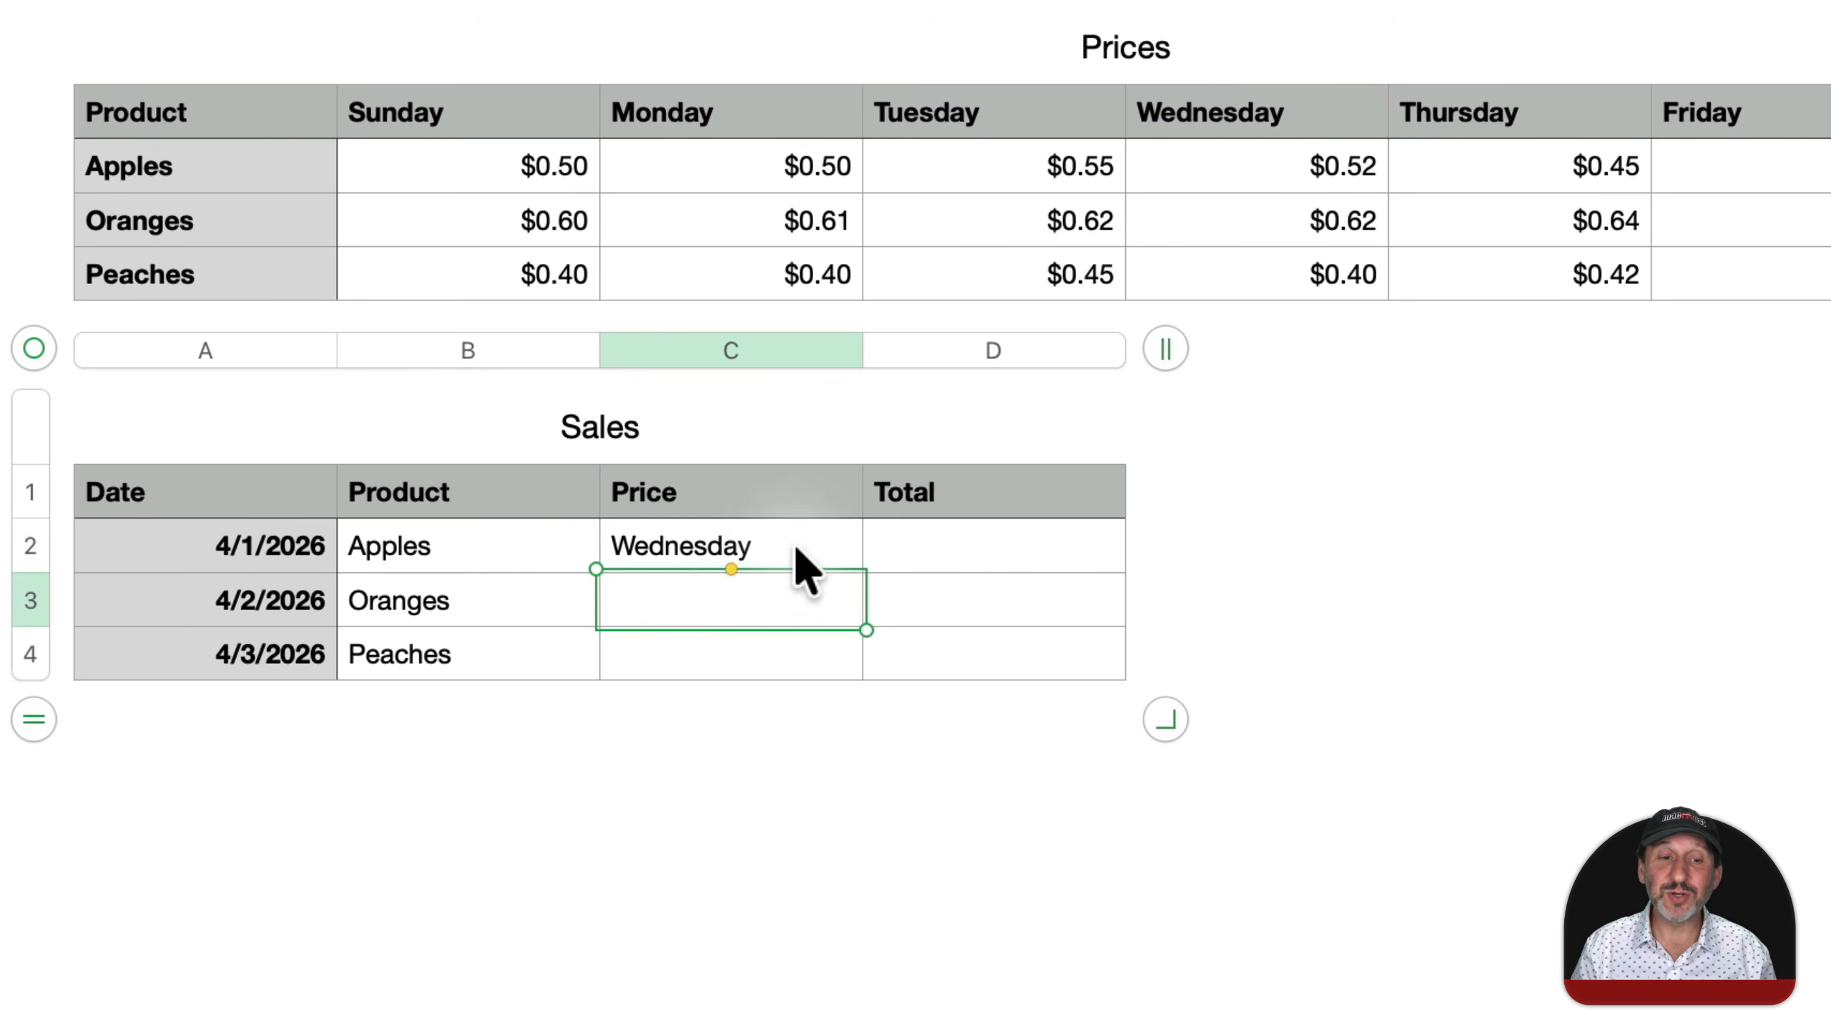
pyautogui.press('super+z')
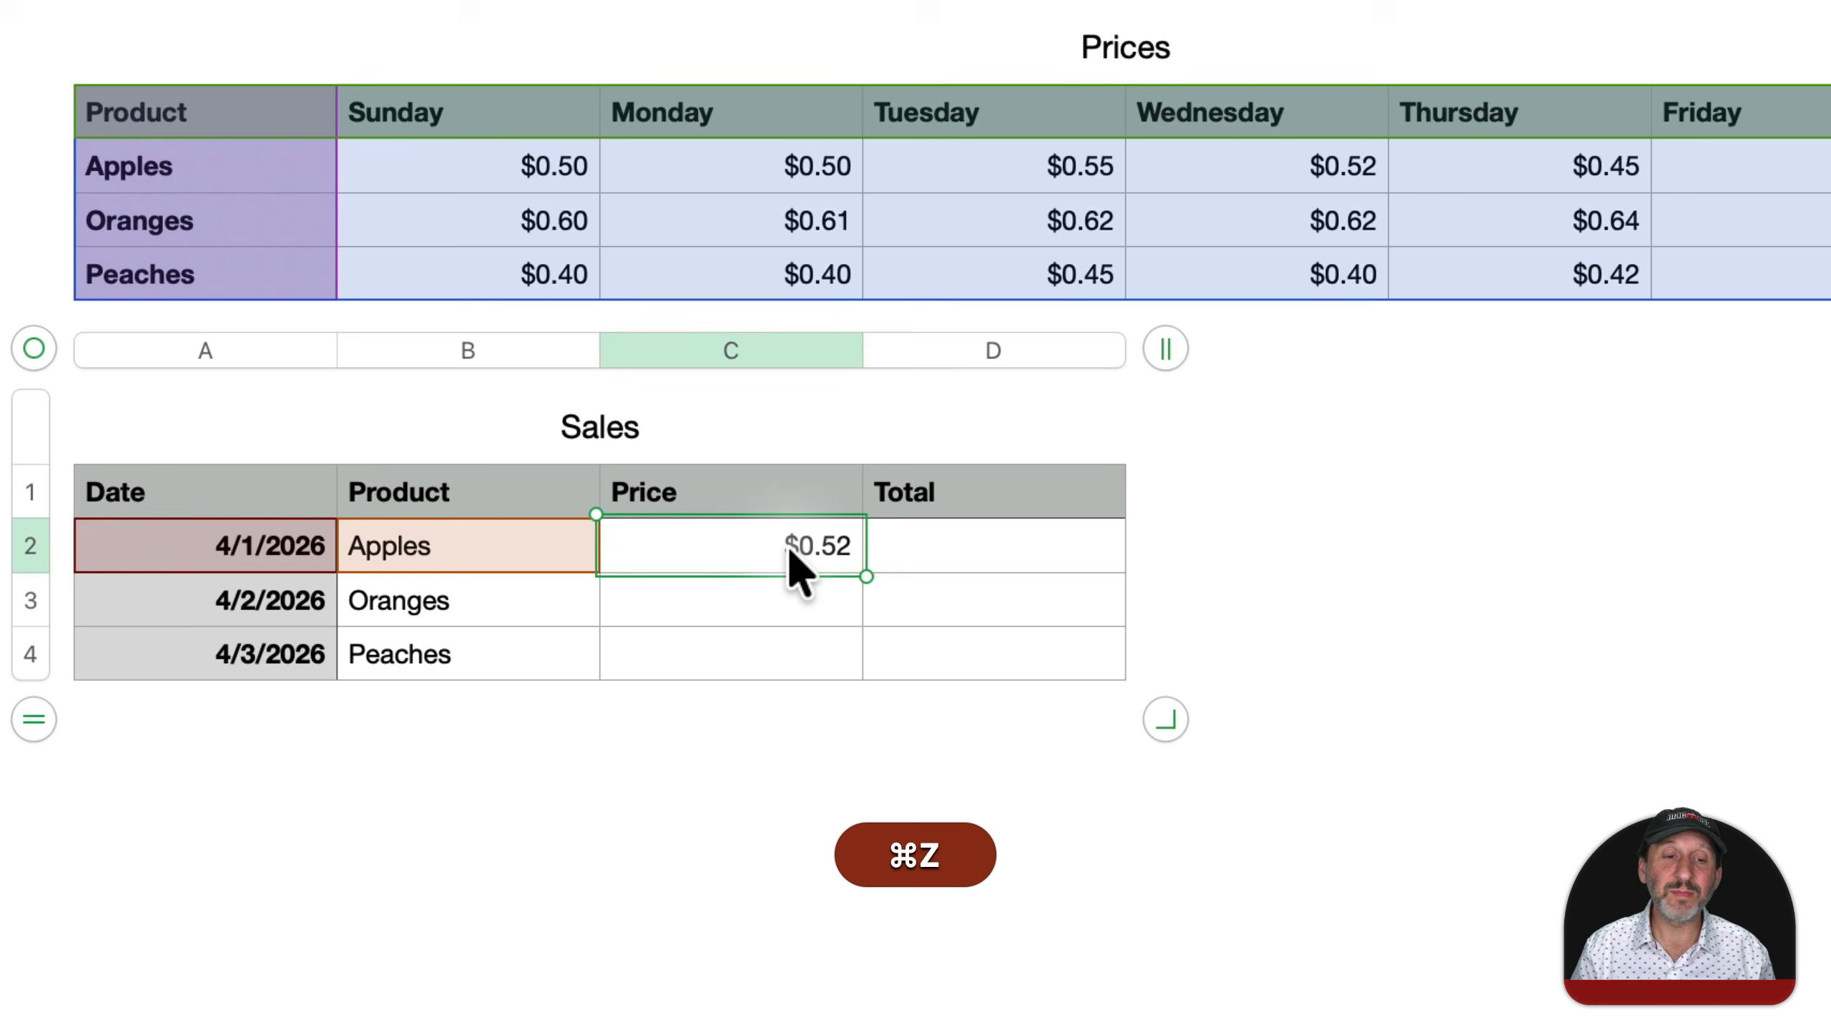
# Evaluate only MATCH(DAYNAME($A2),Prices::1:1) in C2 by removing the rest of the price formula, and undo the change.
pyautogui.doubleClick(787, 546)
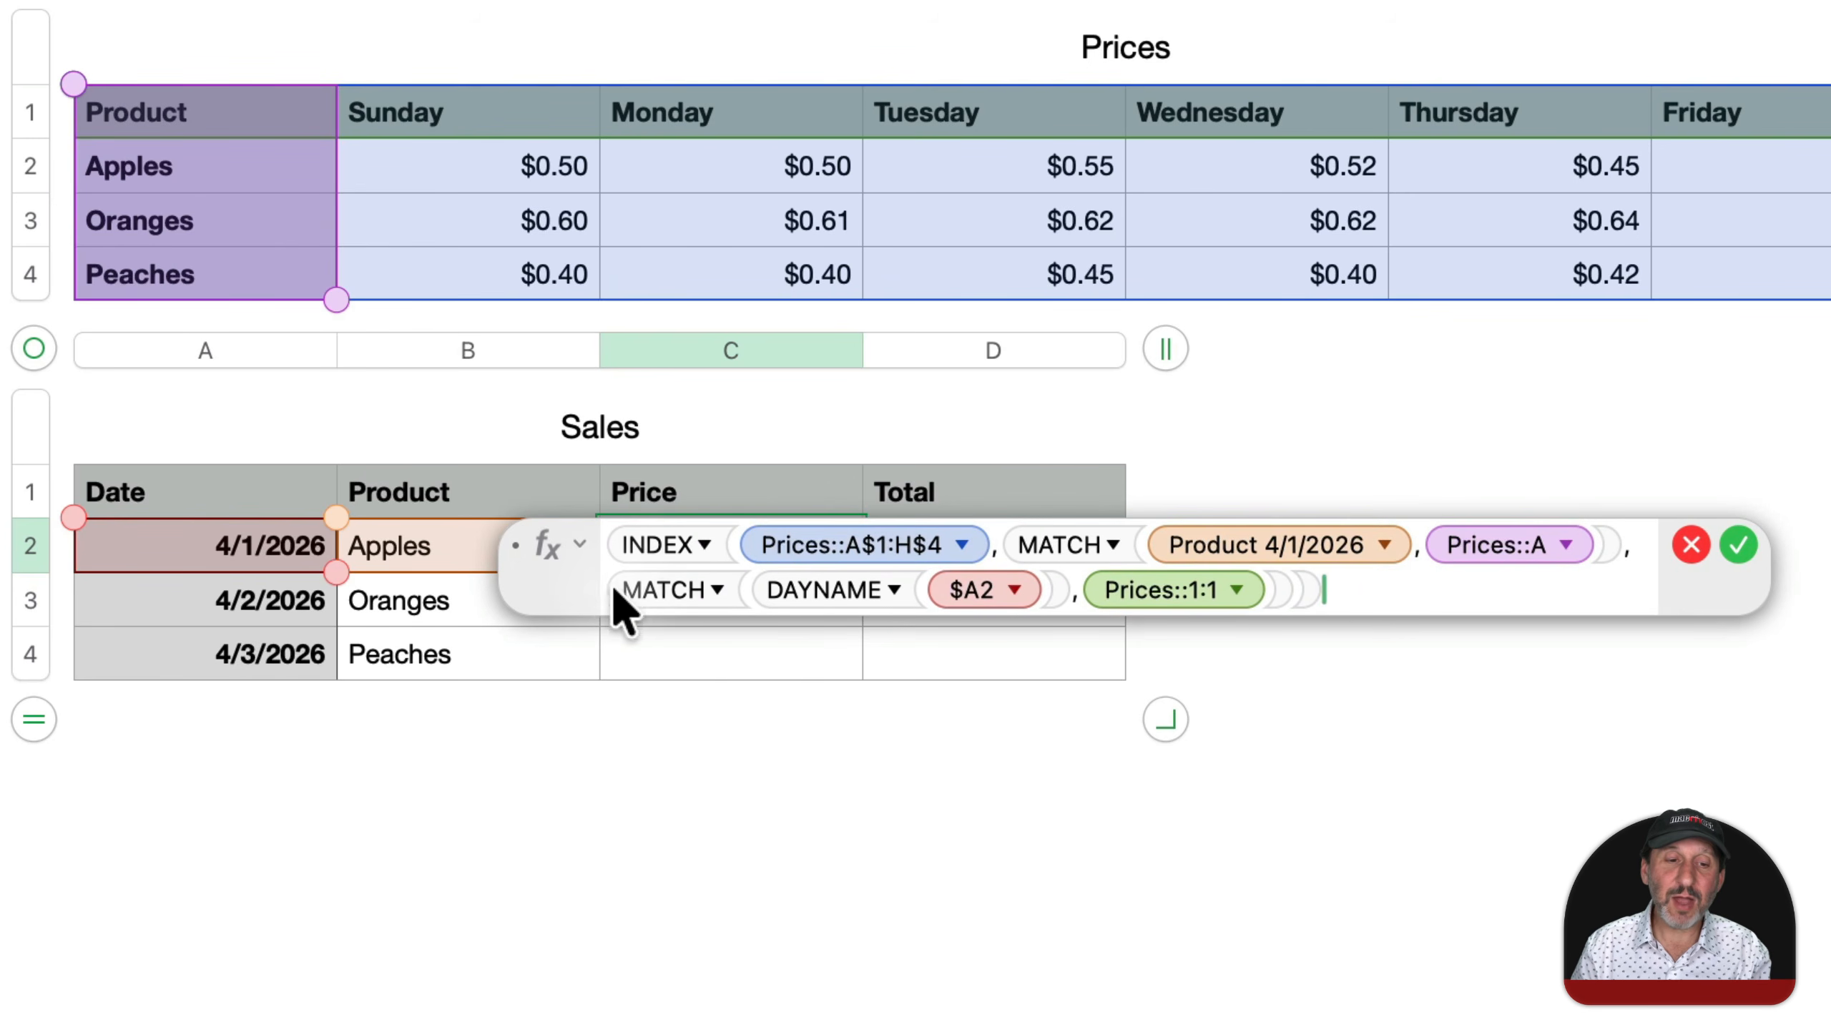
pyautogui.moveTo(603, 590); pyautogui.dragTo(585, 531)
pyautogui.press('BackSpace')
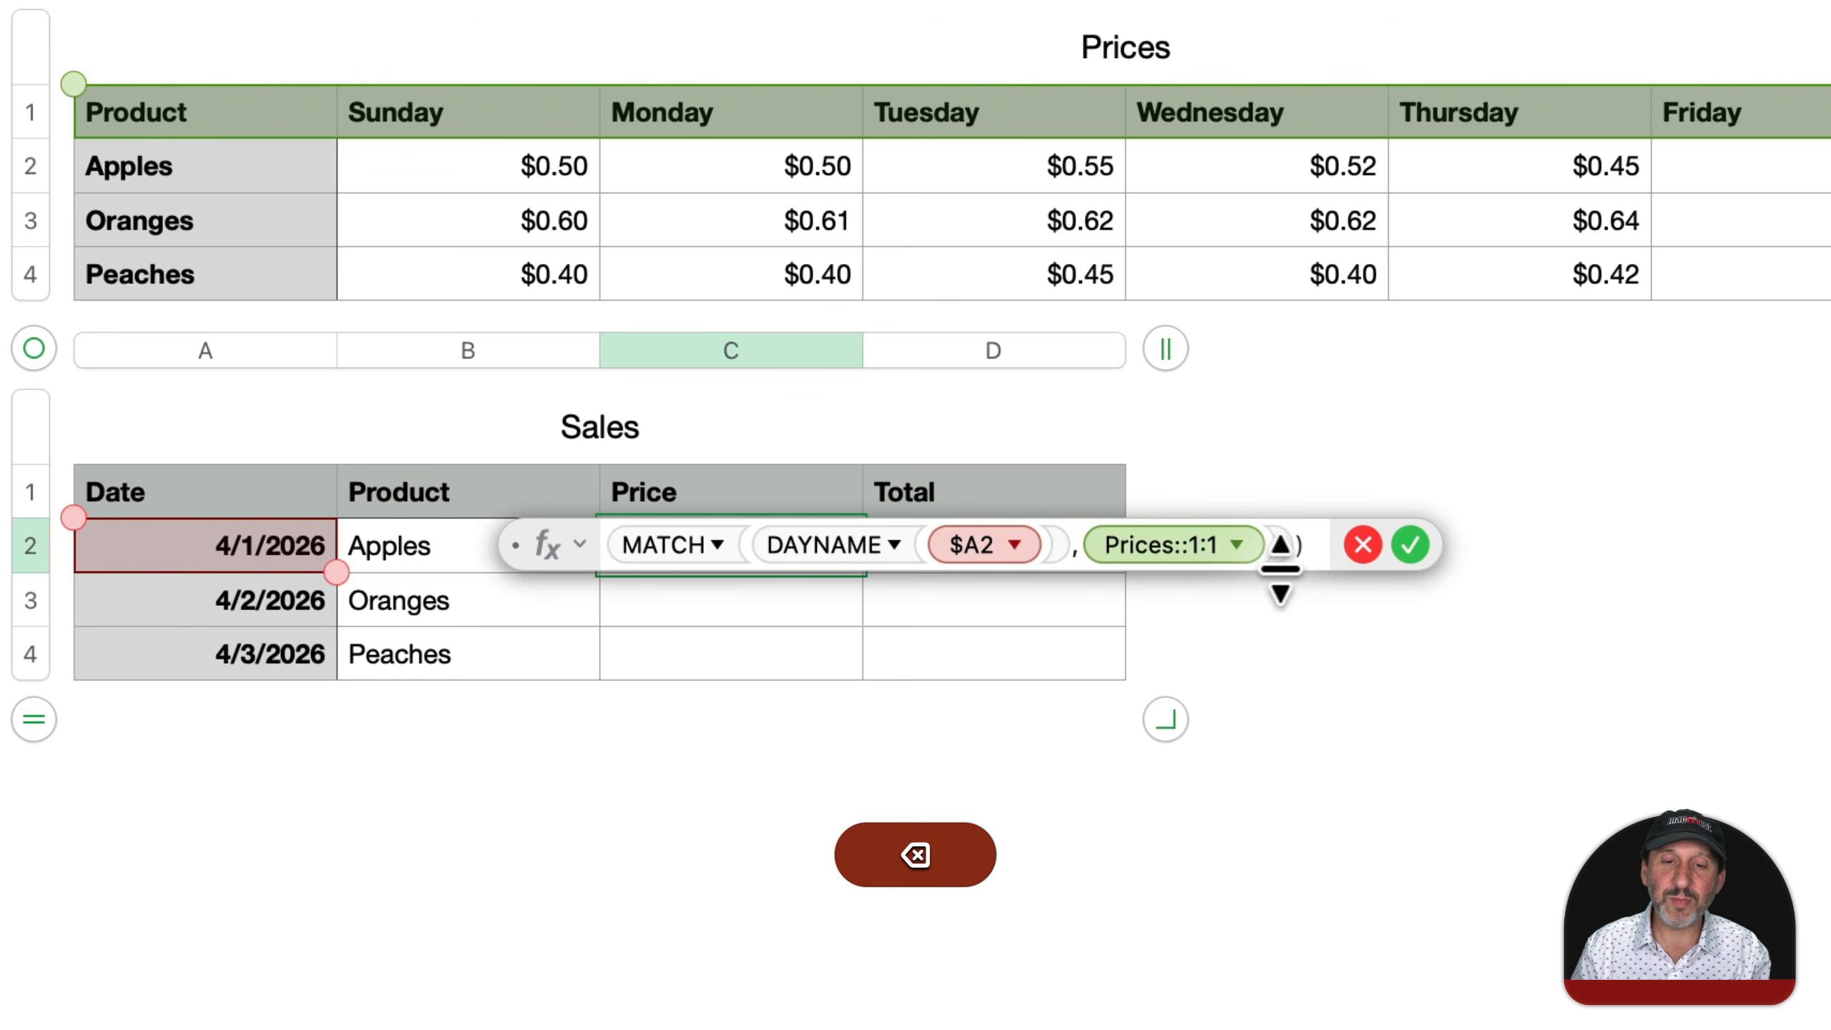
pyautogui.click(1289, 544)
pyautogui.press('BackSpace')
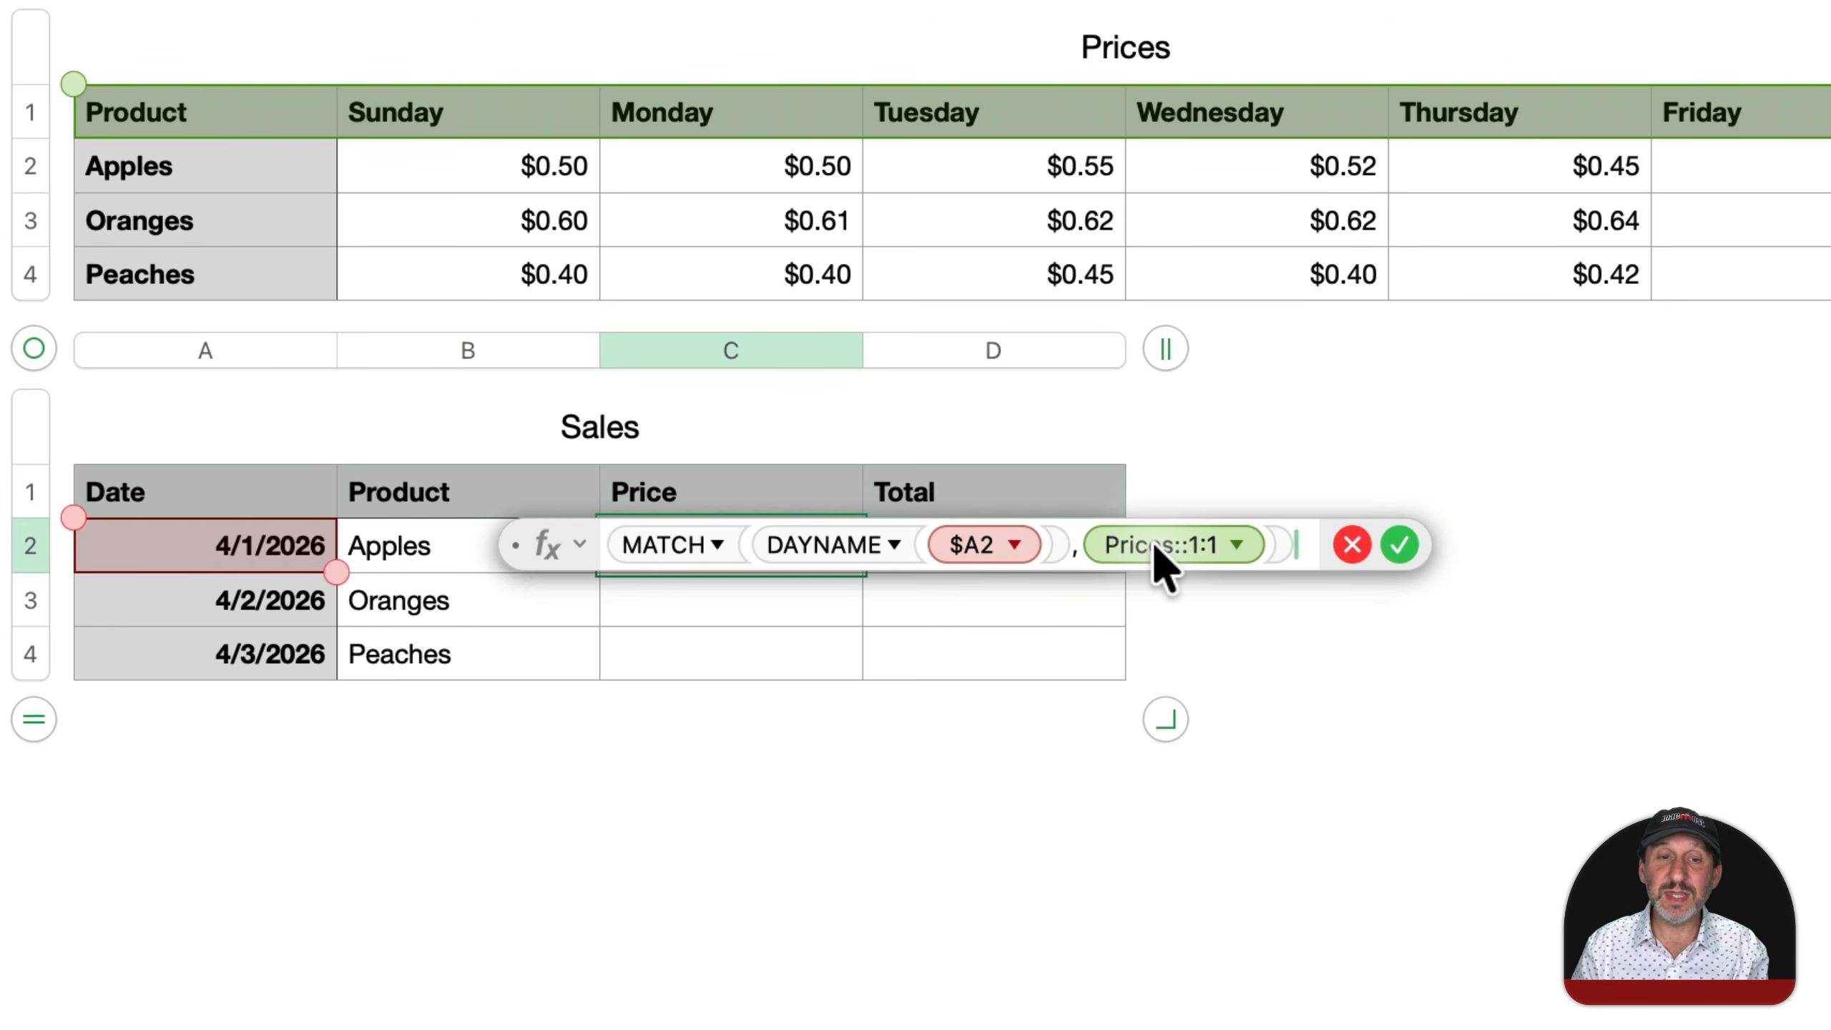
pyautogui.press('Return')
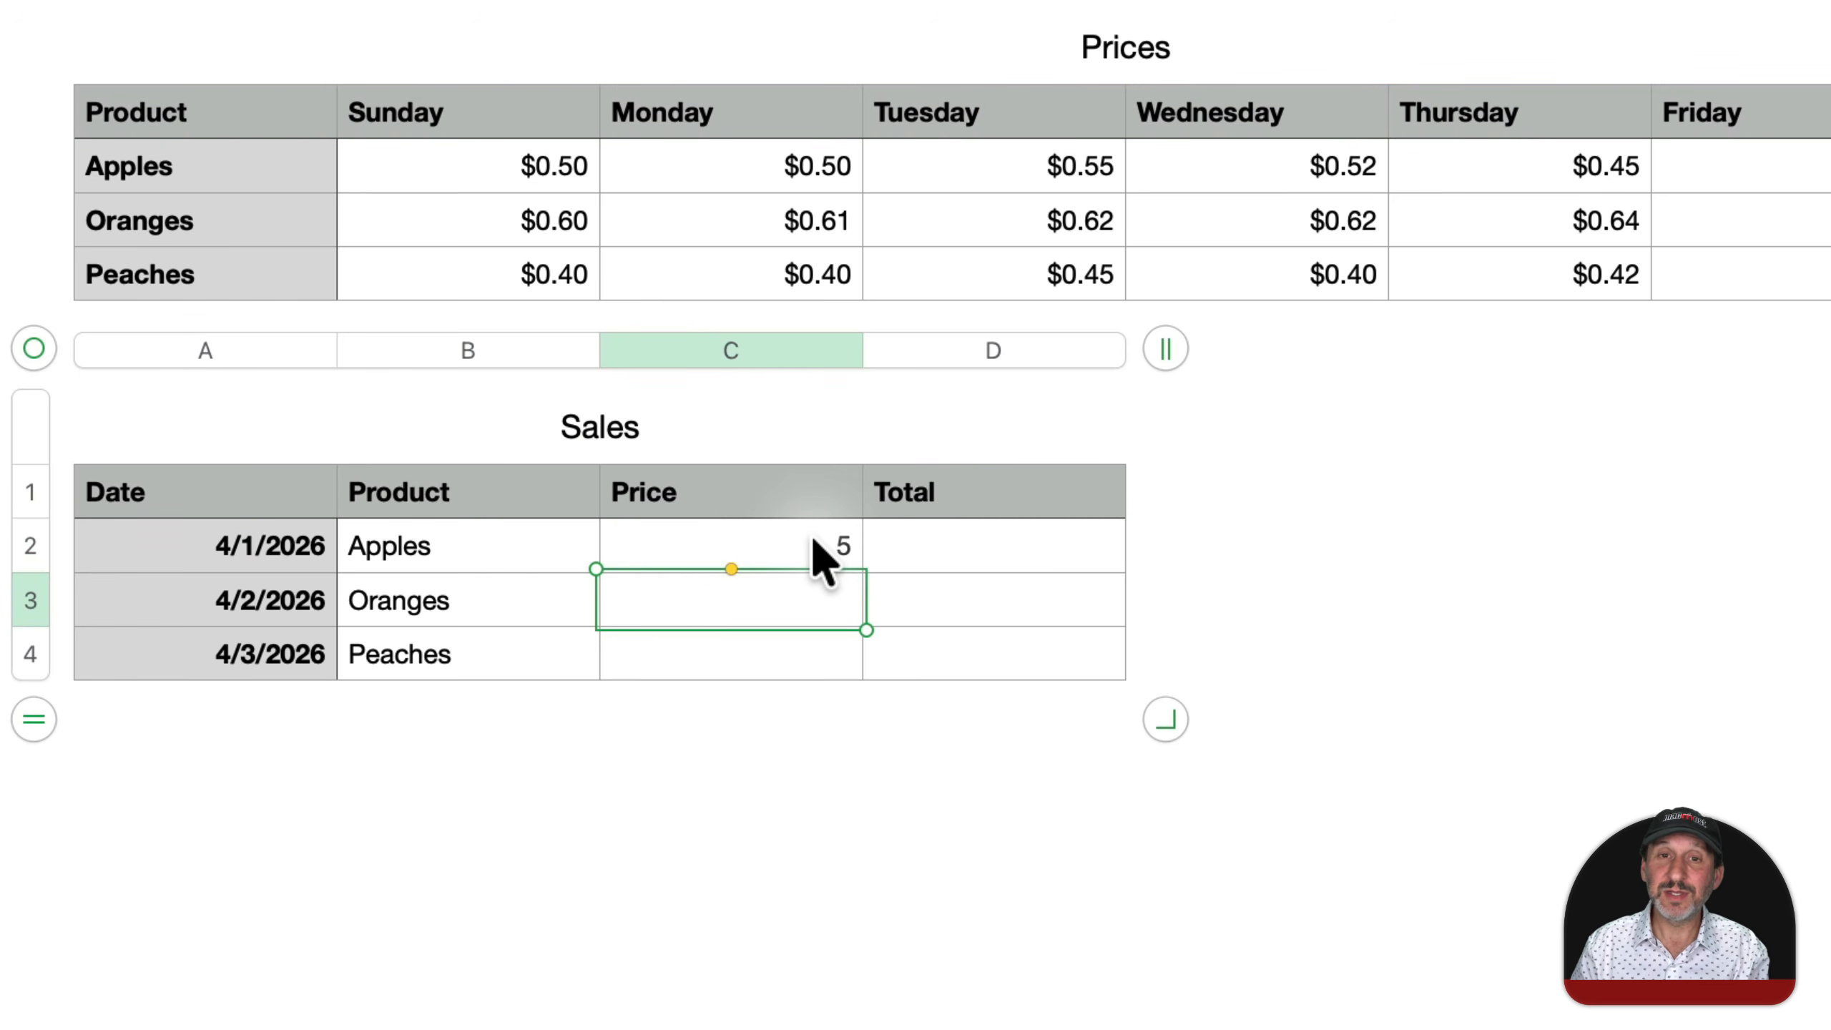
pyautogui.press('super')
pyautogui.press('super+z')
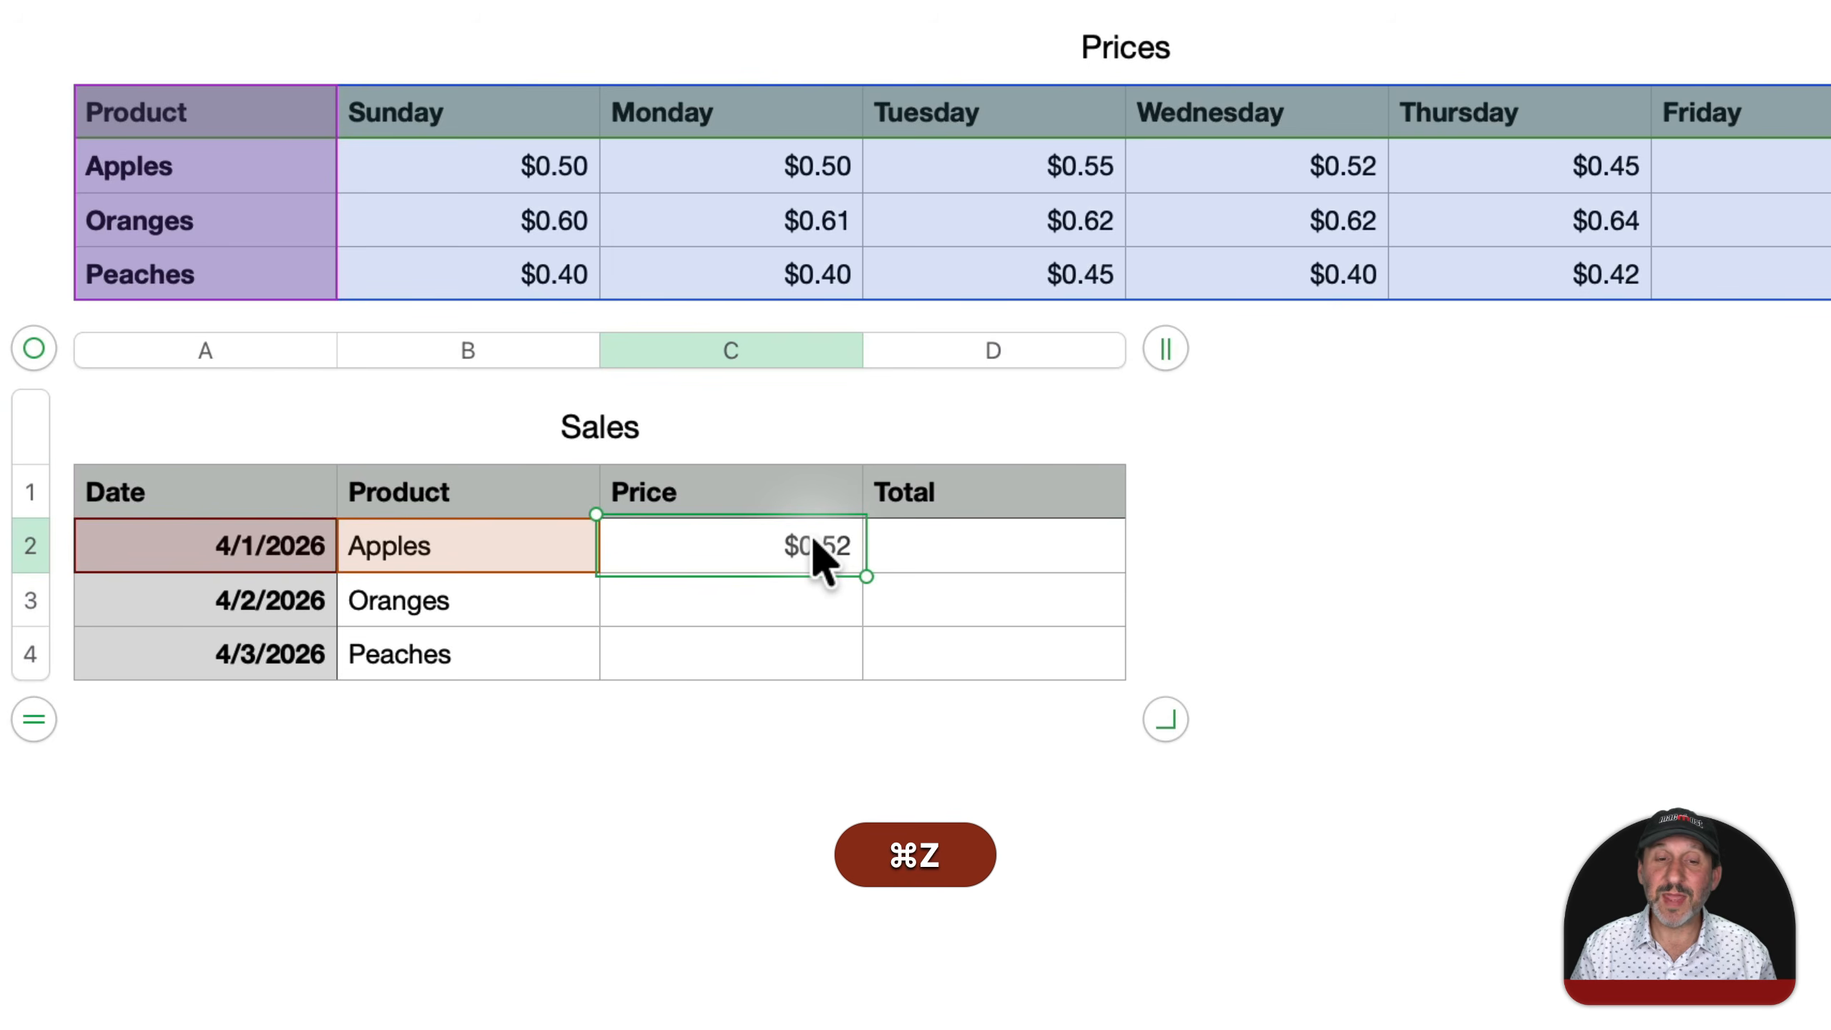
# Replace DAYNAME($A2) in the C2 price formula with the literal text "Wednesday".
pyautogui.doubleClick(815, 548)
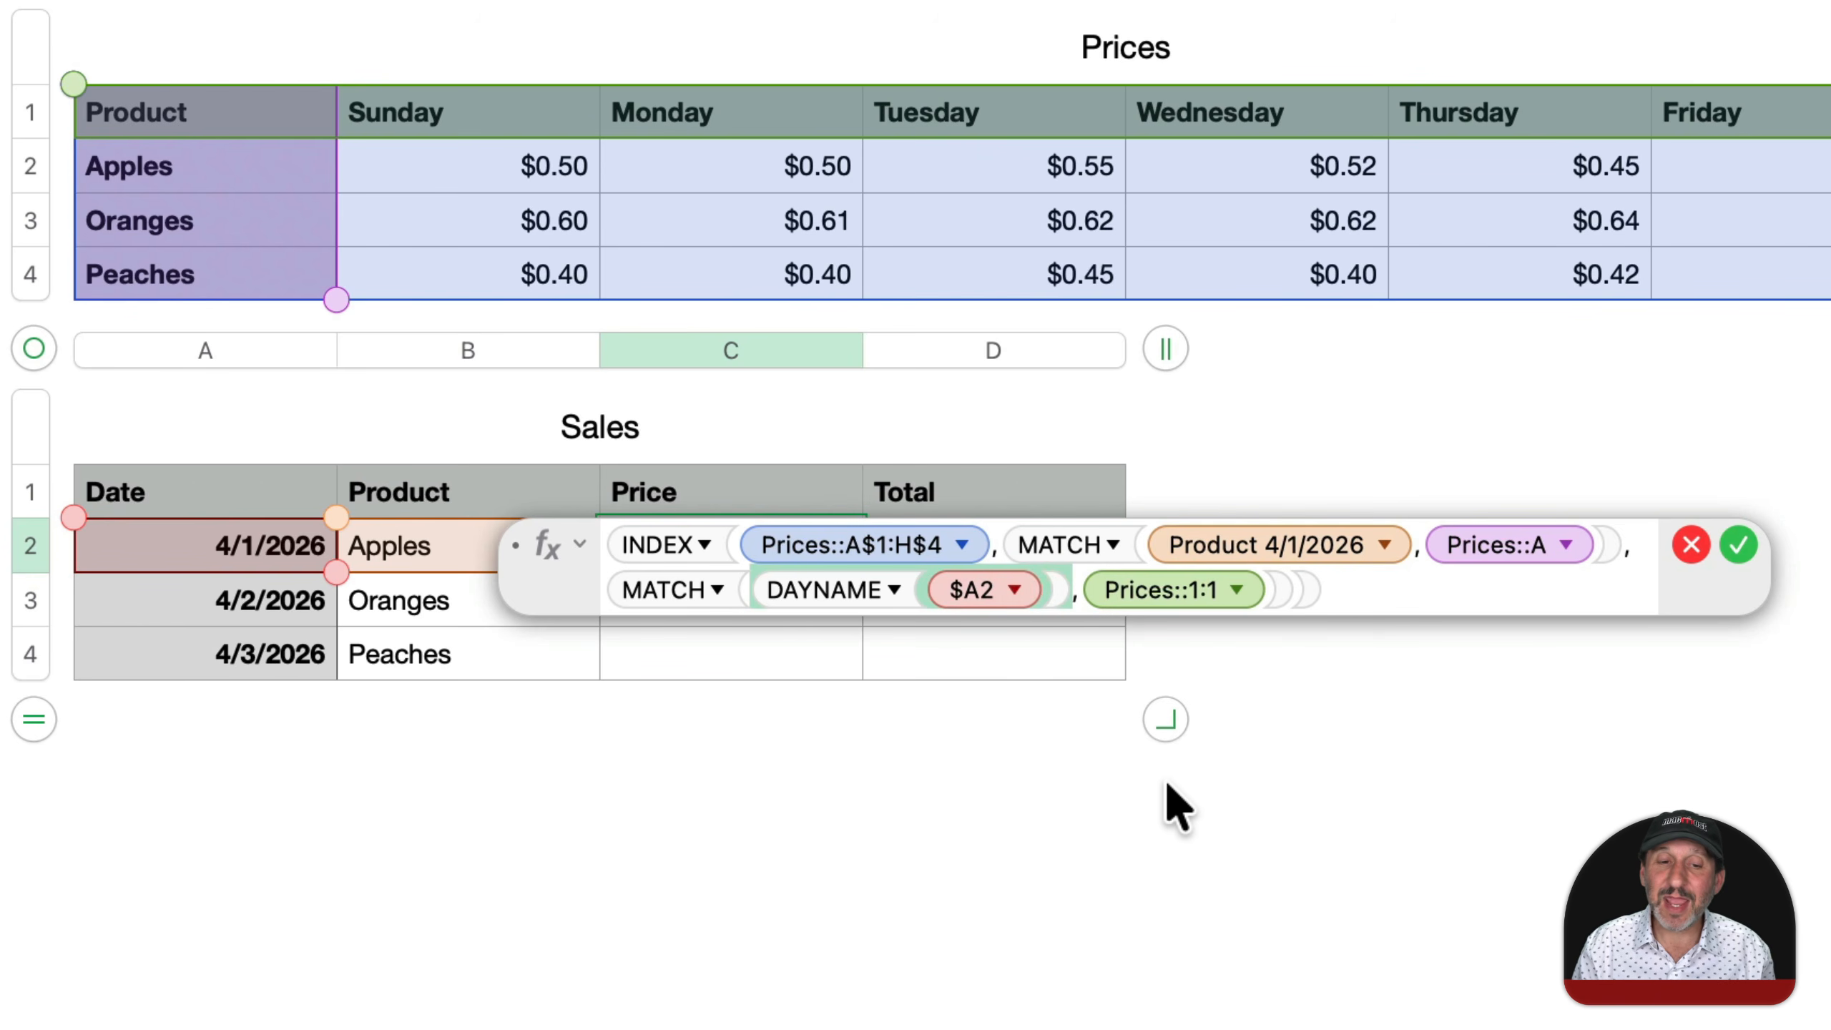
pyautogui.write('"Wed')
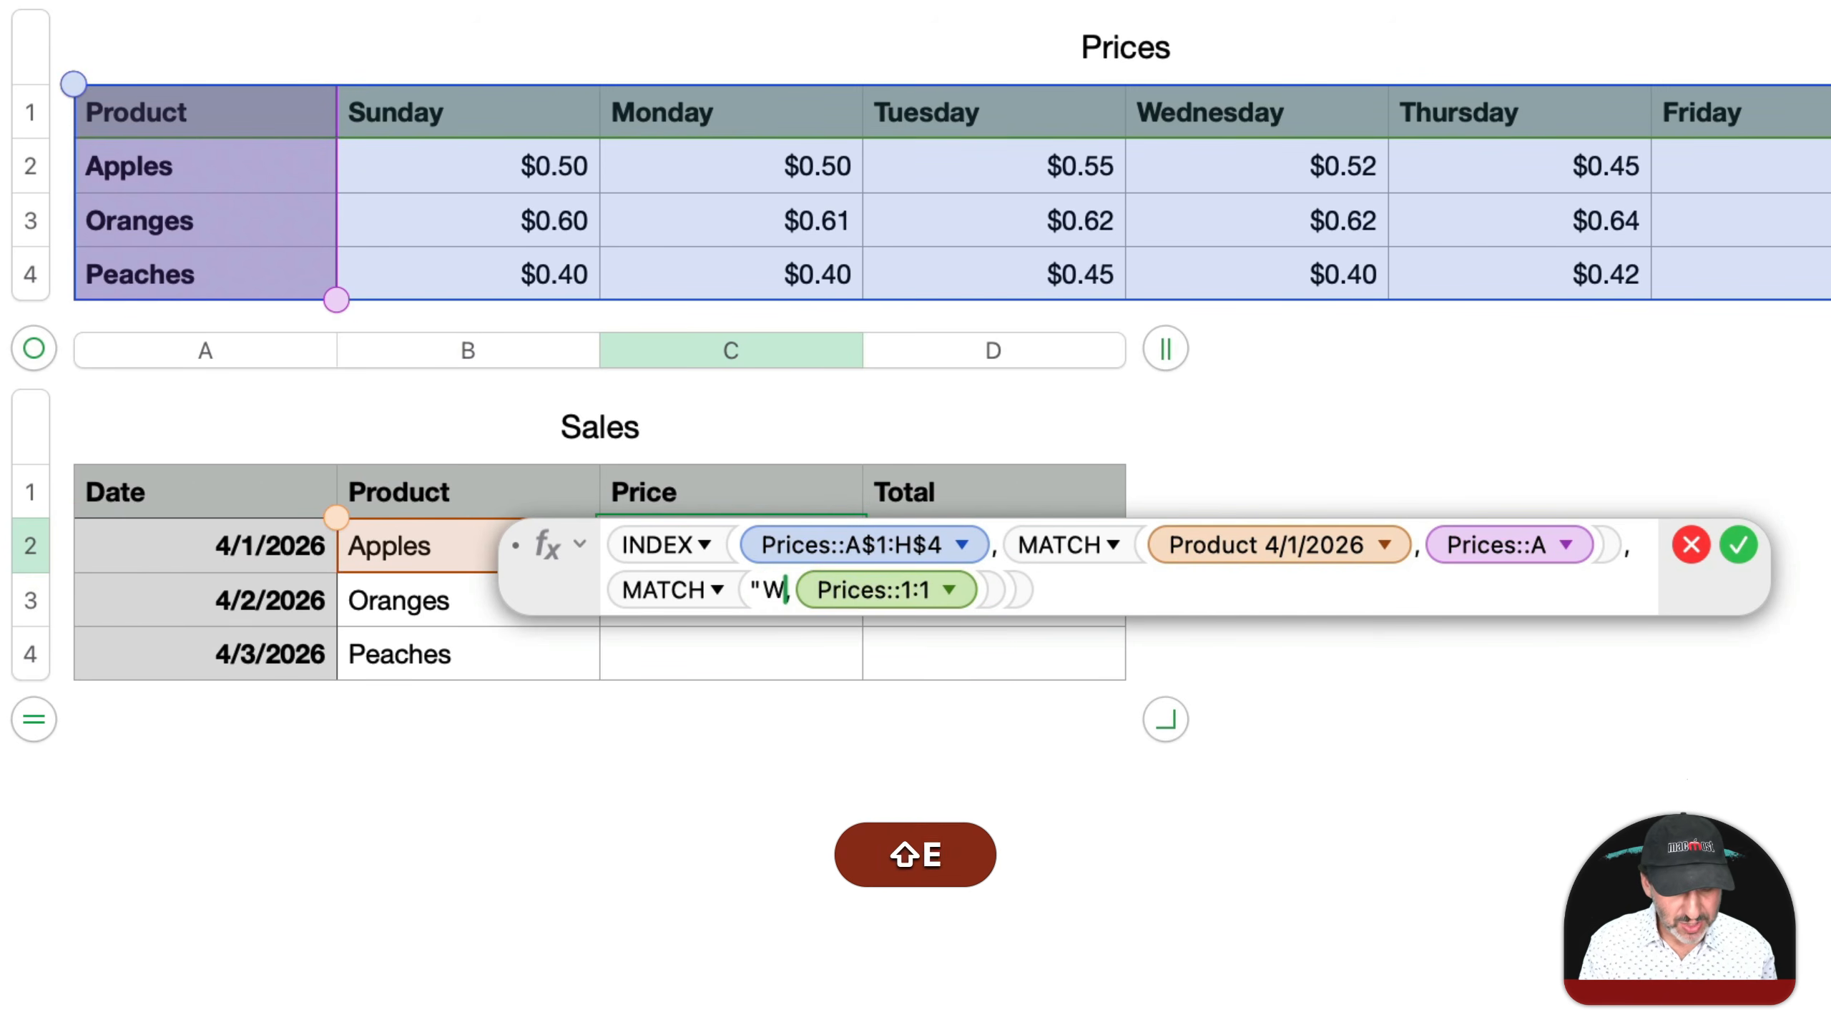
pyautogui.write('nesday"')
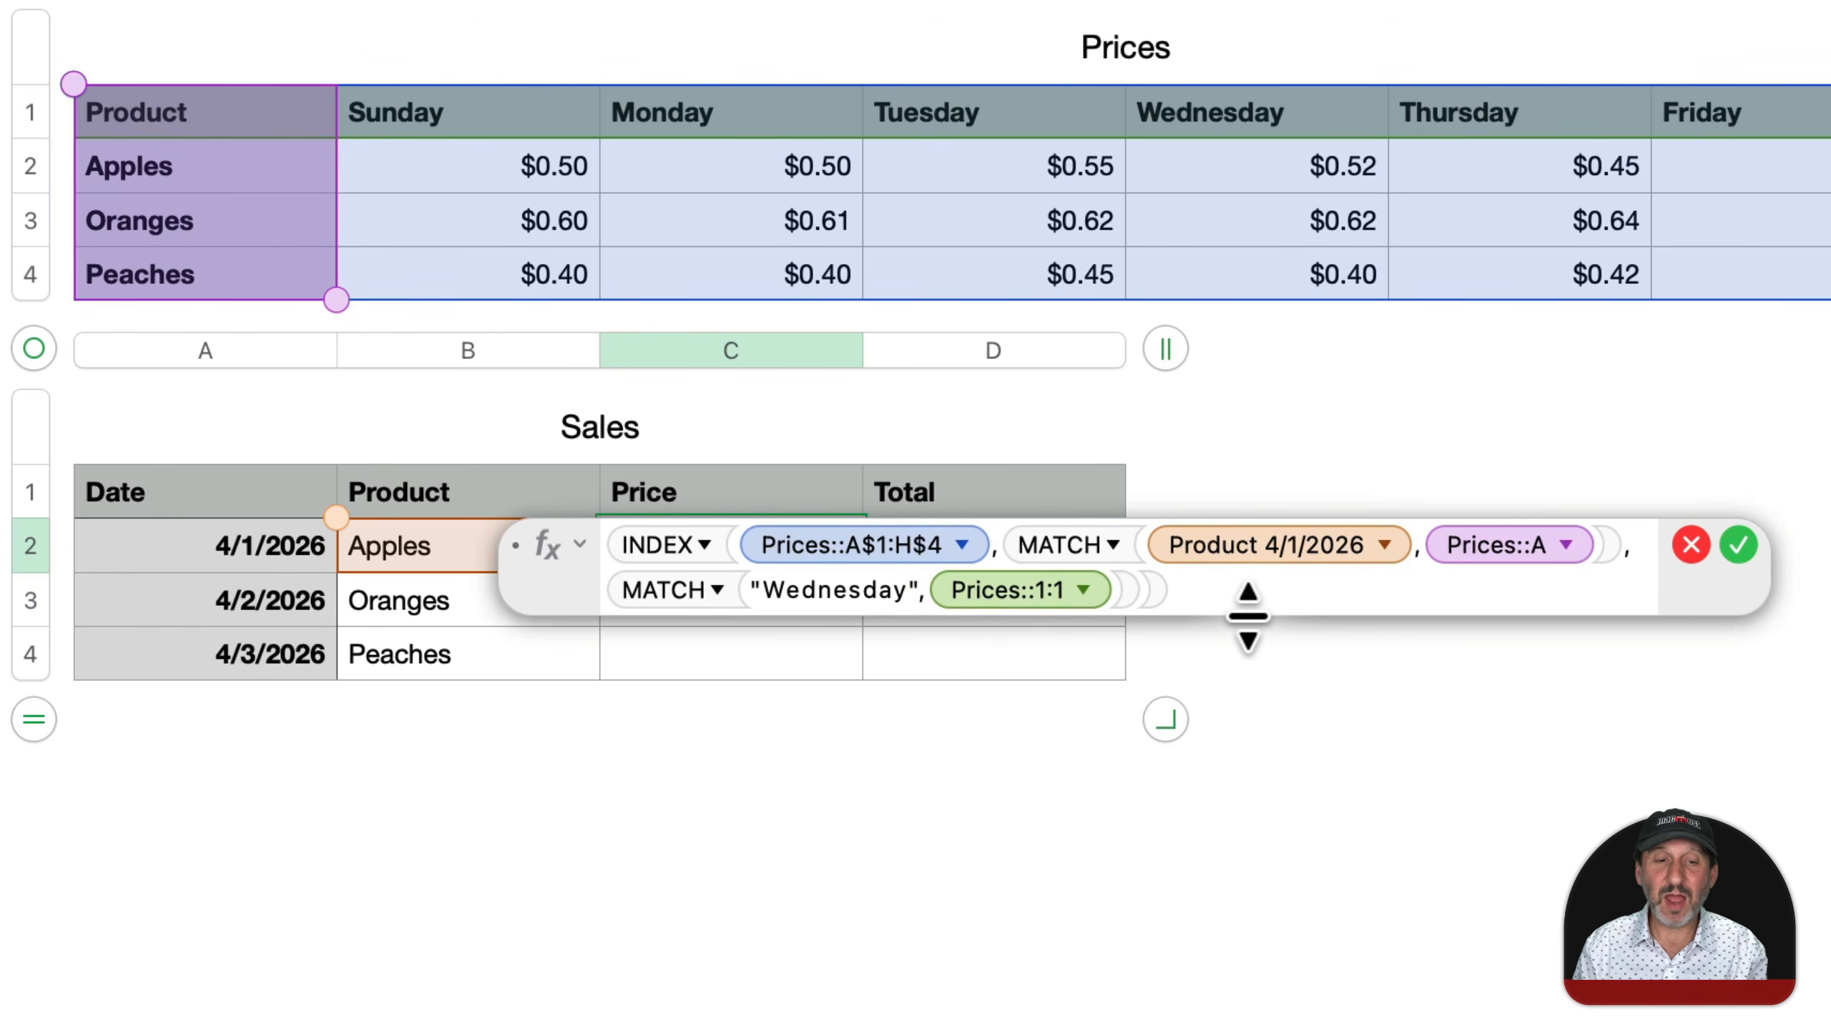
pyautogui.press('Return')
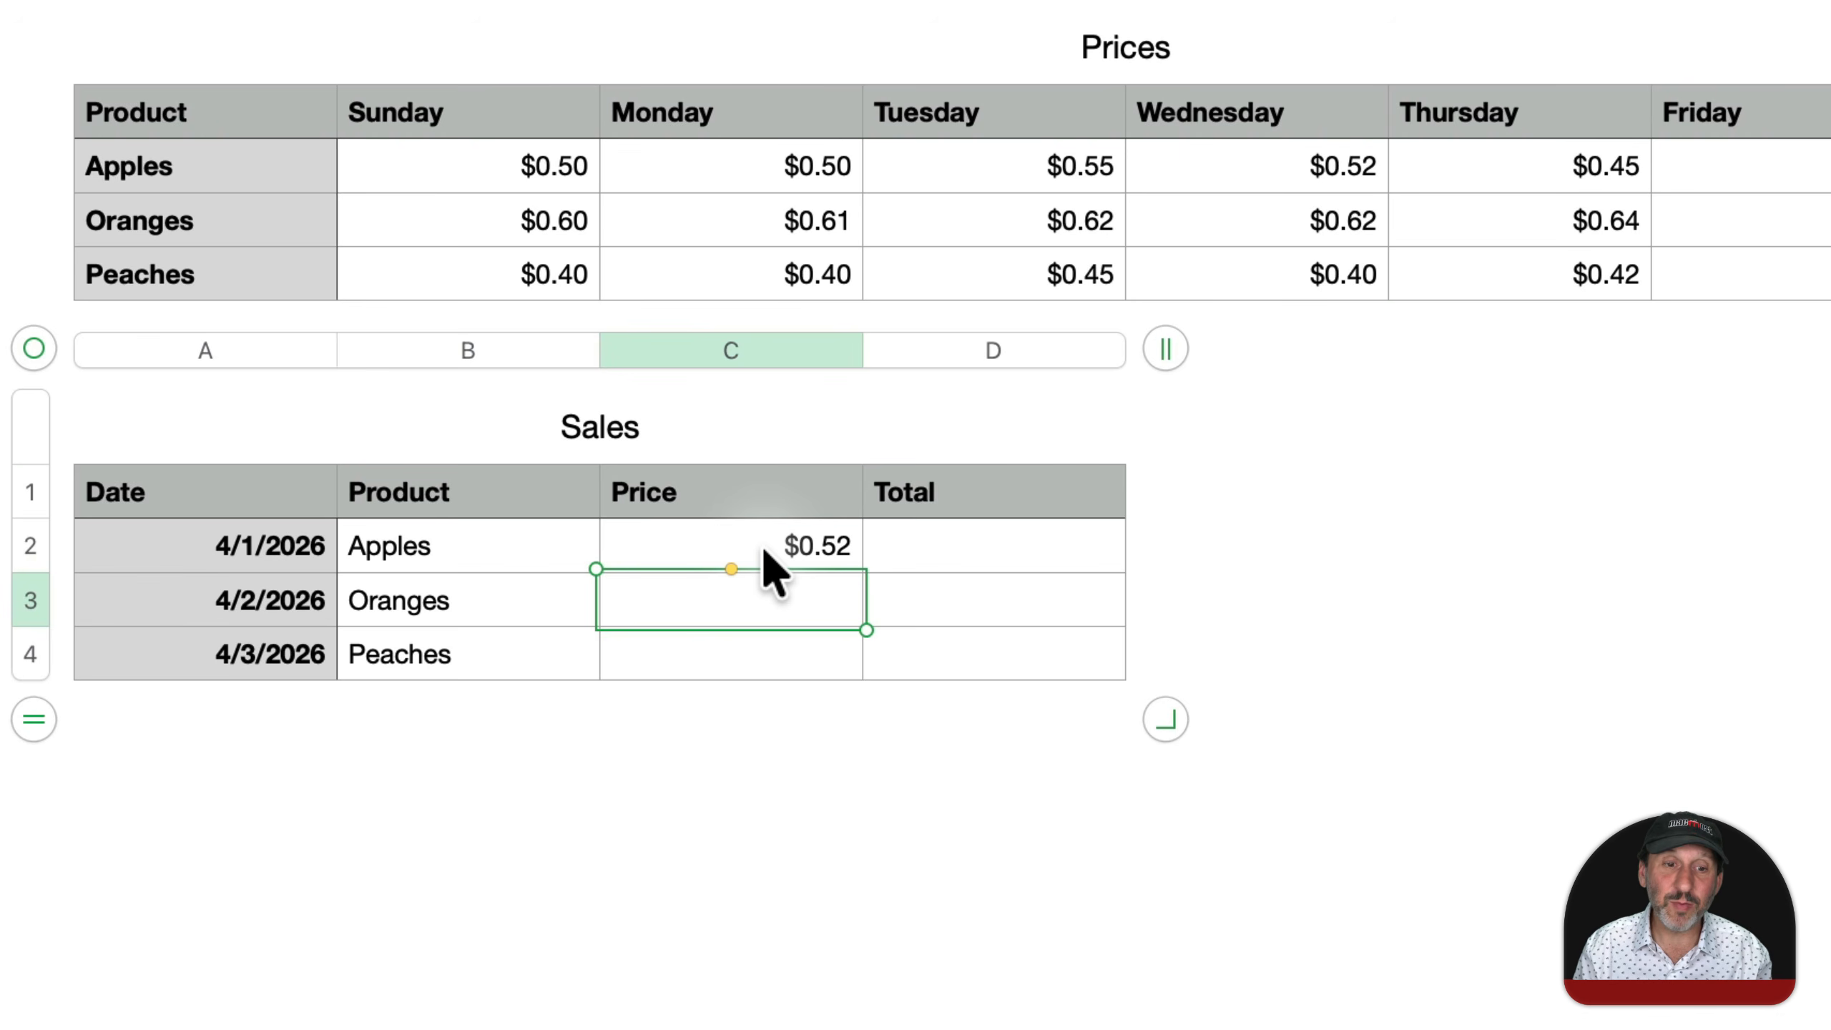
# Replace the two MATCH functions in the C2 INDEX formula with fixed values: row 2 and column 5.
pyautogui.doubleClick(764, 551)
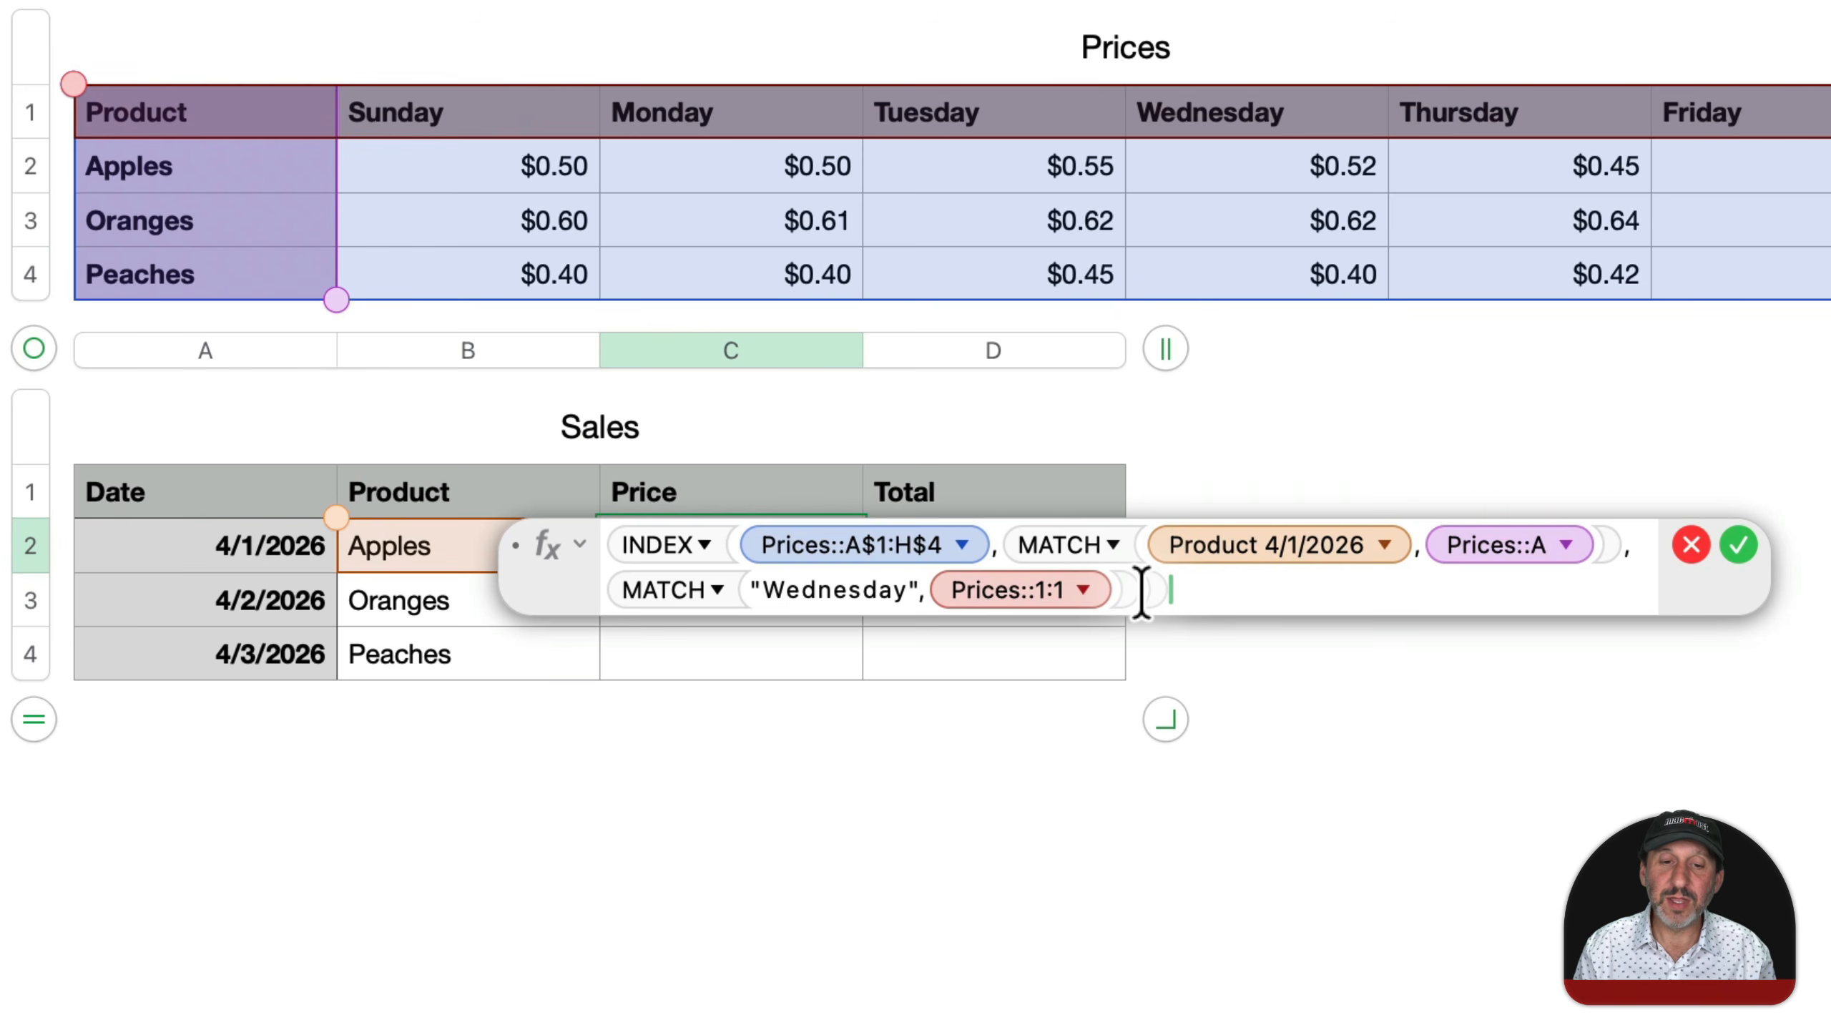
pyautogui.moveTo(1140, 593); pyautogui.dragTo(608, 600)
pyautogui.press('BackSpace')
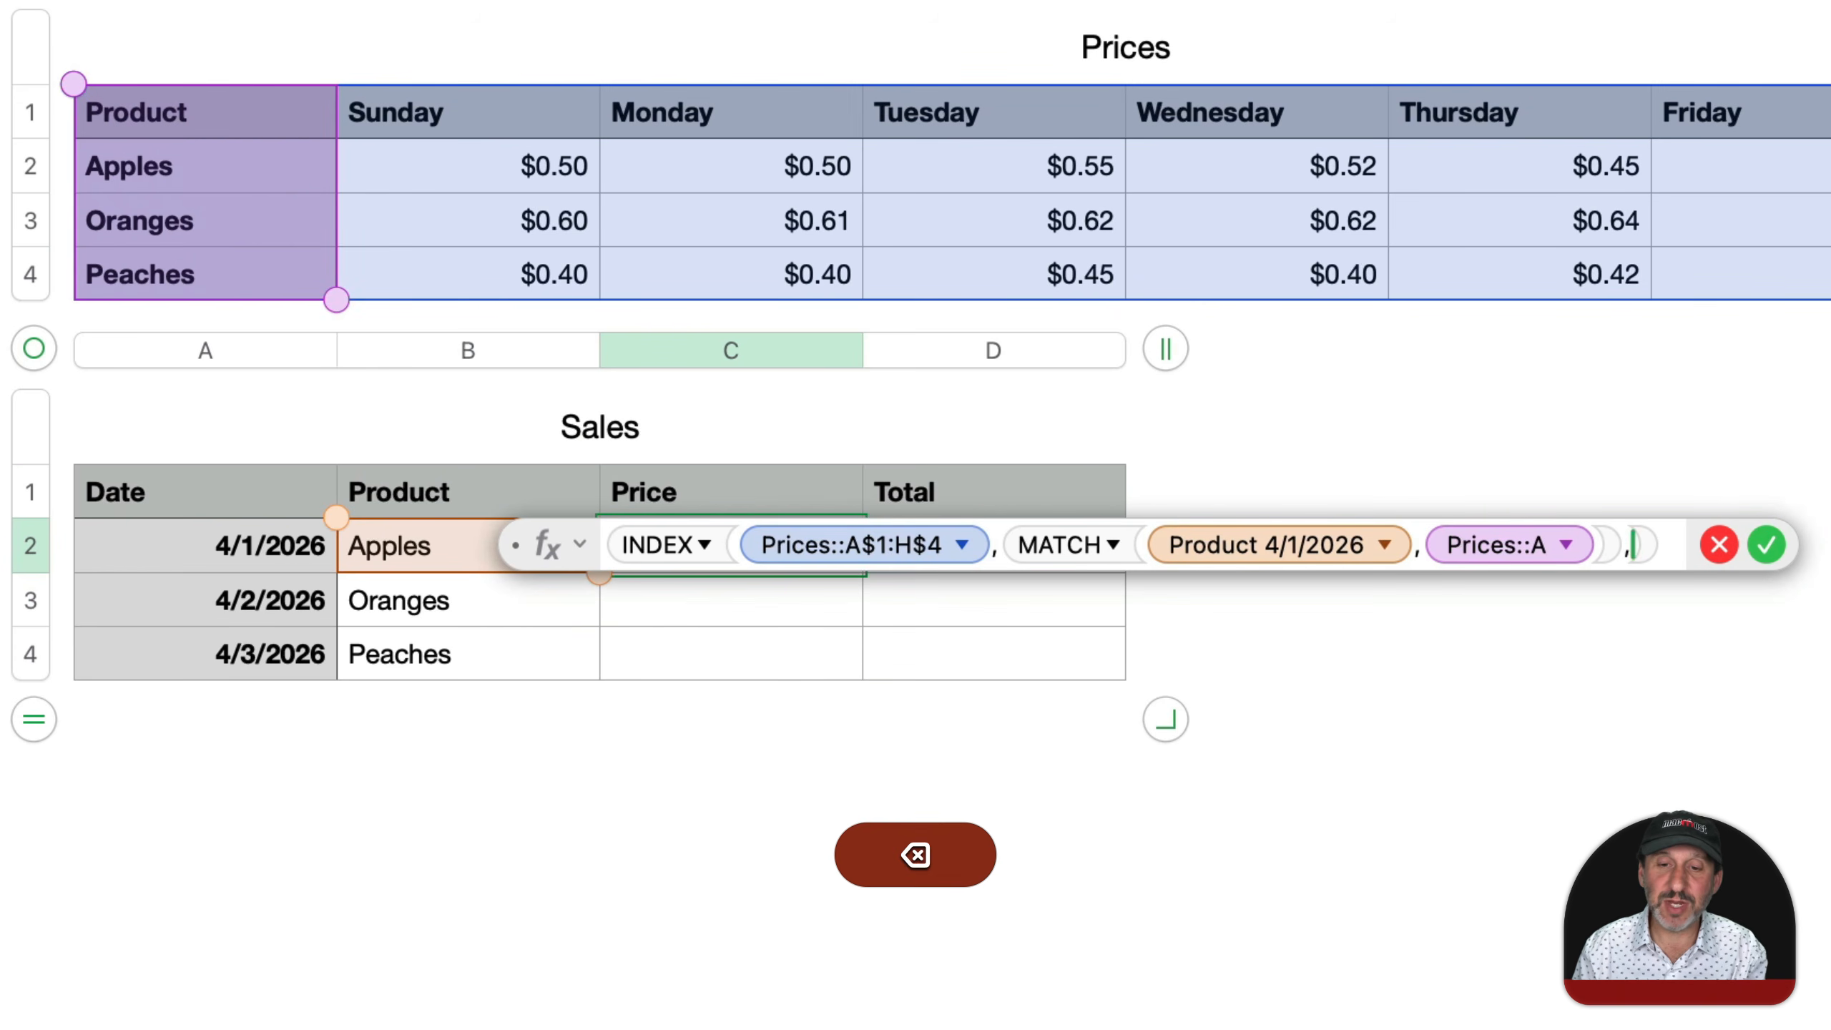
pyautogui.write('5')
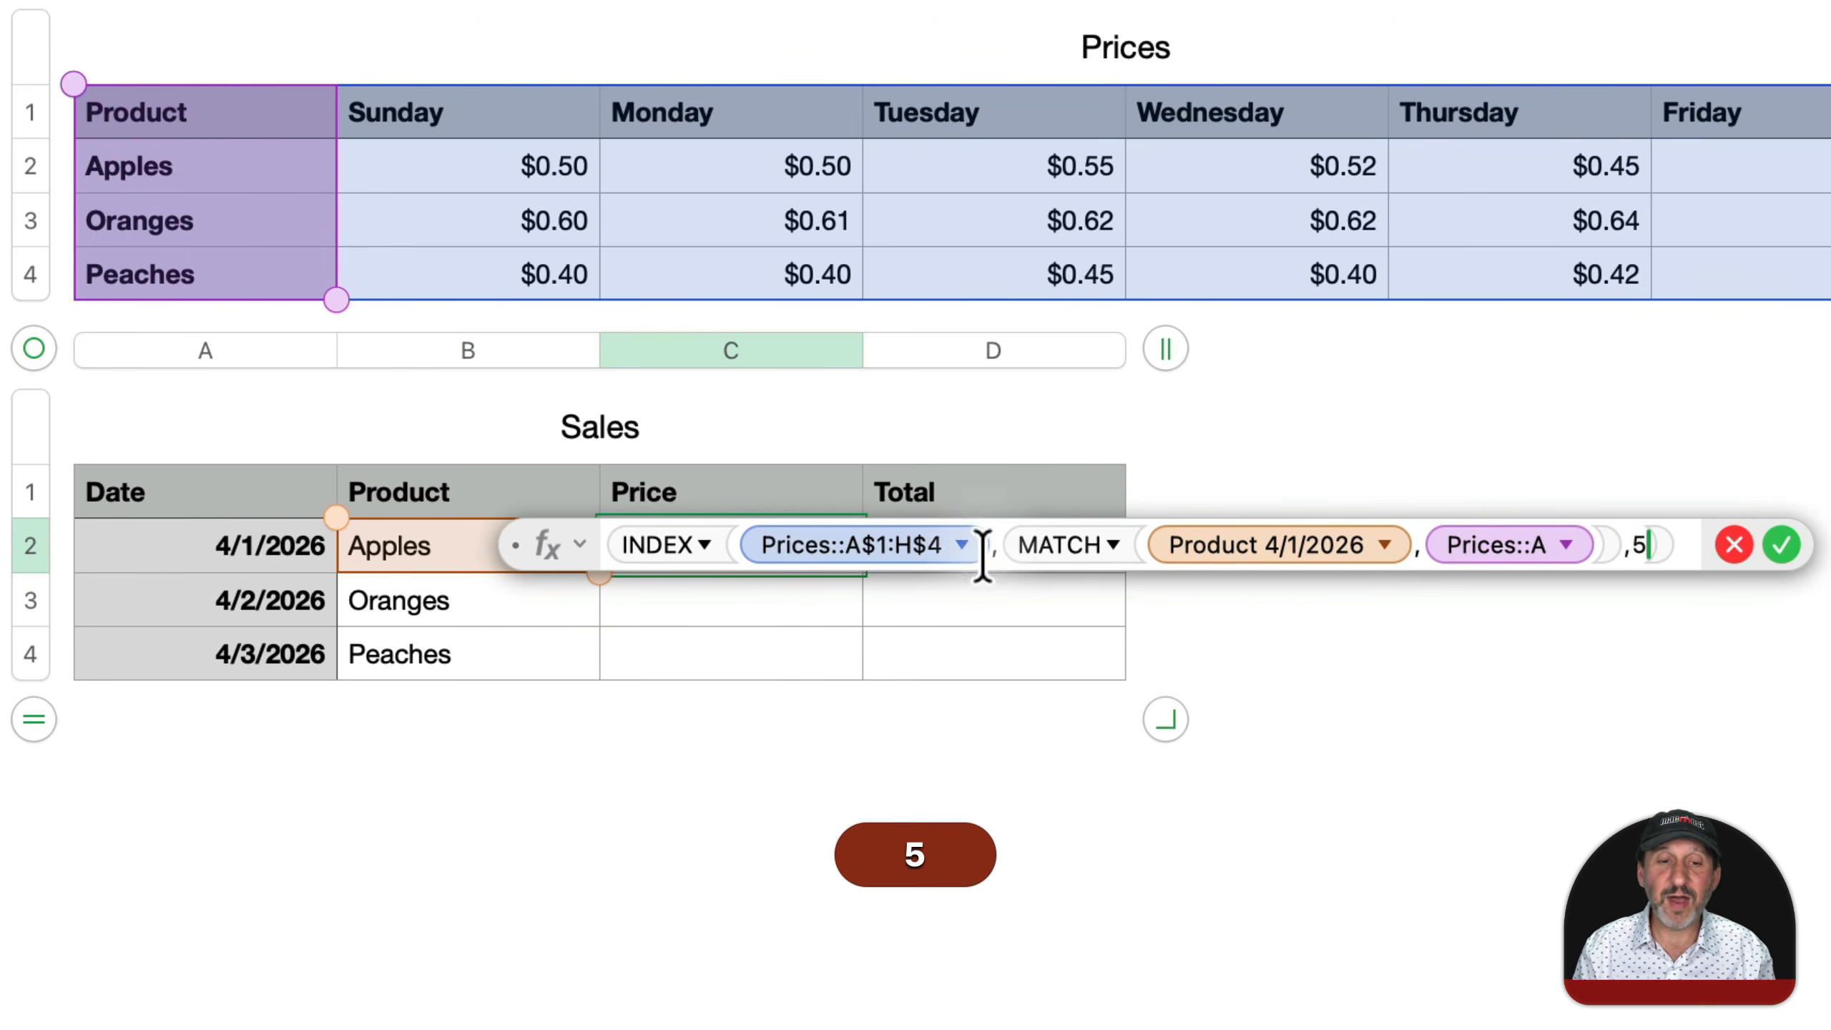
pyautogui.moveTo(997, 550); pyautogui.dragTo(1610, 566)
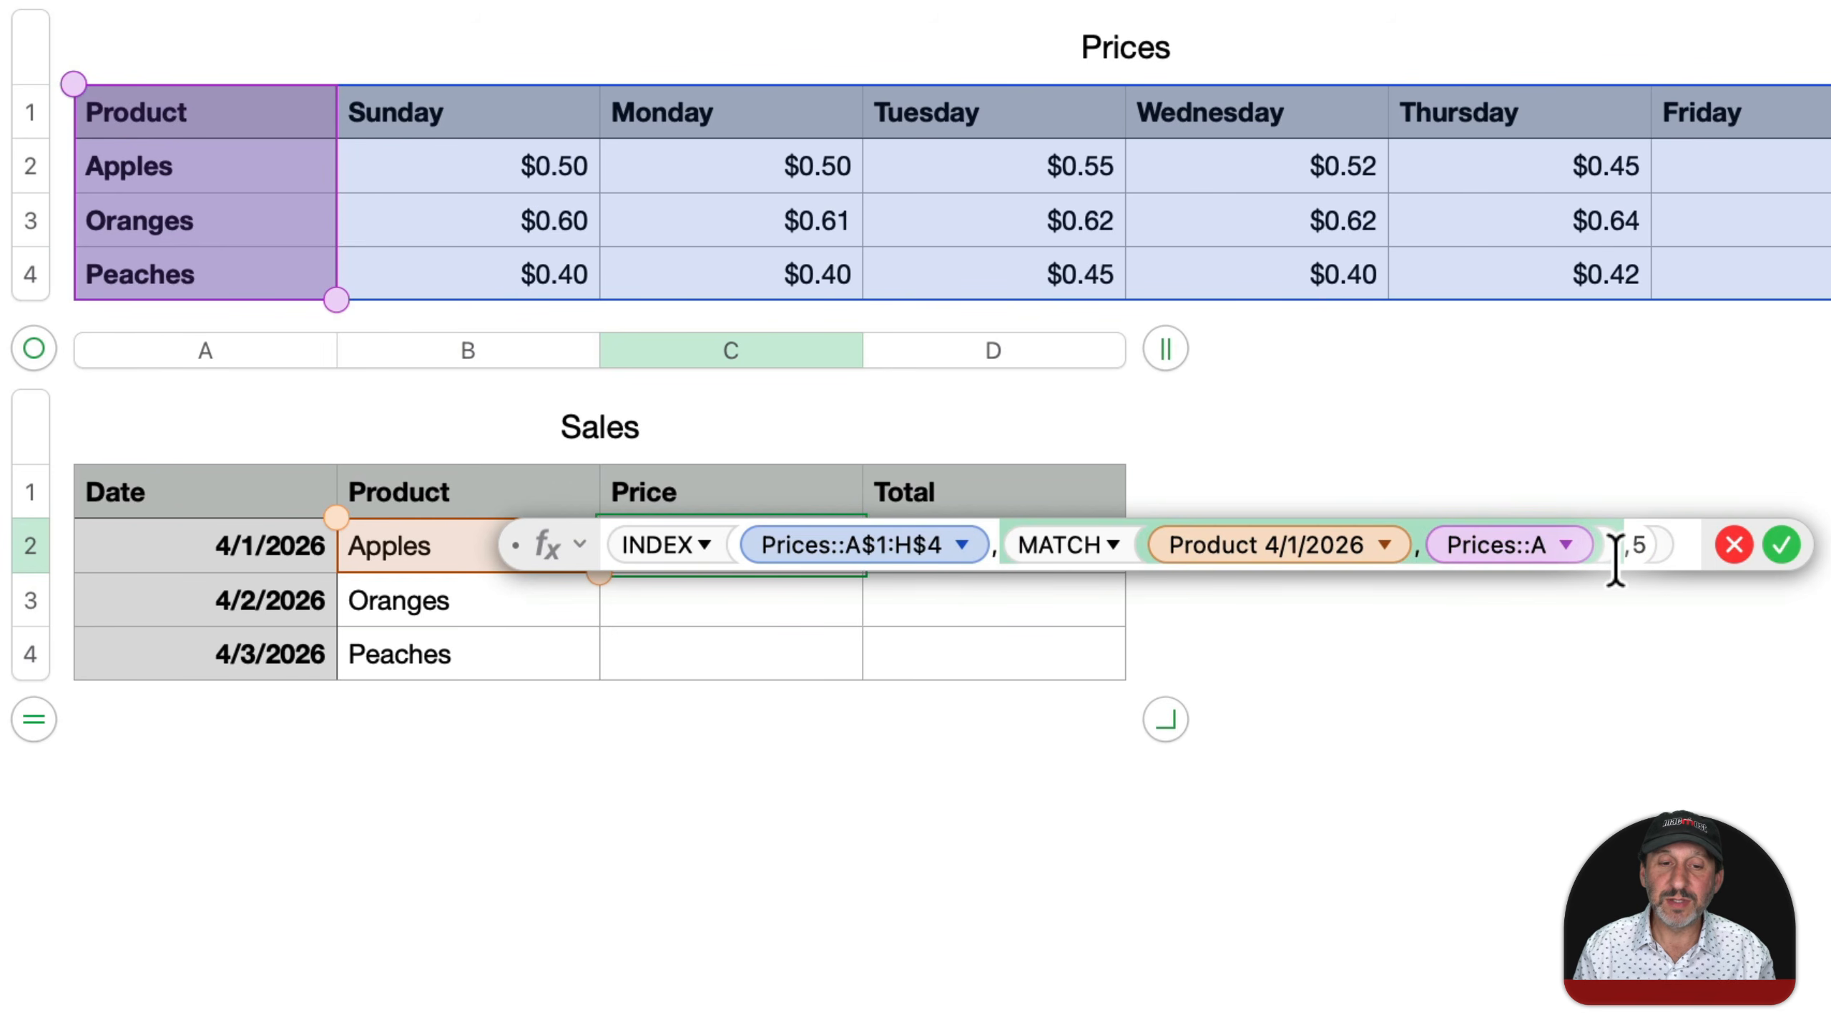
pyautogui.write('2')
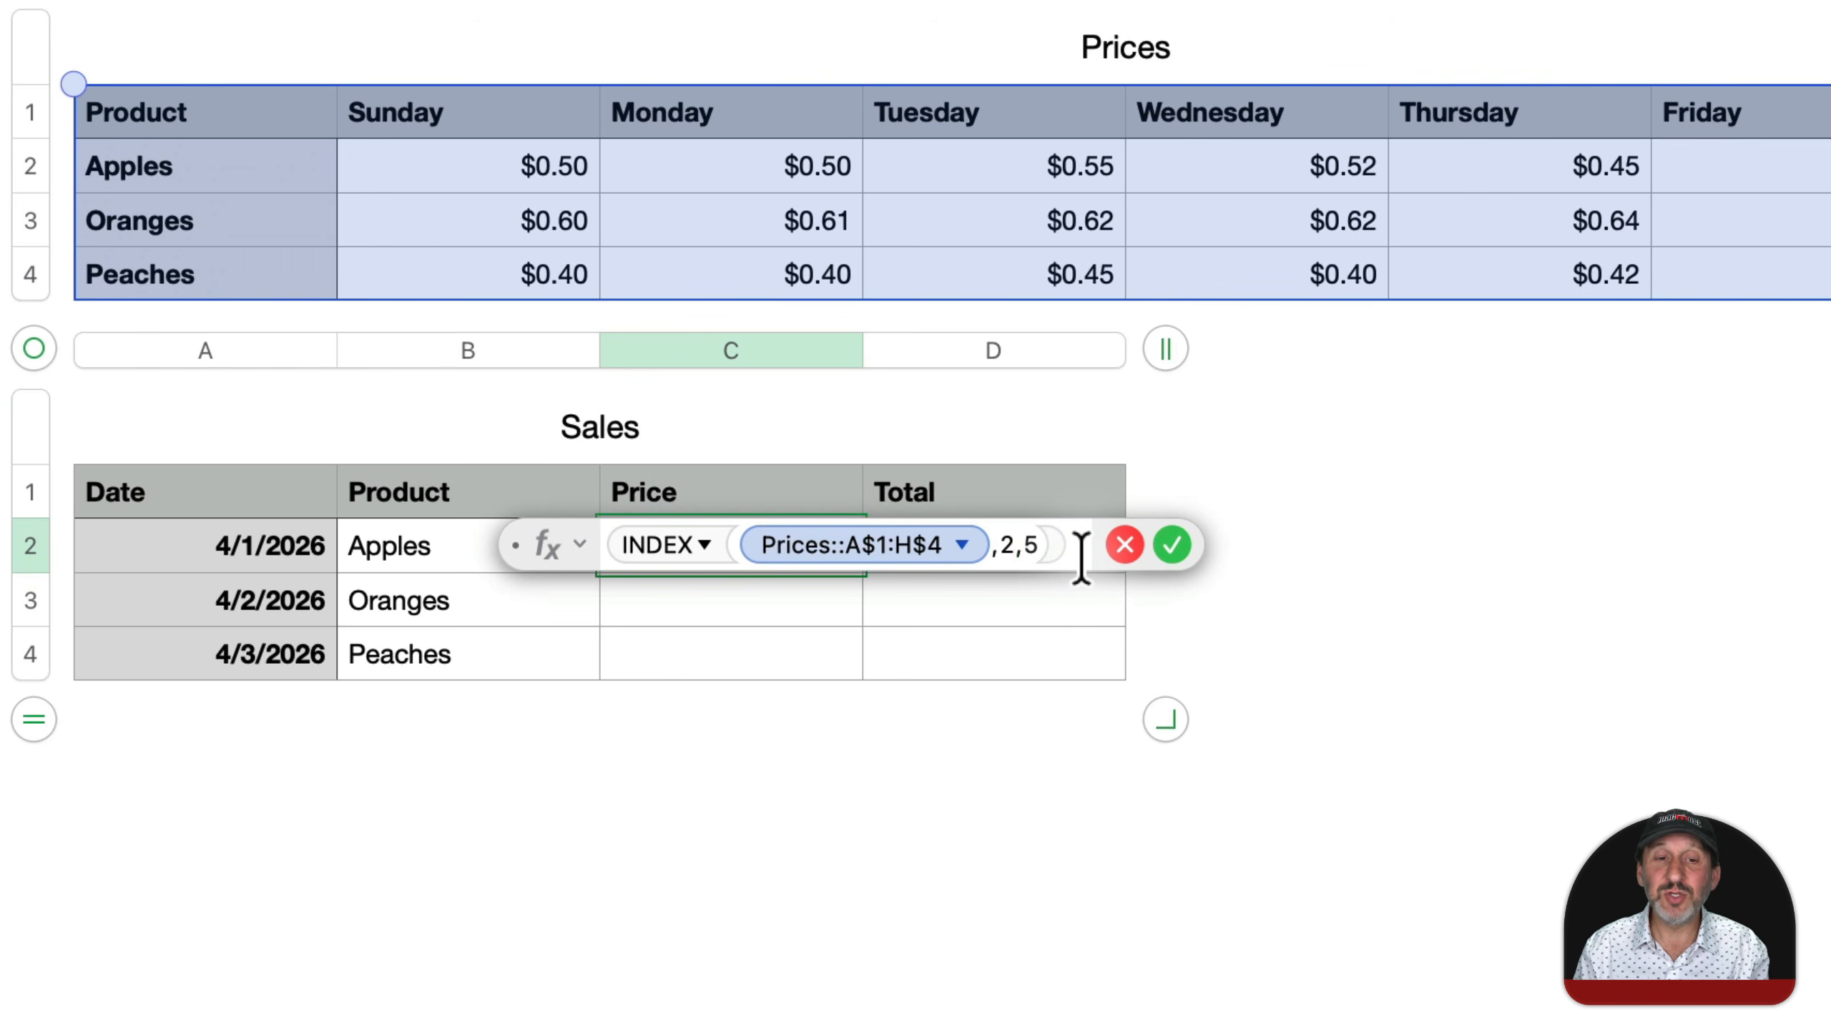
pyautogui.press('Return')
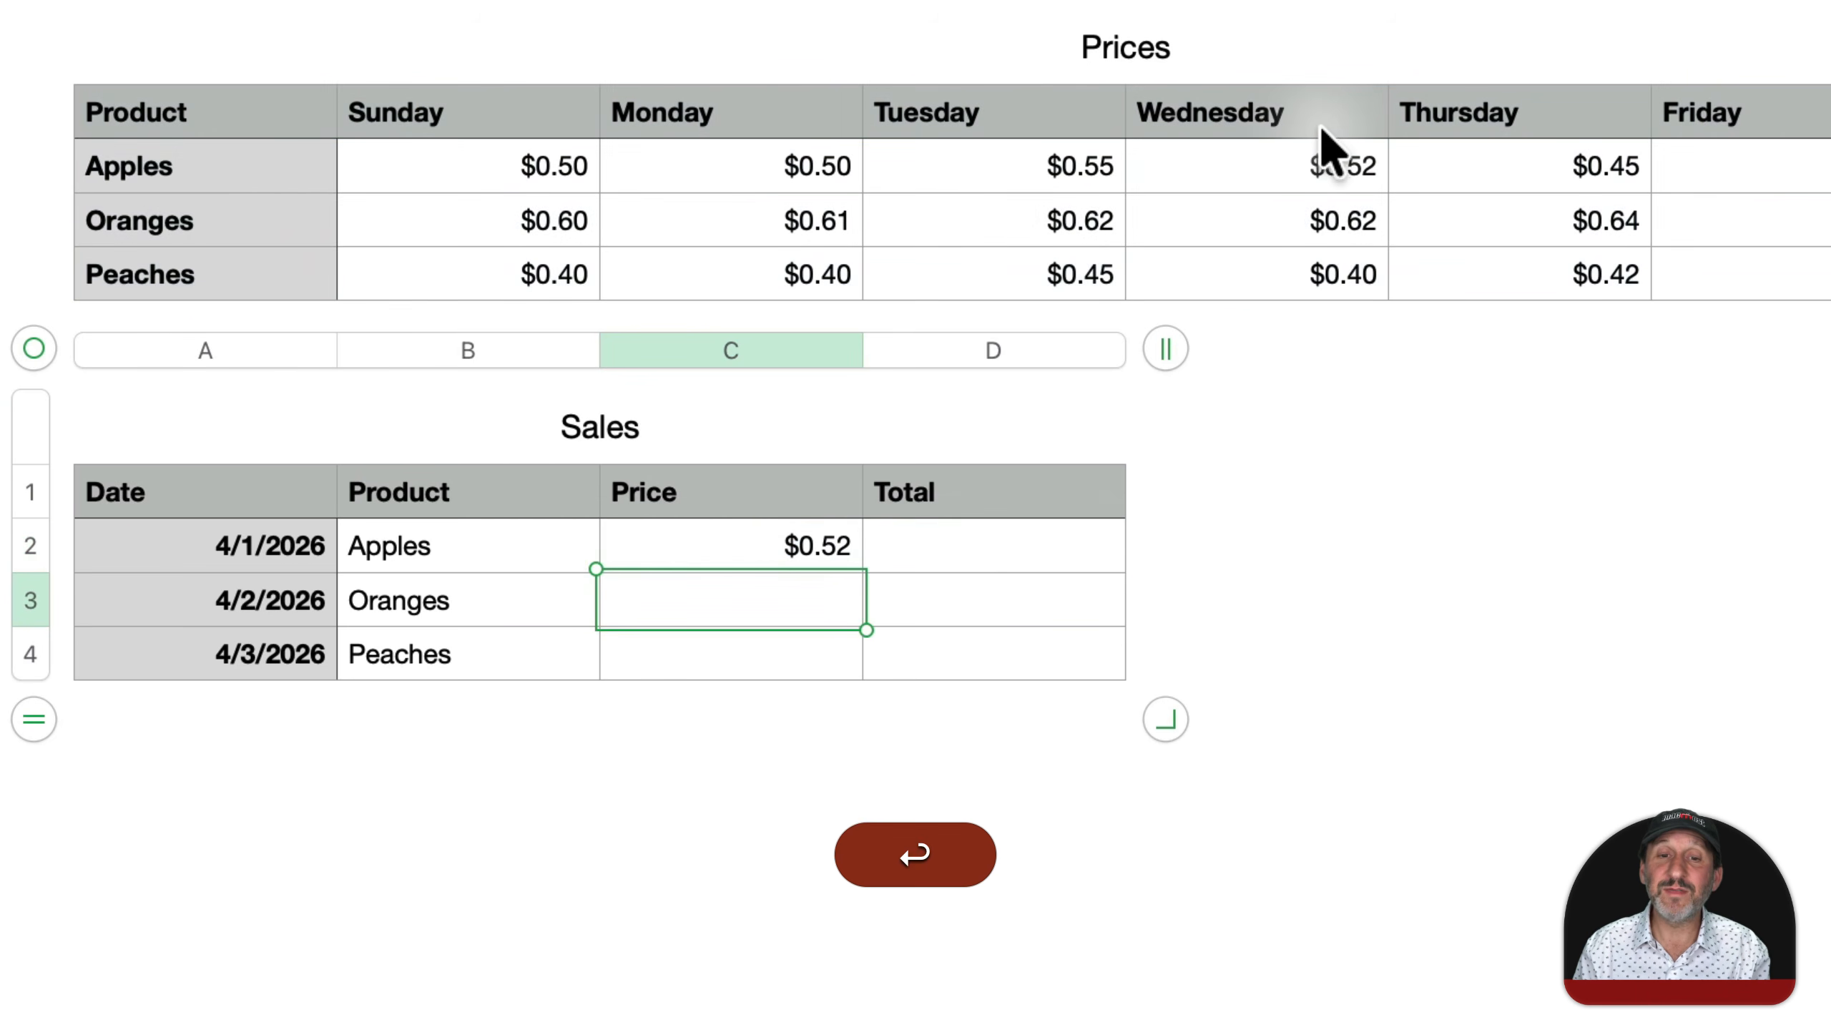
# Set the column argument of the INDEX formula in C2 to 6.
pyautogui.doubleClick(792, 520)
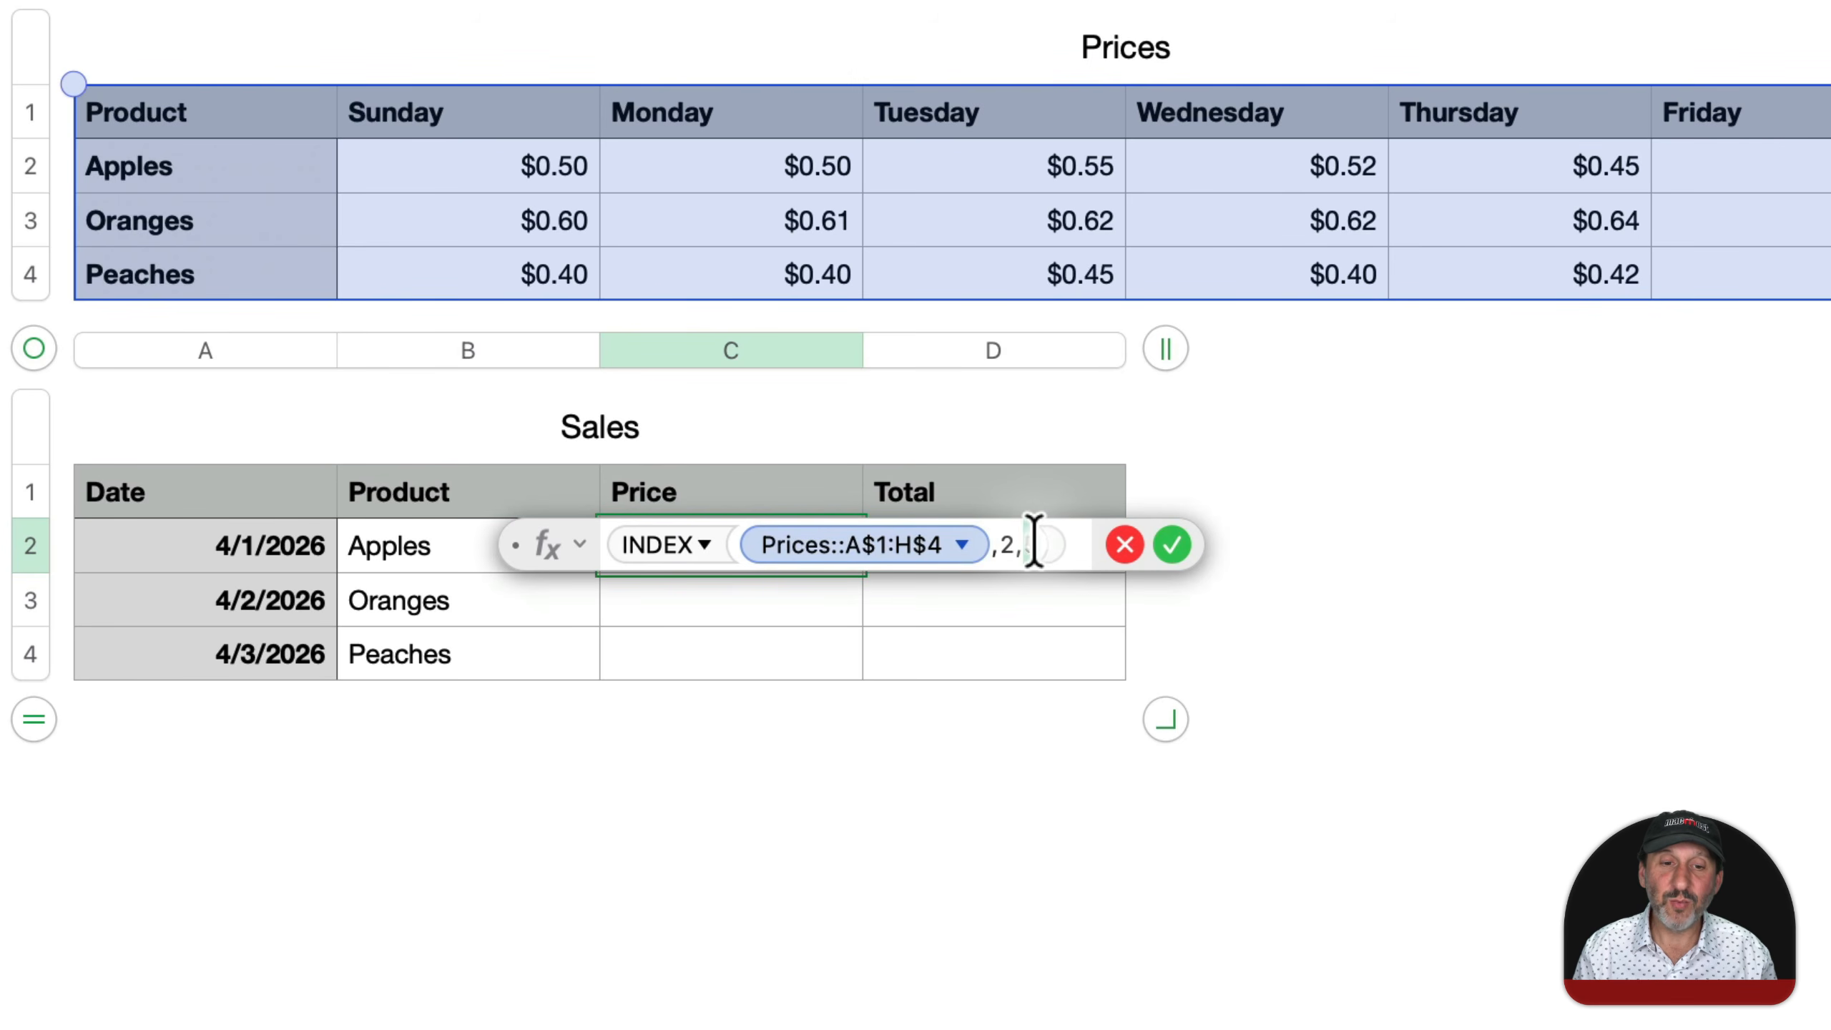
pyautogui.doubleClick(1032, 541)
pyautogui.write('6')
pyautogui.press('Return')
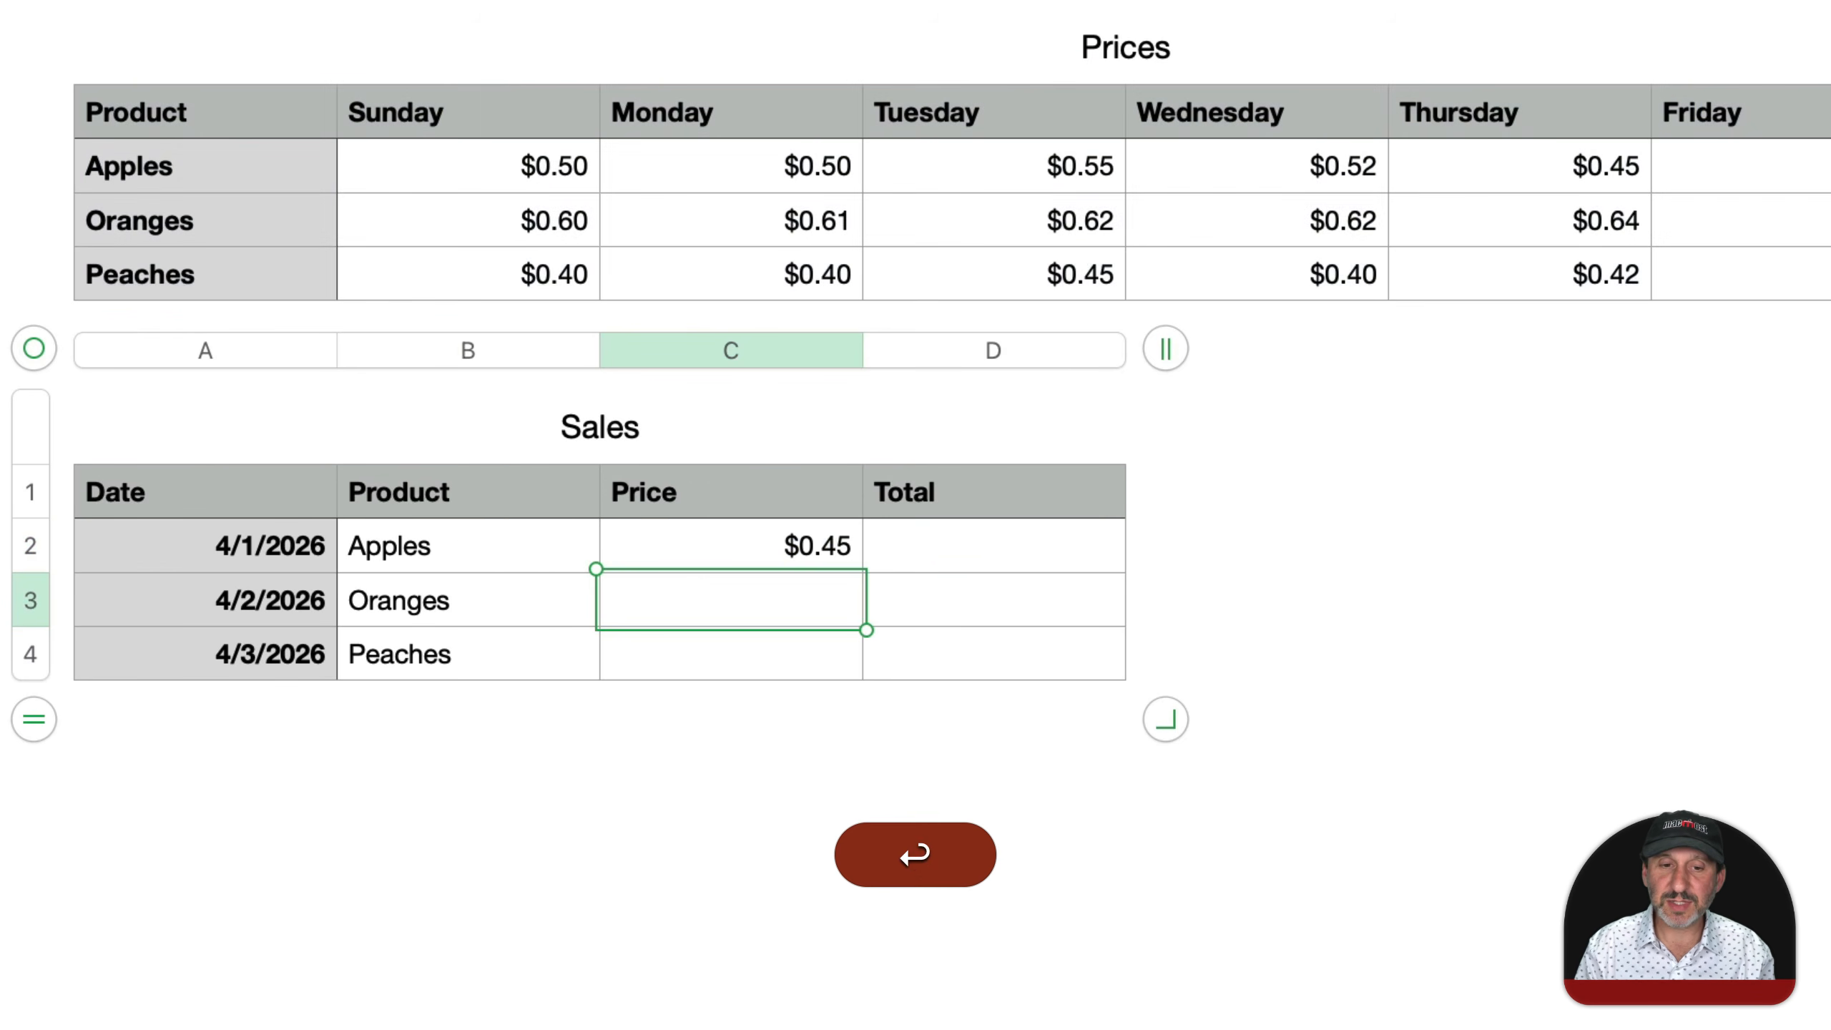